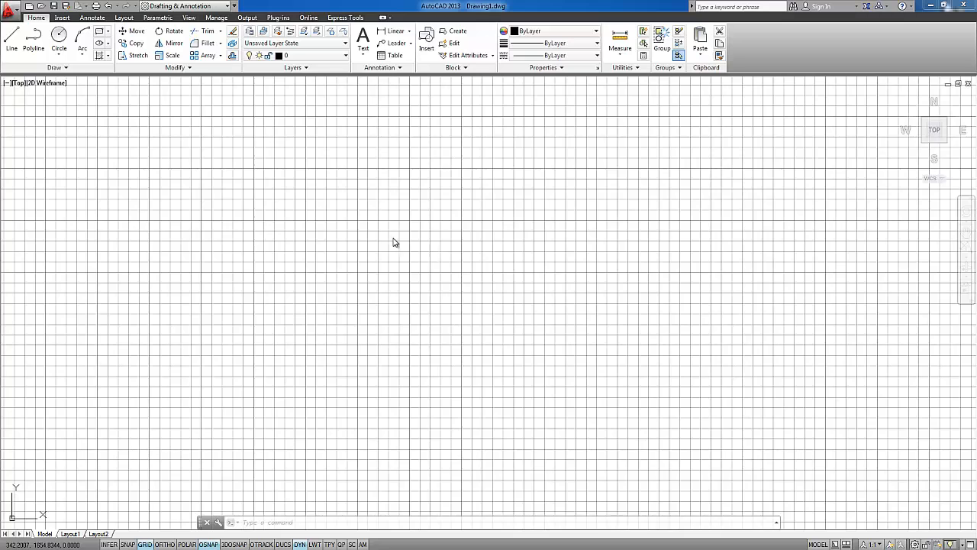
Set the uniform background of 2D model space to Red in the display options and apply the change
left_click(11, 10)
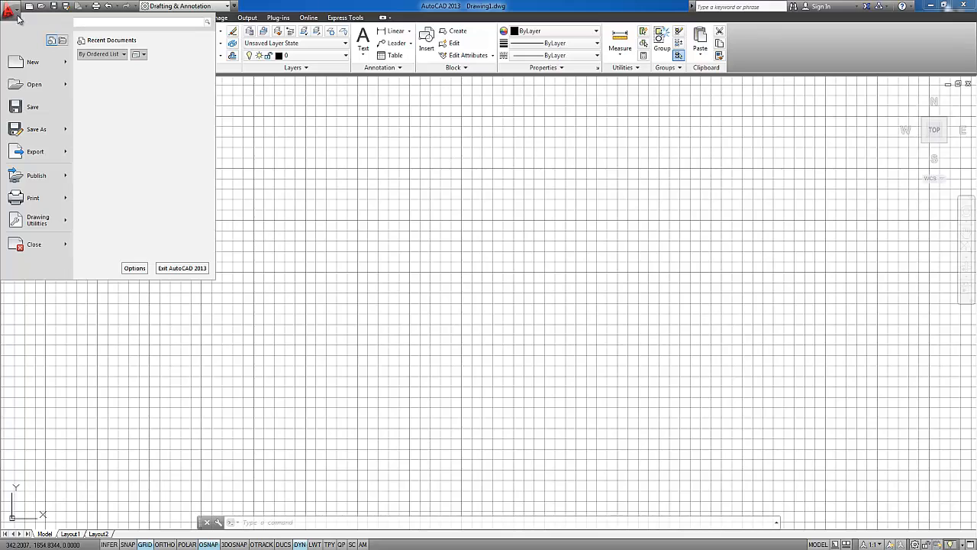
left_click(134, 269)
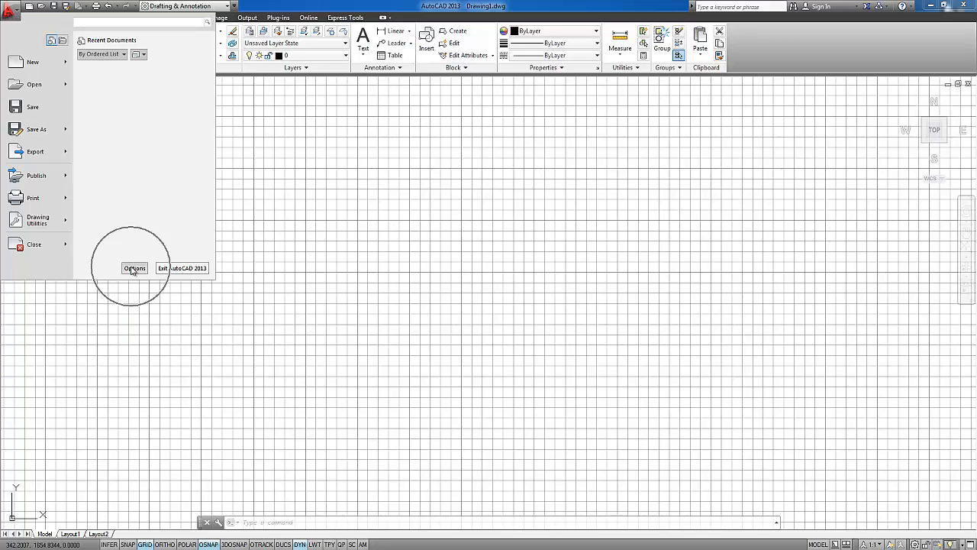
key("ctrl")
key("ctrl")
key("ctrl")
key("ctrl")
key("ctrl")
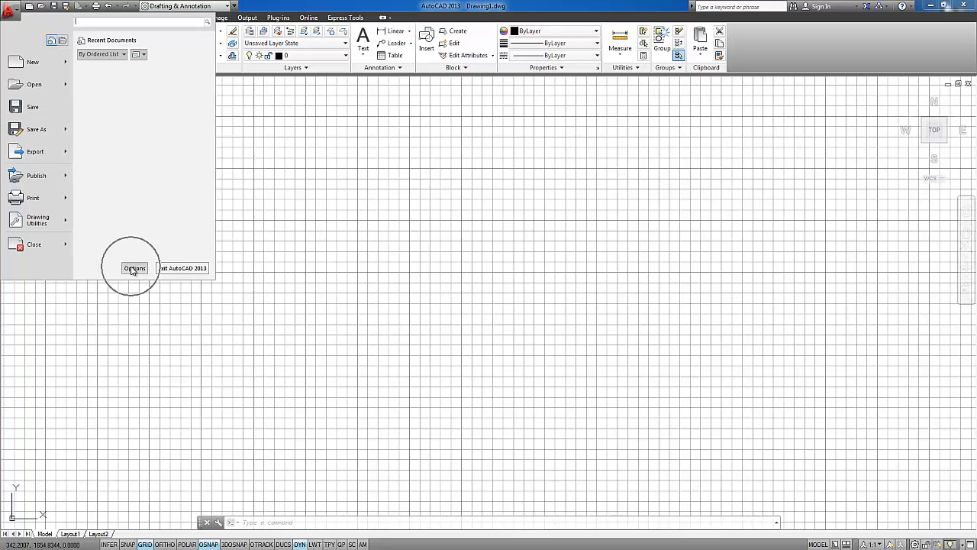
left_click(133, 268)
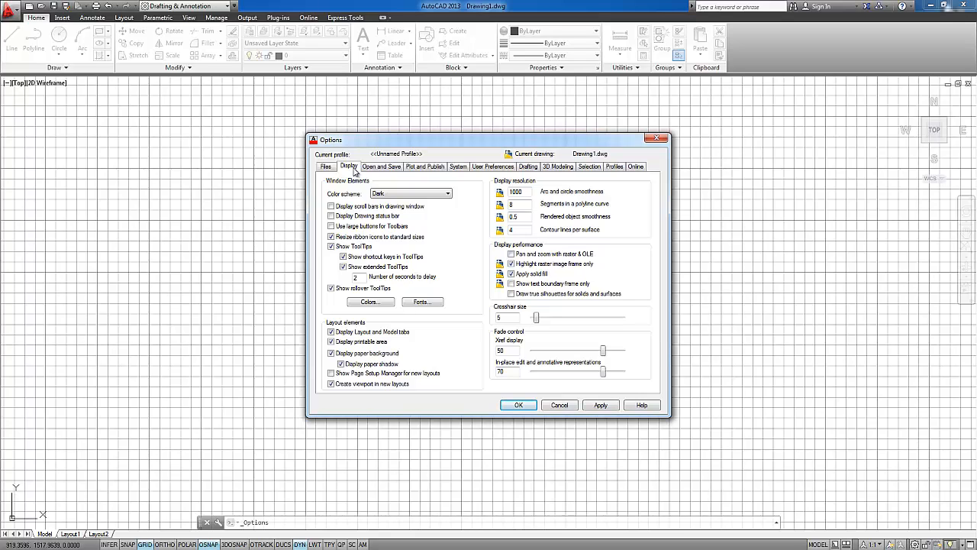
left_click(369, 303)
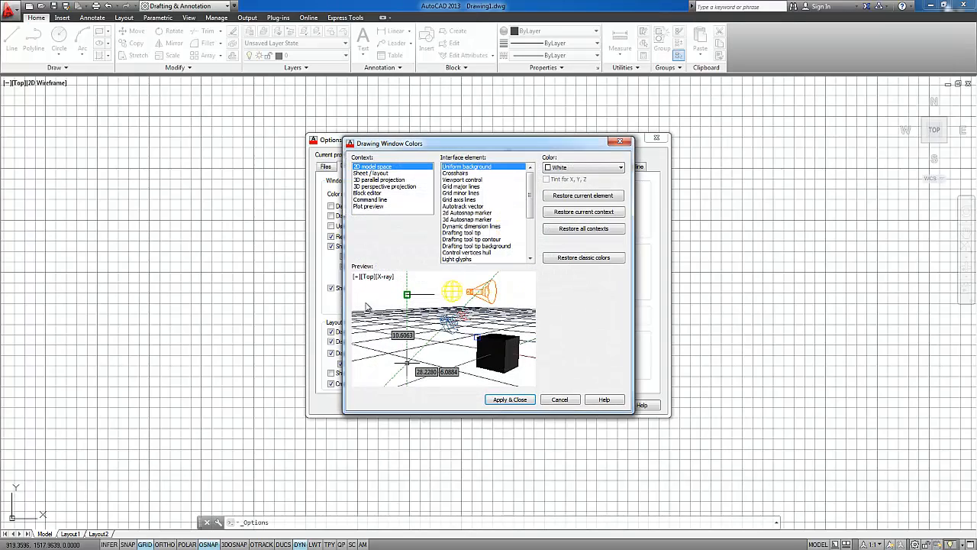
left_click(581, 168)
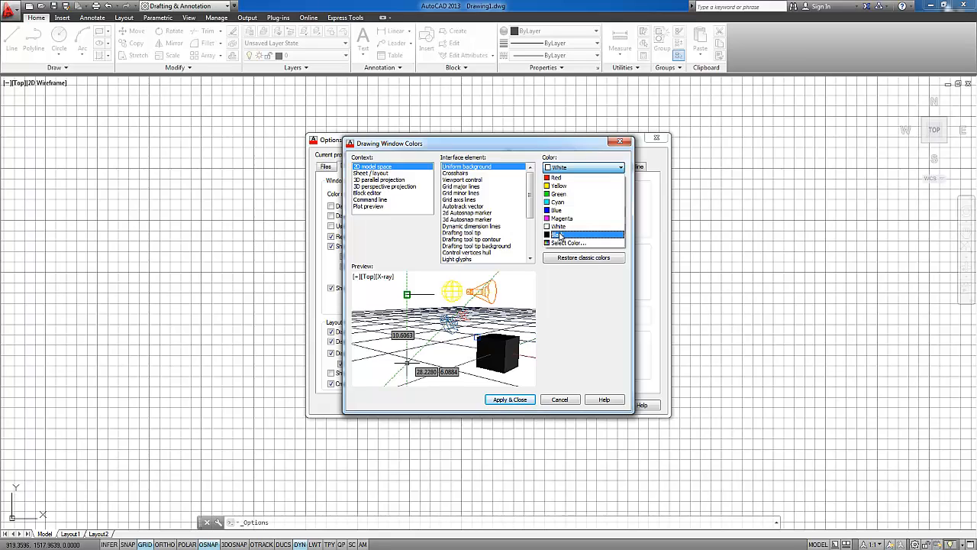
left_click(561, 177)
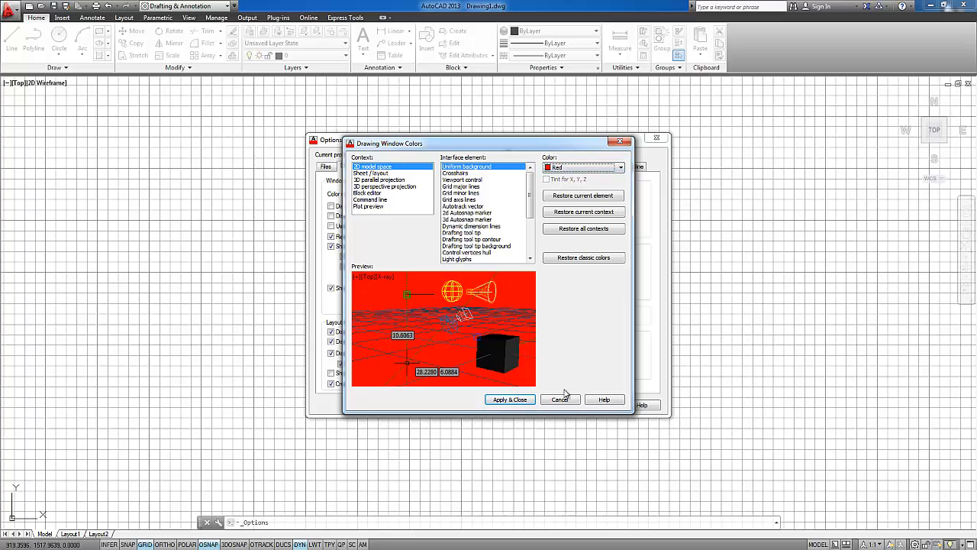
left_click(505, 400)
left_click(600, 405)
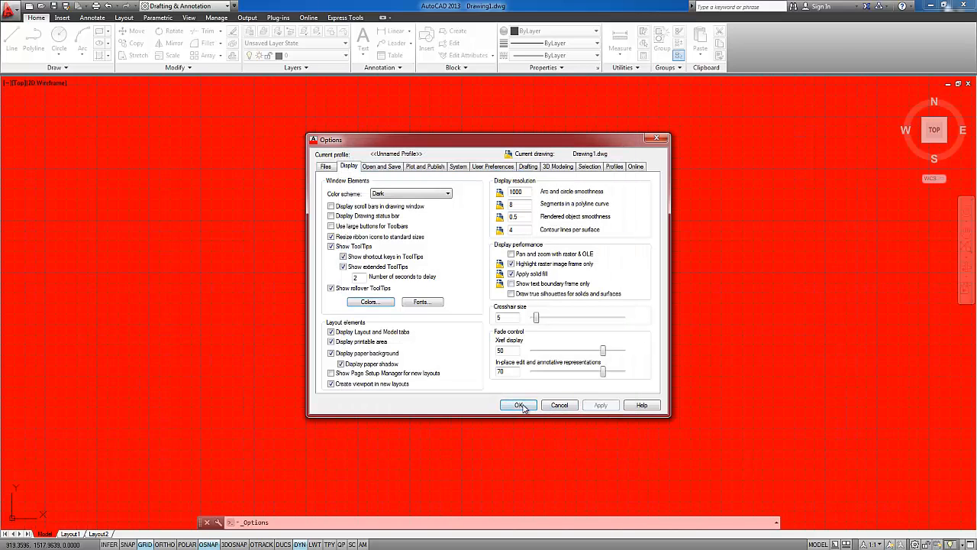
left_click(520, 405)
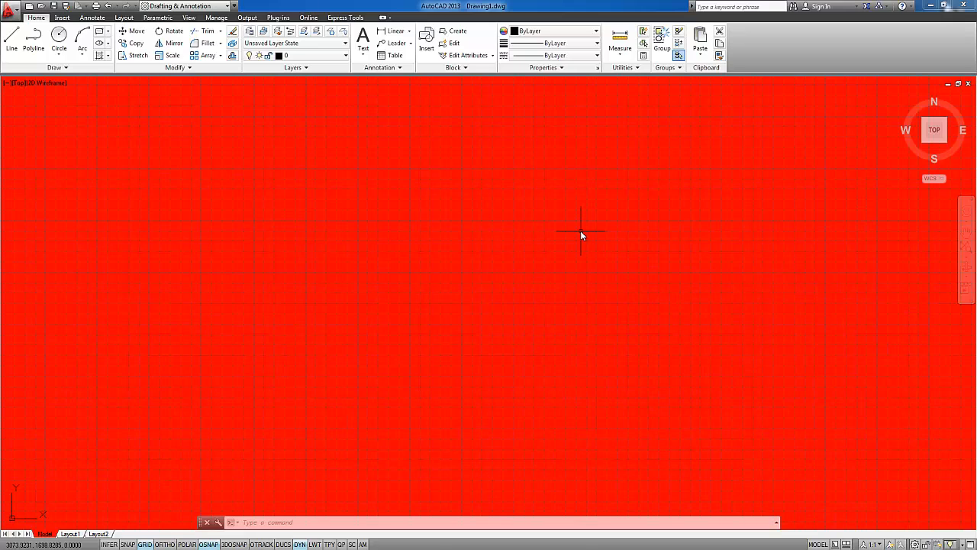
left_click(15, 15)
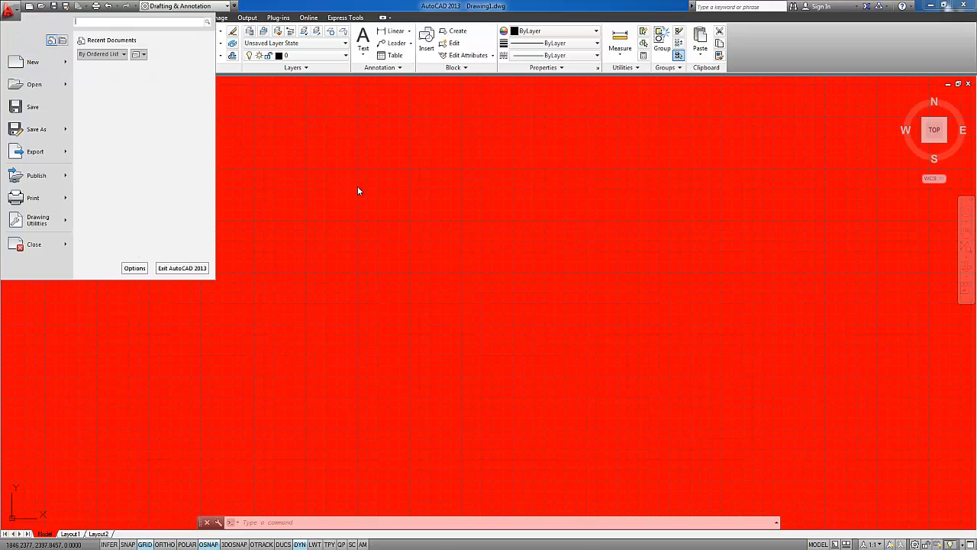
left_click(403, 231)
key("Escape")
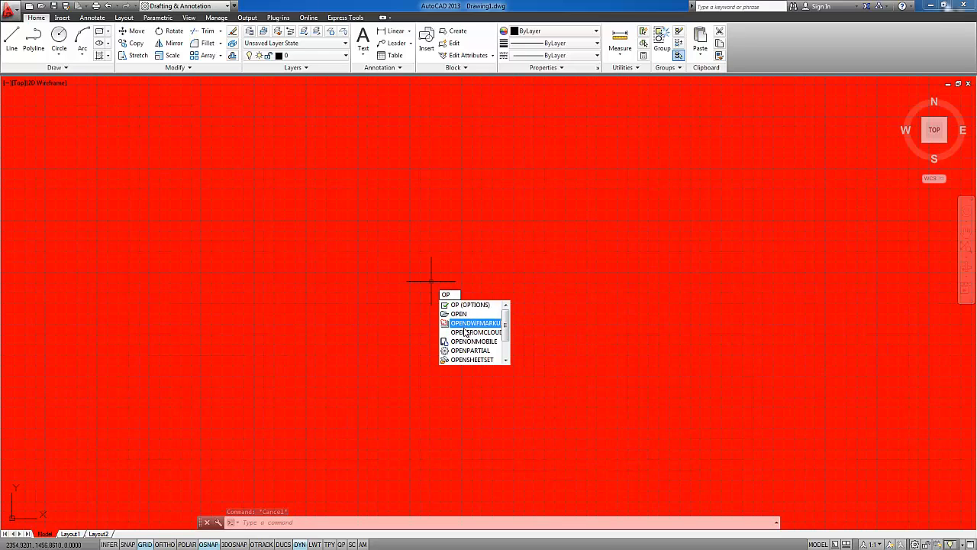
Use the OPTIONS command to set the uniform background of 2D model space to White
key("Return")
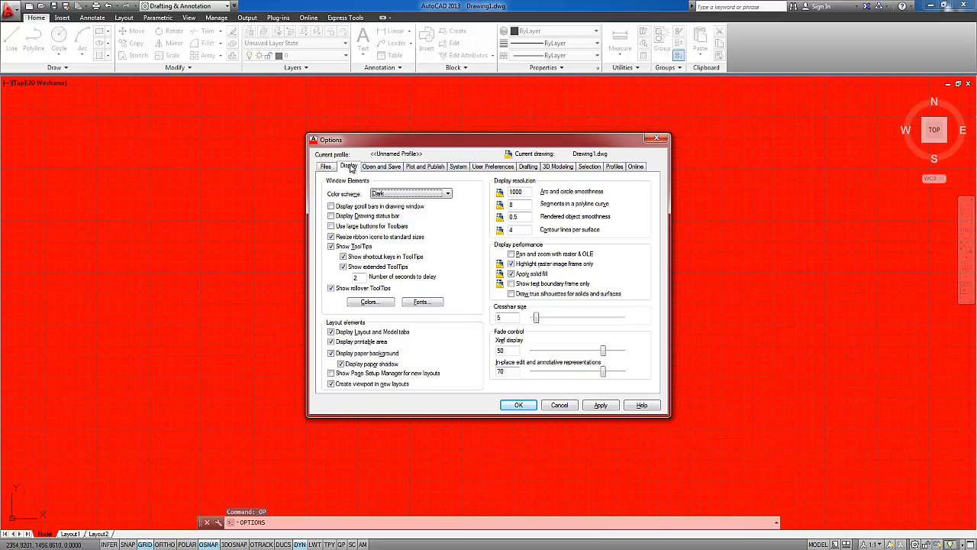
left_click(368, 301)
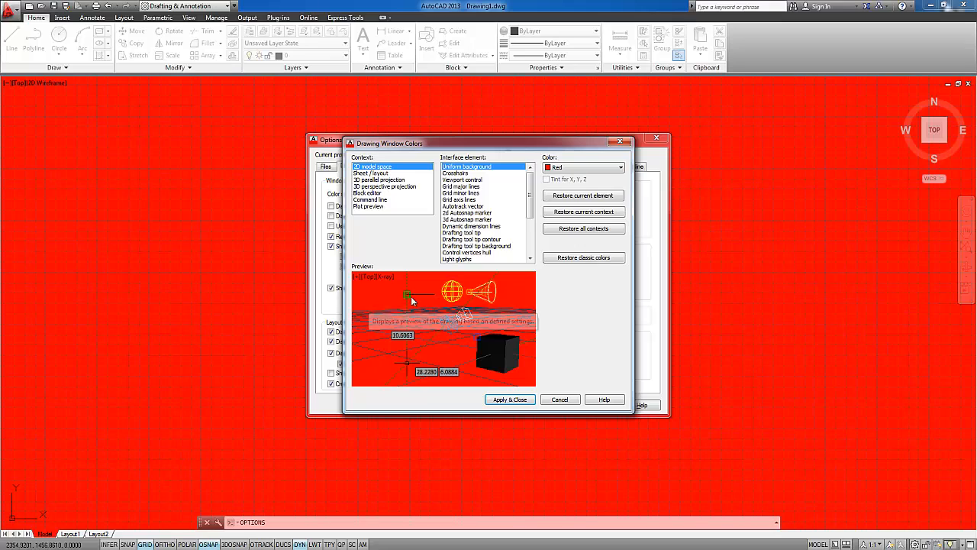
left_click(571, 172)
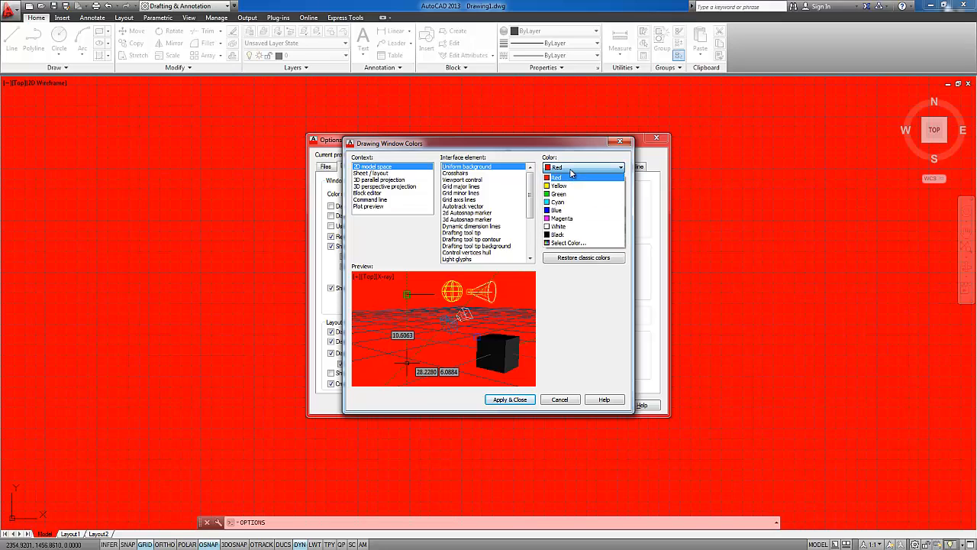
left_click(562, 227)
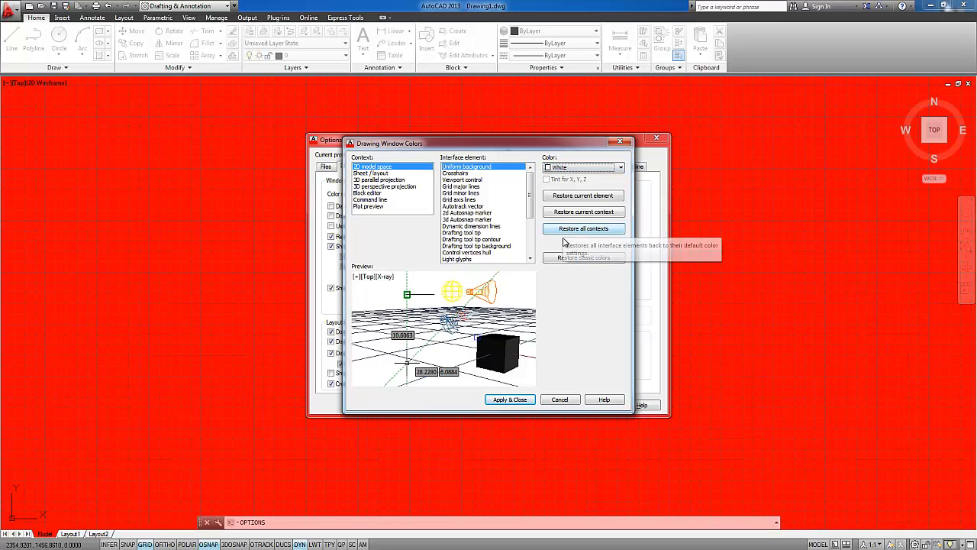
left_click(510, 399)
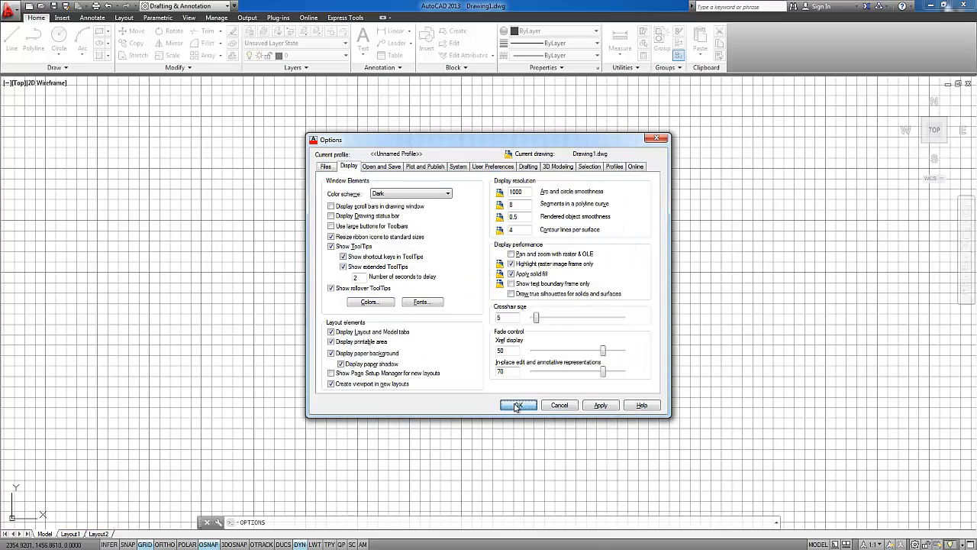
left_click(513, 405)
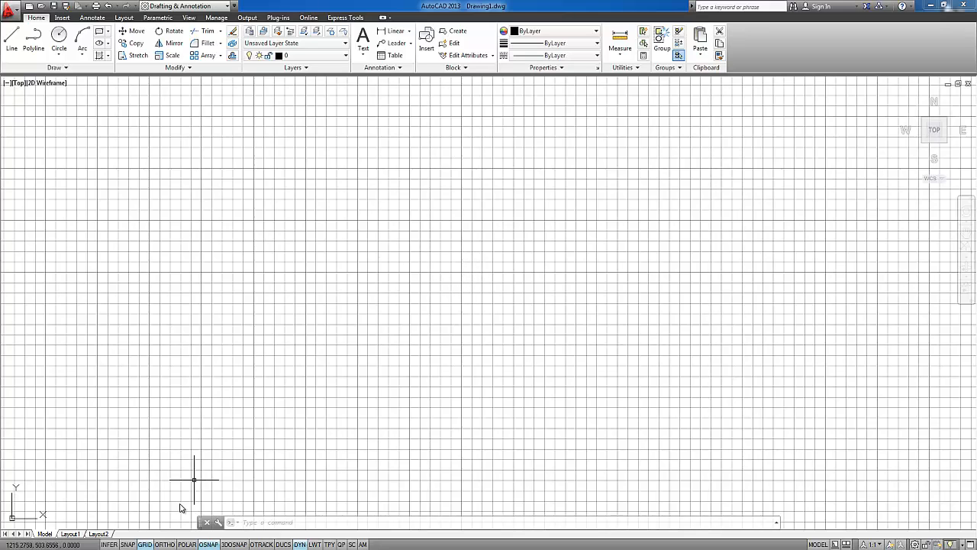
Switch the drafting toggles in the status bar to icons and back to text labels
right_click(142, 543)
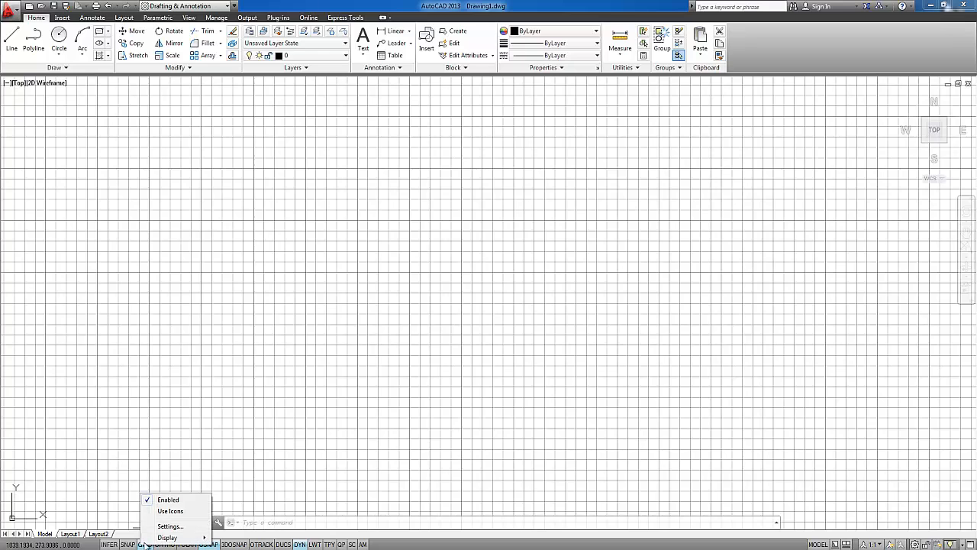
left_click(171, 511)
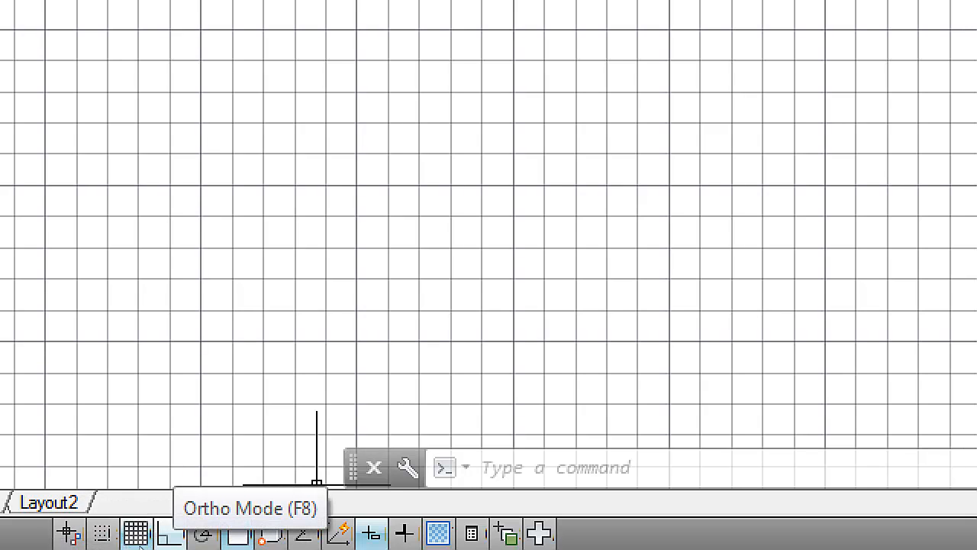
right_click(139, 541)
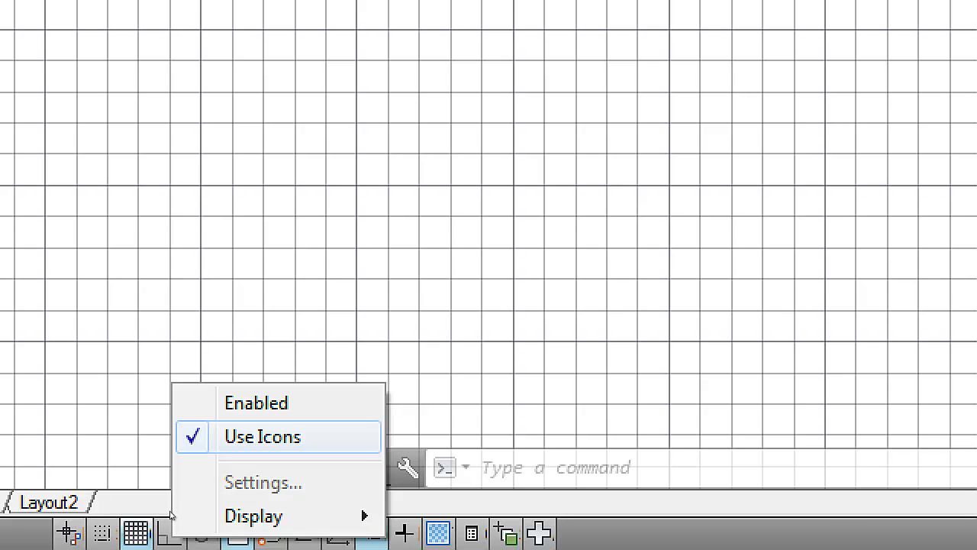
left_click(261, 434)
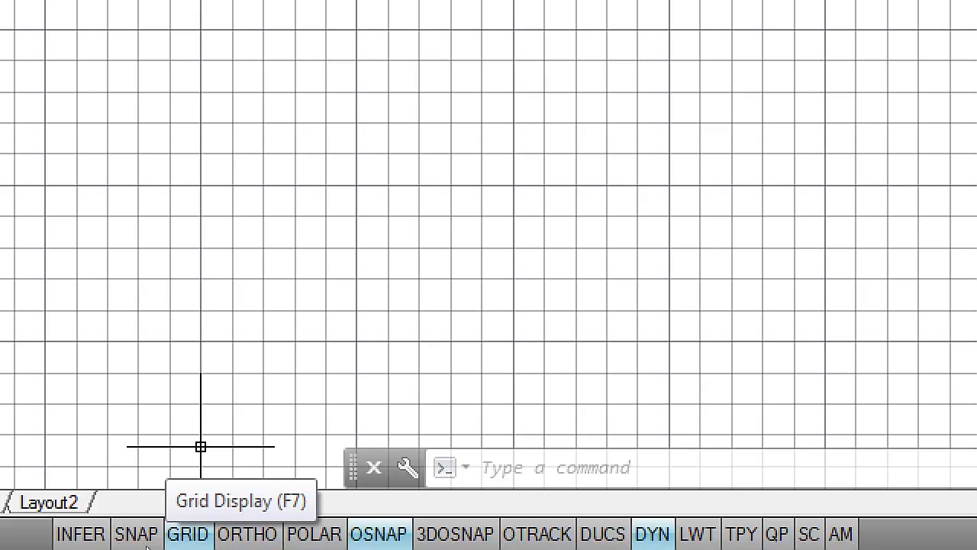
Toggle the grid display off and on again, finishing with the grid turned off
key("F7")
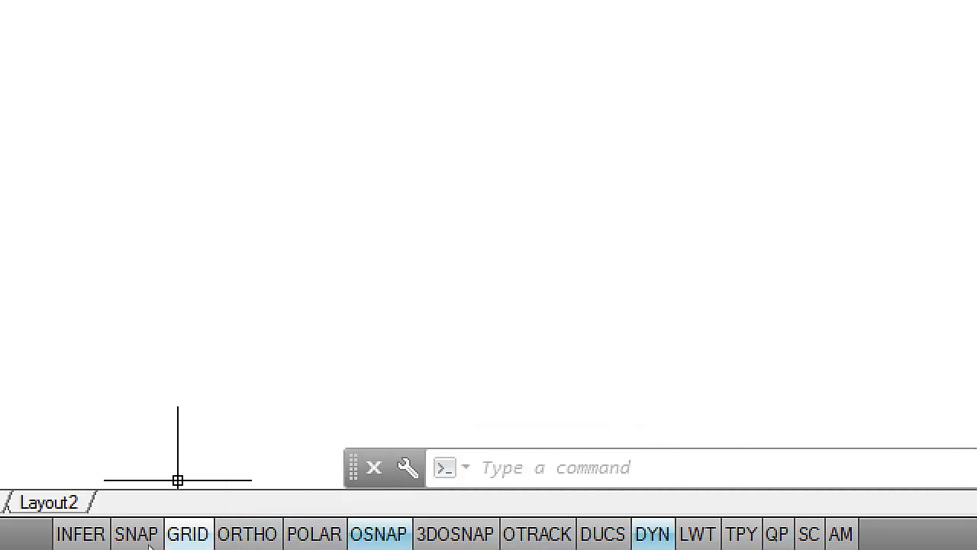
left_click(186, 535)
scroll(486, 213, "down", 4)
scroll(483, 217, "up", 2)
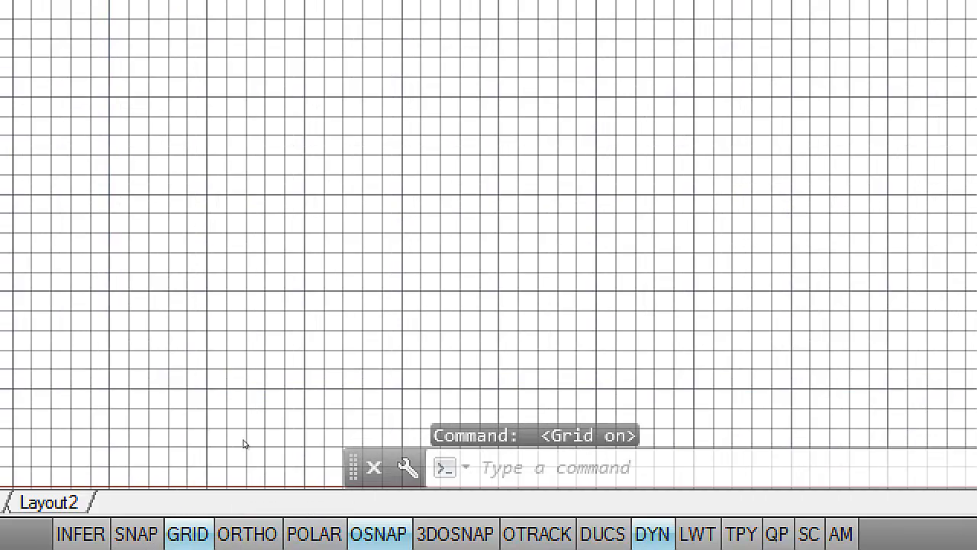
scroll(481, 218, "up", 2)
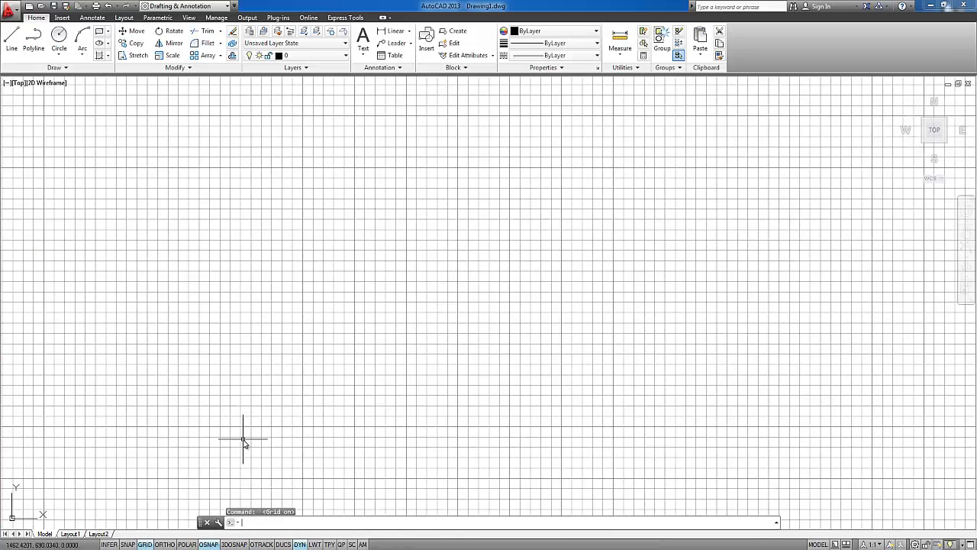
left_click(145, 543)
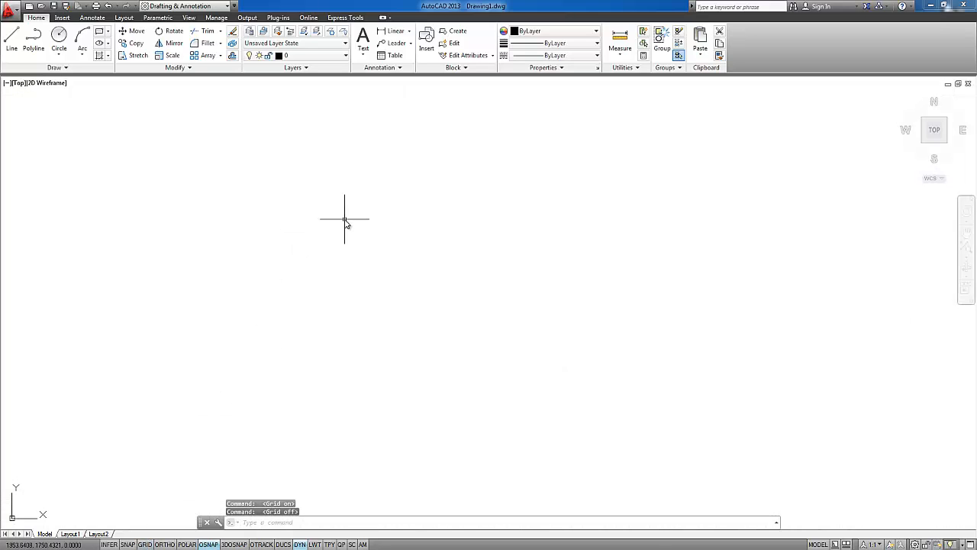
Draw a rectangle about 1778 by 989 units in the middle of the empty drawing area
type("rec")
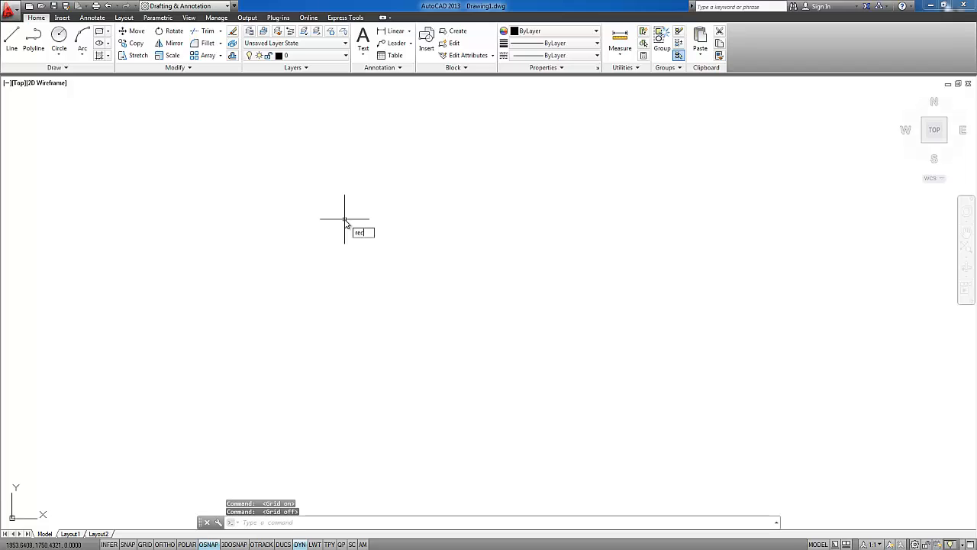
key("Return")
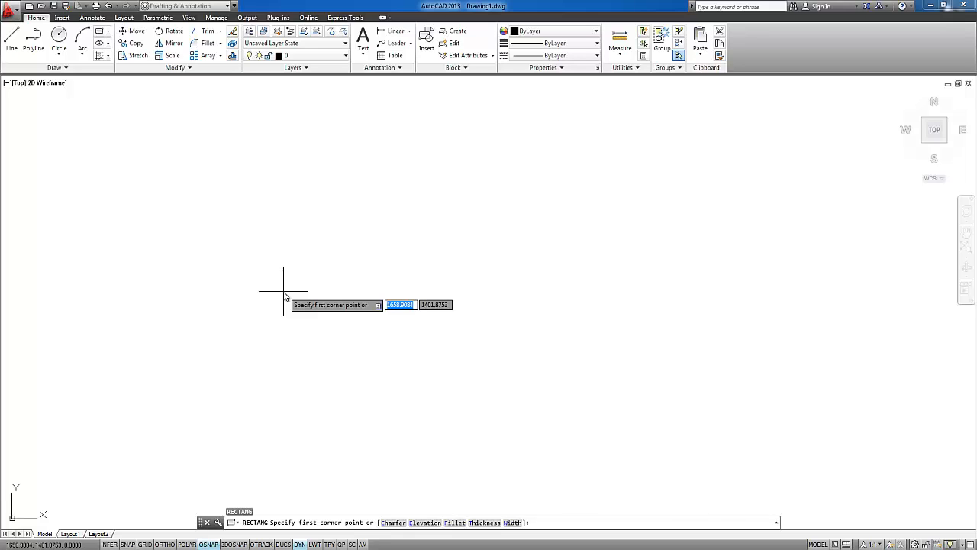
left_click(273, 346)
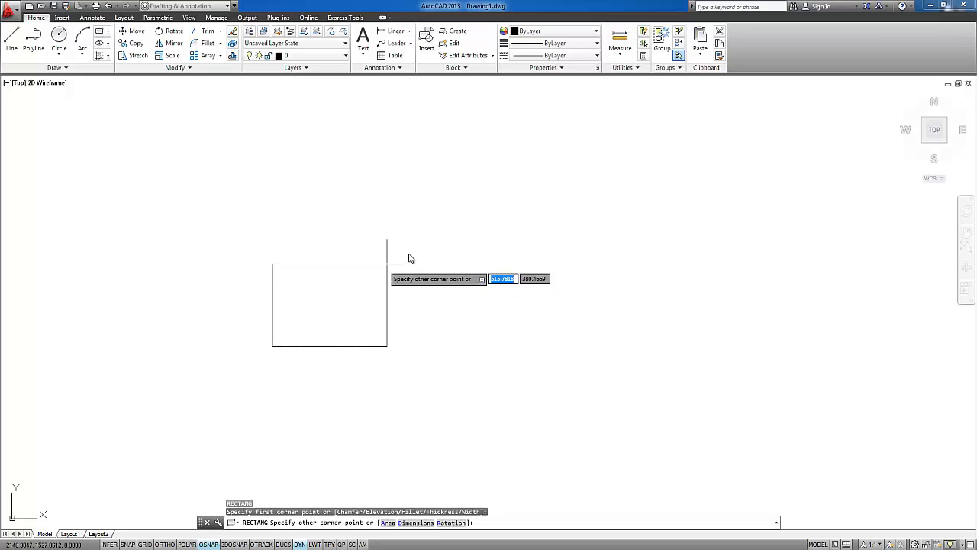
left_click(640, 142)
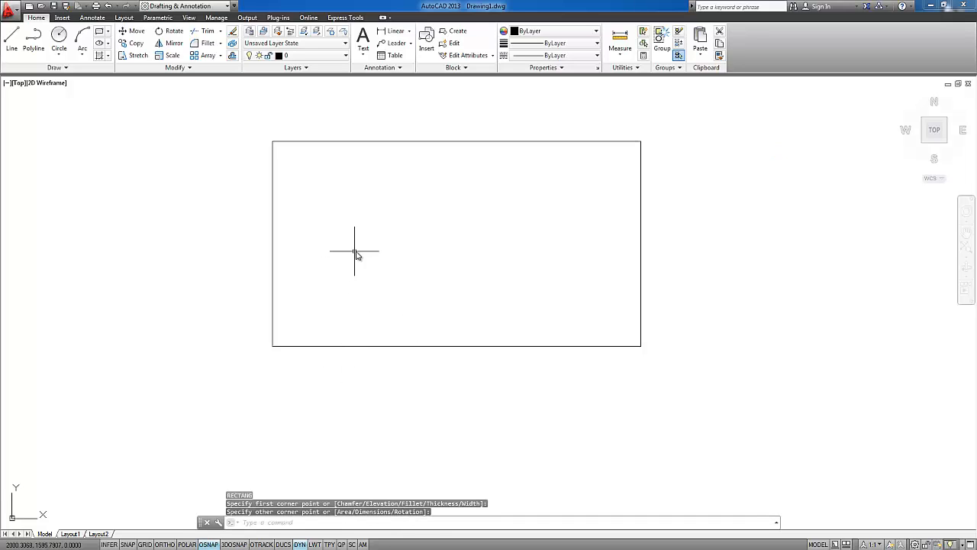
Examine the rectangle by panning the view around and zooming in and out on it
middle_click_drag(355, 252, 356, 276)
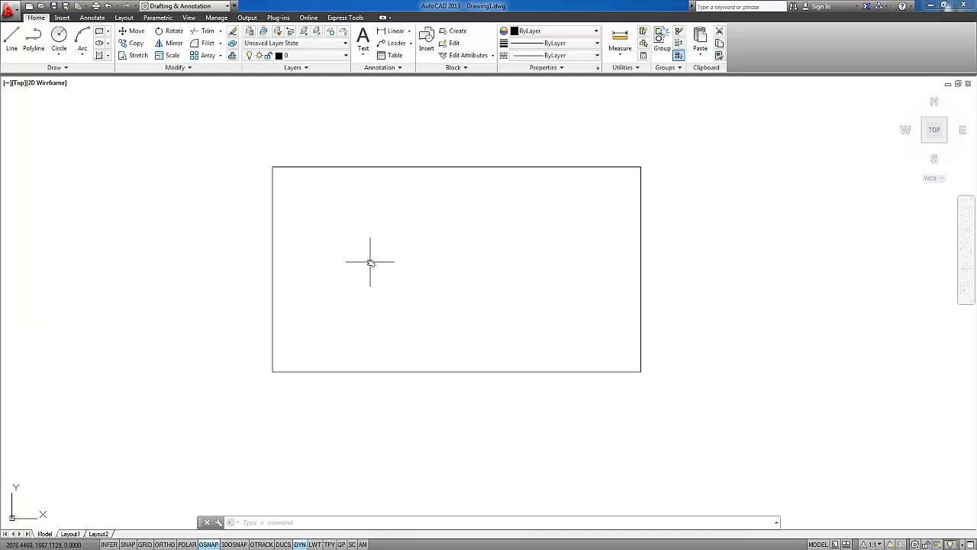
mouse_move(371, 261)
middle_mouse_down()
mouse_move(397, 295)
mouse_move(300, 307)
middle_mouse_up()
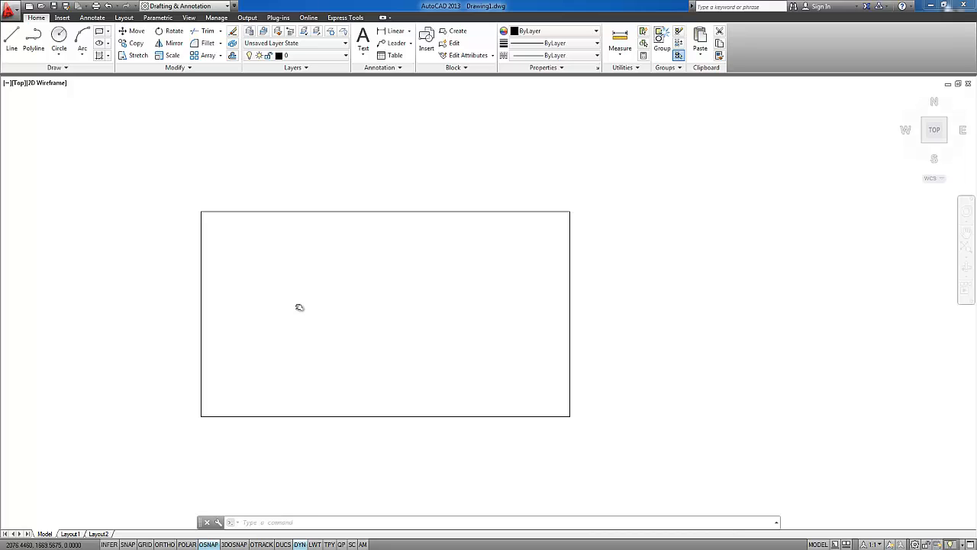
mouse_move(300, 307)
middle_mouse_down()
mouse_move(285, 319)
mouse_move(315, 277)
mouse_move(373, 278)
mouse_move(335, 279)
middle_mouse_up()
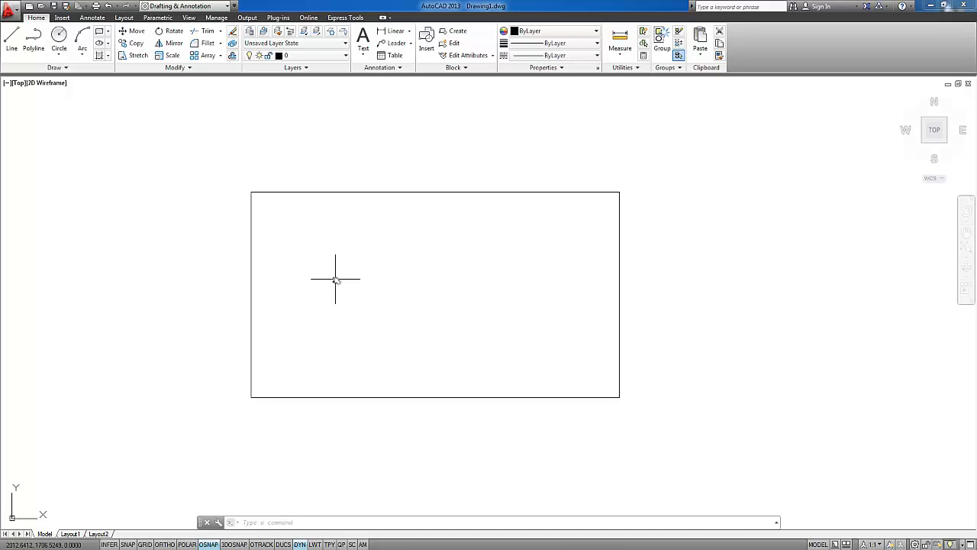
scroll(335, 279, "down", 6)
scroll(335, 279, "up", 12)
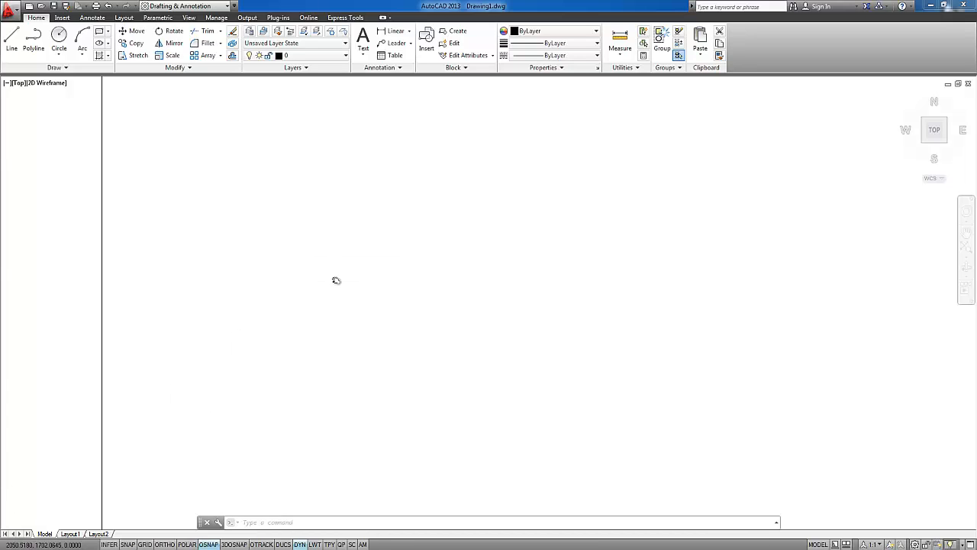
scroll(335, 280, "down", 10)
scroll(336, 279, "up", 10)
scroll(336, 282, "down", 7)
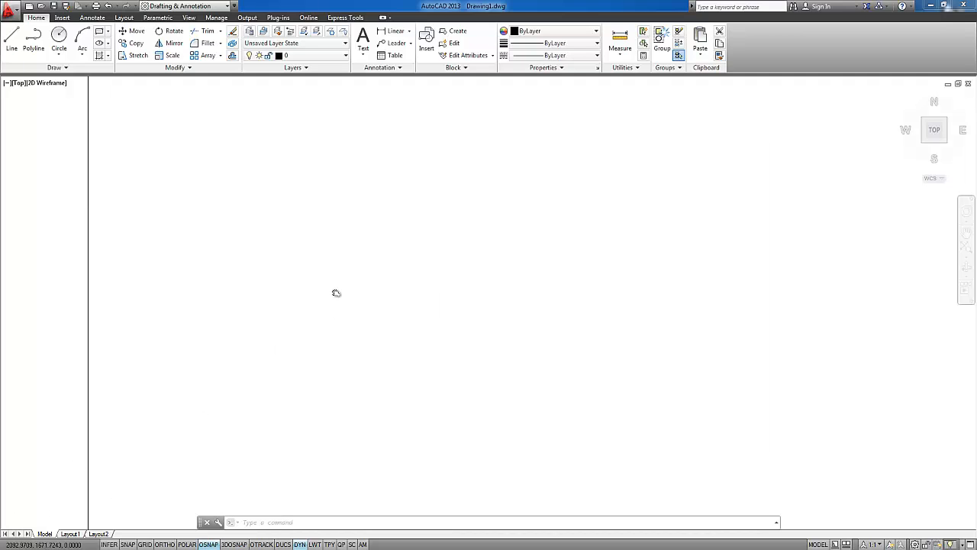
scroll(336, 290, "up", 5)
scroll(336, 293, "down", 6)
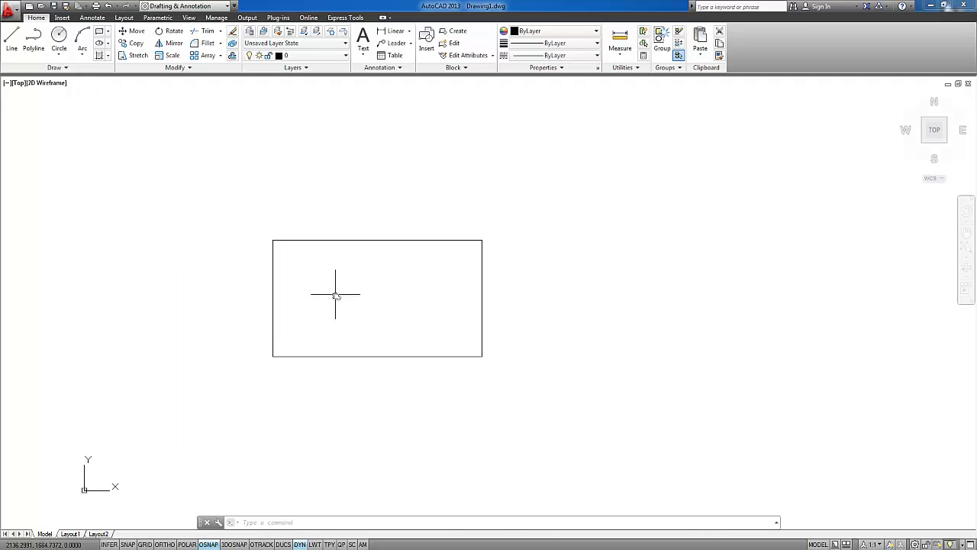
Examine how far the view zooms in and out from empty space beside the rectangle, and bring the whole rectangle back into view
scroll(336, 296, "down", 2)
scroll(336, 297, "up", 7)
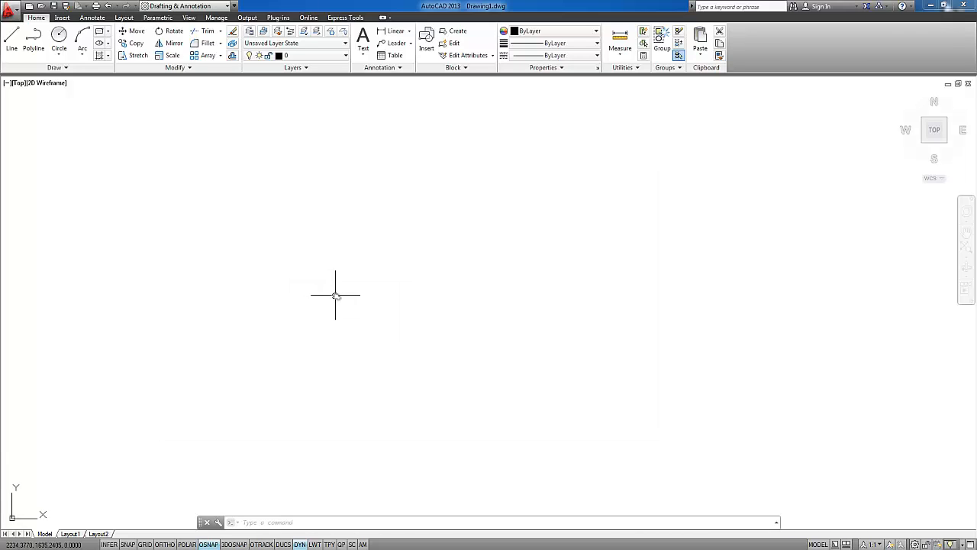
scroll(336, 296, "down", 6)
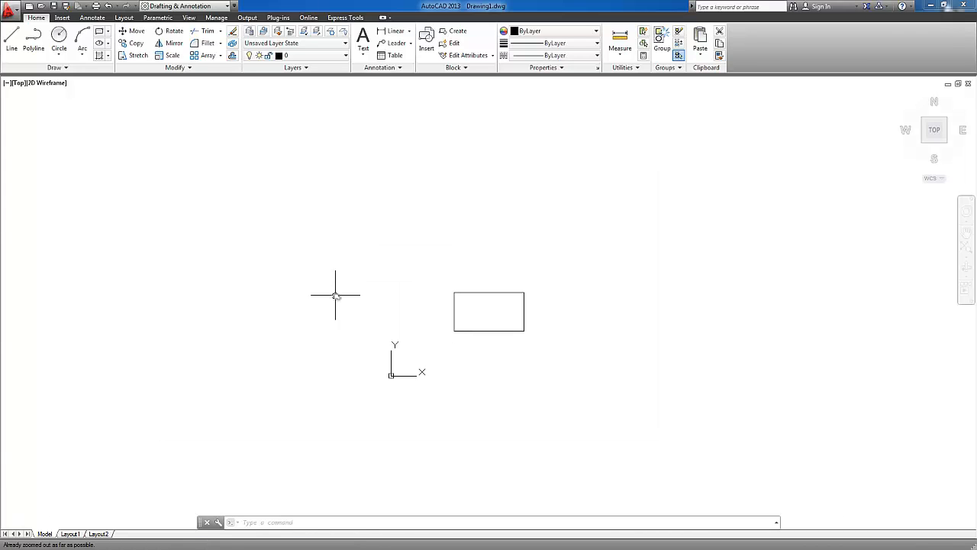
scroll(336, 294, "up", 6)
scroll(336, 293, "down", 4)
middle_click_drag(463, 314, 229, 291)
middle_click_drag(348, 294, 149, 180)
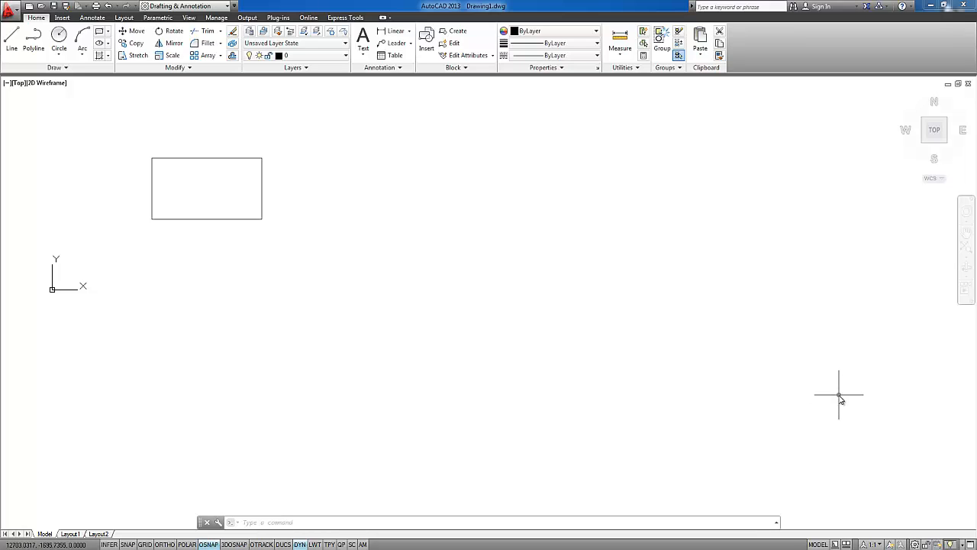
scroll(840, 397, "up", 3)
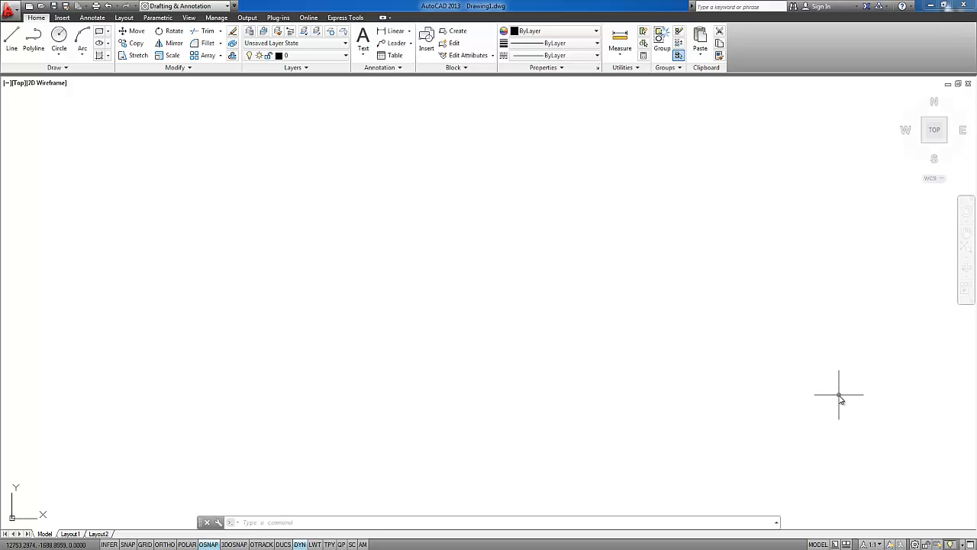
scroll(840, 397, "down", 5)
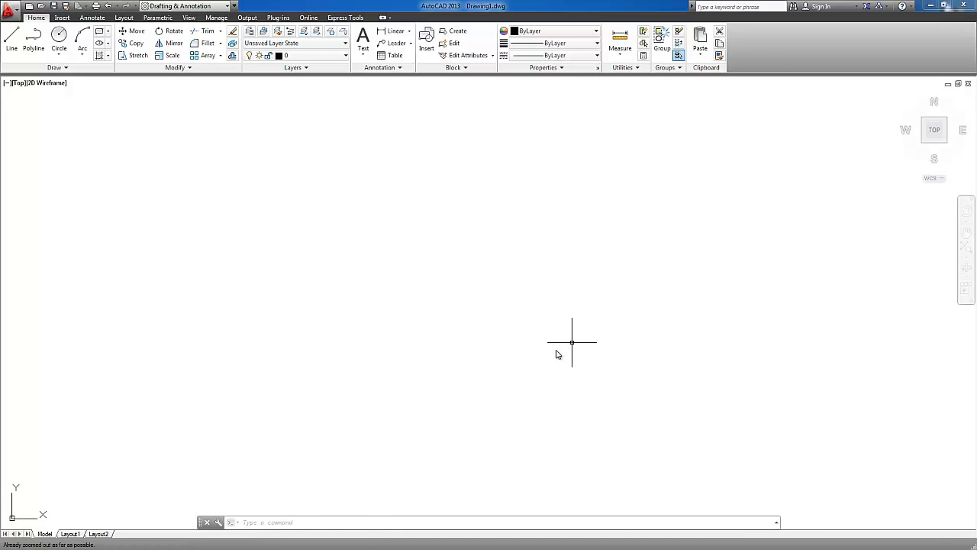
middle_click(401, 335)
middle_click(401, 334)
mouse_move(406, 320)
middle_mouse_down()
mouse_move(421, 349)
mouse_move(424, 298)
mouse_move(408, 282)
middle_mouse_up()
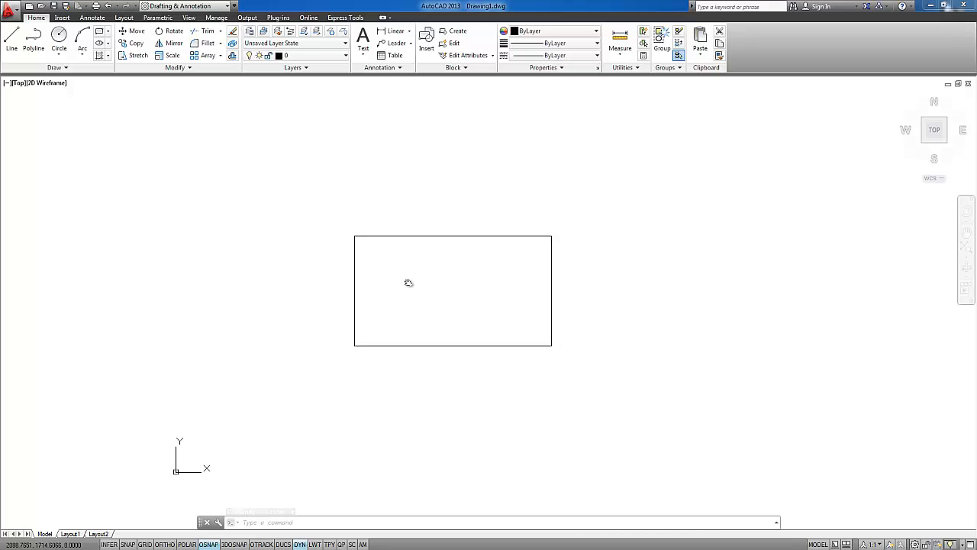
Examine the rectangle's upper-left corner at high magnification, and return to a view of the whole rectangle
scroll(357, 234, "up", 2)
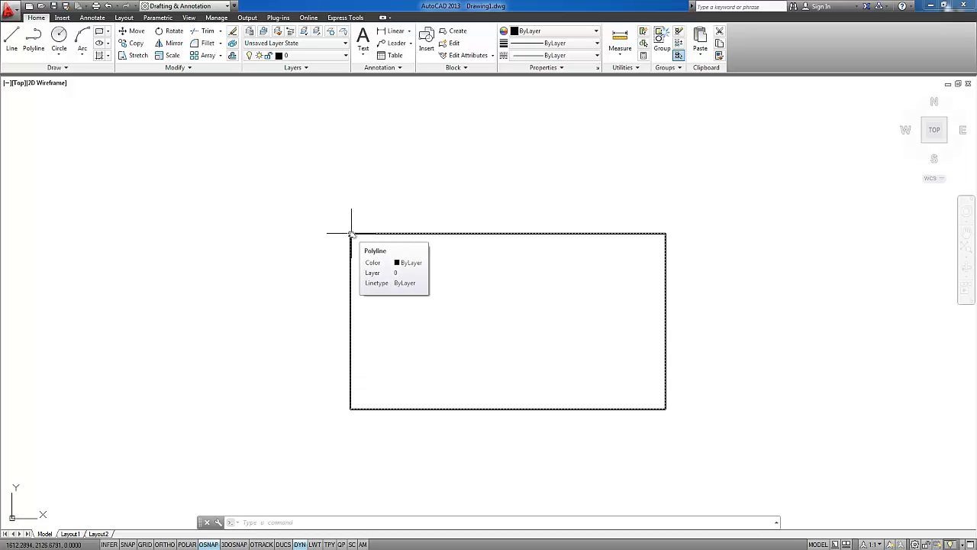
scroll(352, 233, "up", 5)
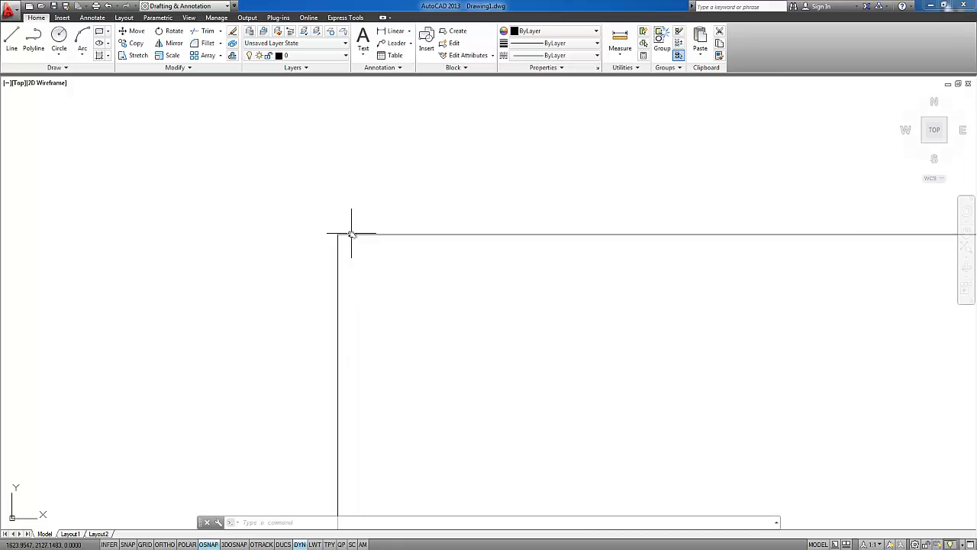
scroll(289, 193, "up", 5)
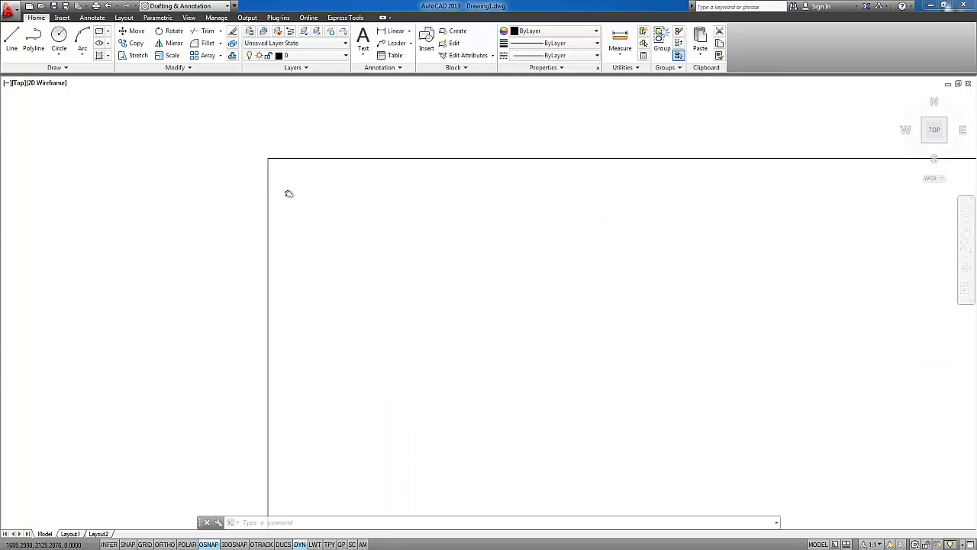
scroll(249, 138, "up", 4)
scroll(275, 140, "up", 4)
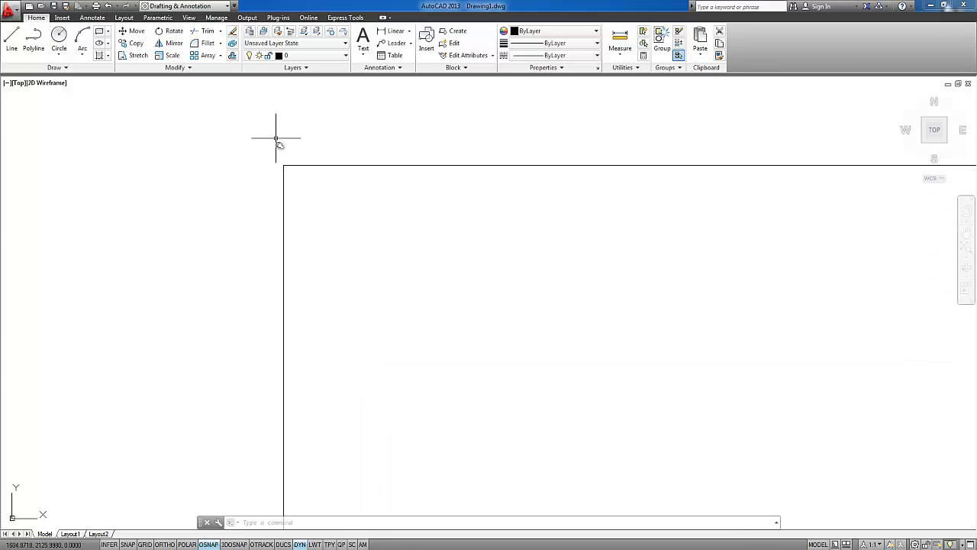
scroll(284, 172, "up", 4)
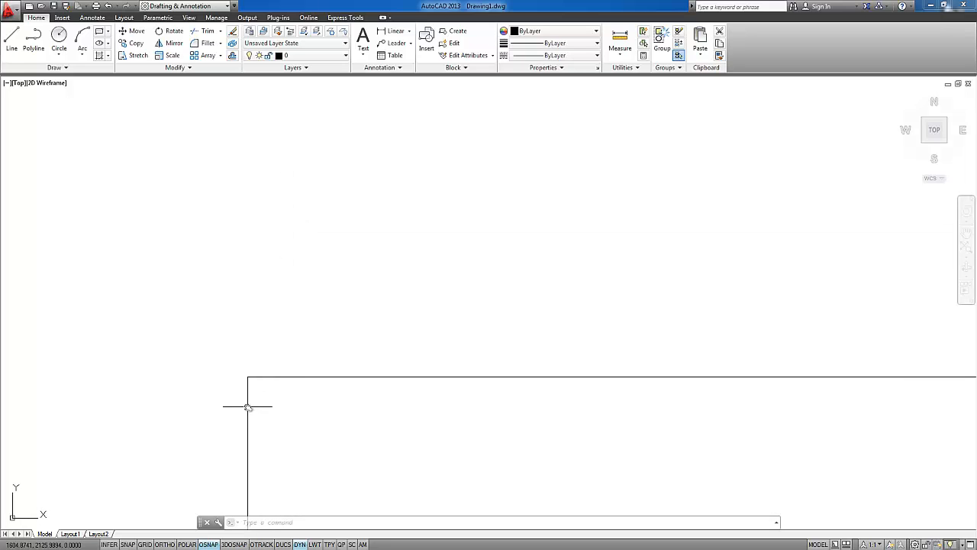
scroll(249, 393, "up", 2)
mouse_move(248, 389)
middle_mouse_down()
mouse_move(266, 371)
mouse_move(345, 373)
mouse_move(612, 444)
mouse_move(96, 224)
mouse_move(214, 256)
middle_mouse_up()
scroll(228, 264, "down", 5)
middle_click_drag(332, 326, 188, 209)
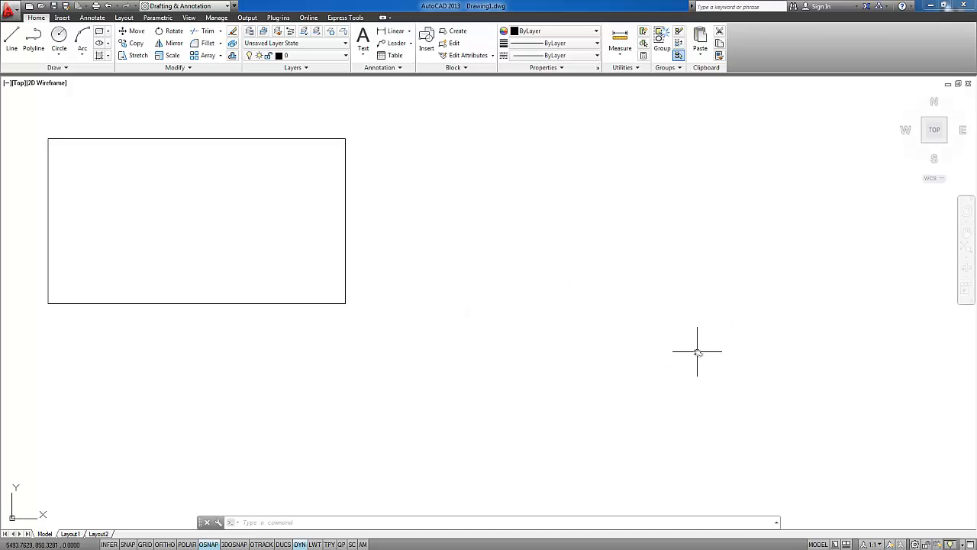
Examine the rectangle's bottom edge up close, and view the whole rectangle at different positions in the drawing area
mouse_move(252, 248)
middle_mouse_down()
mouse_move(478, 281)
mouse_move(340, 270)
middle_mouse_up()
middle_click_drag(280, 253, 301, 279)
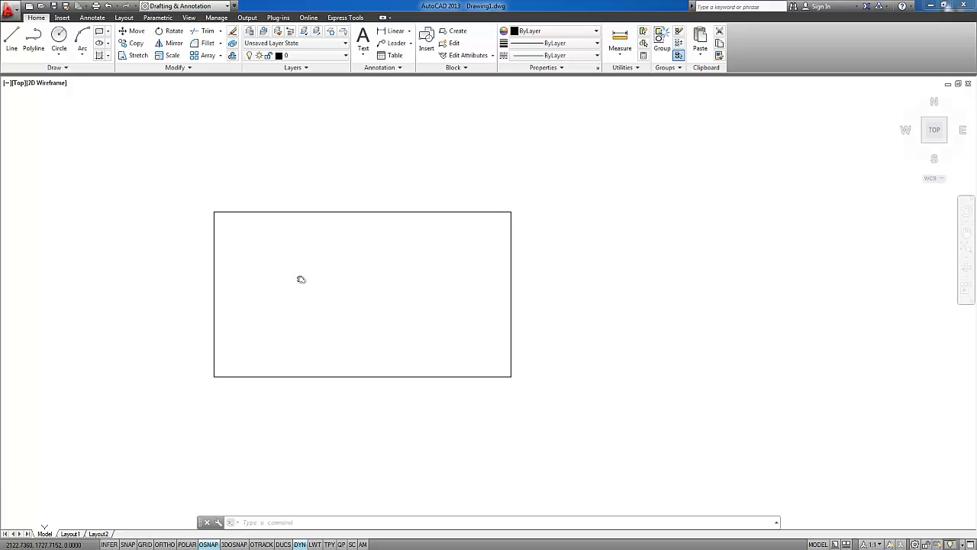
scroll(377, 373, "up", 4)
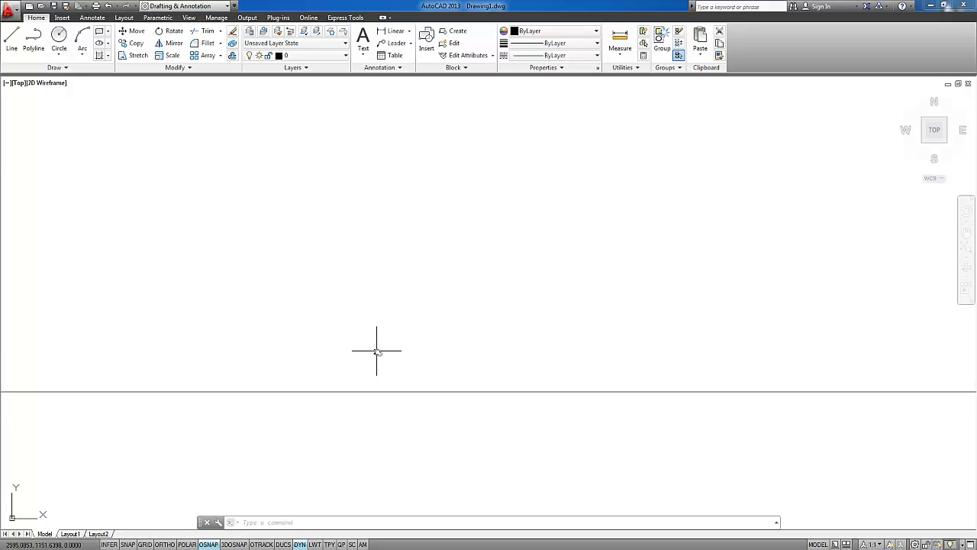
scroll(376, 351, "up", 1)
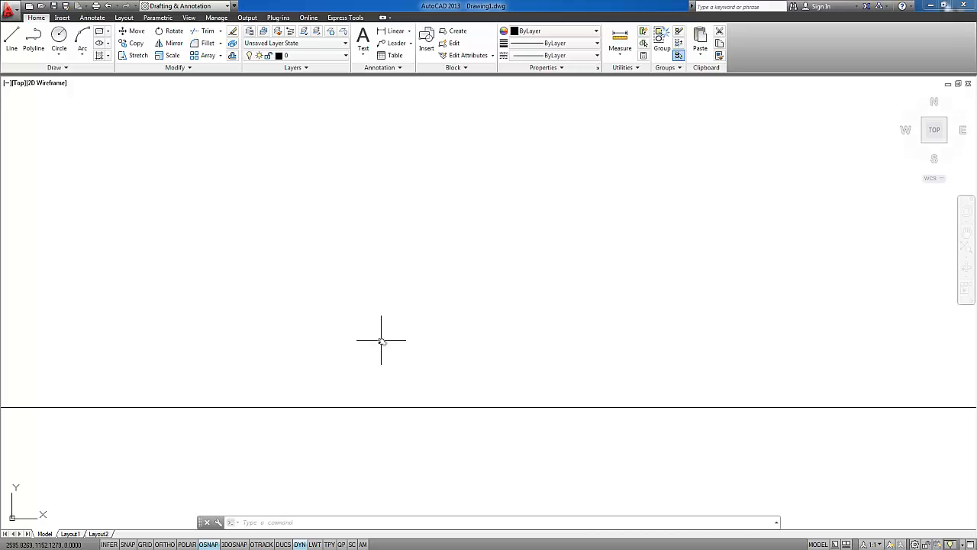
scroll(412, 351, "down", 5)
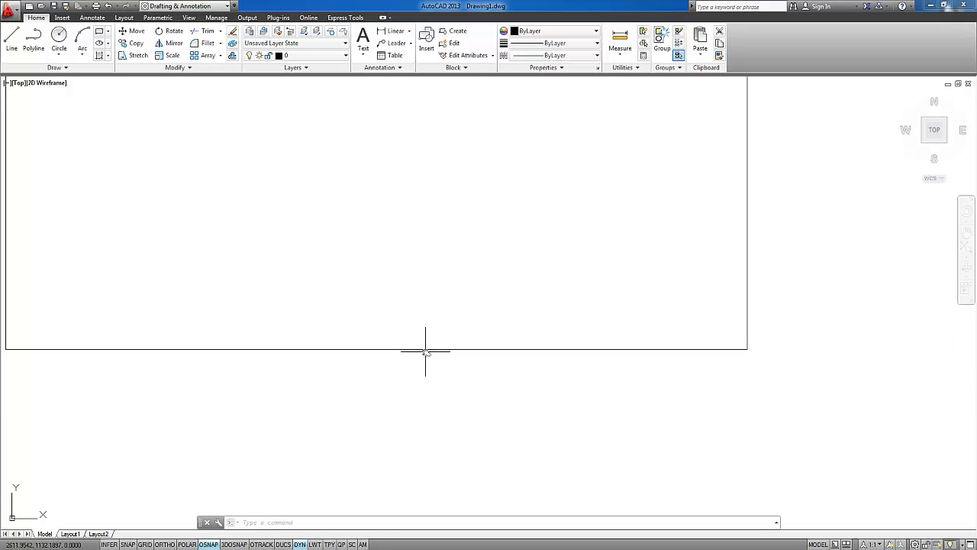
middle_click_drag(390, 287, 441, 307)
scroll(447, 255, "down", 5)
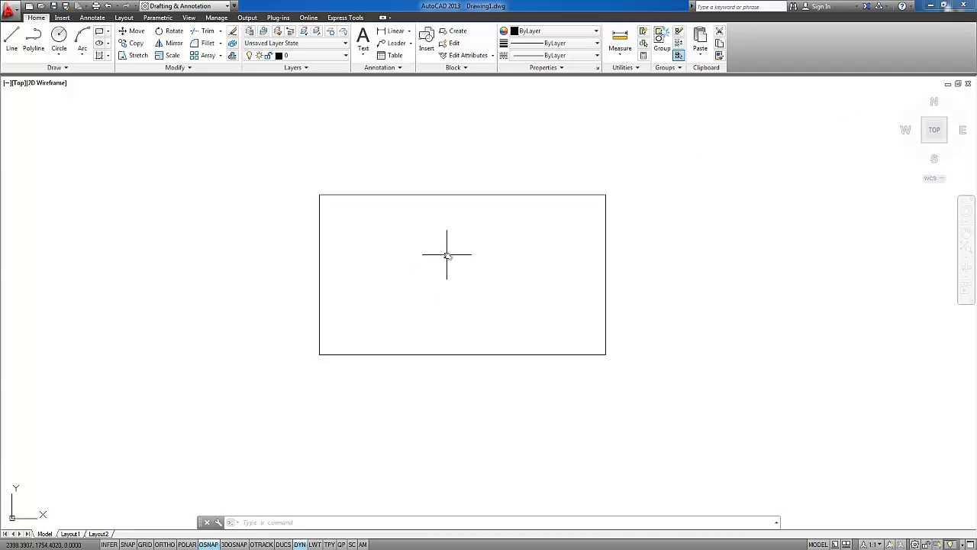
scroll(448, 255, "up", 2)
scroll(447, 256, "down", 1)
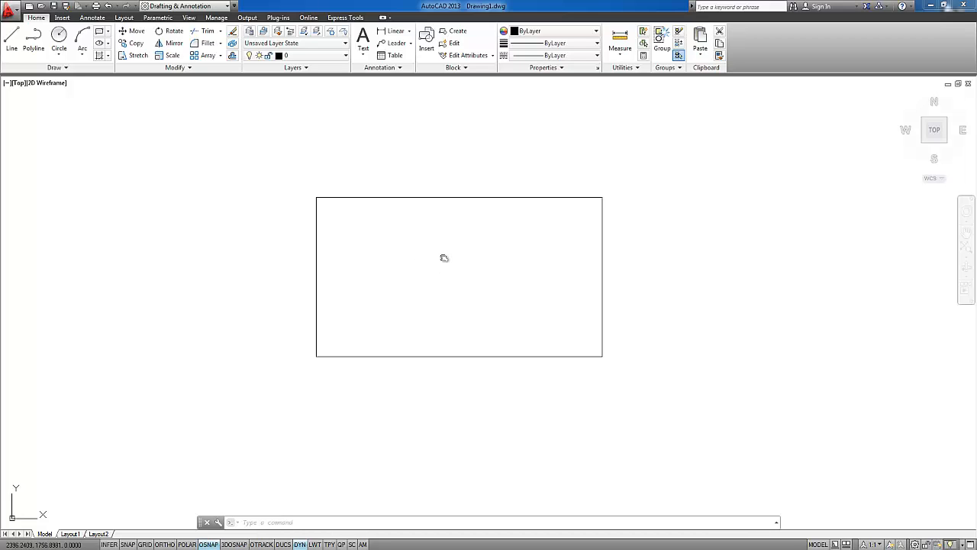
mouse_move(444, 258)
middle_mouse_down()
mouse_move(596, 333)
mouse_move(596, 211)
mouse_move(210, 225)
mouse_move(257, 317)
mouse_move(582, 332)
mouse_move(362, 191)
mouse_move(265, 251)
mouse_move(693, 299)
mouse_move(395, 242)
mouse_move(593, 202)
mouse_move(515, 219)
mouse_move(601, 251)
mouse_move(384, 303)
mouse_move(485, 266)
mouse_move(410, 301)
middle_mouse_up()
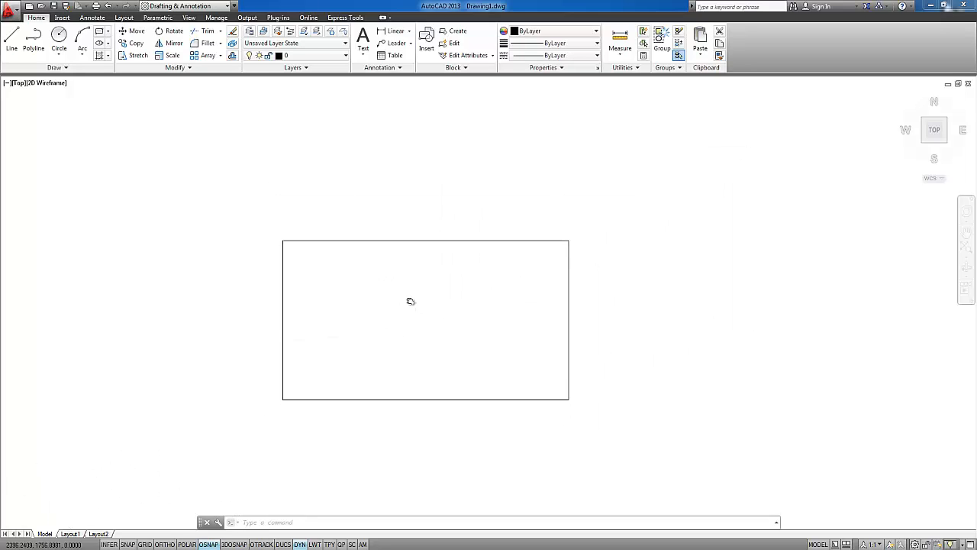
middle_click_drag(384, 339, 462, 295)
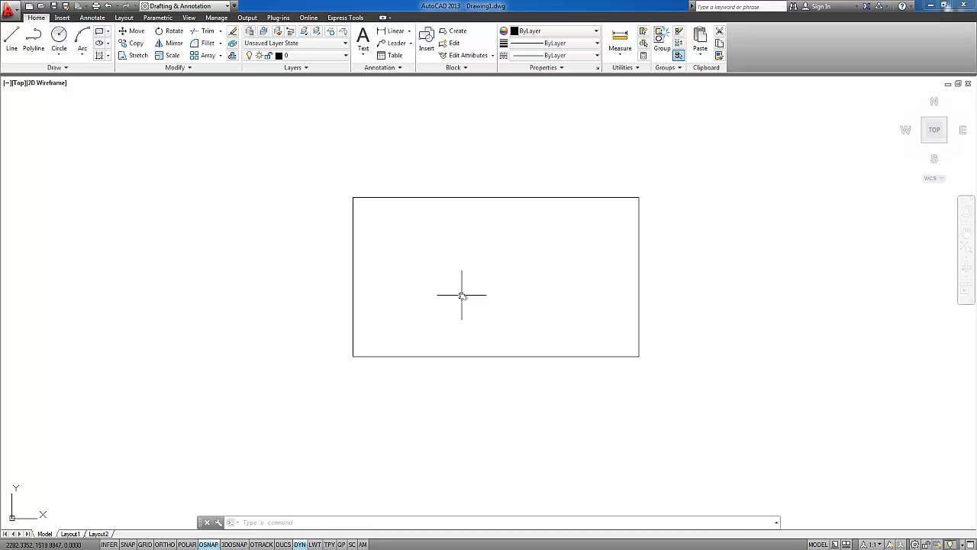
mouse_move(484, 320)
middle_mouse_down()
mouse_move(443, 158)
mouse_move(456, 149)
middle_mouse_up()
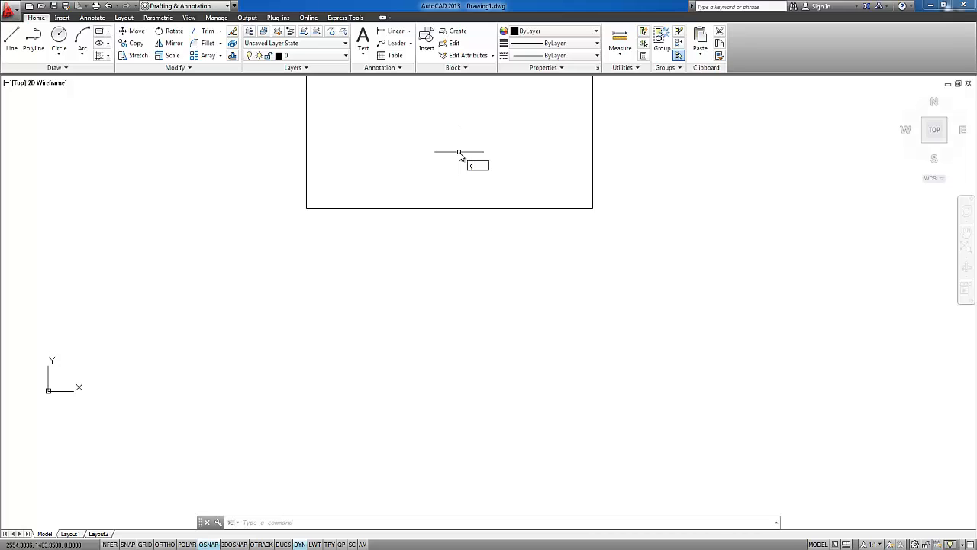
type("l")
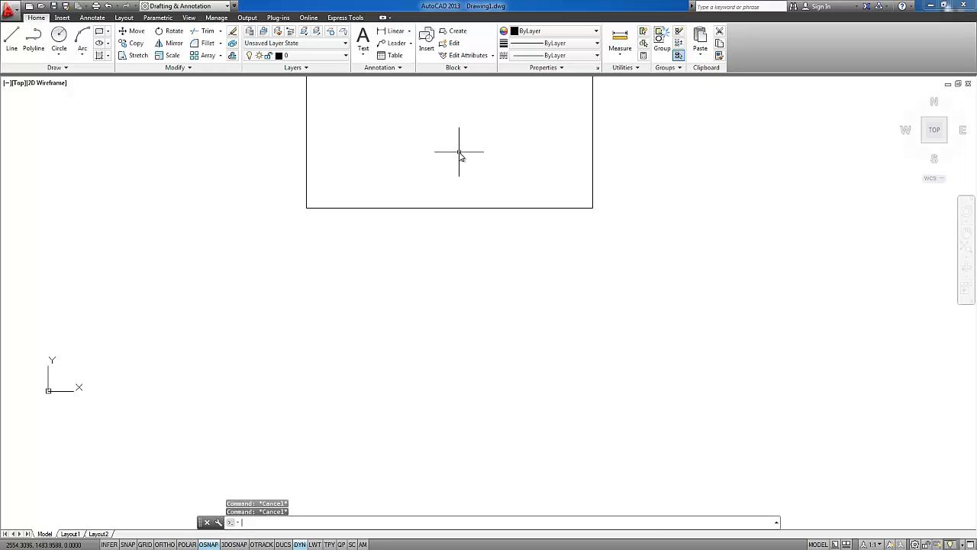
key("Return")
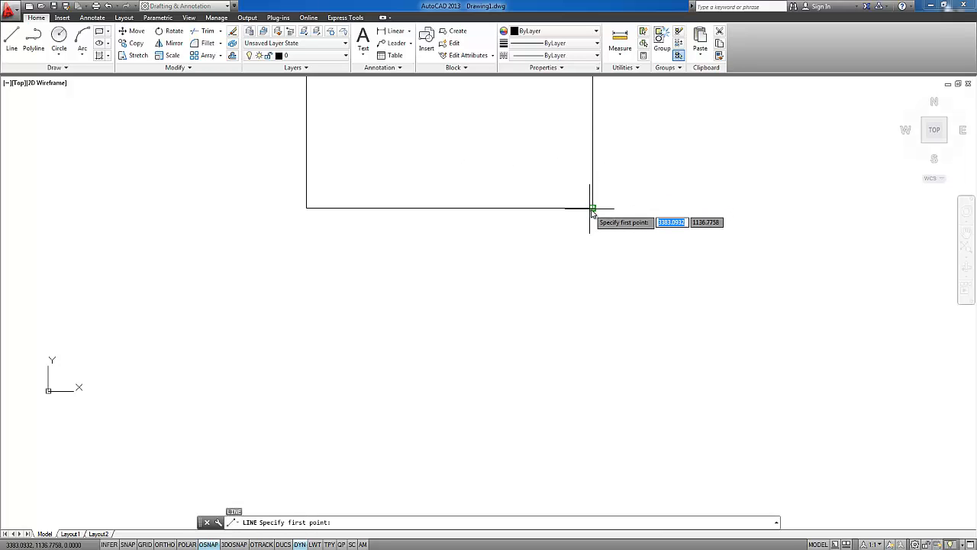
left_click(593, 208)
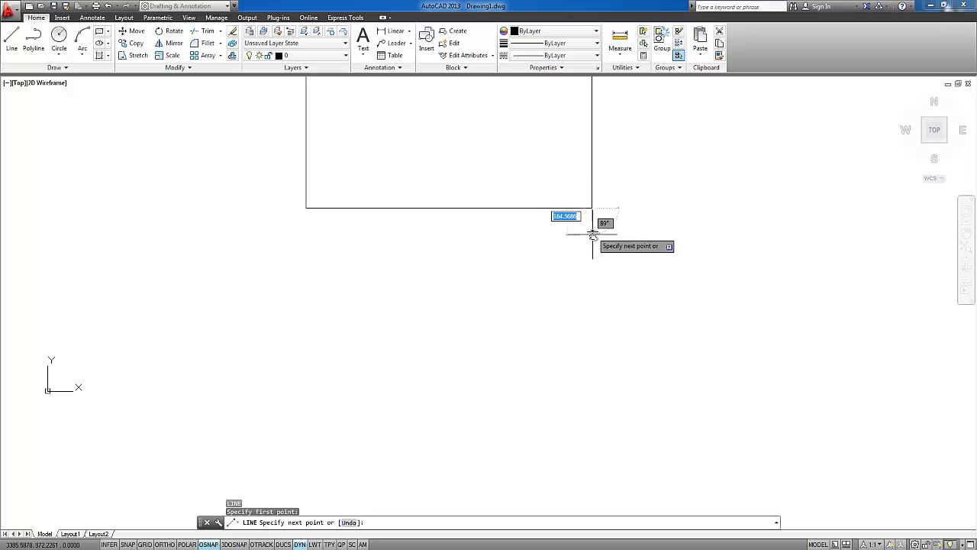
key("Escape")
Draw a single, nearly vertical line from the rectangle's lower-right corner to a point well below it
scroll(588, 239, "down", 1)
middle_click(554, 171)
middle_click(554, 171)
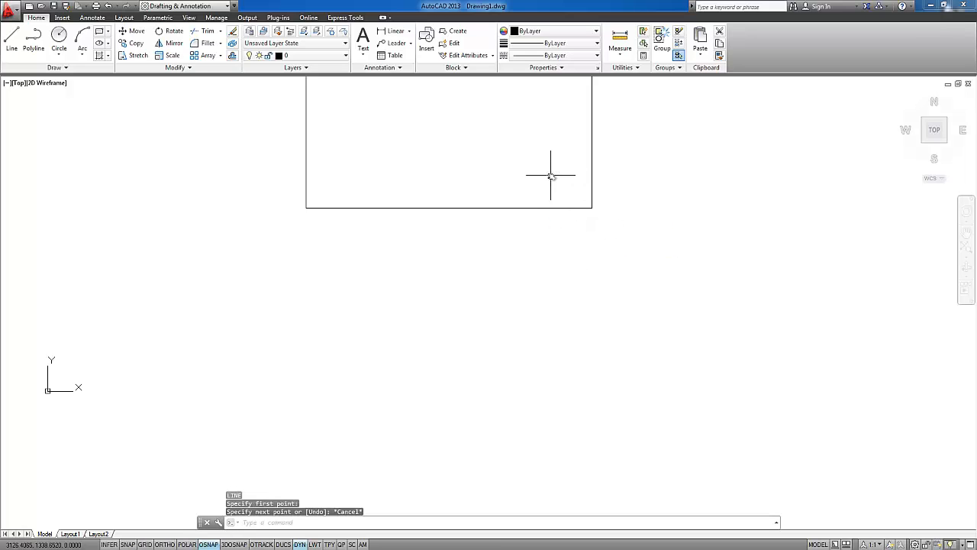
mouse_move(555, 245)
middle_mouse_down()
mouse_move(395, 225)
mouse_move(440, 199)
mouse_move(449, 329)
middle_mouse_up()
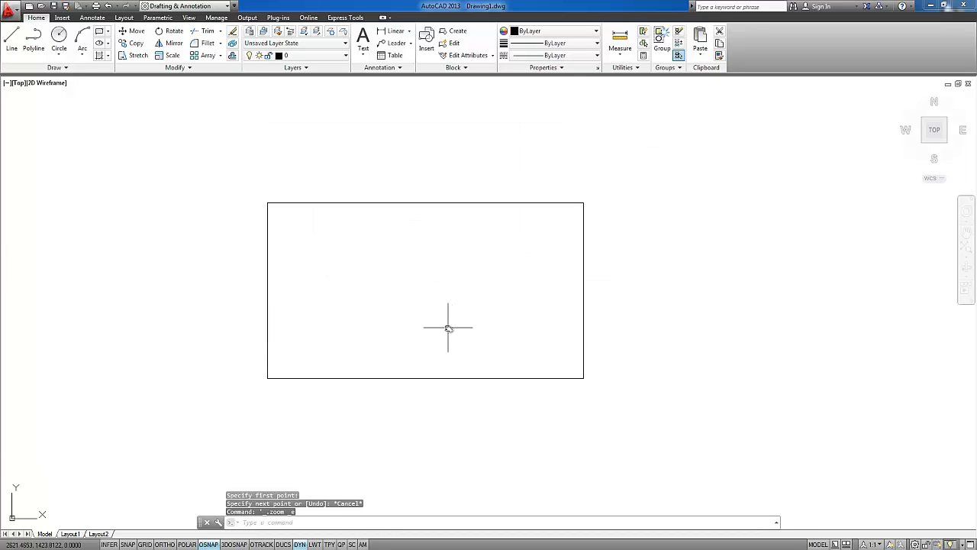
type("l")
key("Return")
left_click(583, 378)
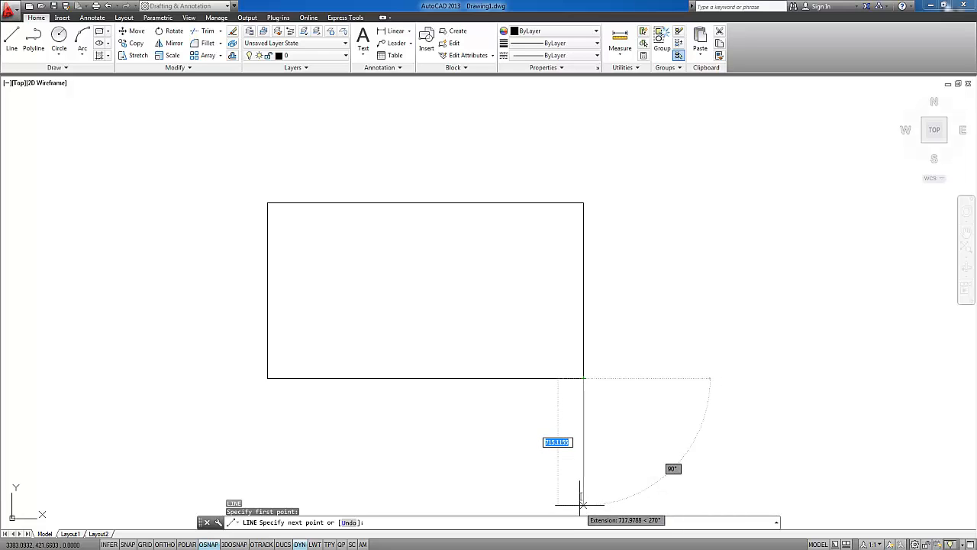
middle_click_drag(578, 501, 596, 204)
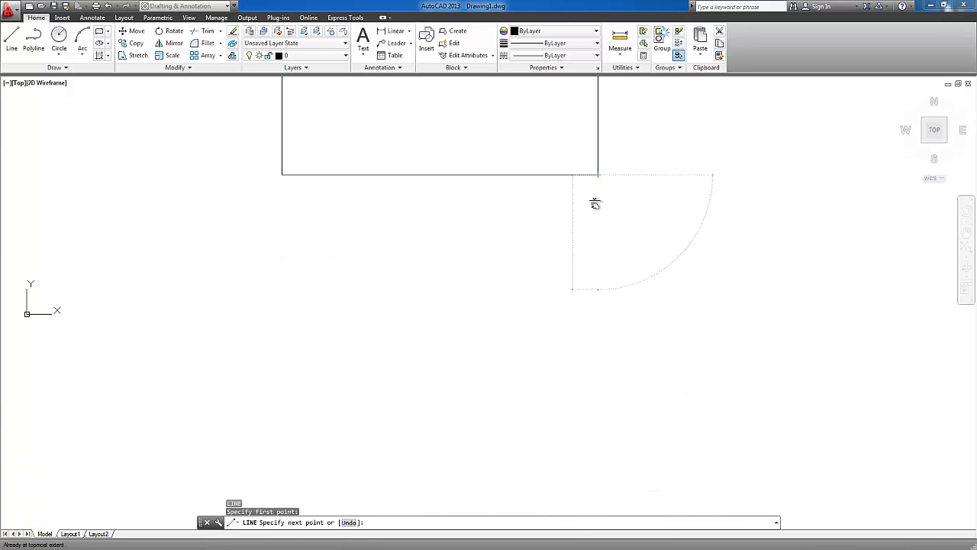
left_click(588, 500)
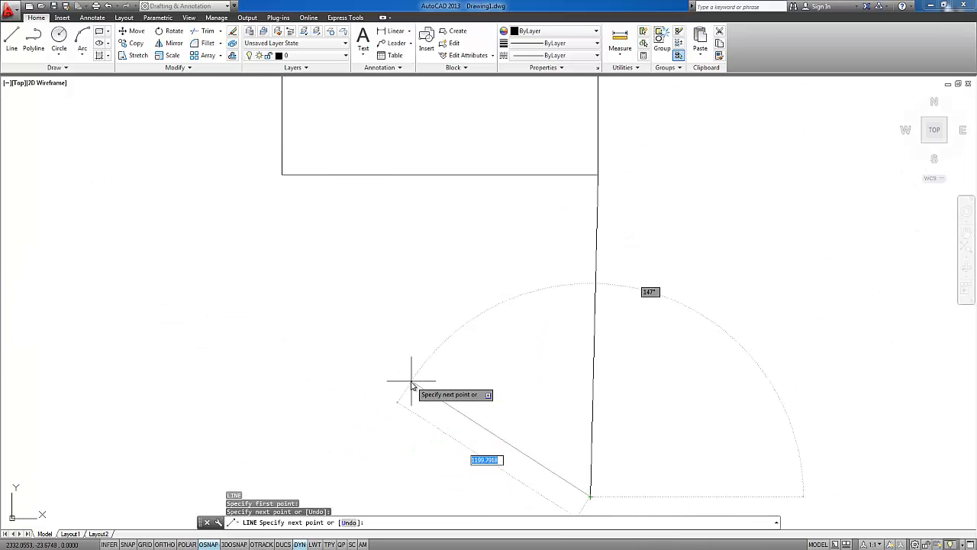
key("Escape")
scroll(517, 310, "down", 2)
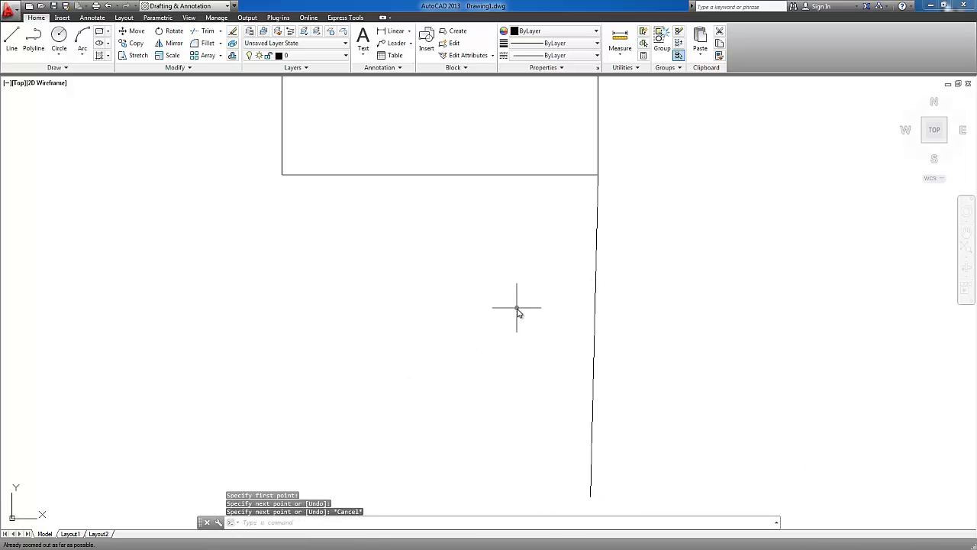
Delete the nearly vertical line that runs down from the rectangle's lower-right corner
left_click(594, 336)
key("Delete")
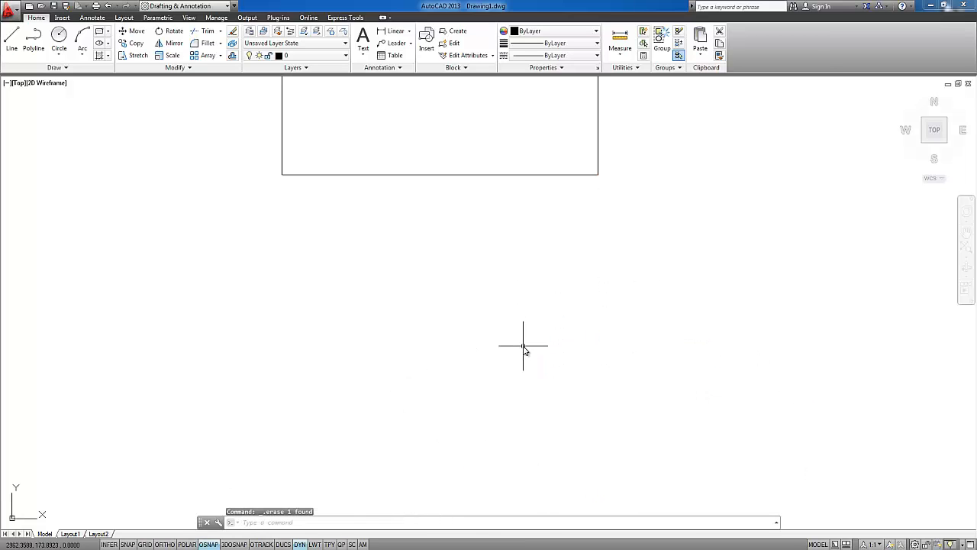
middle_click_drag(464, 125, 473, 295)
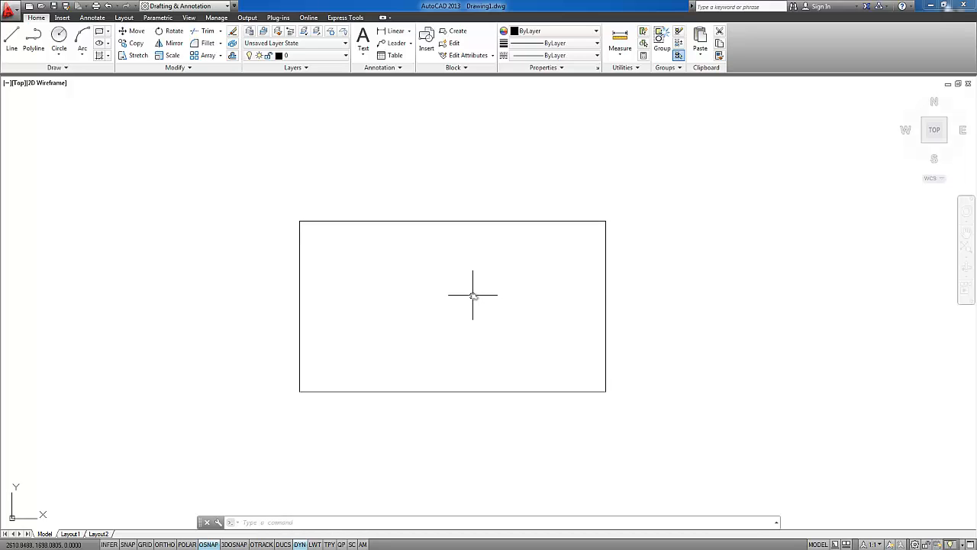
Draw a circle centred on the origin 0,0 with a radius of 10
middle_click_drag(466, 298, 473, 260)
scroll(423, 291, "down", 3)
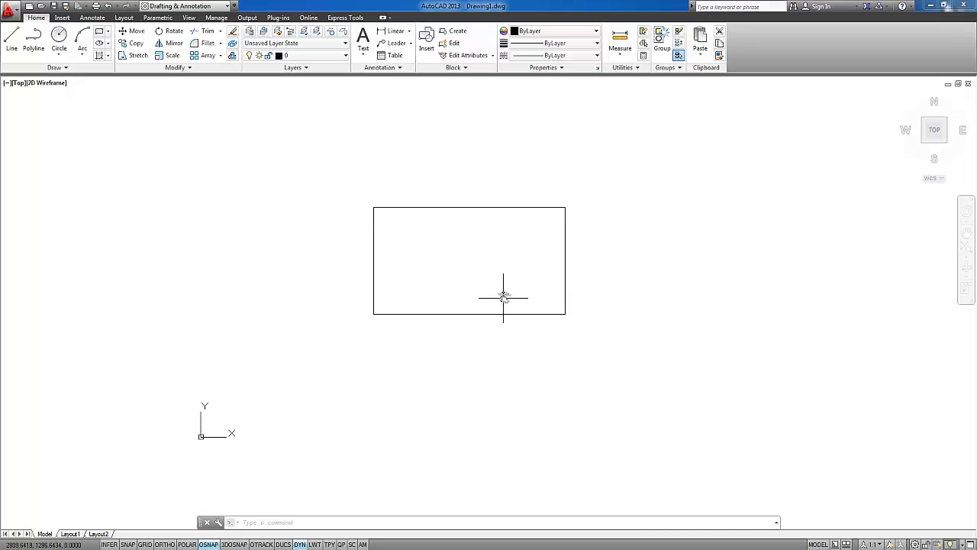
type("c")
key("Return")
type("0,0")
key("Return")
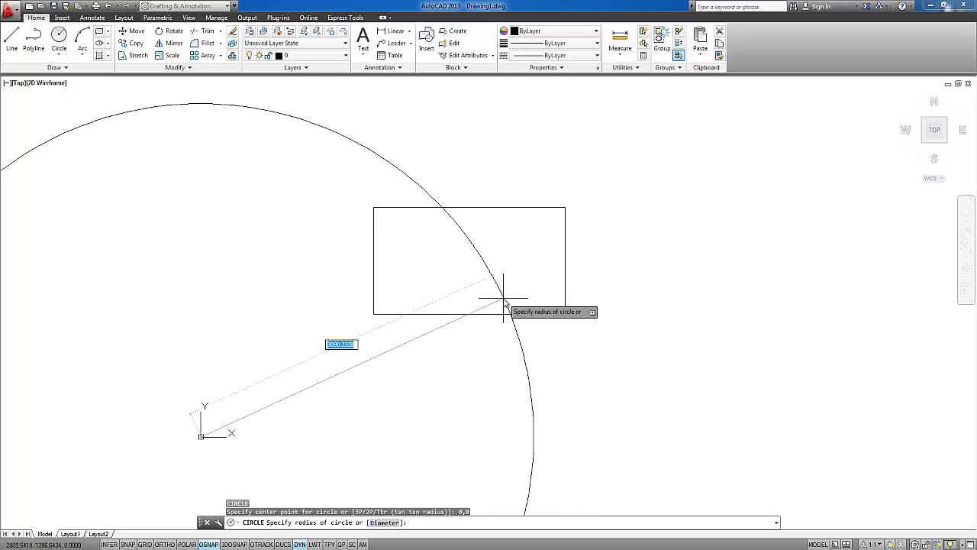
type("10")
key("Return")
scroll(439, 364, "down", 1)
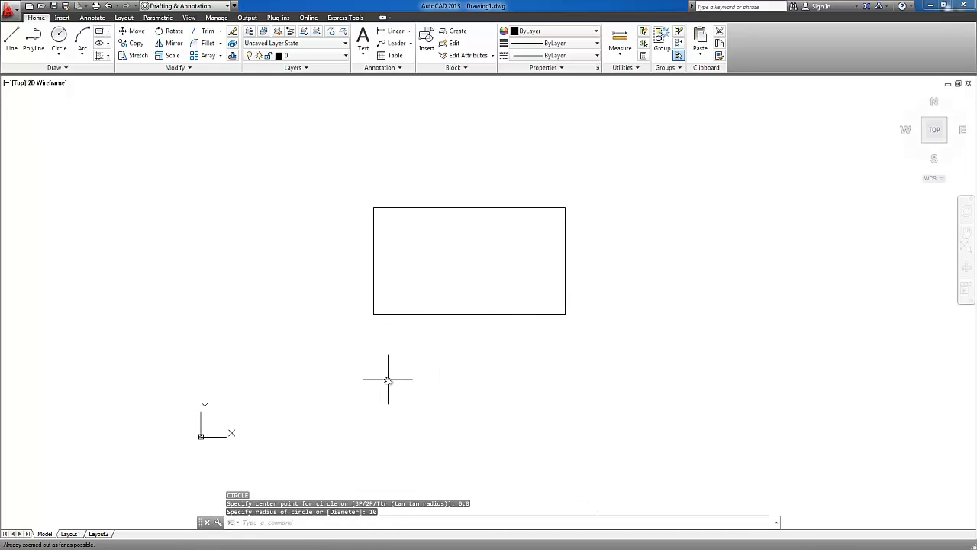
Fit all drawn objects in the view and examine the small circle at the origin close up and relative to the rectangle
middle_click_drag(442, 227, 552, 226)
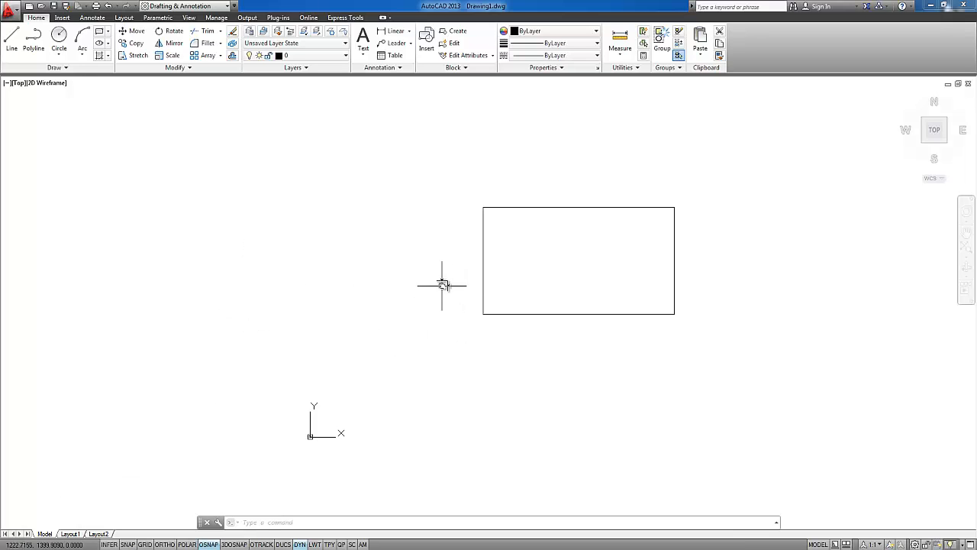
middle_click(371, 222)
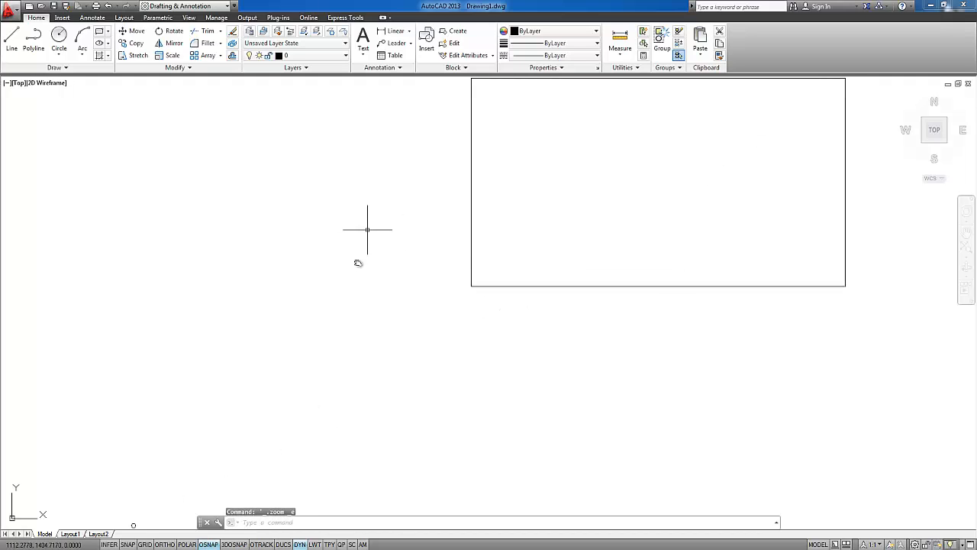
mouse_move(595, 199)
middle_mouse_down()
mouse_move(504, 203)
mouse_move(526, 166)
mouse_move(583, 157)
middle_mouse_up()
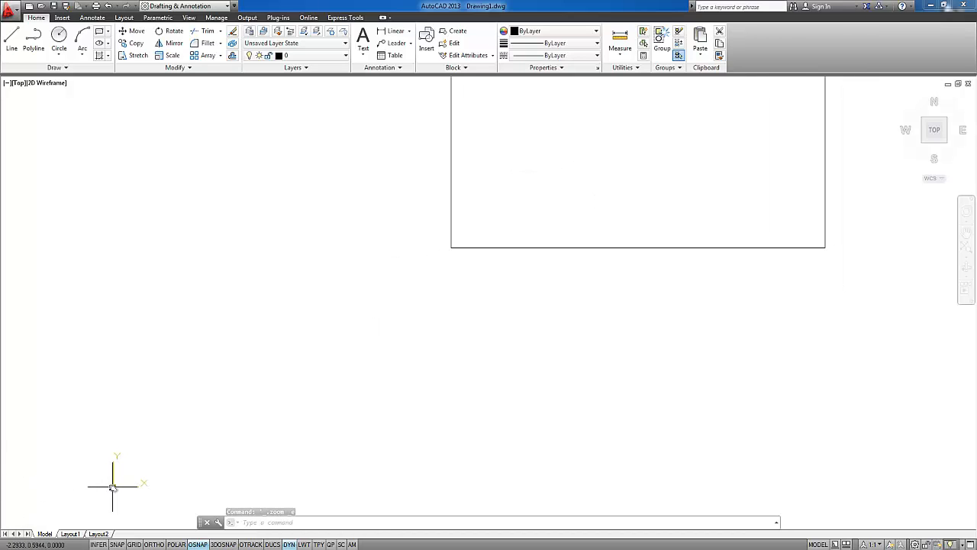
scroll(106, 486, "up", 10)
scroll(111, 488, "down", 10)
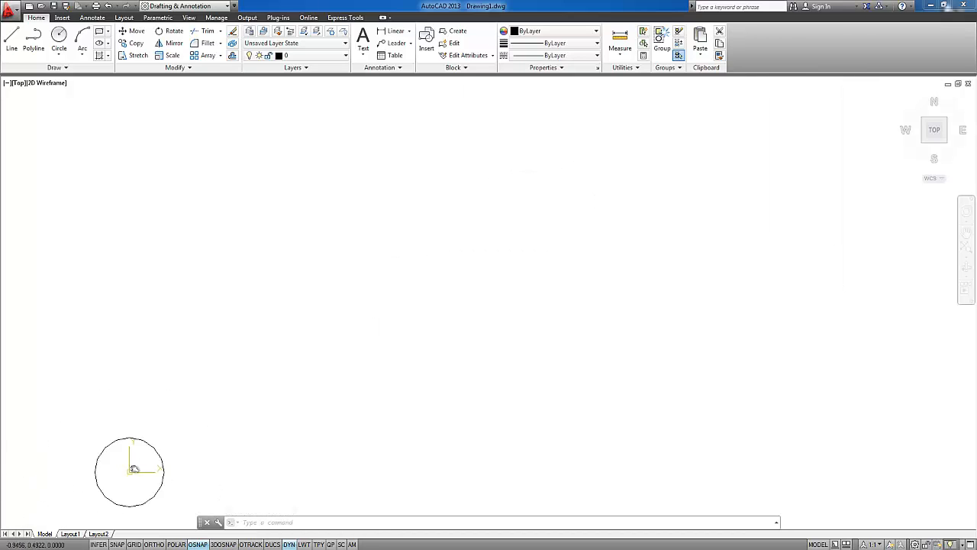
mouse_move(694, 224)
middle_mouse_down()
mouse_move(515, 258)
mouse_move(493, 278)
middle_mouse_up()
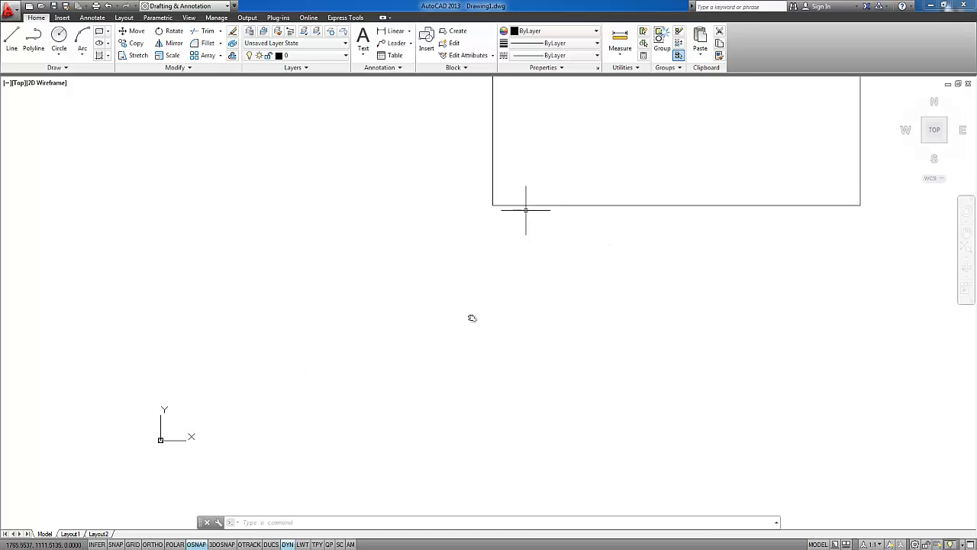
middle_click(373, 300)
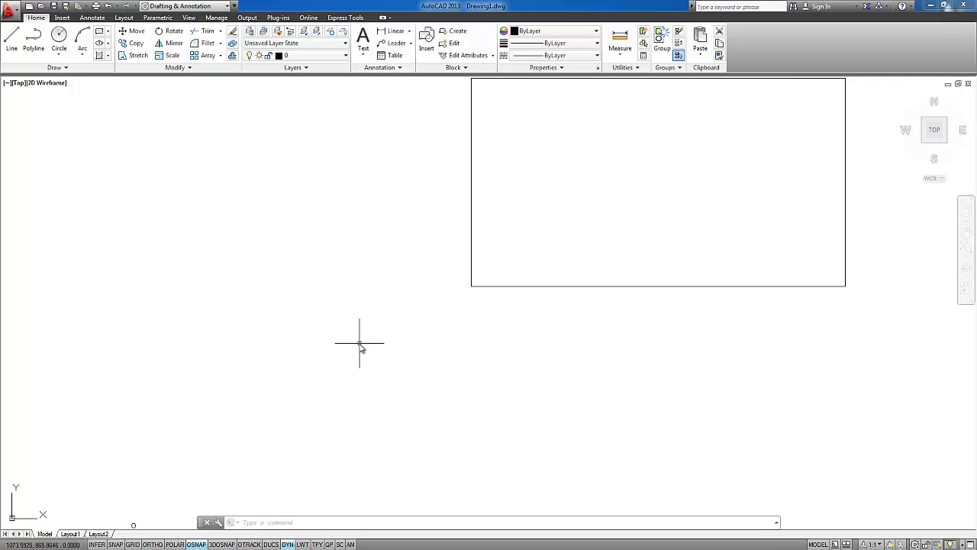
middle_click(316, 262)
middle_click(316, 262)
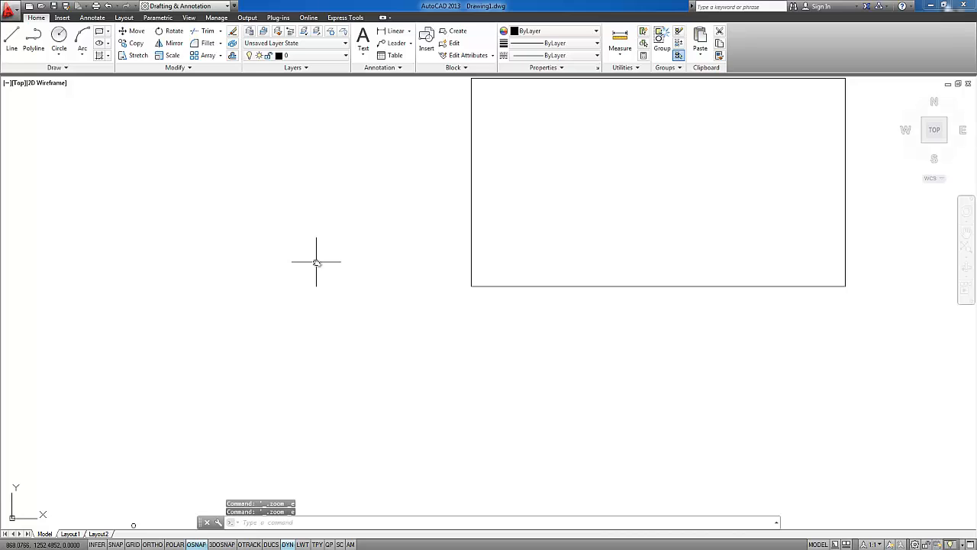
scroll(313, 267, "down", 2)
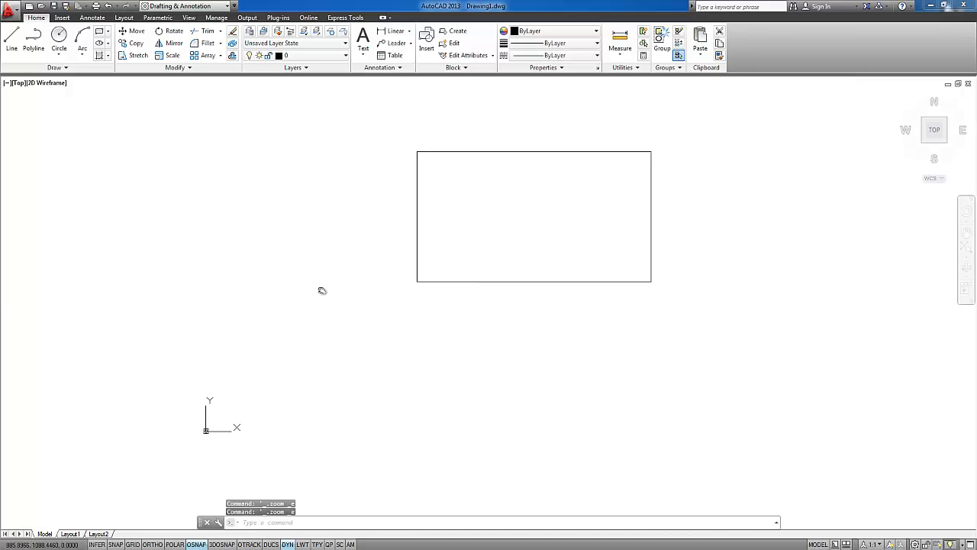
Select the small circle at the origin with a crossing window and clear the selection
left_click(246, 456)
left_click(152, 388)
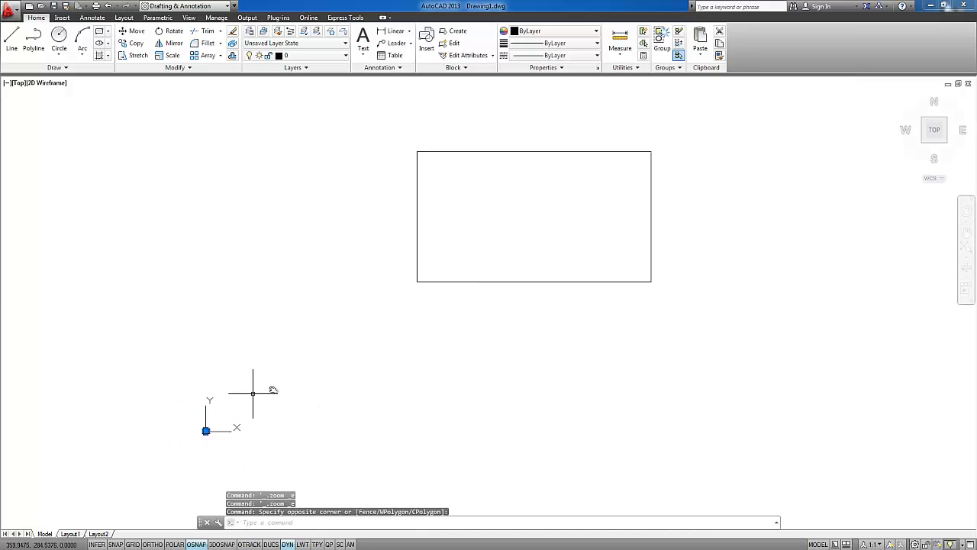
key("Escape")
Select the rectangle by picking its top edge and clear the selection
middle_click_drag(497, 209, 407, 252)
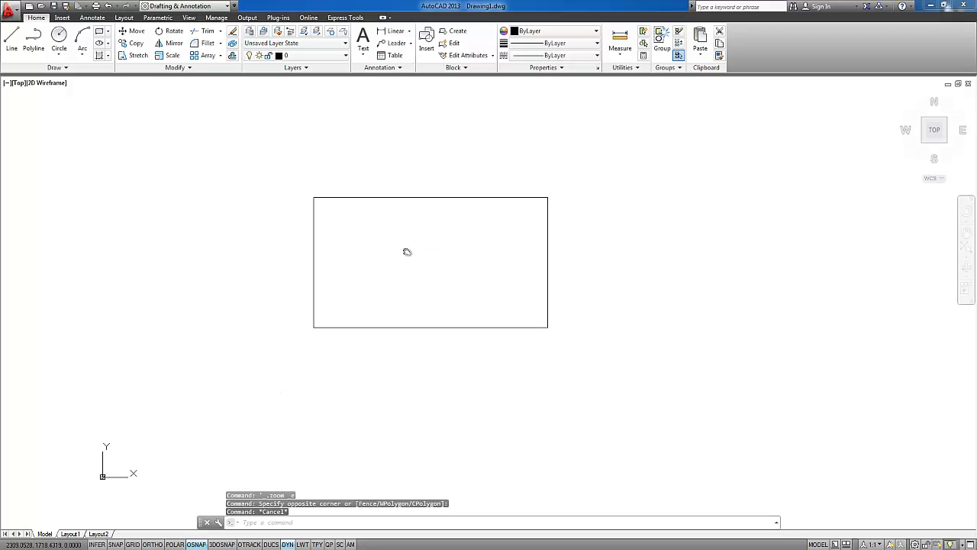
scroll(416, 227, "up", 2)
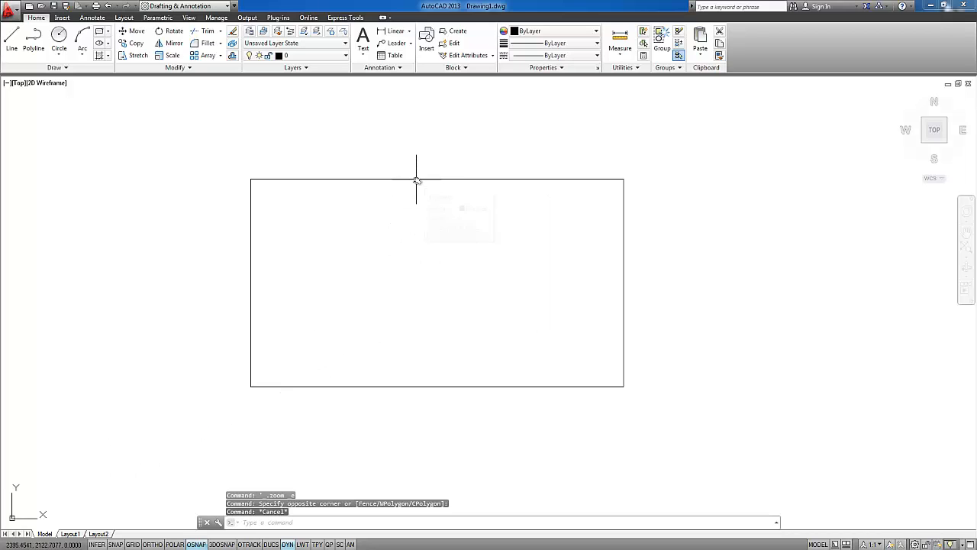
left_click(416, 180)
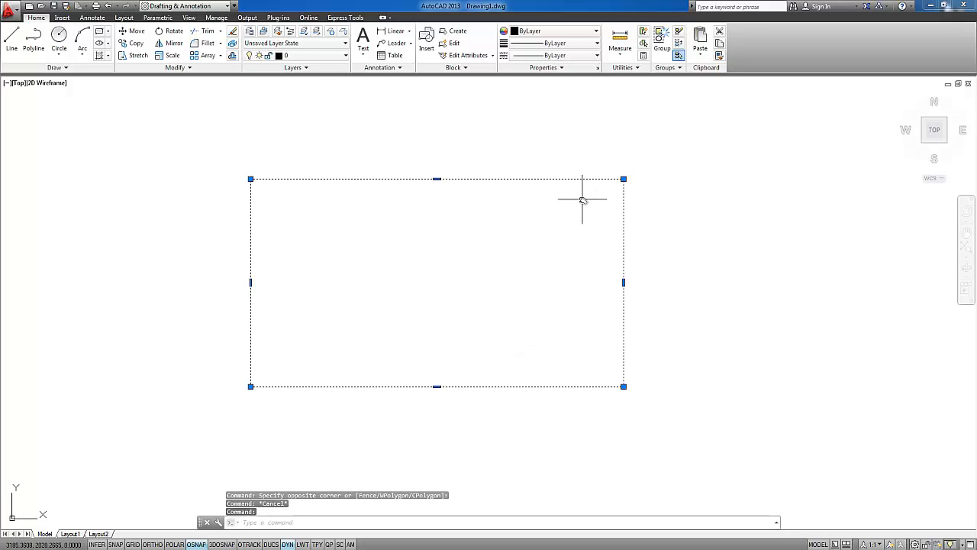
key("Escape")
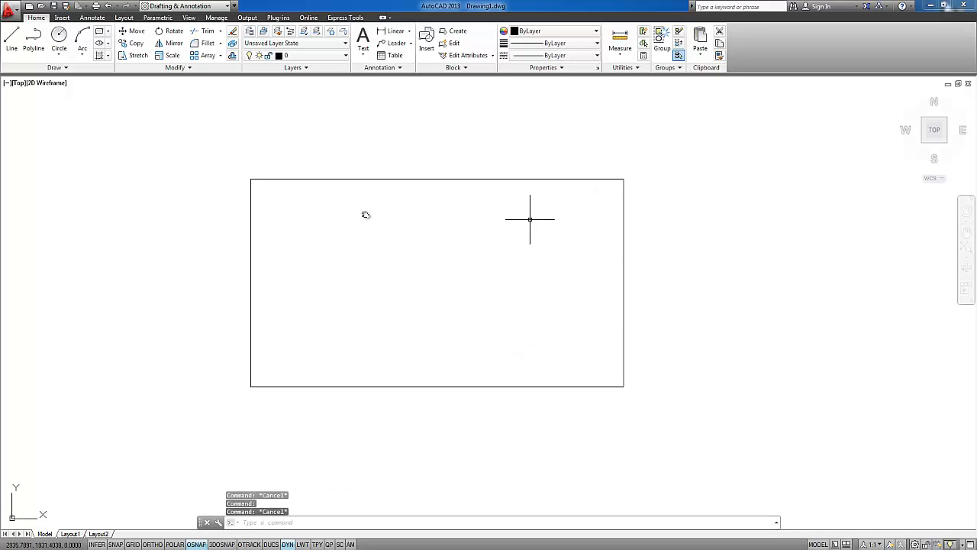
Practise selecting the rectangle alternately with an enclosing window and a crossing window, twice each, clearing the selection every time
left_click(199, 113)
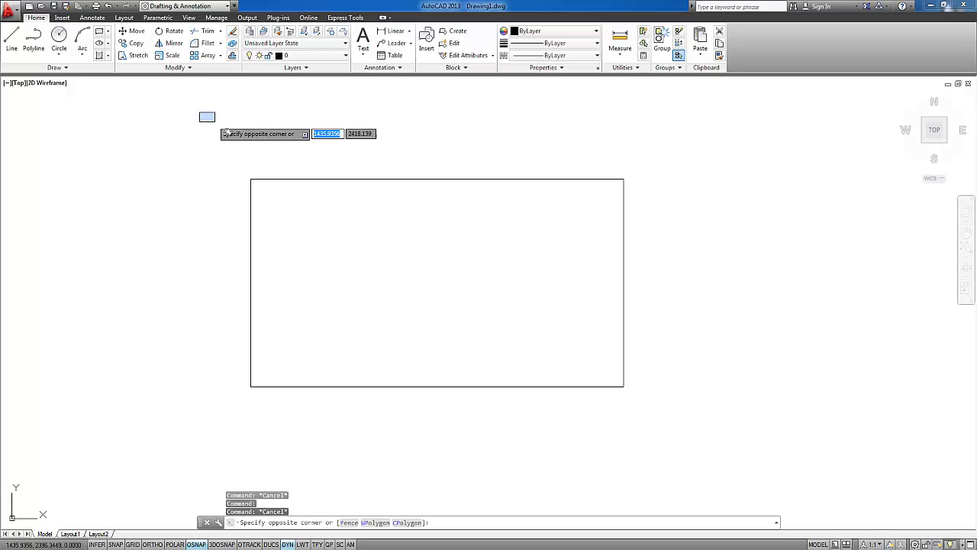
left_click(663, 422)
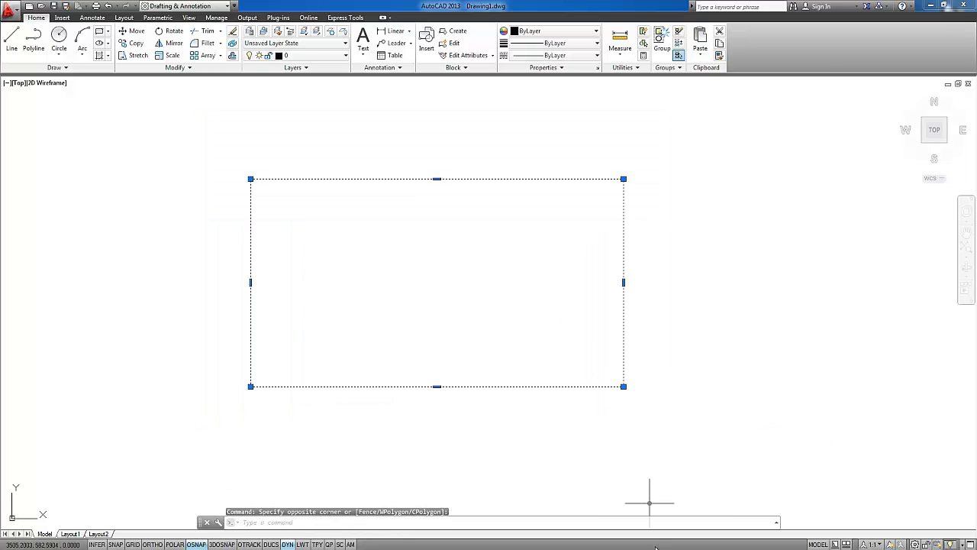
key("Escape")
left_click(696, 136)
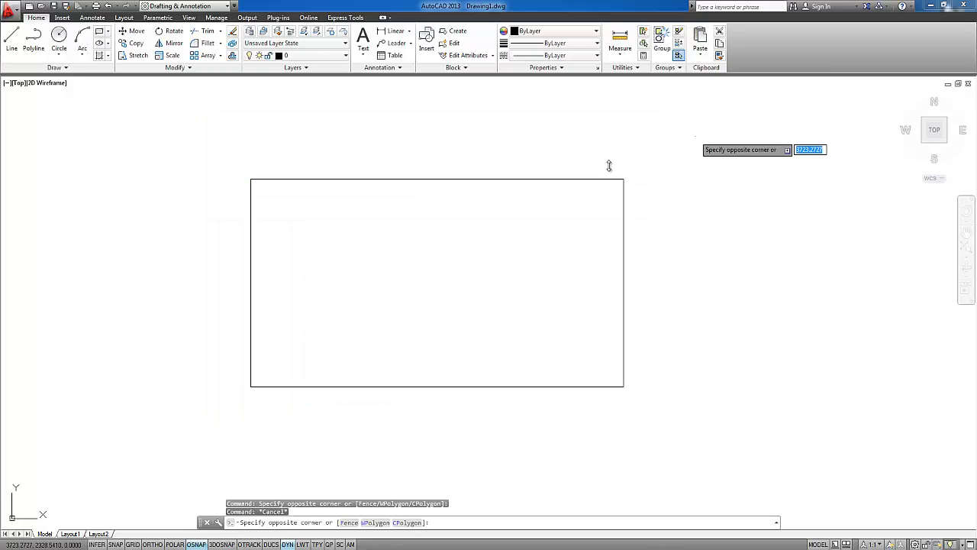
left_click(100, 429)
key("Escape")
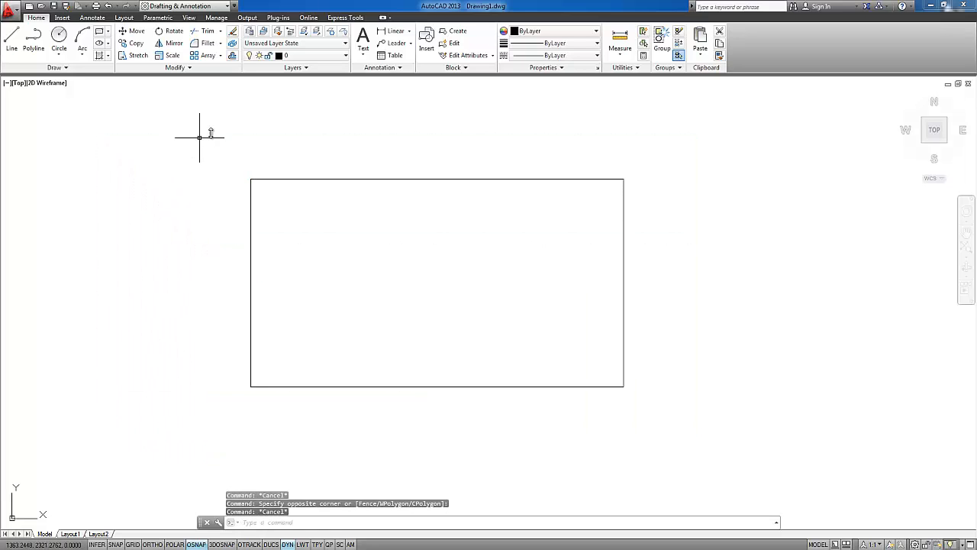
left_click(203, 138)
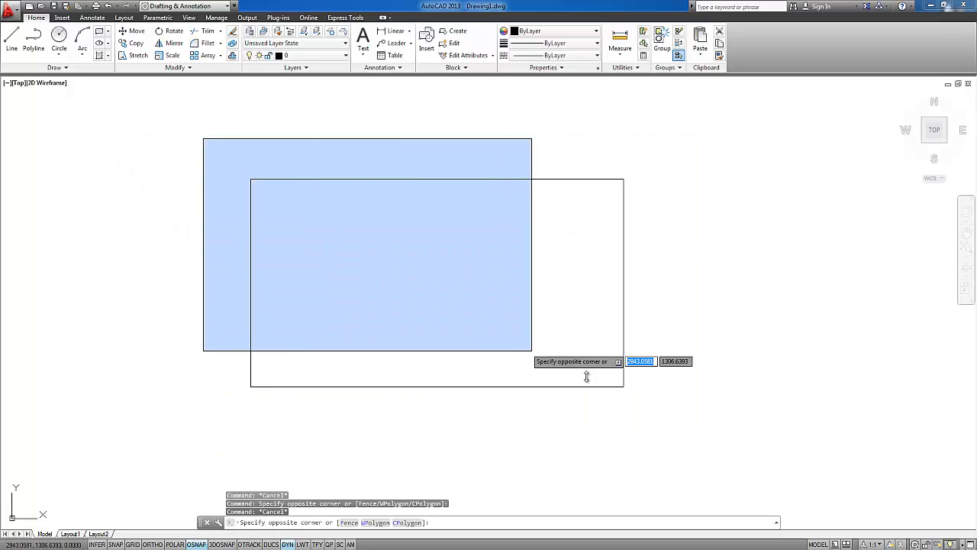
left_click(649, 410)
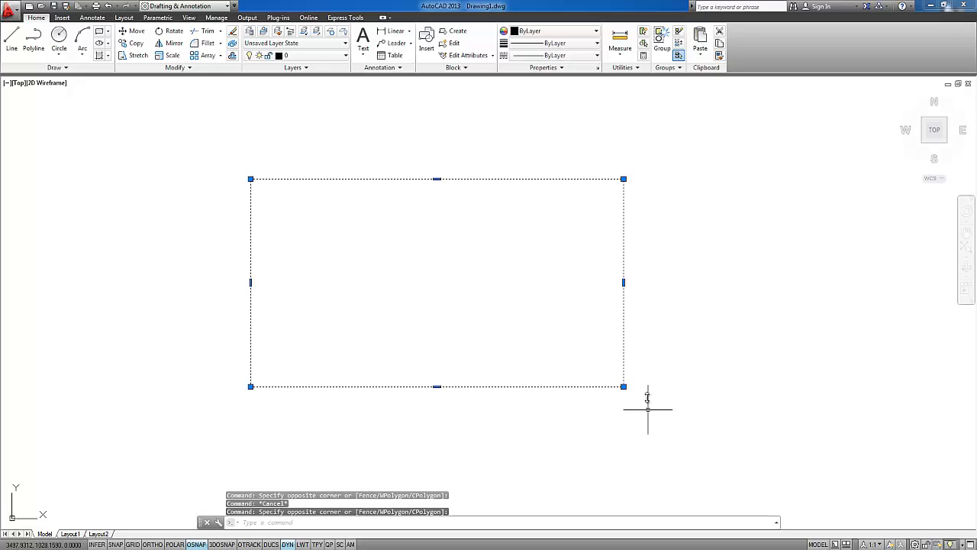
key("Escape")
left_click(719, 131)
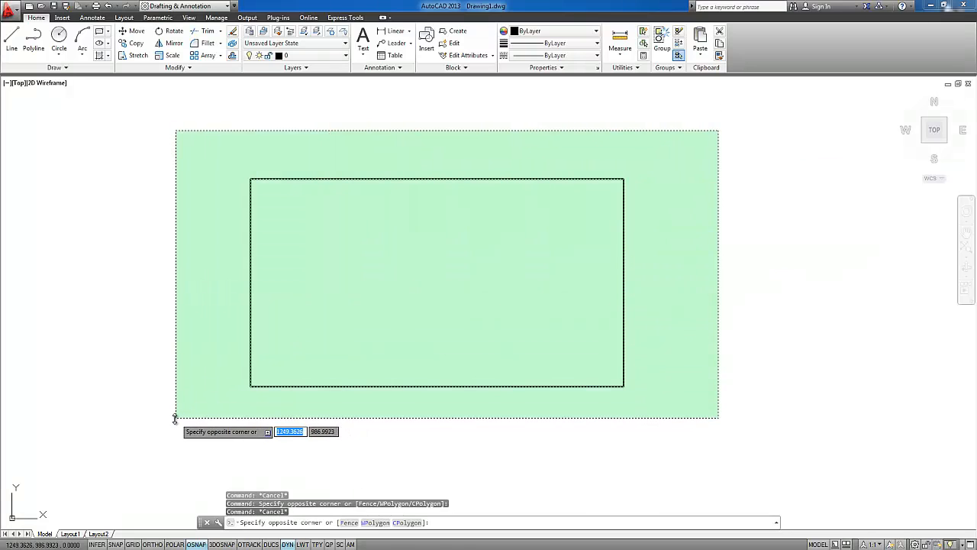
left_click(175, 418)
key("Escape")
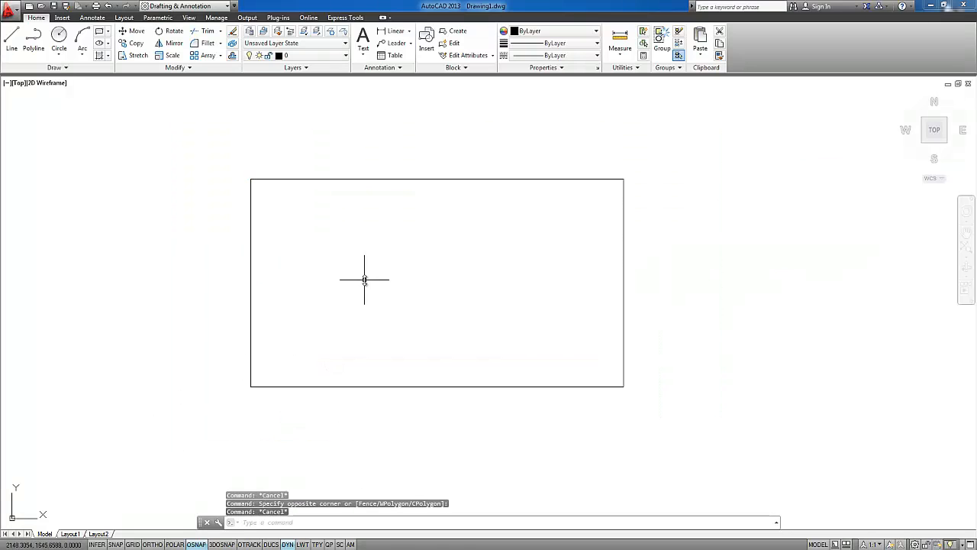
Select the rectangle with an enclosing window and delete it
mouse_move(364, 278)
middle_mouse_down()
mouse_move(377, 308)
mouse_move(335, 252)
middle_mouse_up()
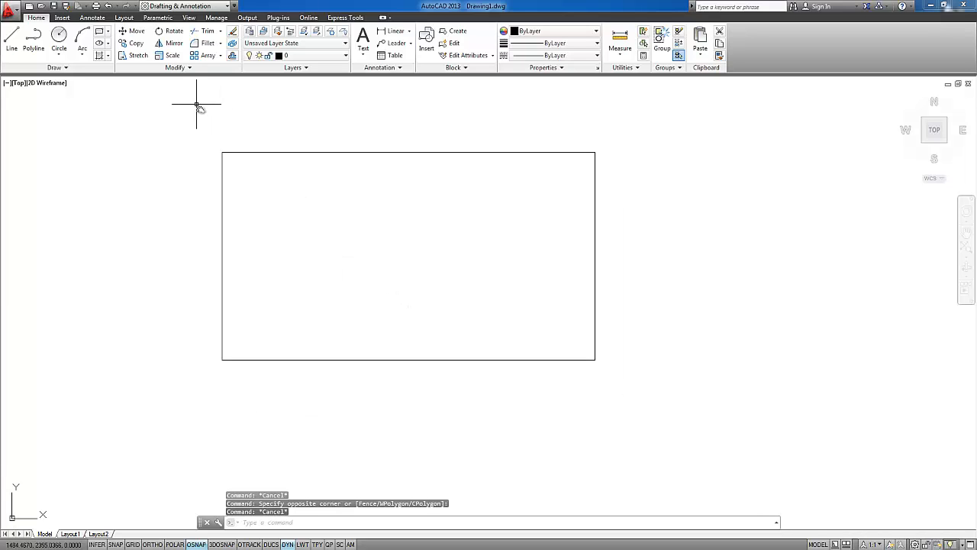
left_click(200, 109)
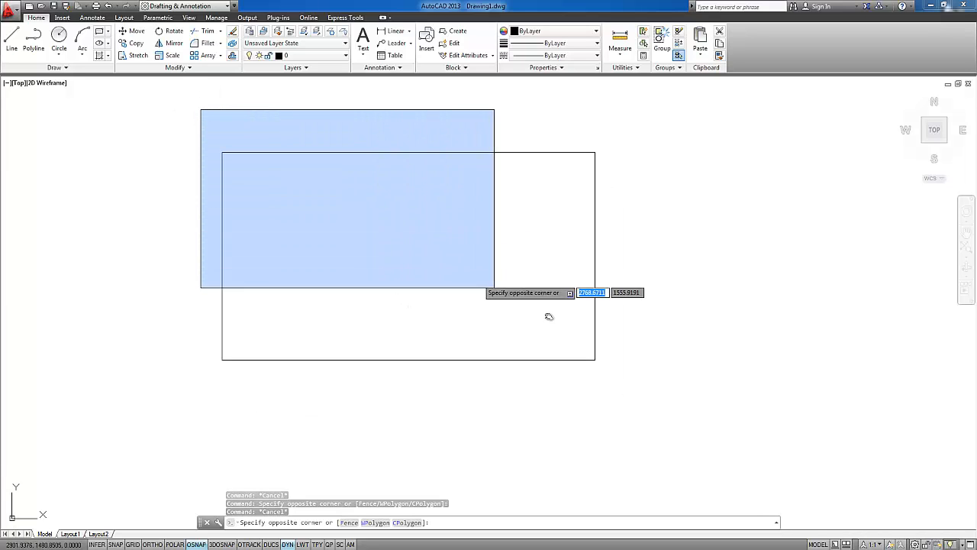
left_click(614, 386)
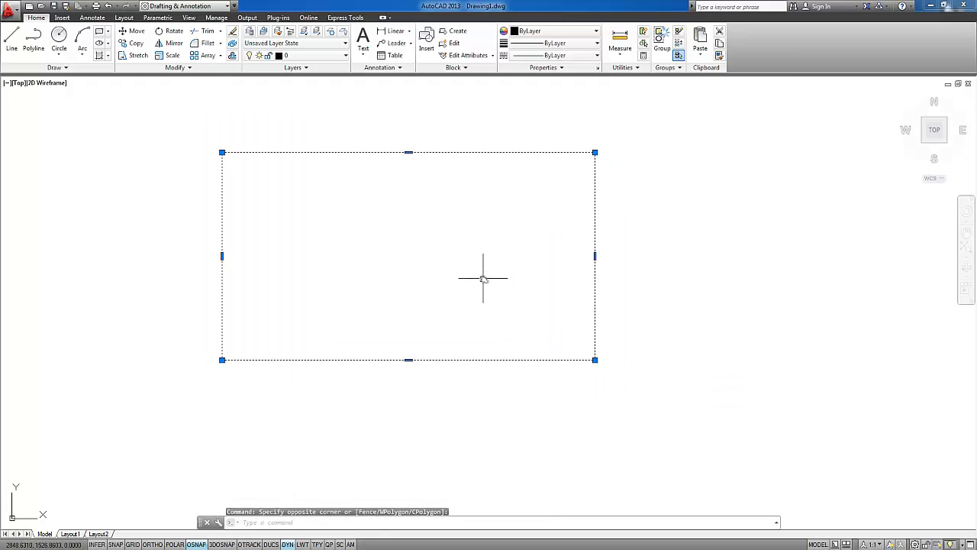
key("Delete")
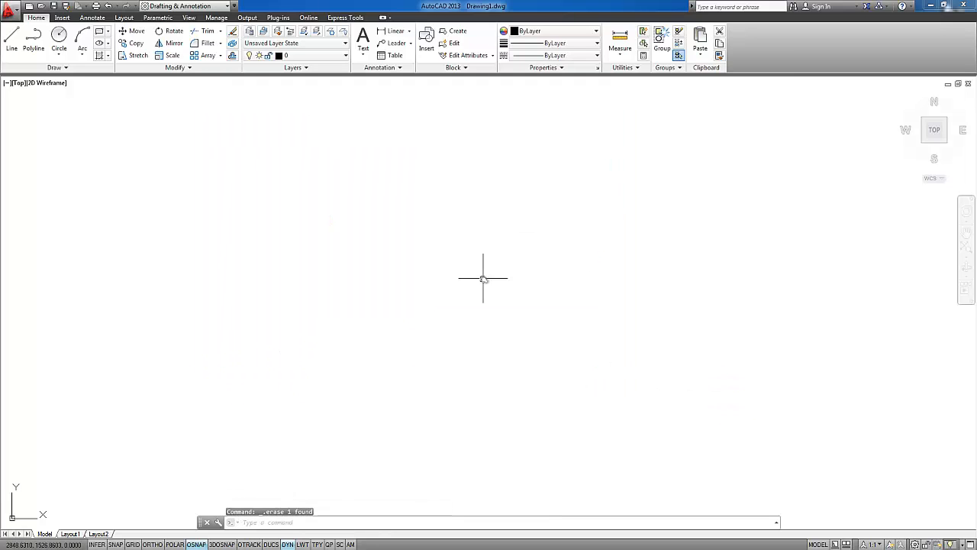
Fit the remaining circle in the view and examine its outline at different zoom levels and positions
middle_click(445, 244)
middle_click(445, 243)
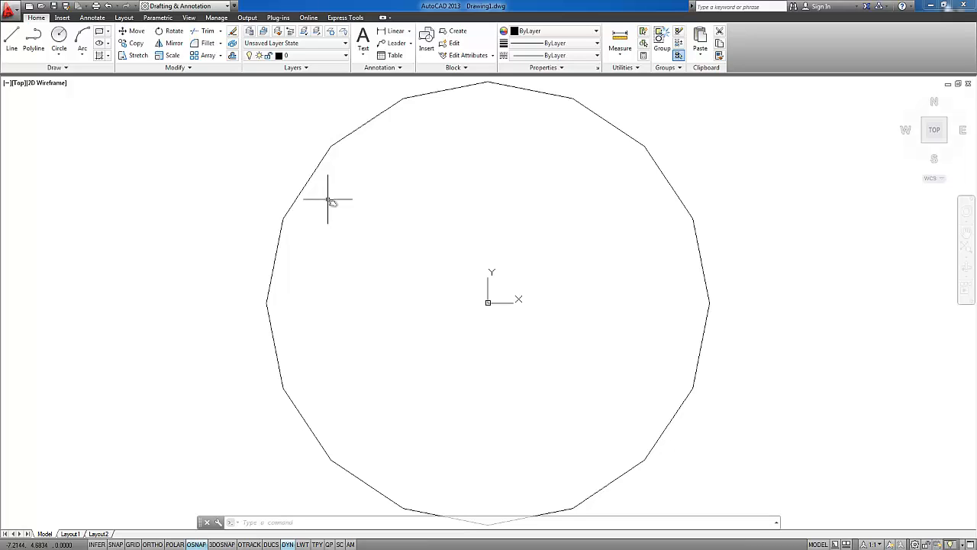
scroll(357, 200, "down", 4)
scroll(357, 200, "down", 2)
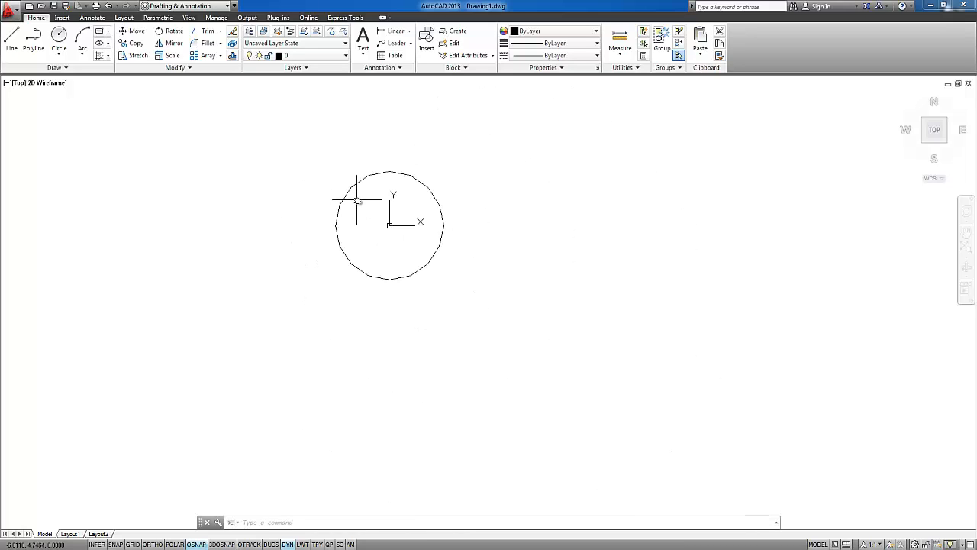
middle_click_drag(357, 201, 385, 240)
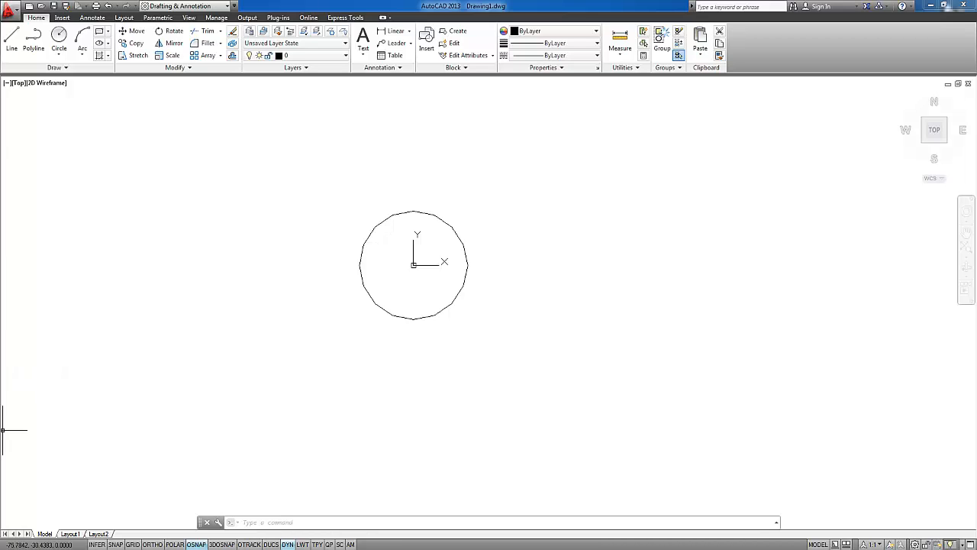
scroll(374, 248, "up", 4)
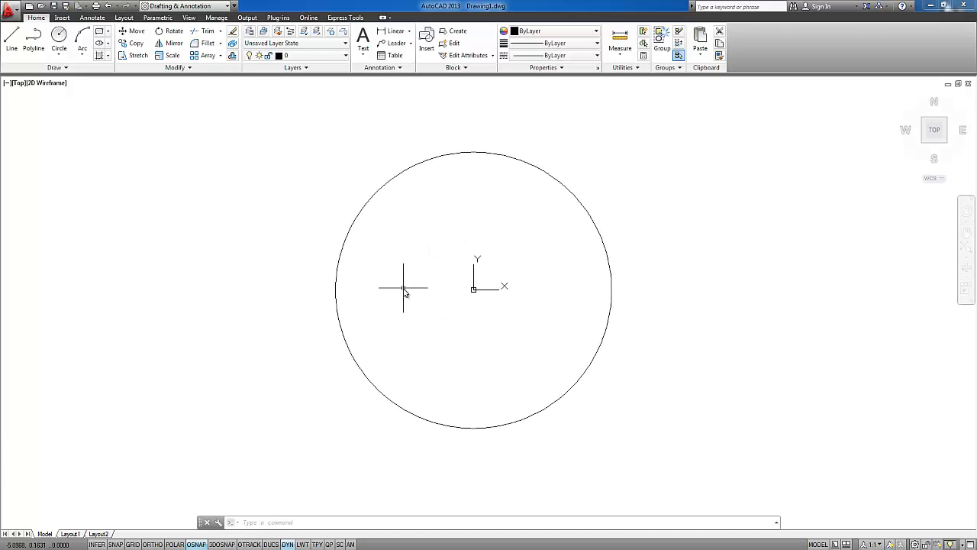
middle_click_drag(469, 247, 464, 265)
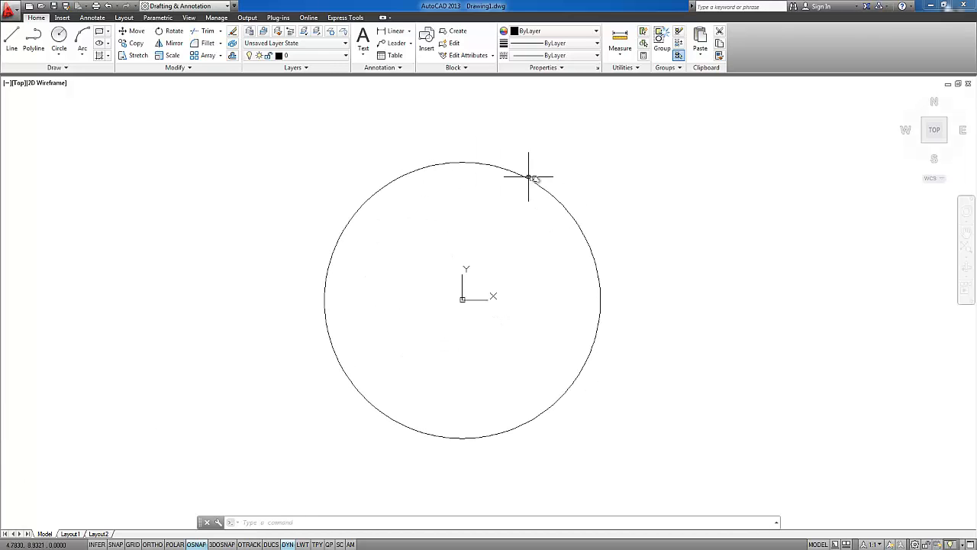
mouse_move(451, 216)
middle_mouse_down()
mouse_move(439, 197)
mouse_move(428, 204)
middle_mouse_up()
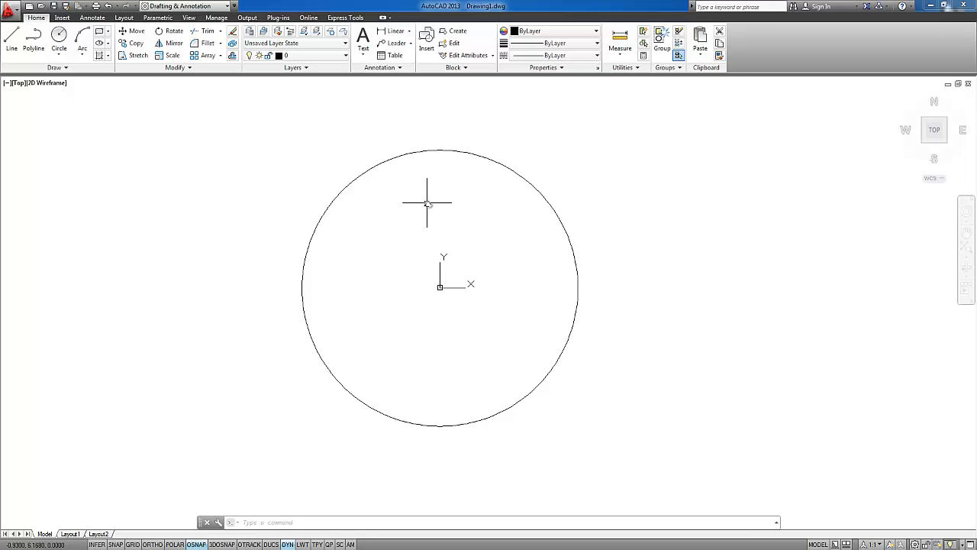
mouse_move(432, 236)
middle_mouse_down()
mouse_move(387, 257)
mouse_move(376, 237)
middle_mouse_up()
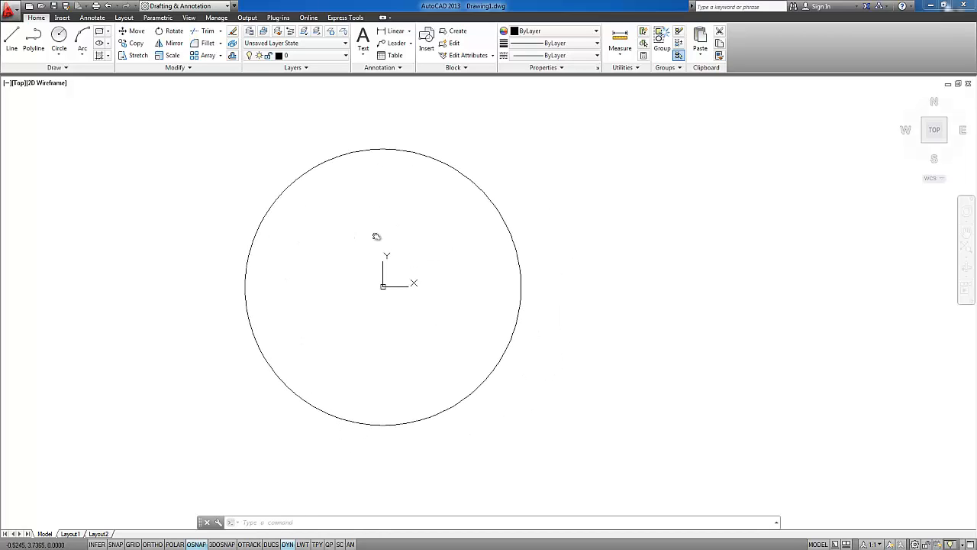
Select the circle at the origin with a crossing window and delete it
left_click(333, 205)
left_click(229, 159)
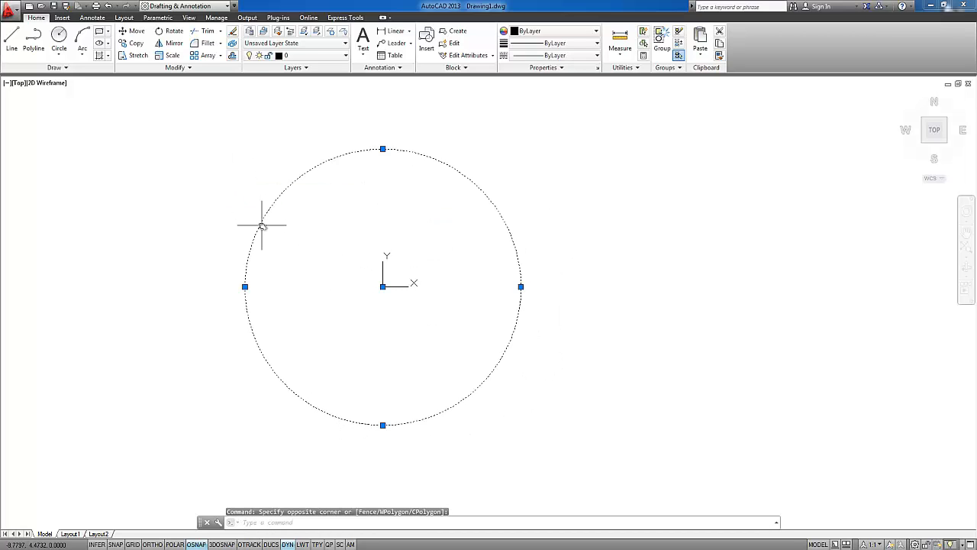
key("Delete")
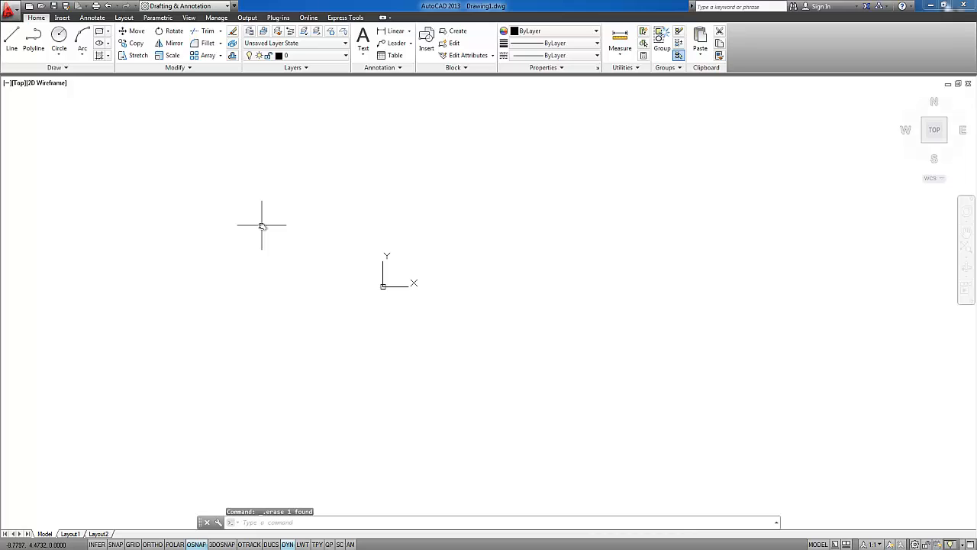
Examine the file commands for creating and opening drawings, and view the file selection dialog without opening a file
left_click(11, 10)
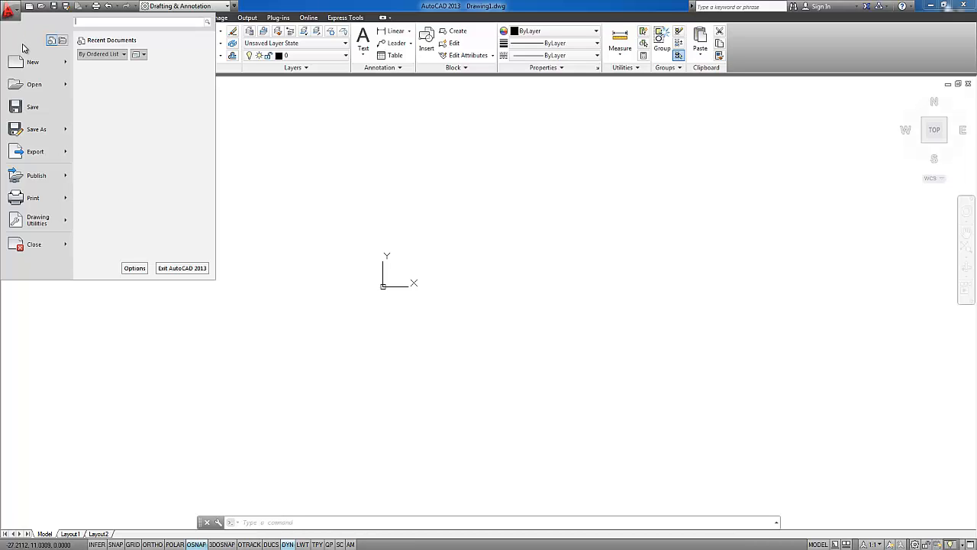
mouse_move(31, 67)
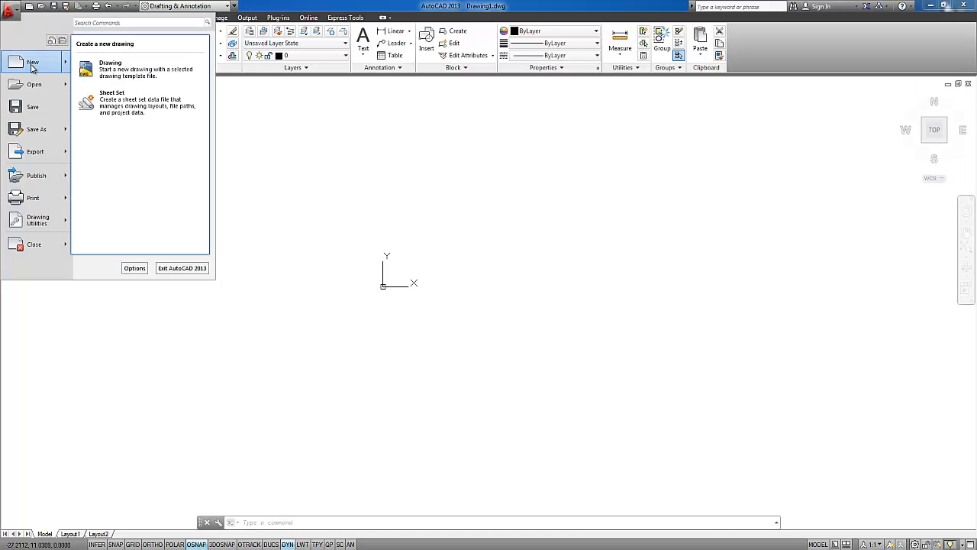
mouse_move(33, 88)
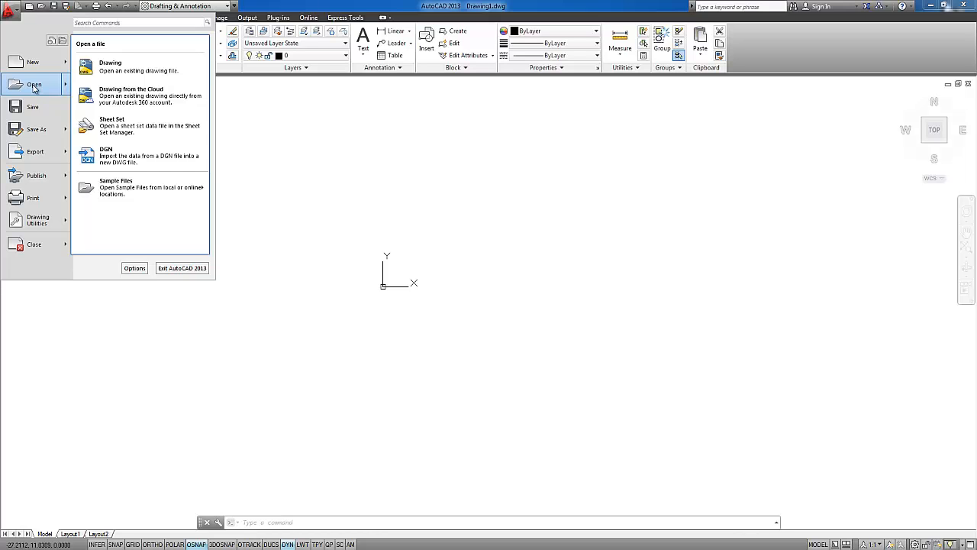
left_click(34, 87)
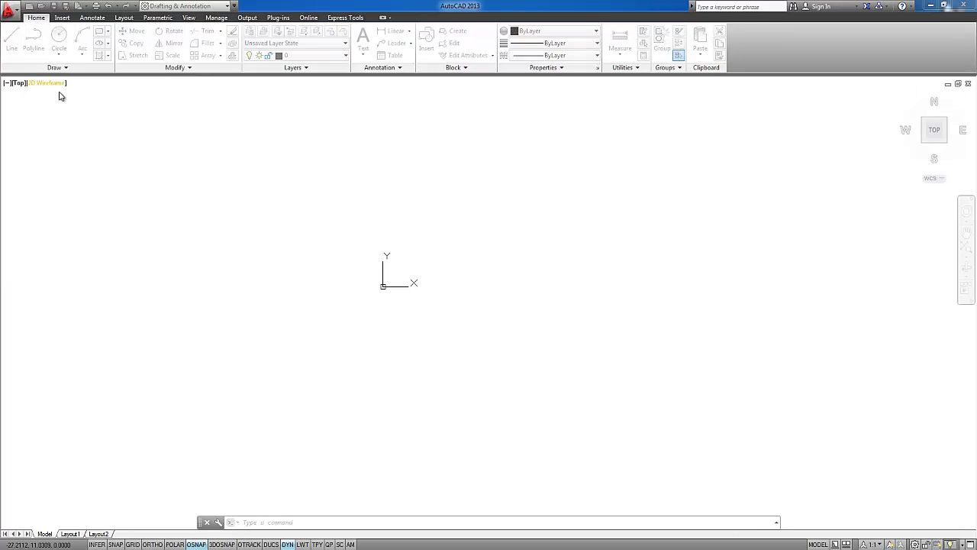
left_click_drag(412, 158, 331, 123)
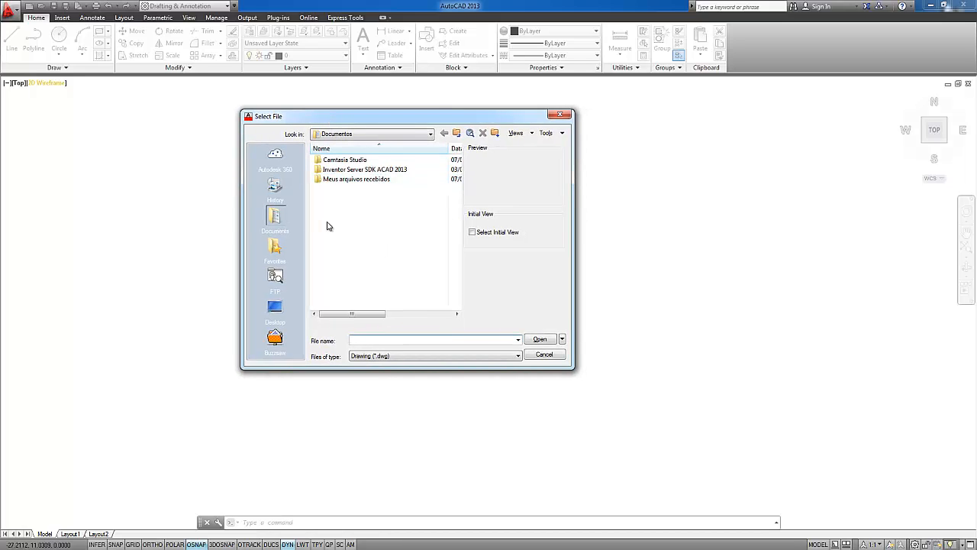
left_click(560, 115)
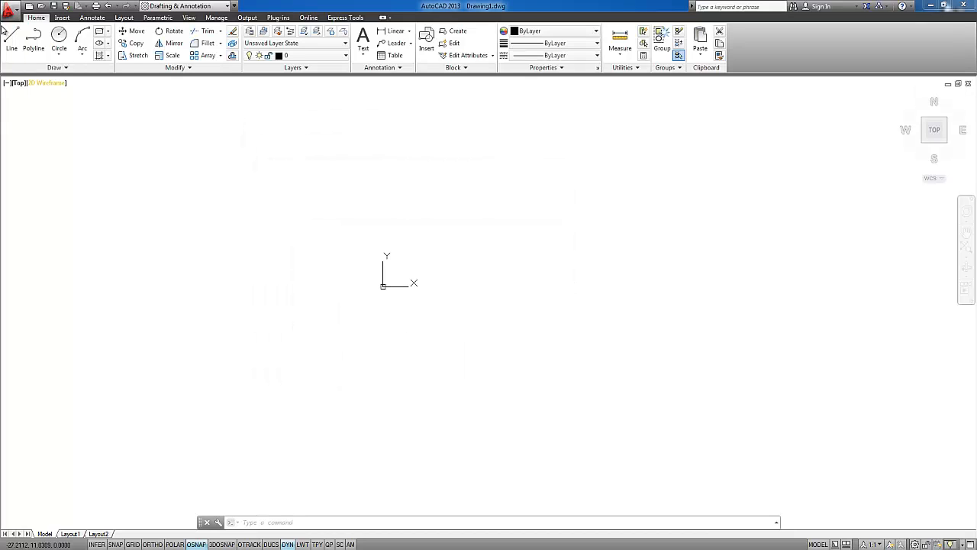
Start saving Drawing1.dwg and view the available file formats, keeping AutoCAD 2013 Drawing (*.dwg)
left_click(9, 10)
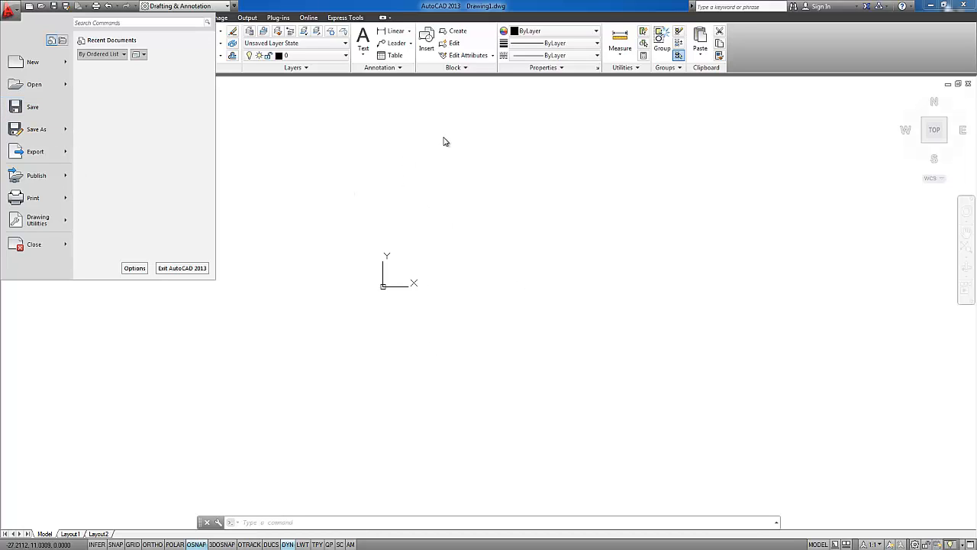
left_click(33, 108)
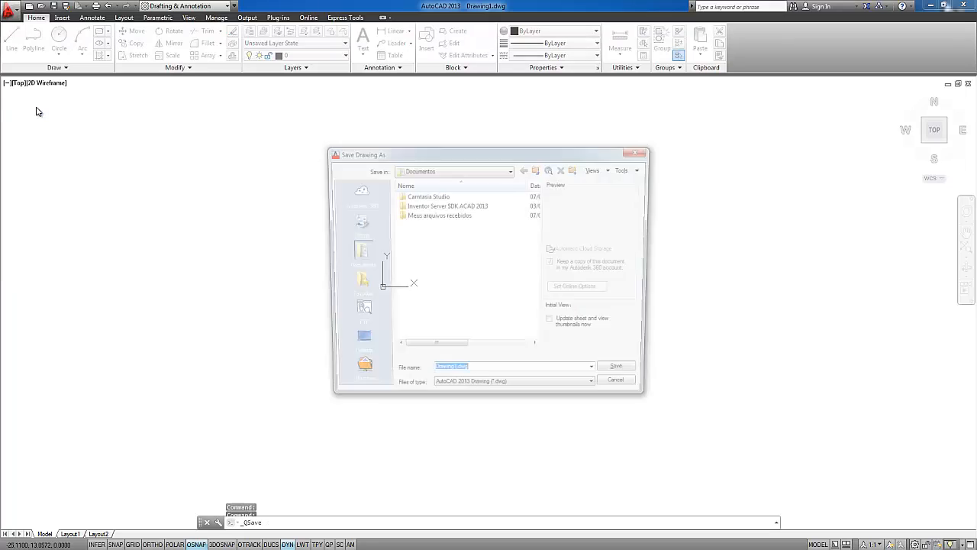
left_click_drag(453, 159, 420, 128)
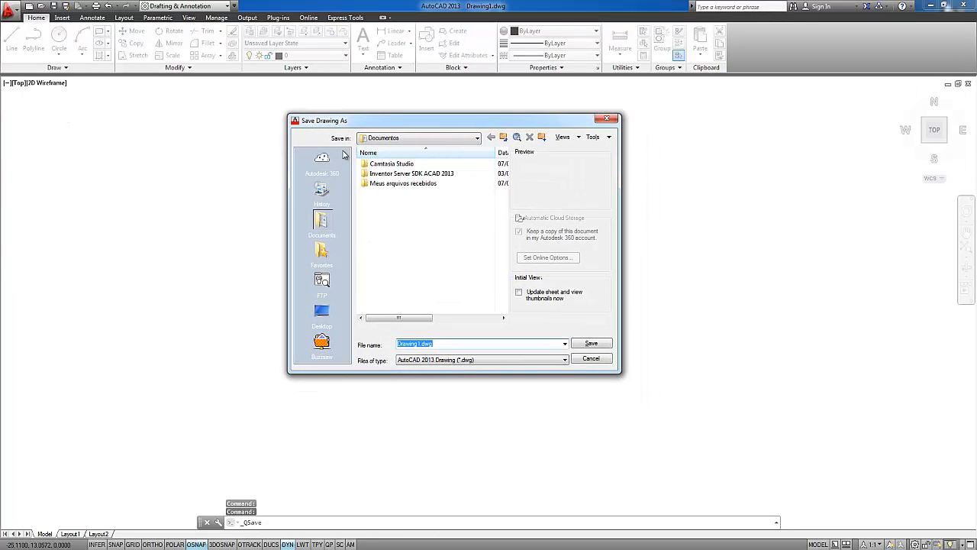
left_click(458, 360)
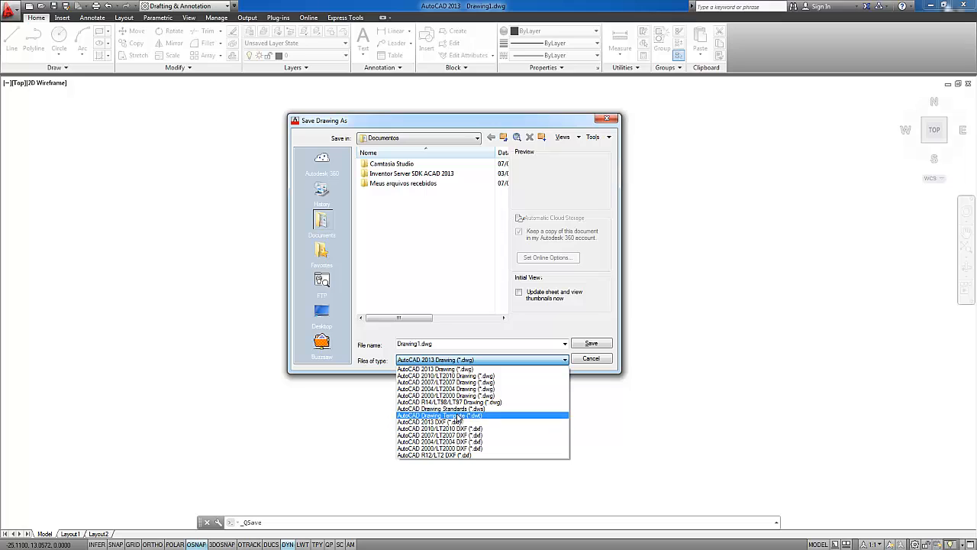
left_click(463, 355)
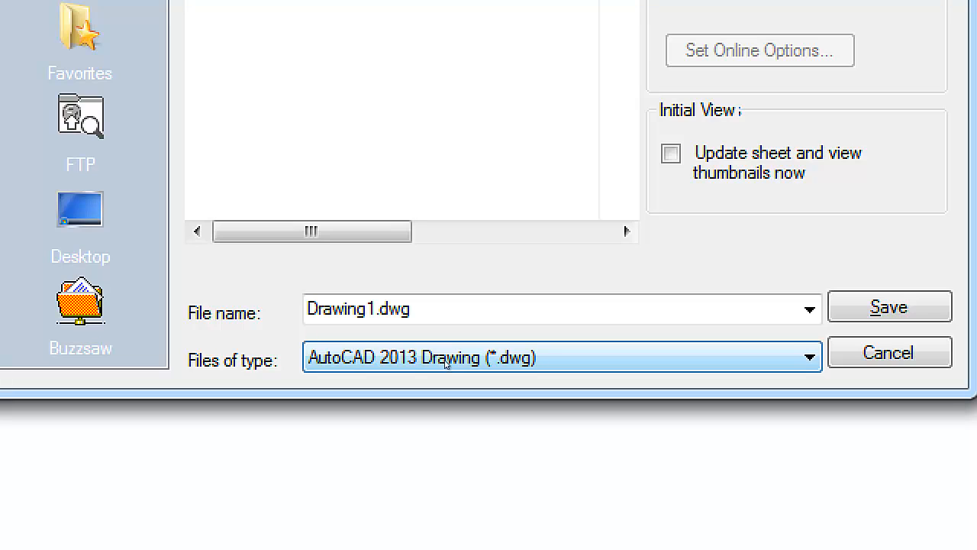
Examine the older-version DWG formats offered for saving, from 2010/LT2010 back to 2000/LT2000, and leave without saving
left_click(473, 362)
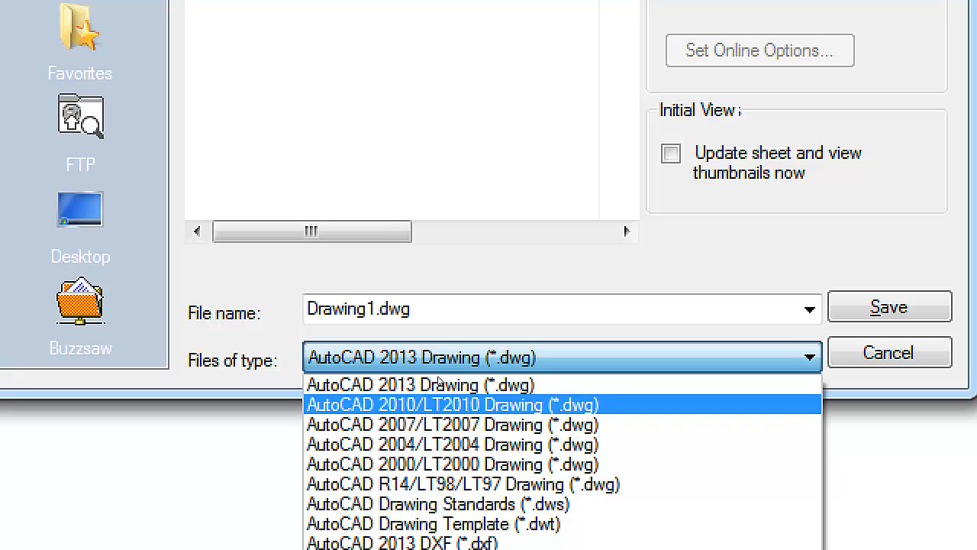
key("Down")
key("Down")
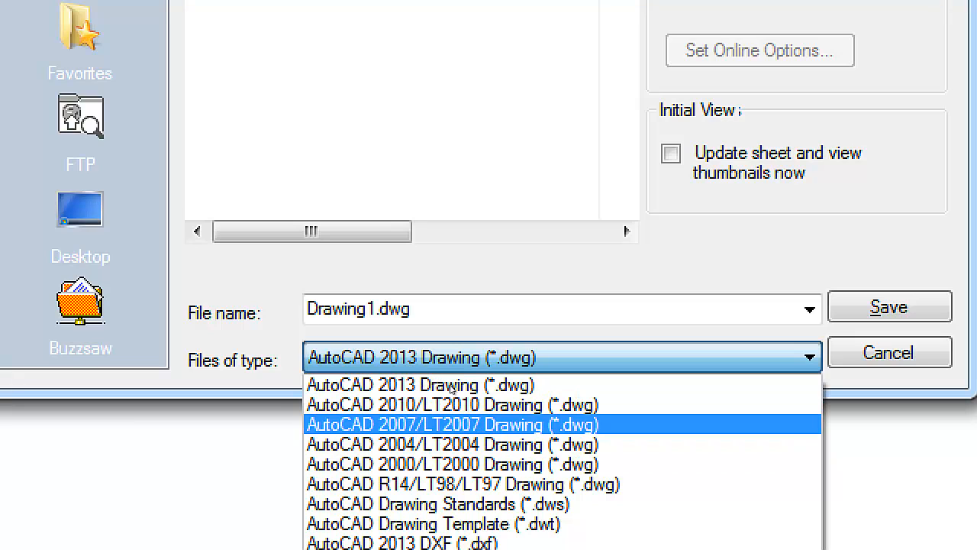
key("Down")
key("Up")
key("Up")
key("Up")
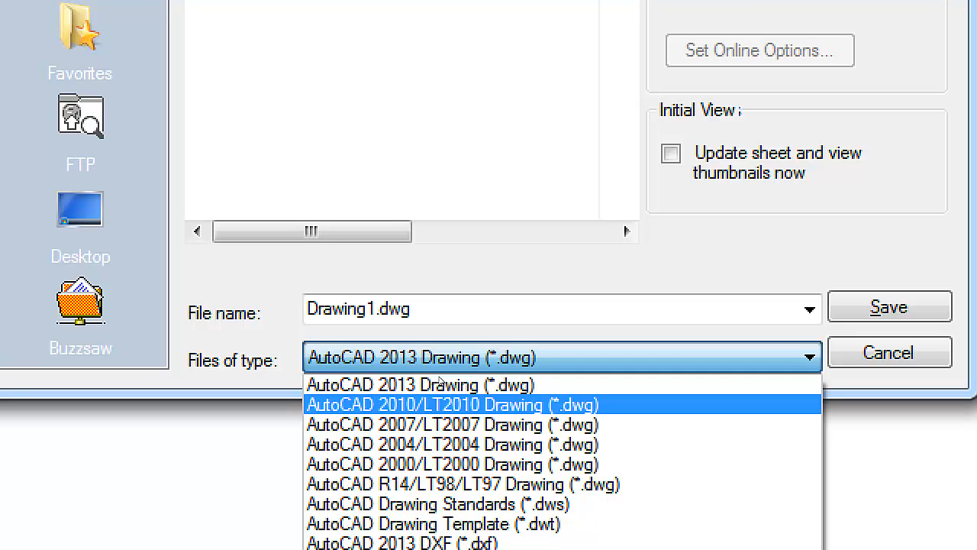
key("Down")
key("Down")
key("Down")
key("Up")
key("Up")
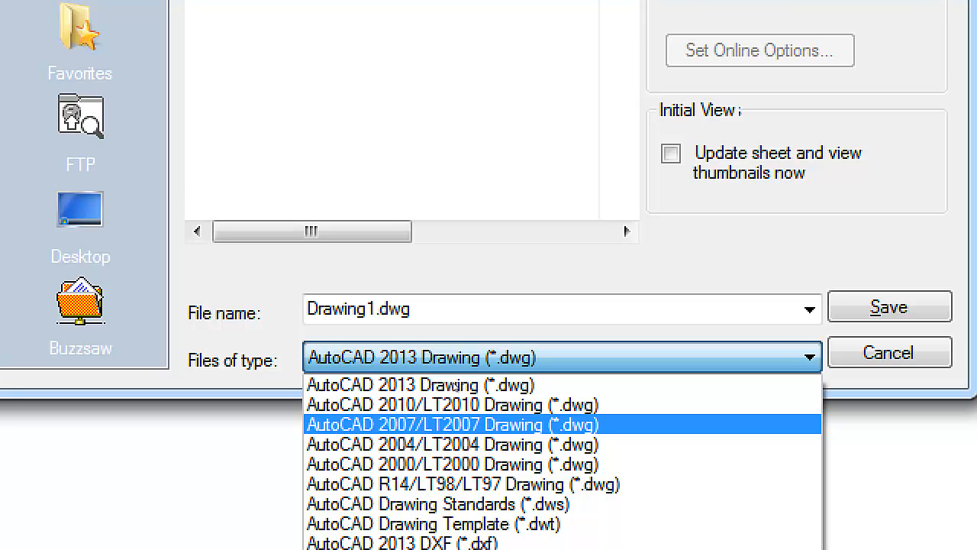
key("Down")
key("Down")
key("Up")
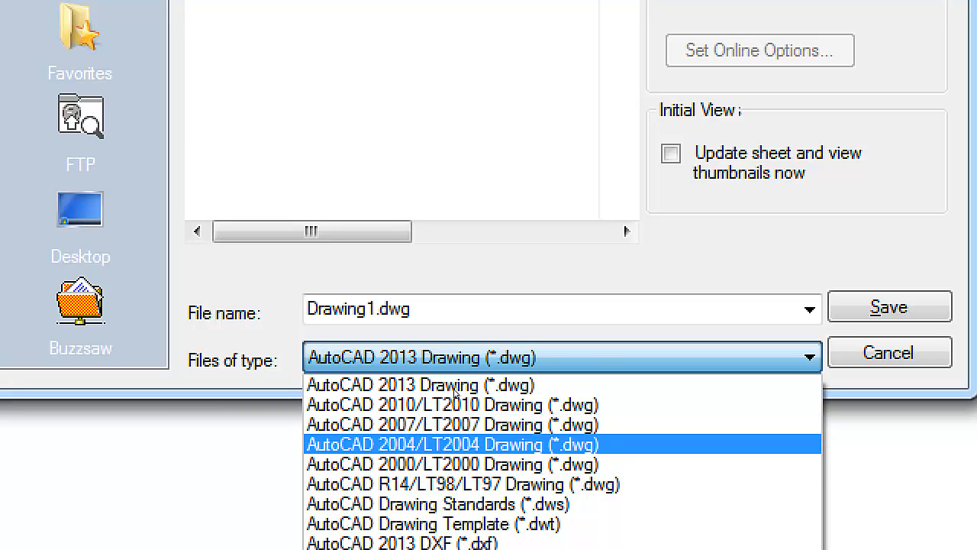
key("Down")
key("Up")
key("Up")
key("Up")
key("Up")
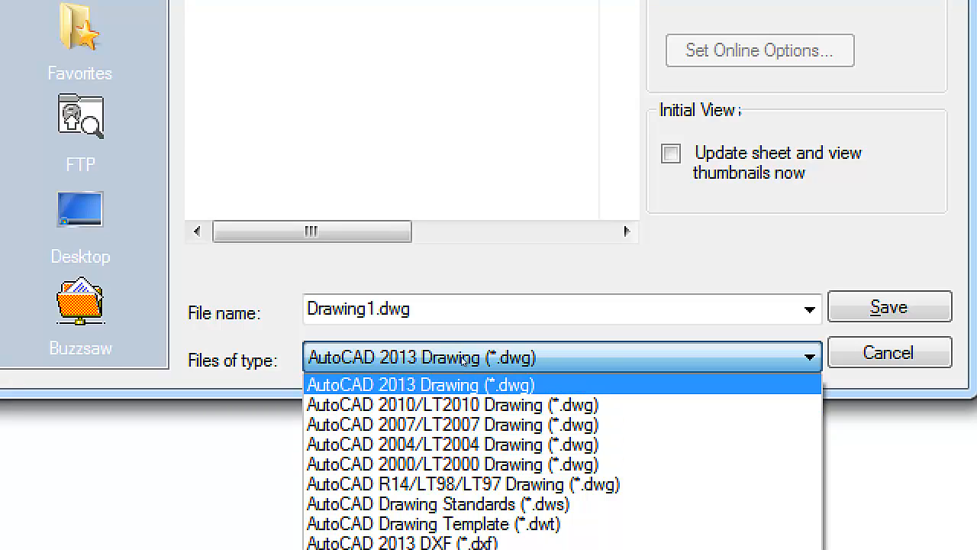
left_click(464, 359)
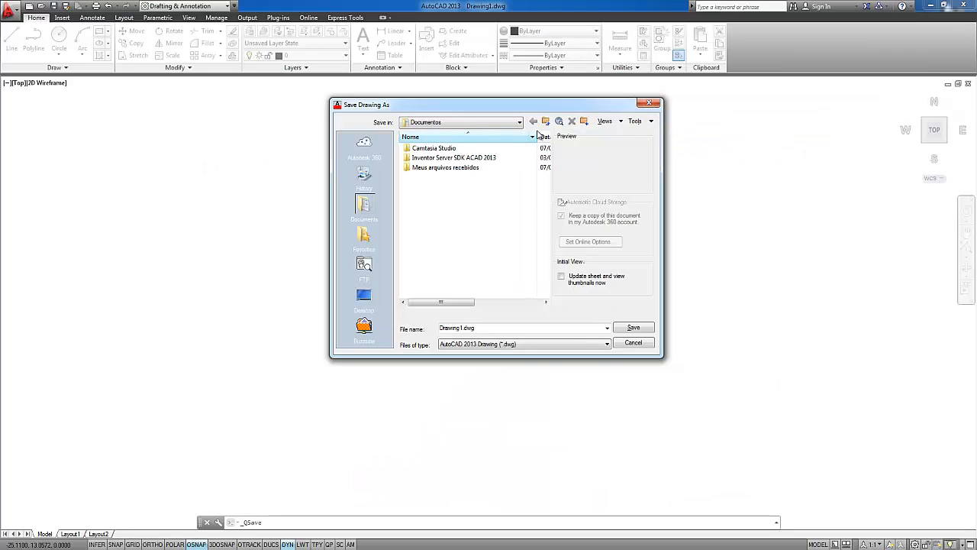
left_click(649, 102)
Examine the Save As options, view the Save Drawing As dialog and cancel it
left_click(11, 9)
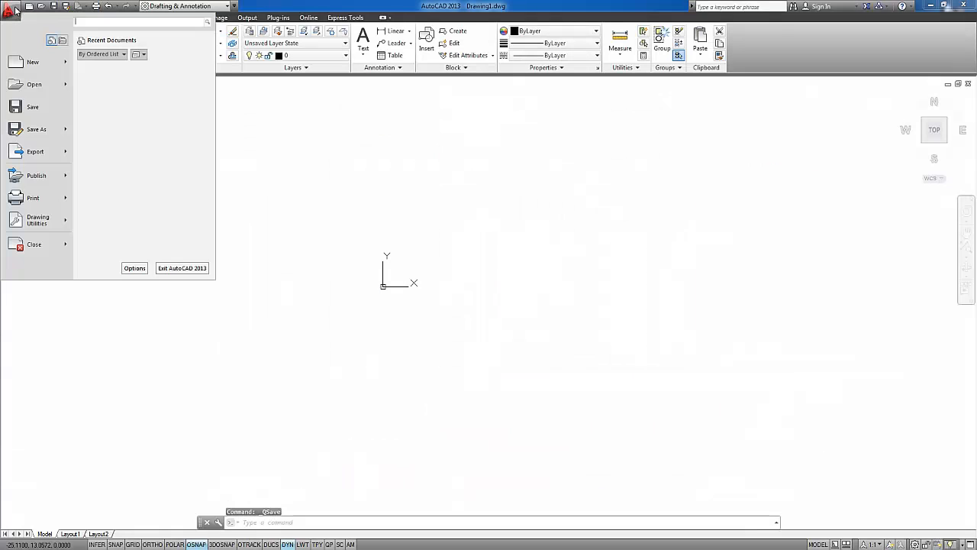
mouse_move(43, 131)
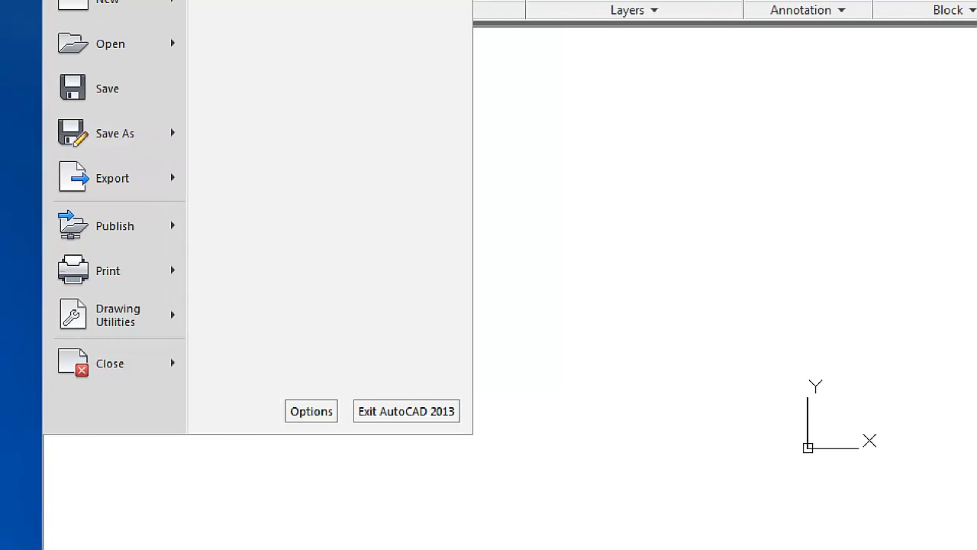
mouse_move(70, 133)
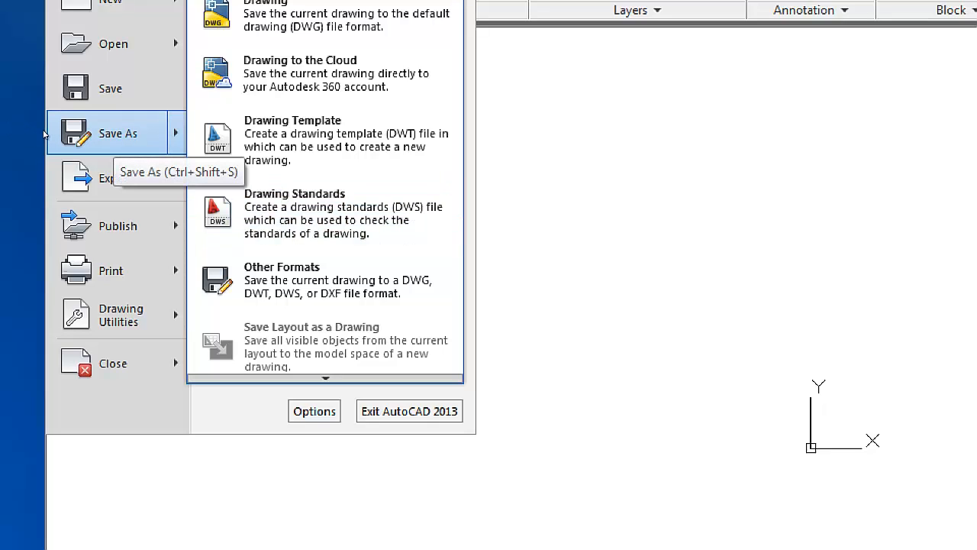
left_click(47, 133)
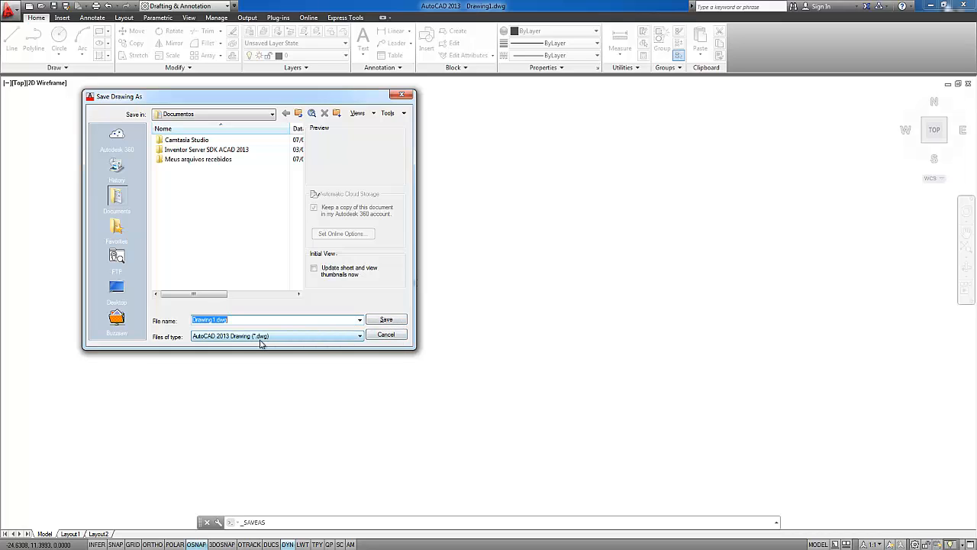
left_click(385, 335)
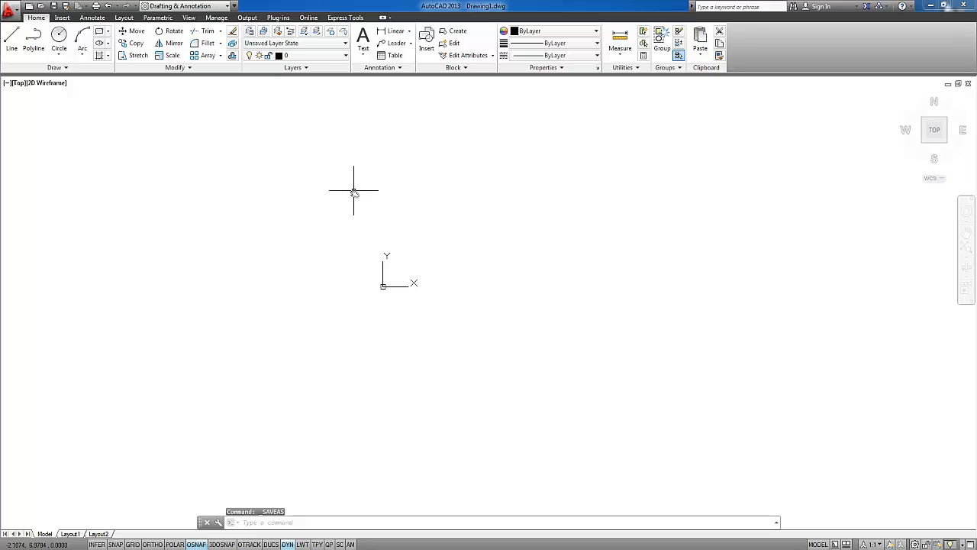
Set the default save format to AutoCAD 2010/LT2010 Drawing (*.dwg) in Options and check it in the save dialog without saving
middle_click_drag(353, 190, 349, 212)
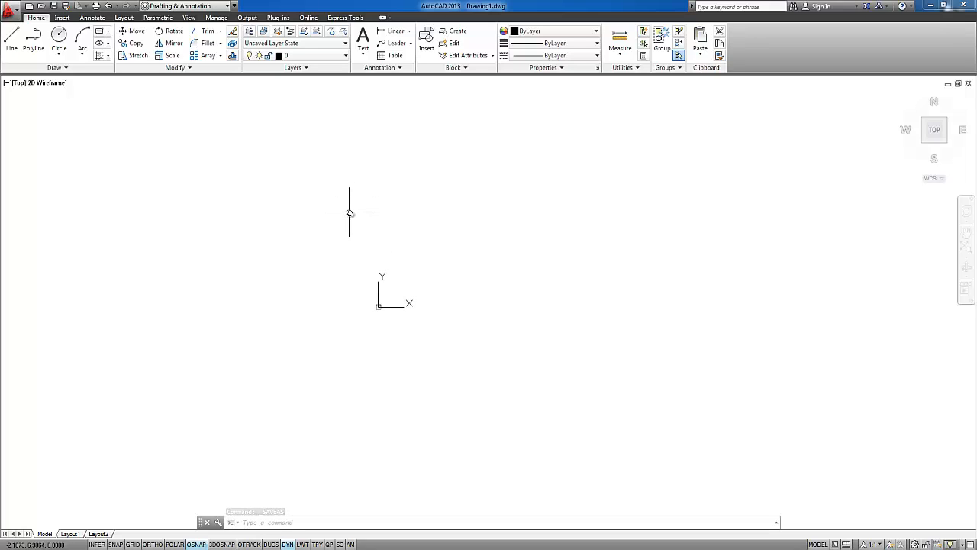
type("OP")
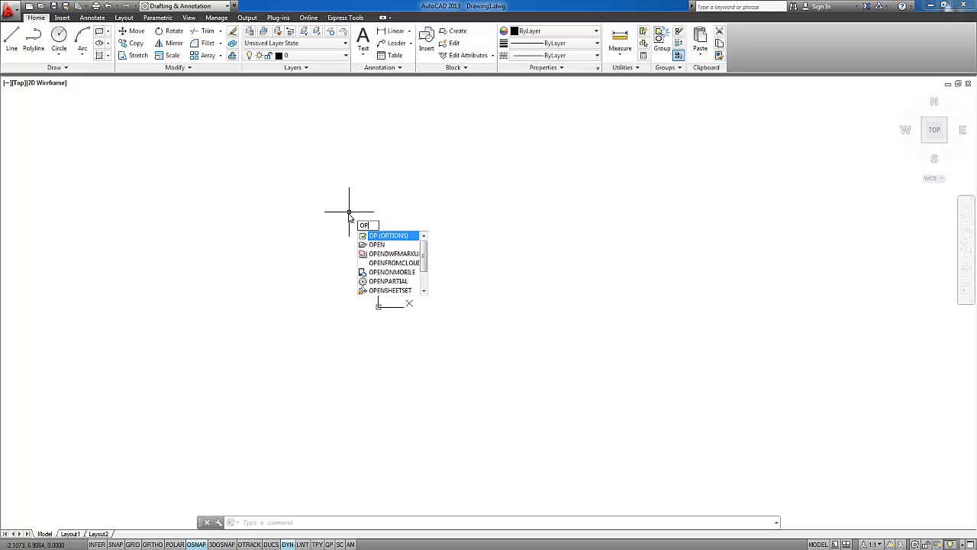
key("Return")
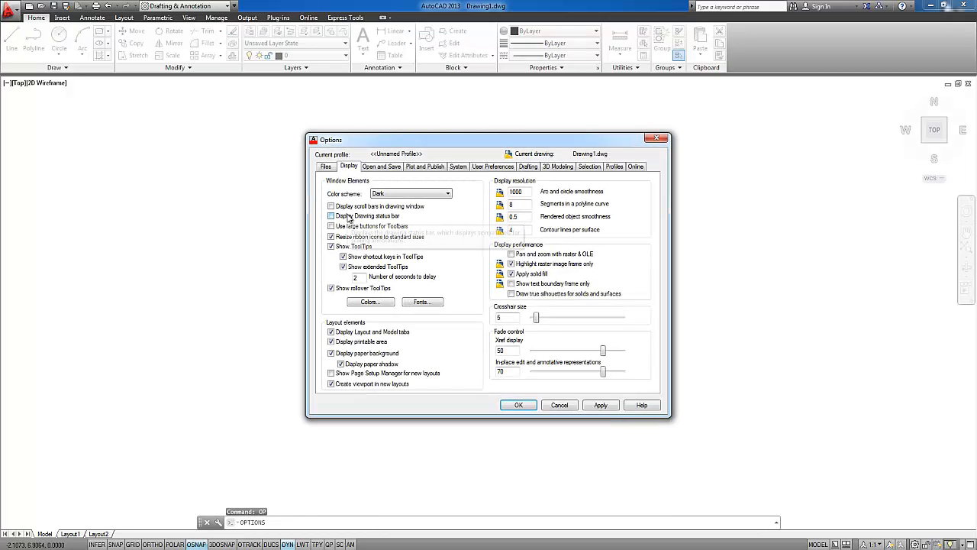
left_click(380, 167)
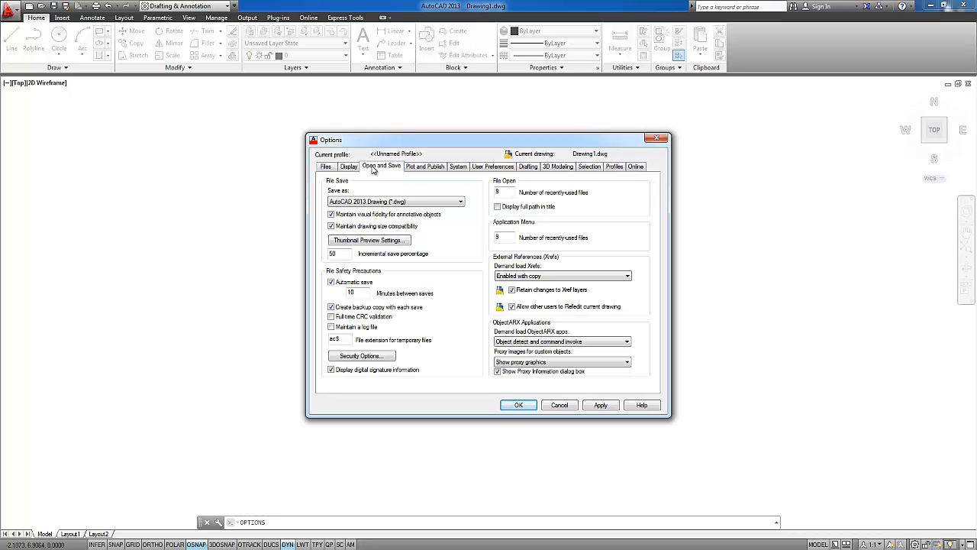
left_click(349, 203)
left_click(452, 219)
left_click(518, 404)
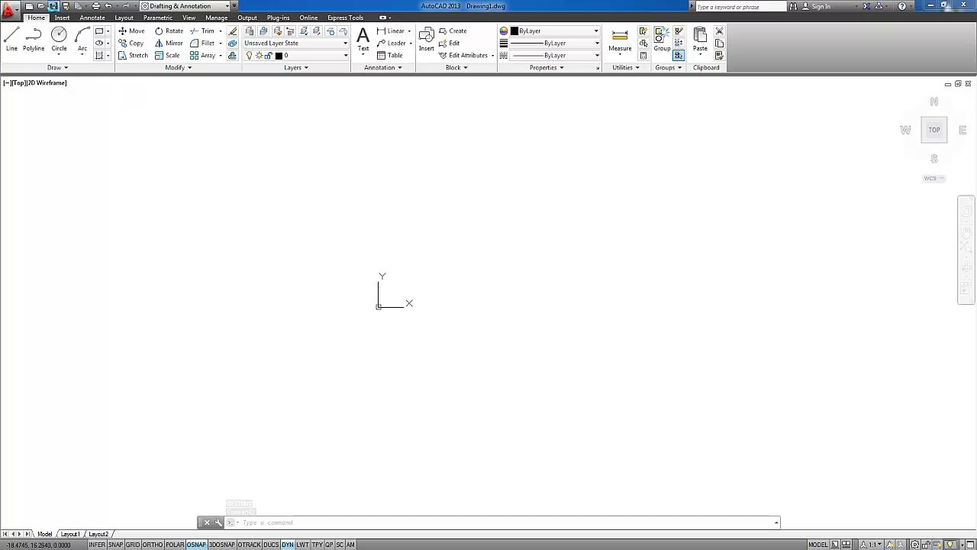
left_click(53, 6)
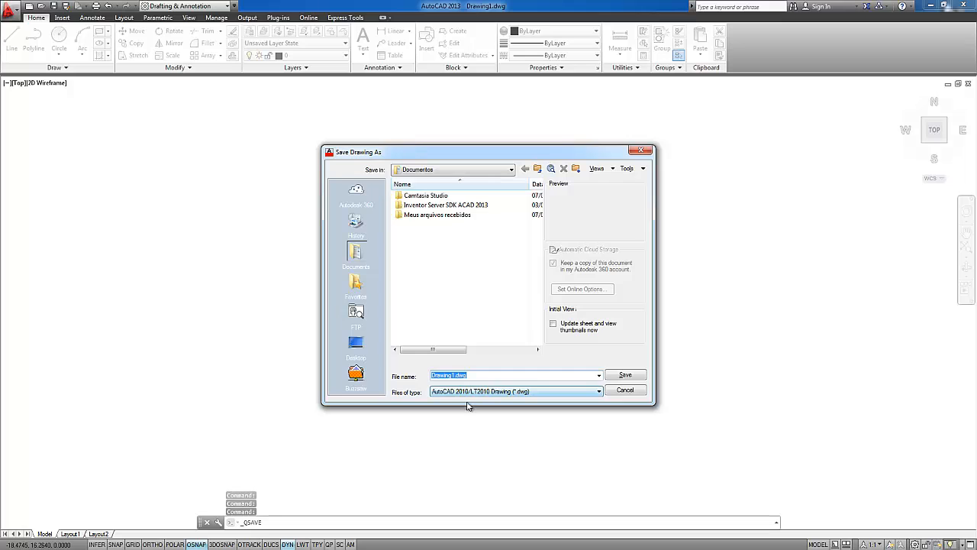
left_click(626, 391)
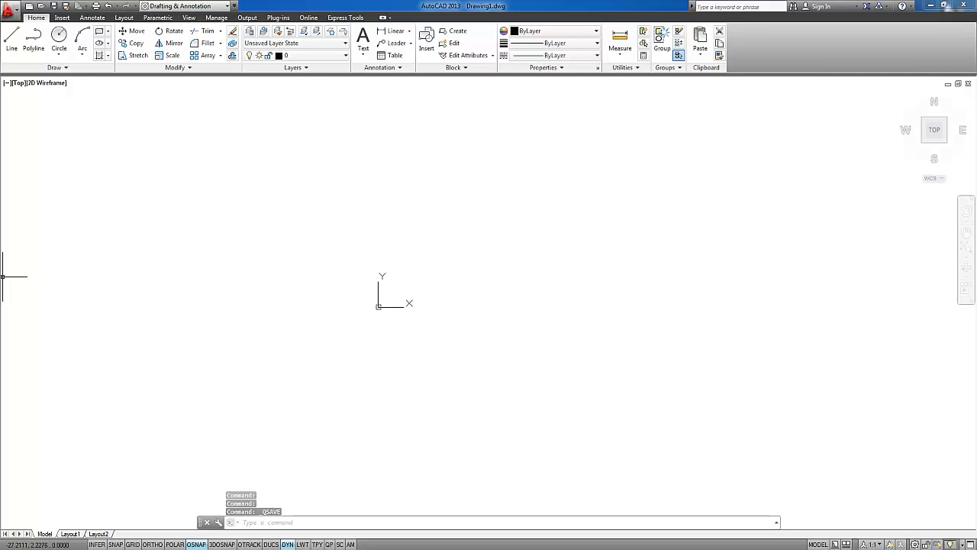
Examine the application's export, print and drawing utilities commands, including Units, without running any of them
left_click(13, 12)
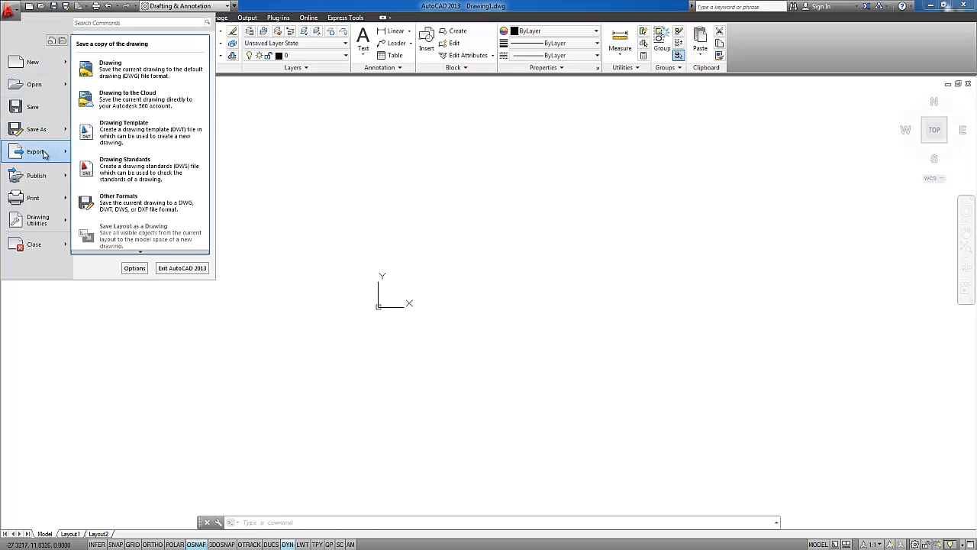
mouse_move(42, 210)
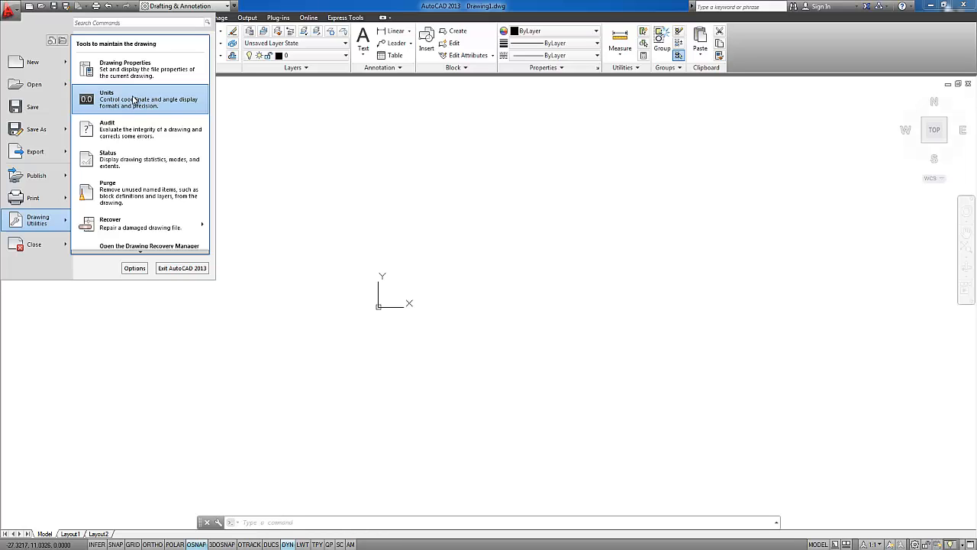
mouse_move(40, 255)
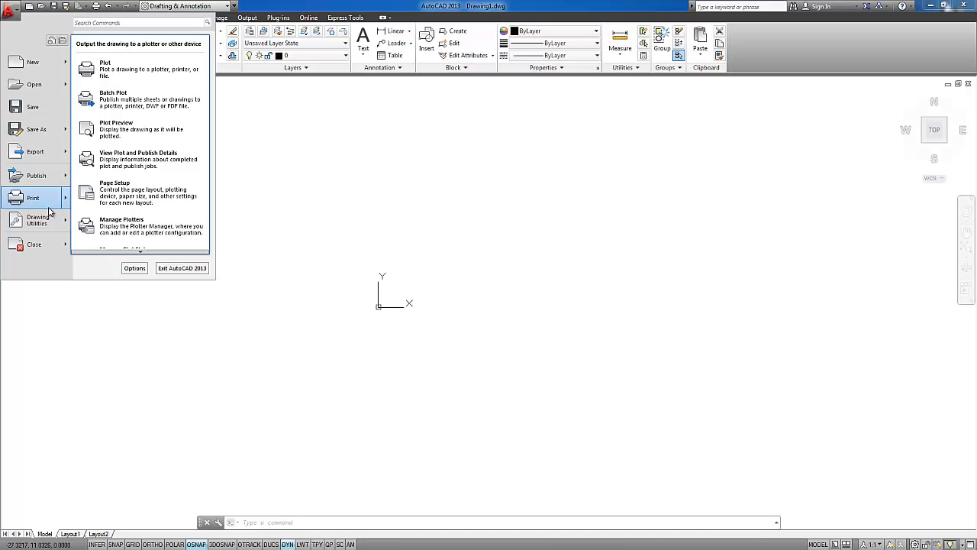
left_click(261, 6)
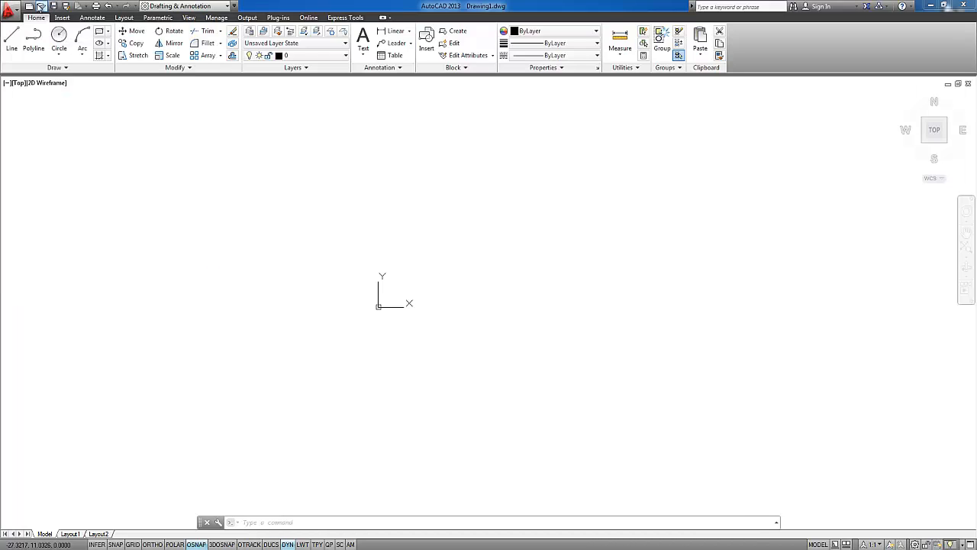
Examine the application's file commands and print options, such as Plot and Page Setup, and leave without running any
left_click(12, 11)
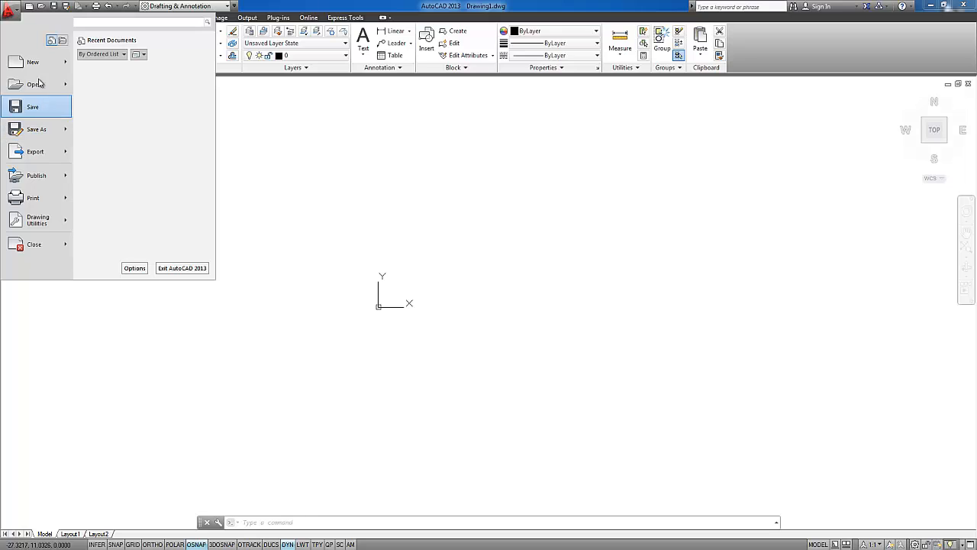
left_click(38, 17)
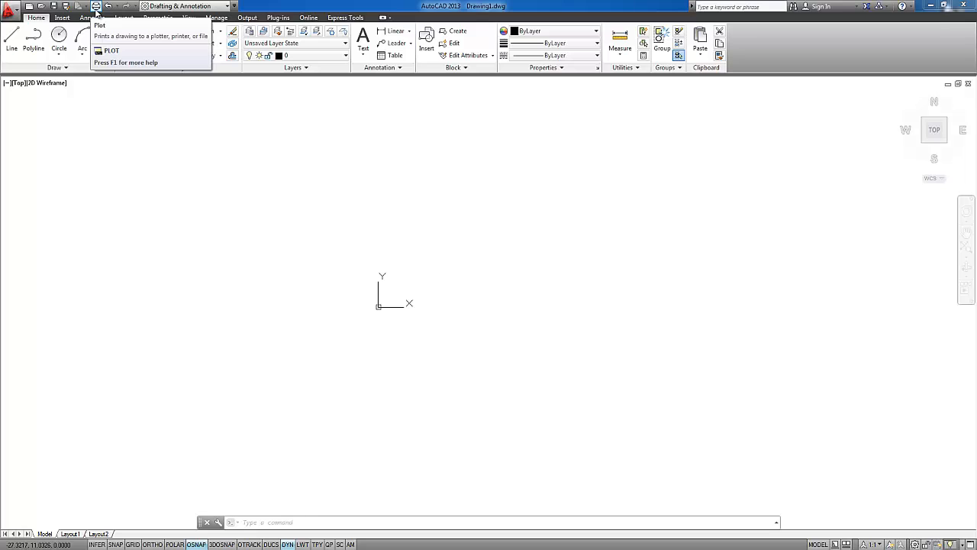
left_click(14, 15)
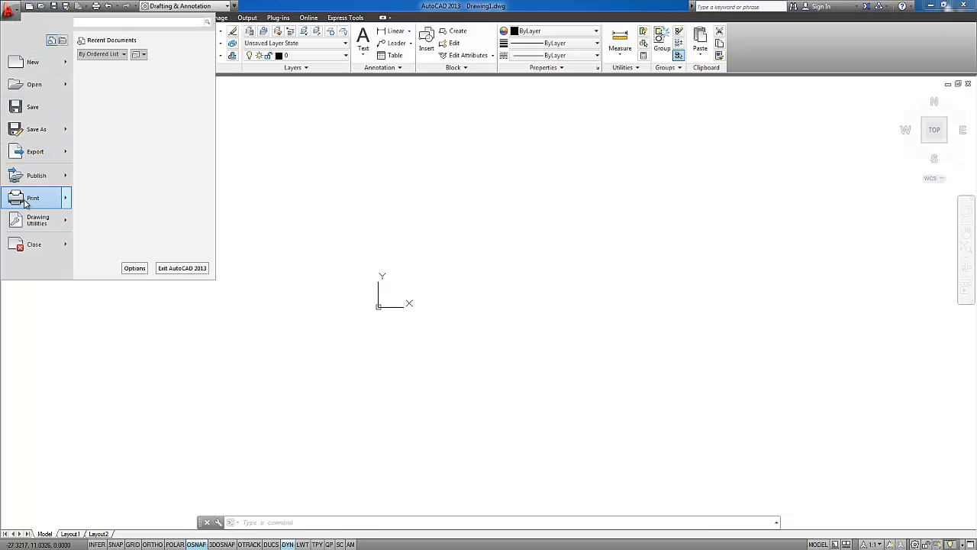
mouse_move(25, 197)
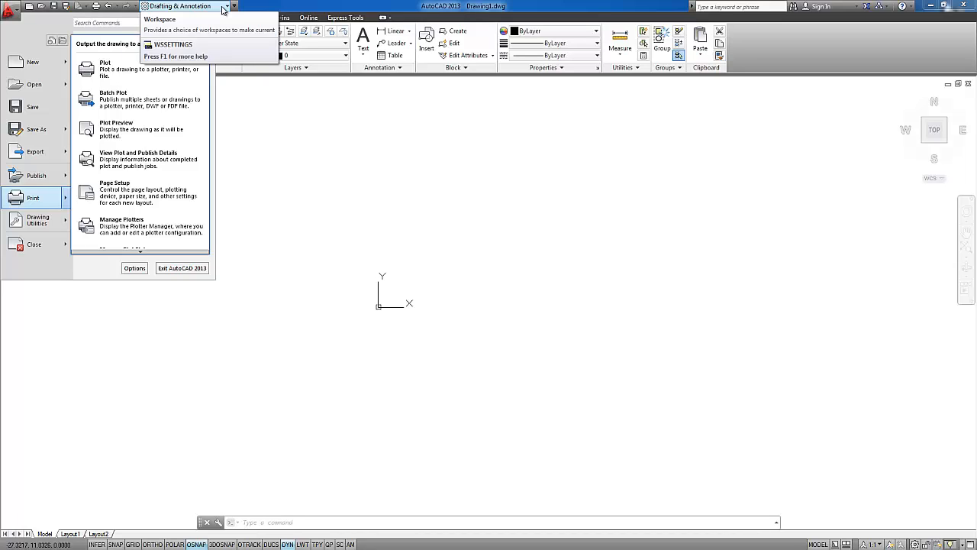
left_click(223, 8)
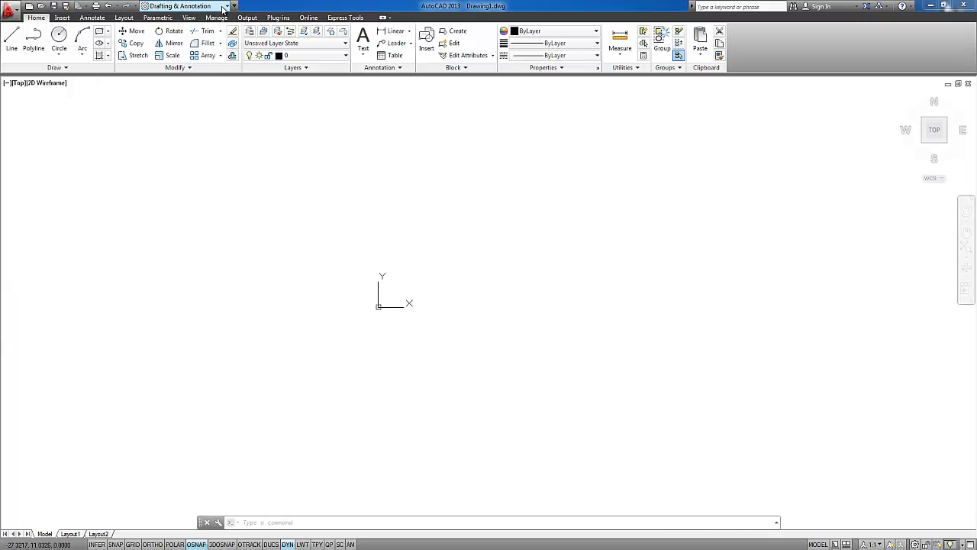
Switch the workspace to AutoCAD Classic and from there to 3D Modeling
left_click(224, 8)
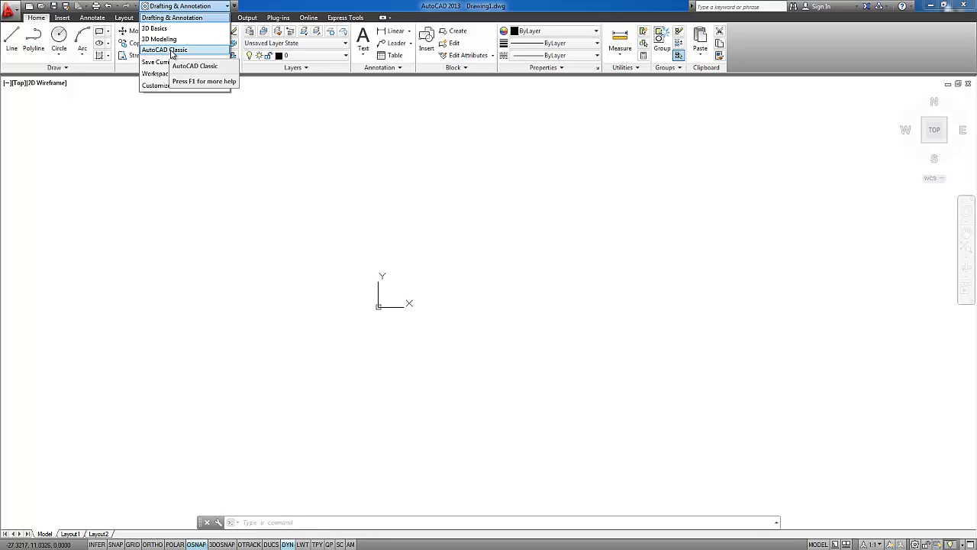
left_click(175, 51)
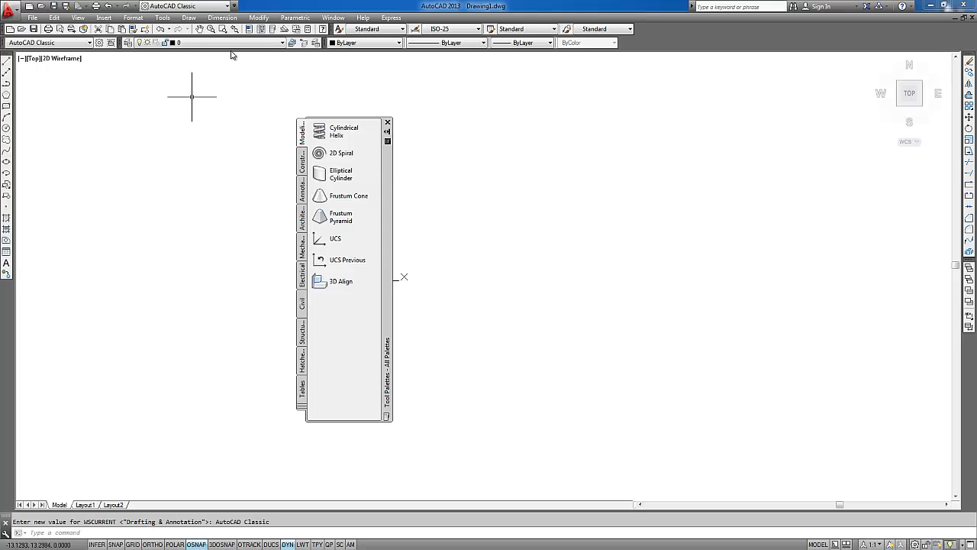
left_click(227, 7)
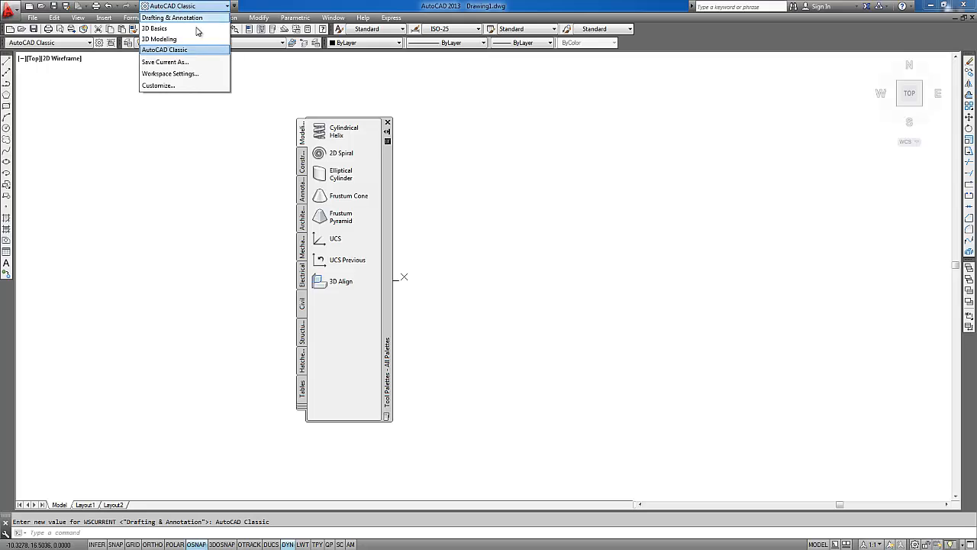
left_click(168, 39)
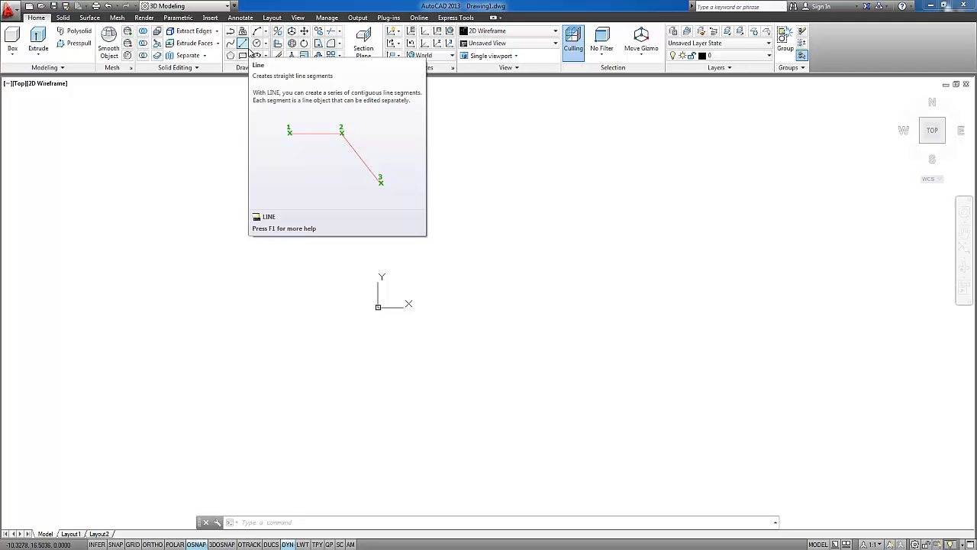
Examine the 3D solid primitives and the Extrude variants, and return the workspace to Drafting & Annotation
left_click(10, 57)
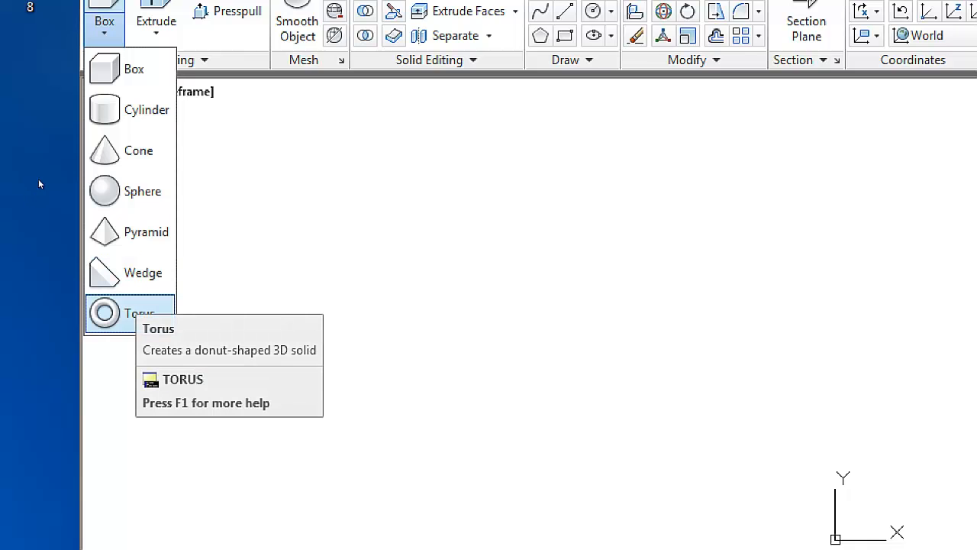
left_click(157, 27)
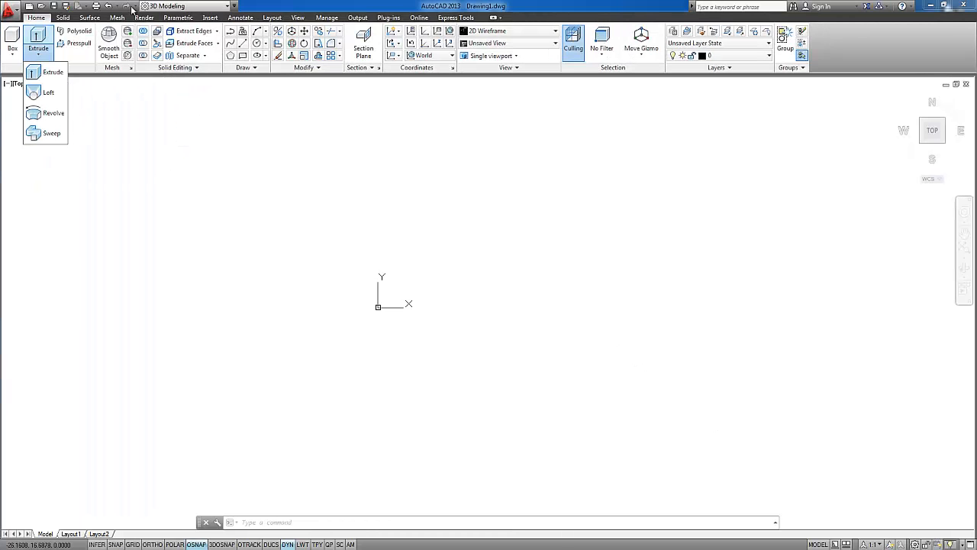
left_click(182, 6)
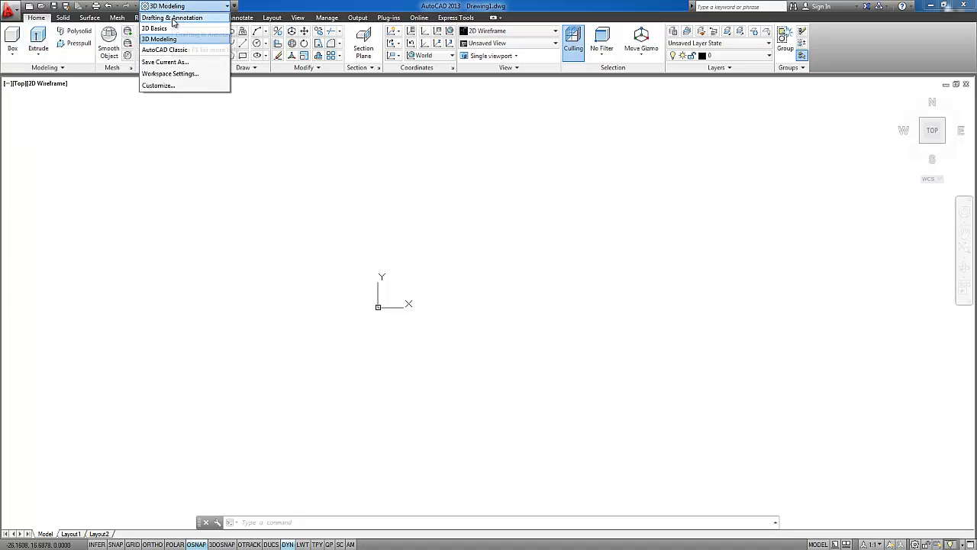
left_click(173, 18)
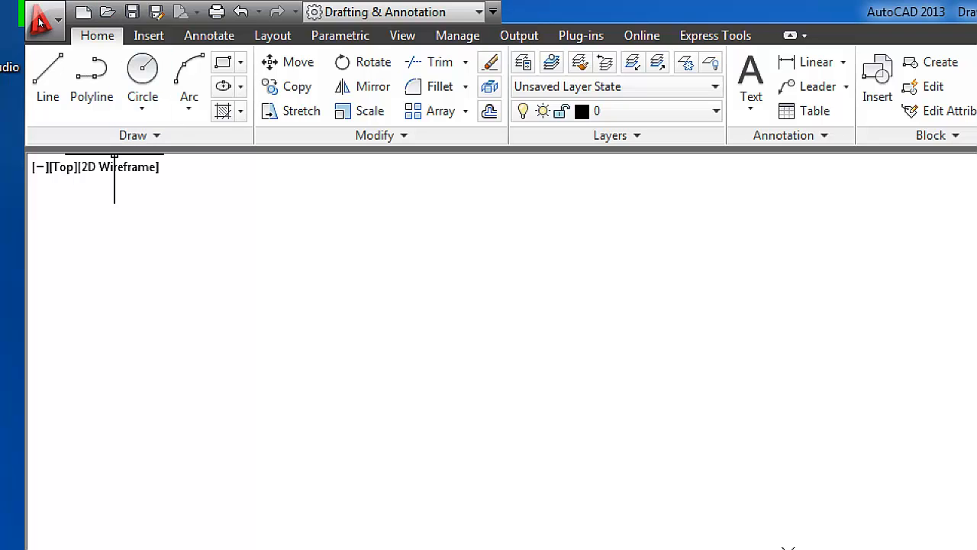
Examine the Insert, Annotate, Layout, Parametric, View, Manage, Output, Plug-ins and Online tool sets
left_click(148, 36)
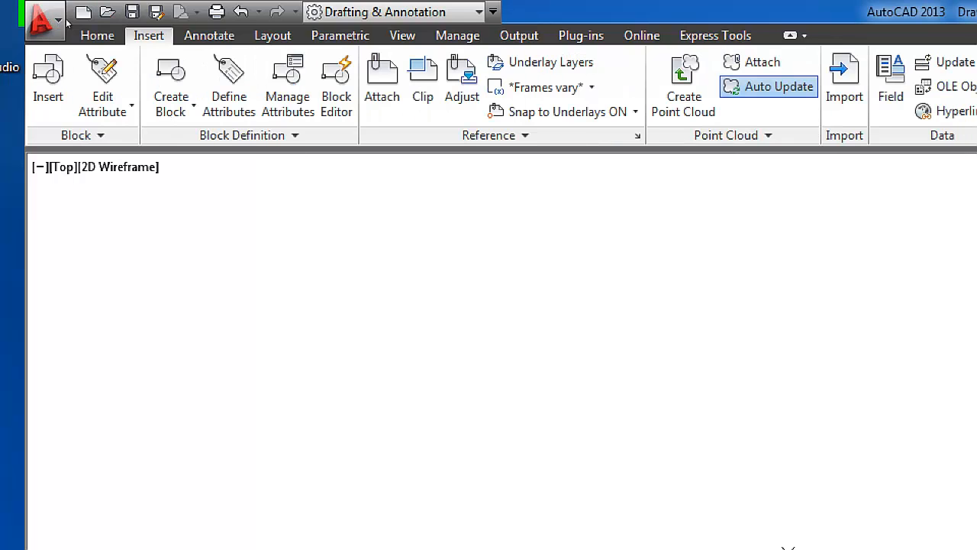
left_click(209, 35)
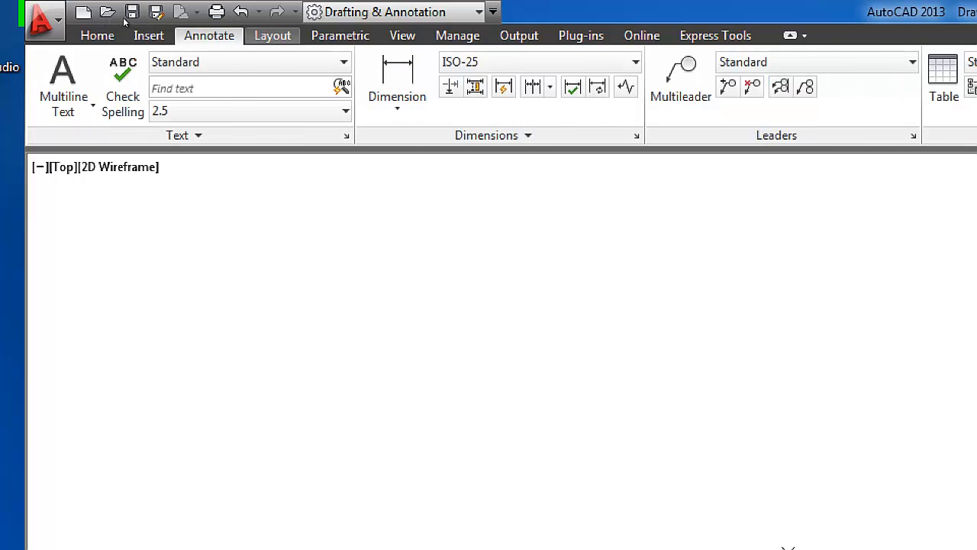
left_click(273, 35)
left_click(339, 35)
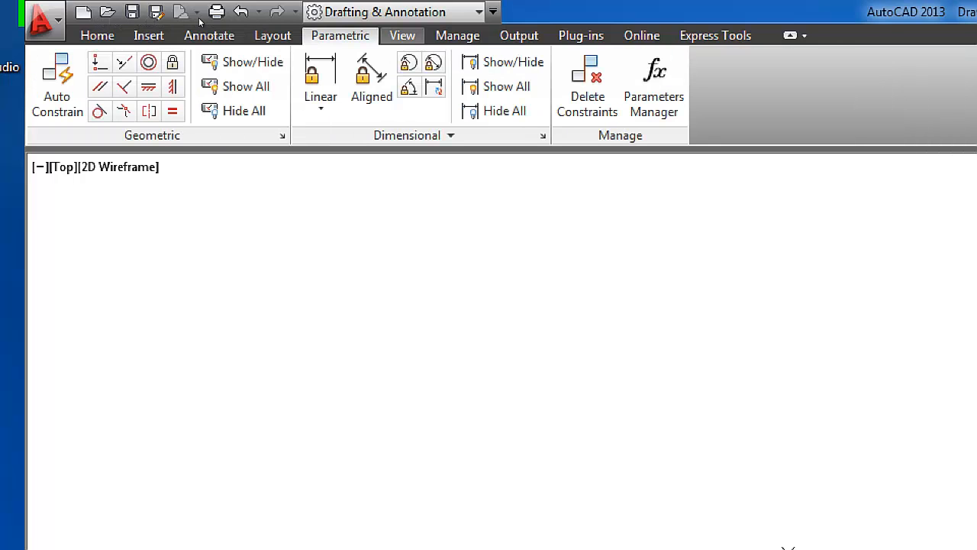
left_click(402, 35)
left_click(458, 35)
left_click(519, 36)
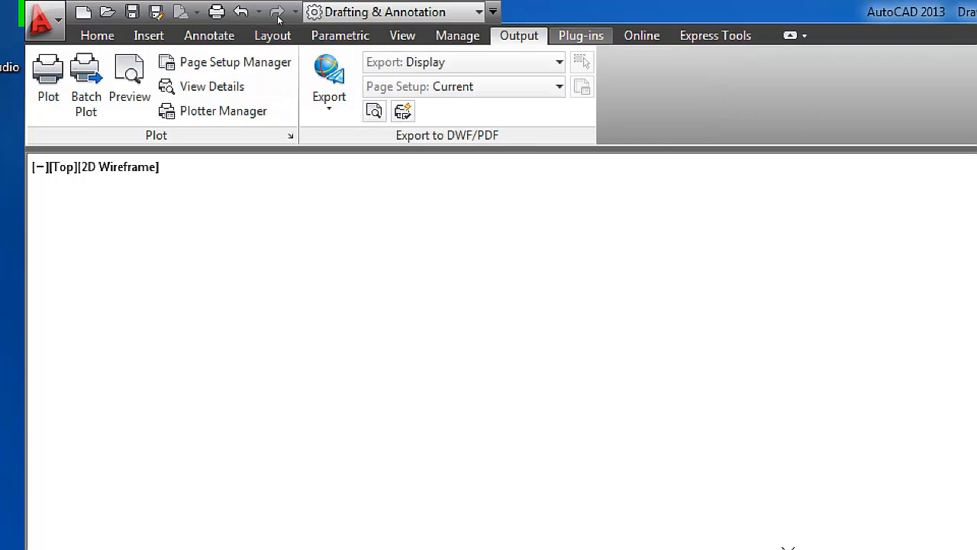
left_click(581, 35)
left_click(642, 35)
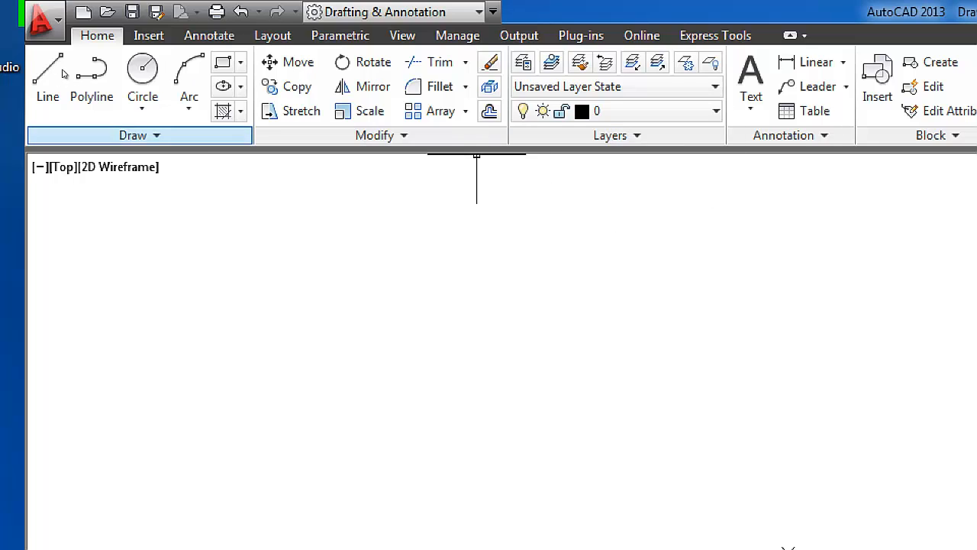
Examine the Draw tools with their circle, arc, rectangle, ellipse and hatch variants, and the additional Modify tools
left_click(133, 135)
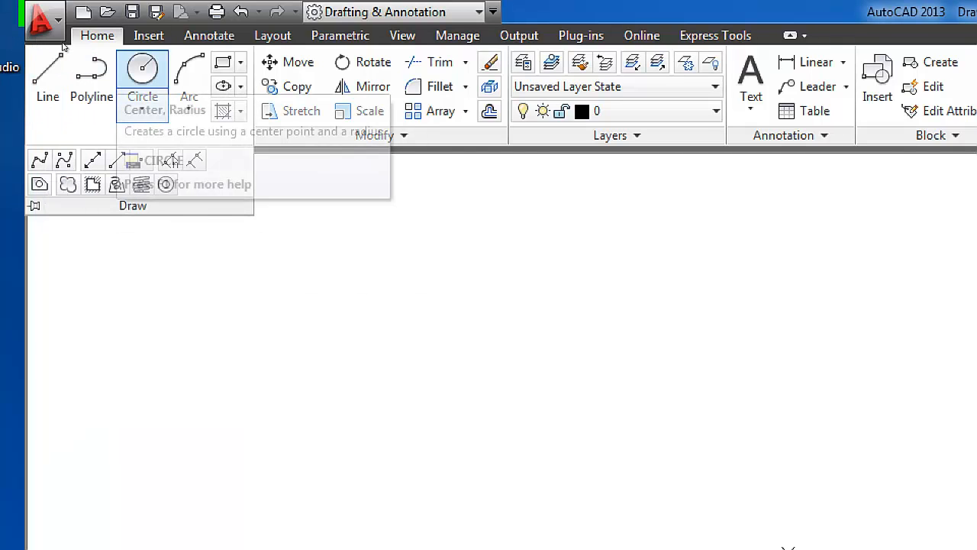
left_click(143, 107)
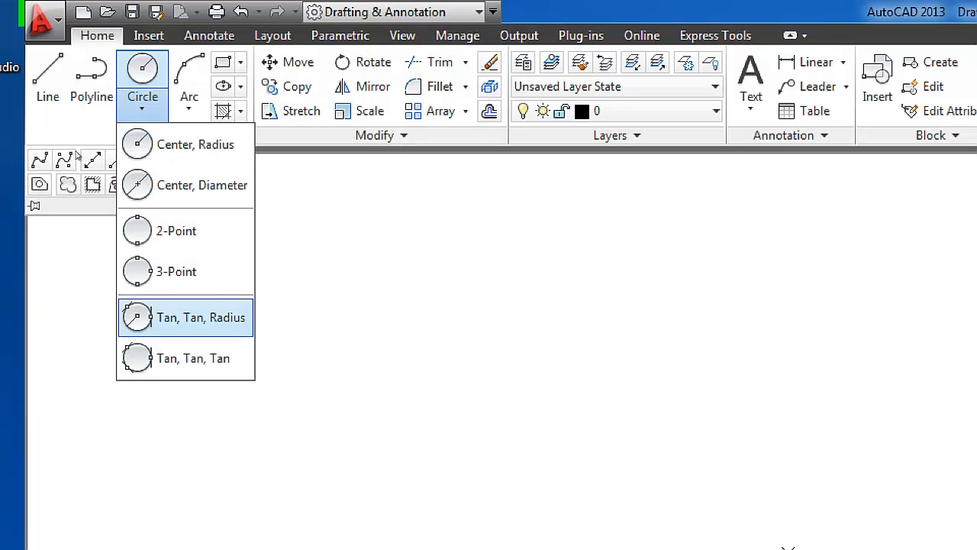
left_click(188, 107)
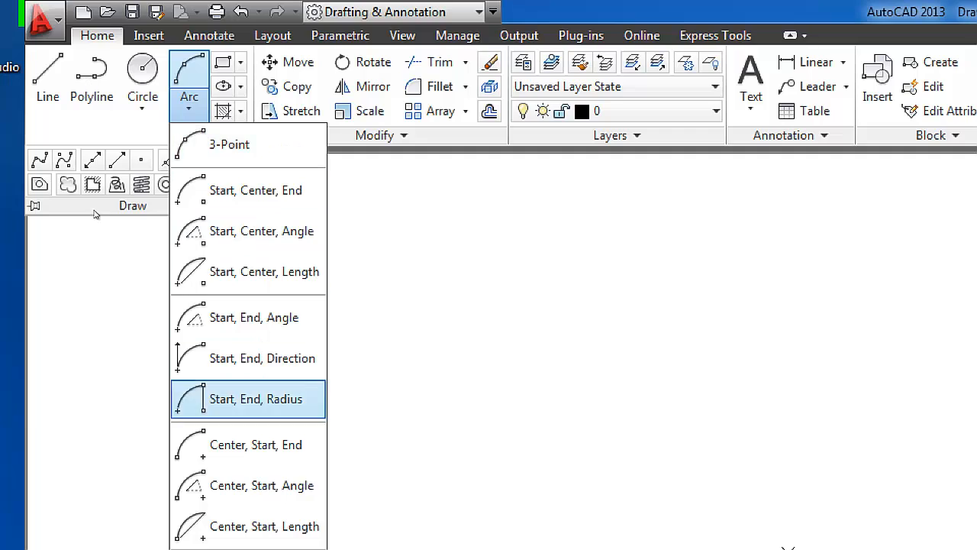
left_click(234, 13)
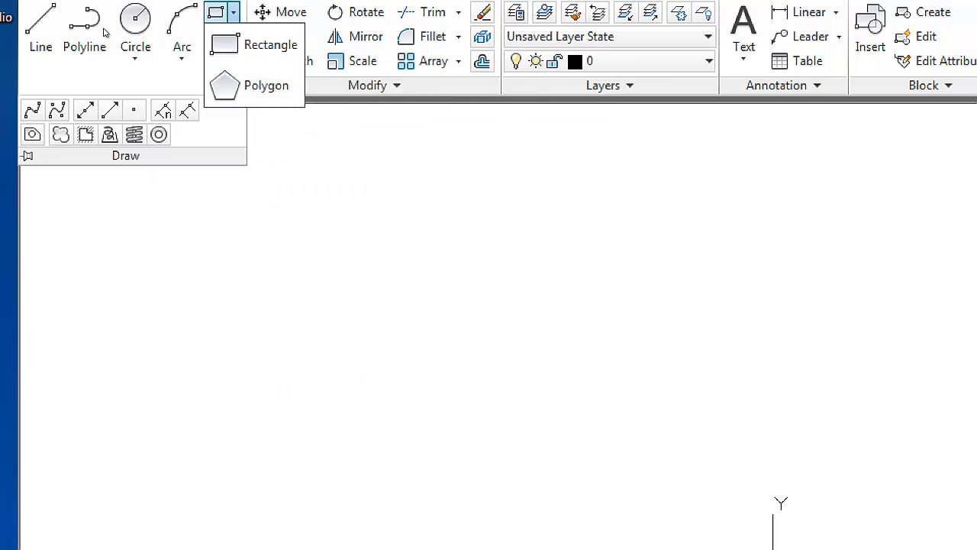
left_click(233, 36)
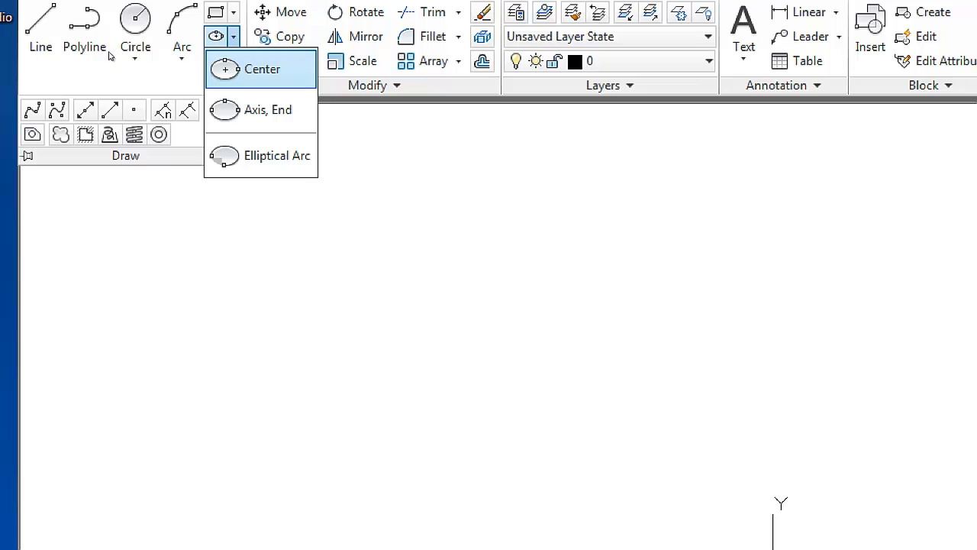
left_click(233, 61)
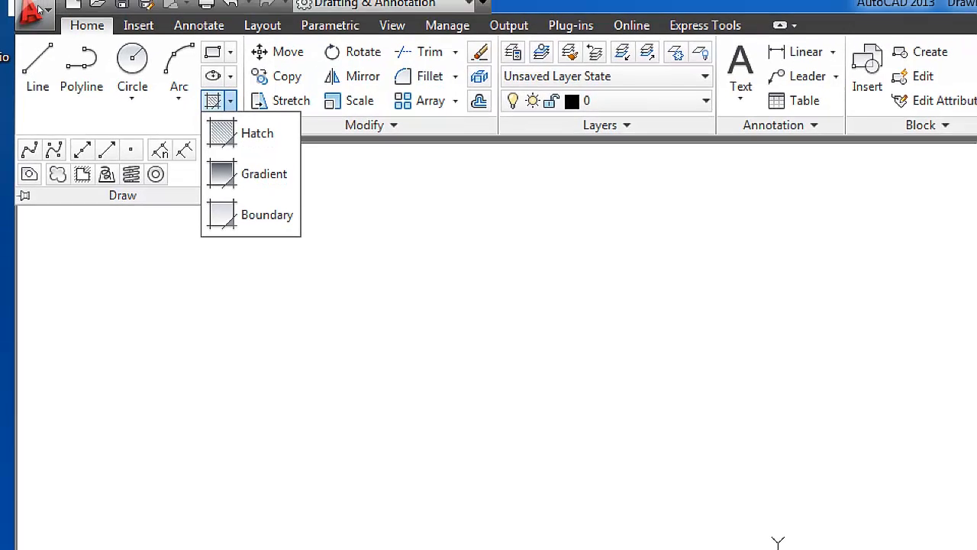
left_click(112, 61)
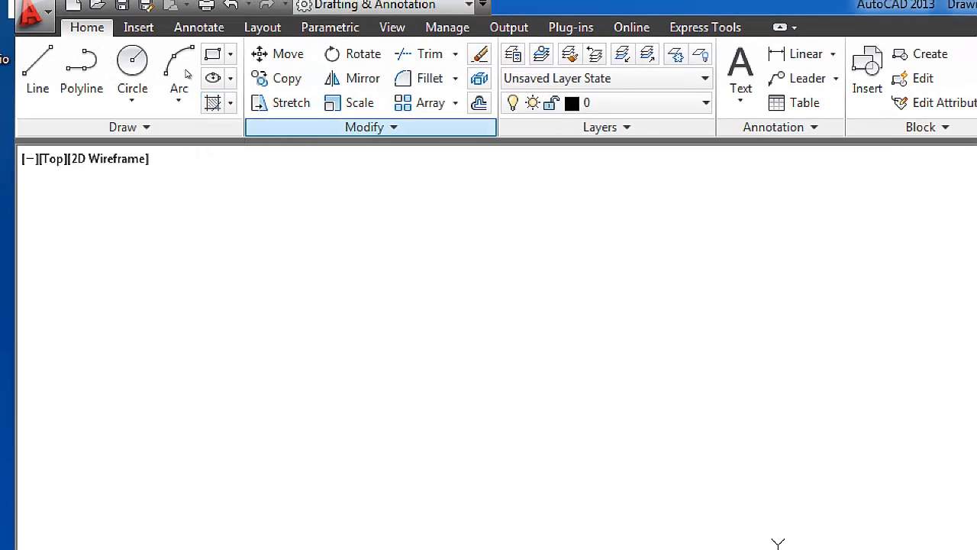
left_click(371, 127)
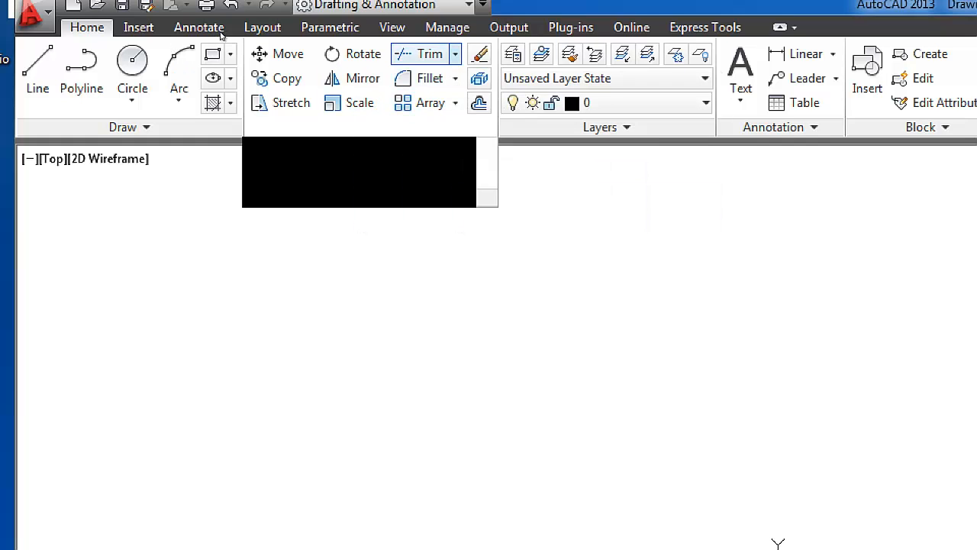
left_click(455, 53)
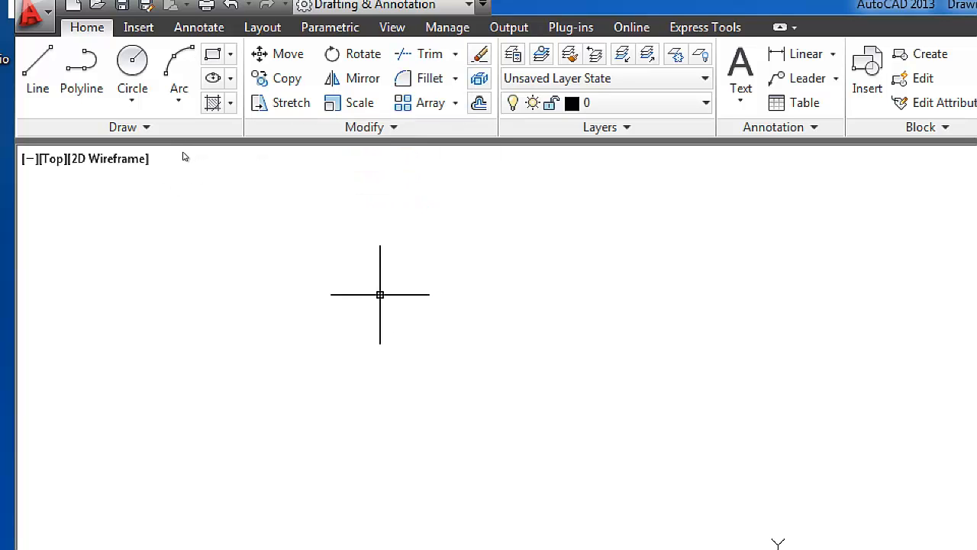
Draw two separate crossing lines in the empty area, one nearly horizontal and one steeply sloping down through it
type("l")
key("Return")
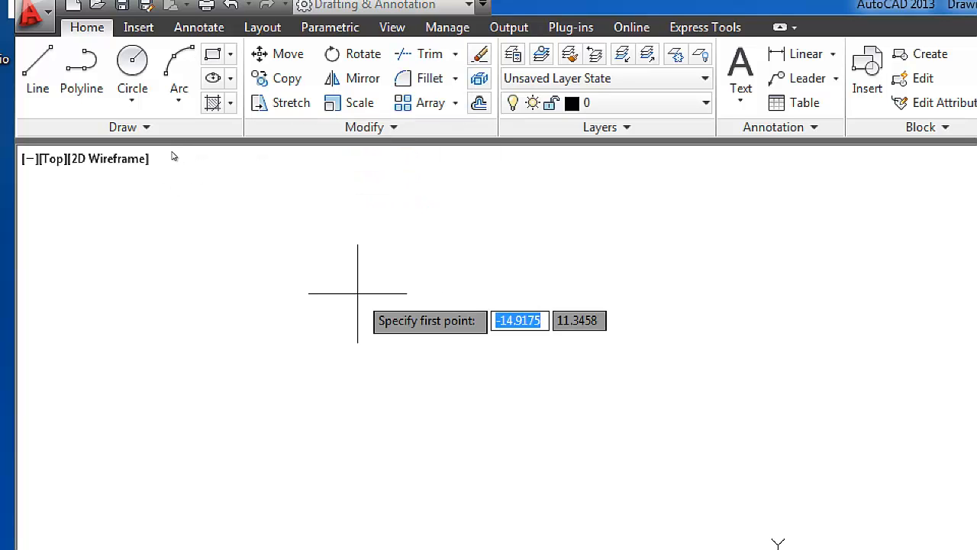
left_click(116, 367)
left_click(630, 345)
key("Return")
key("Return")
left_click(395, 219)
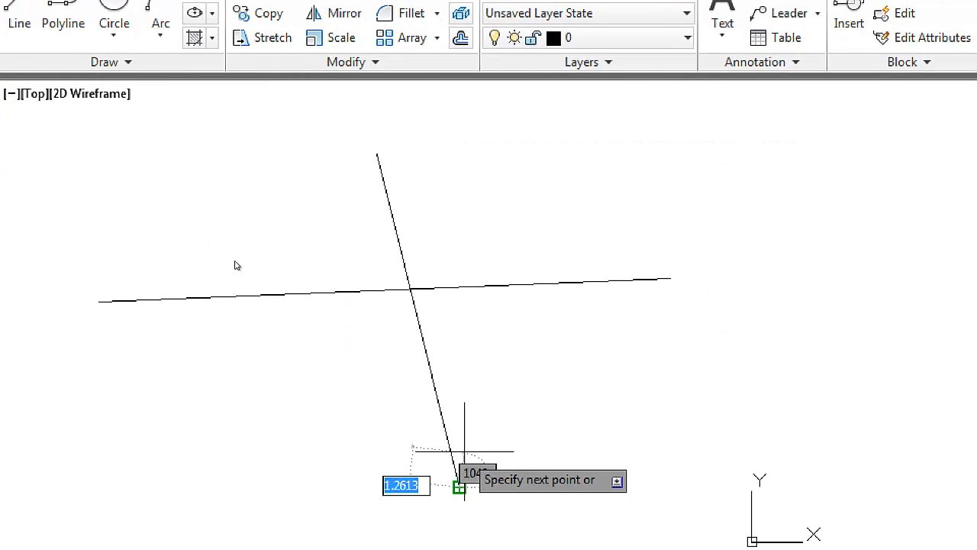
left_click(464, 451)
key("Return")
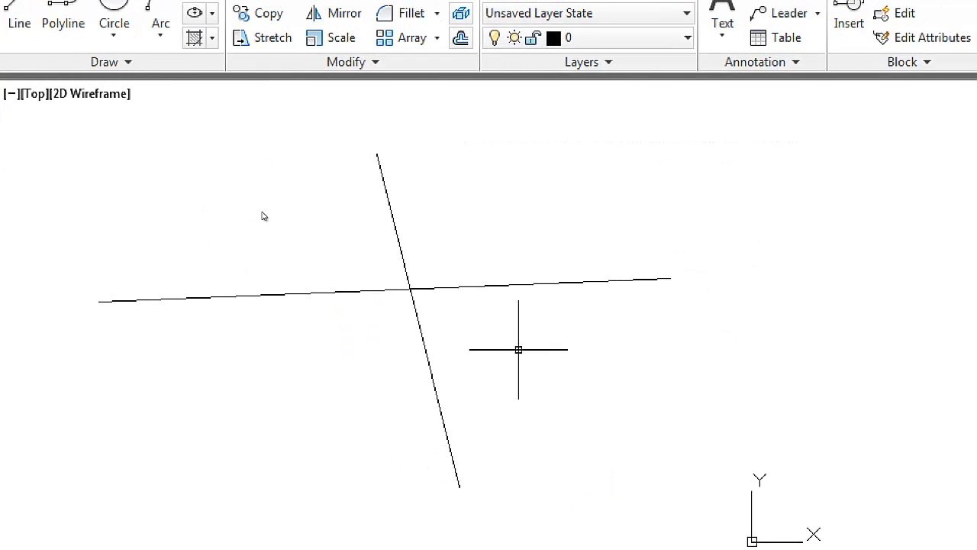
Delete the nearly horizontal line and undo the deletion
middle_click_drag(264, 203, 271, 179)
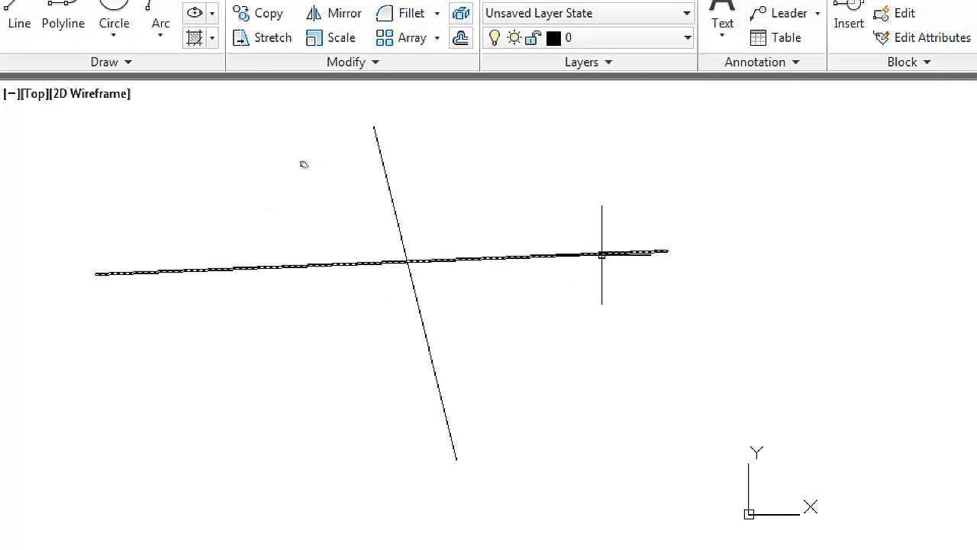
left_click(555, 259)
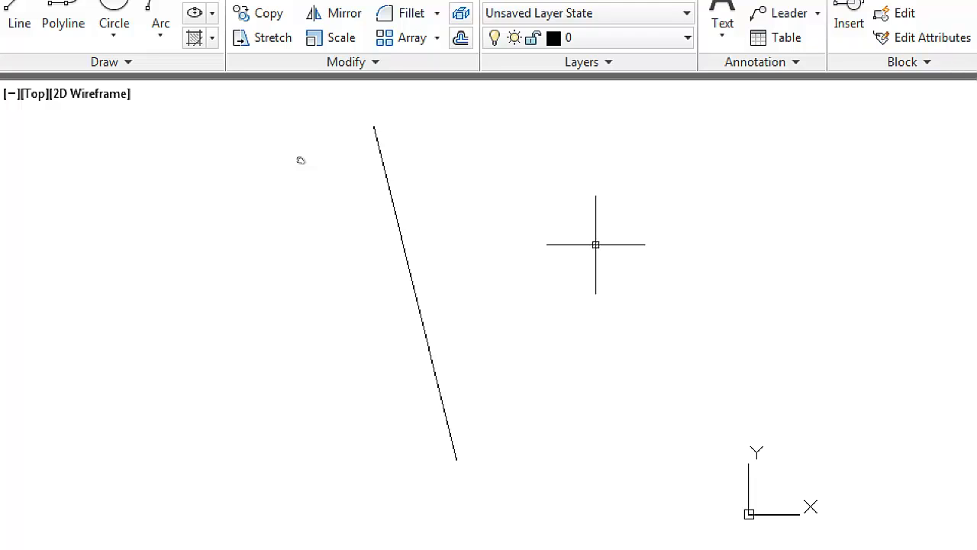
key("ctrl+z")
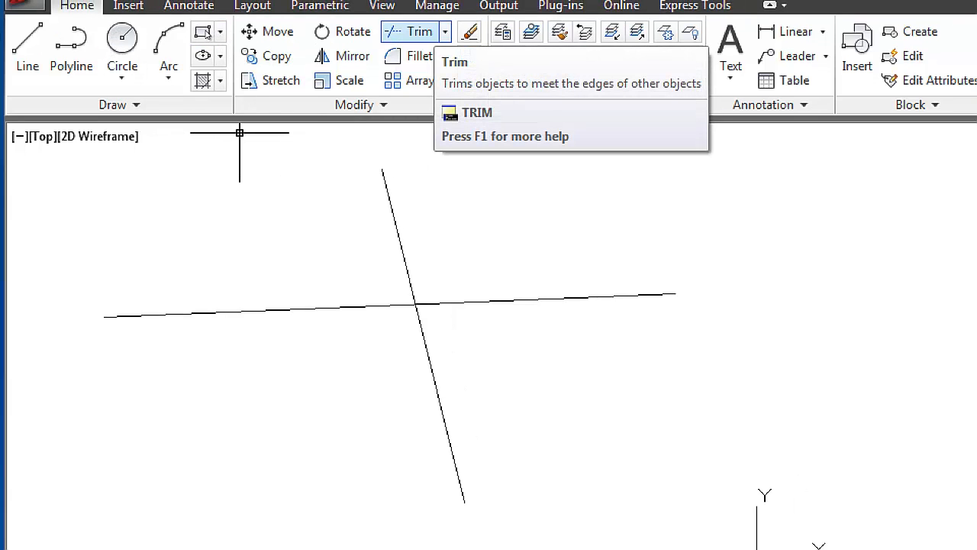
Trim the nearly horizontal line's portion to the right of the steep line, using the steep line as the cutting edge
left_click(412, 31)
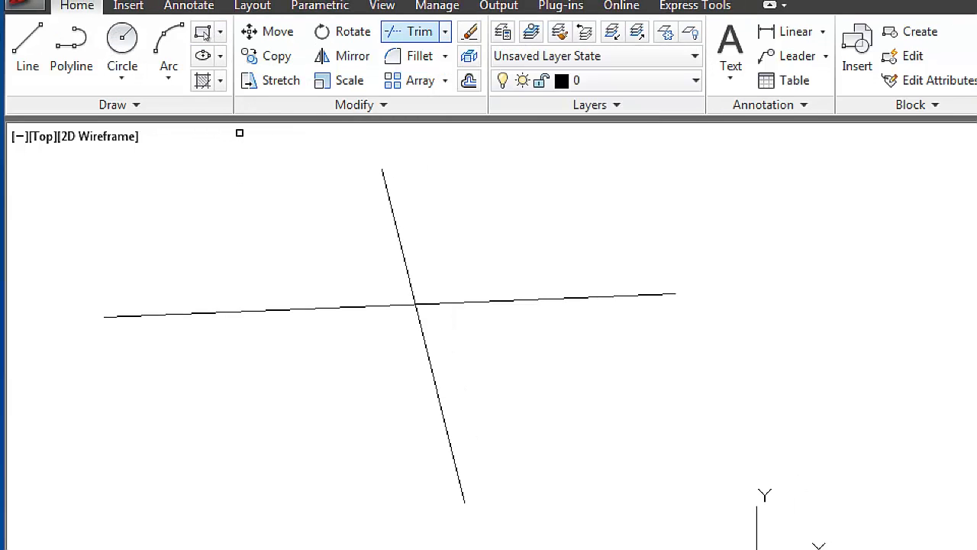
left_click(387, 193)
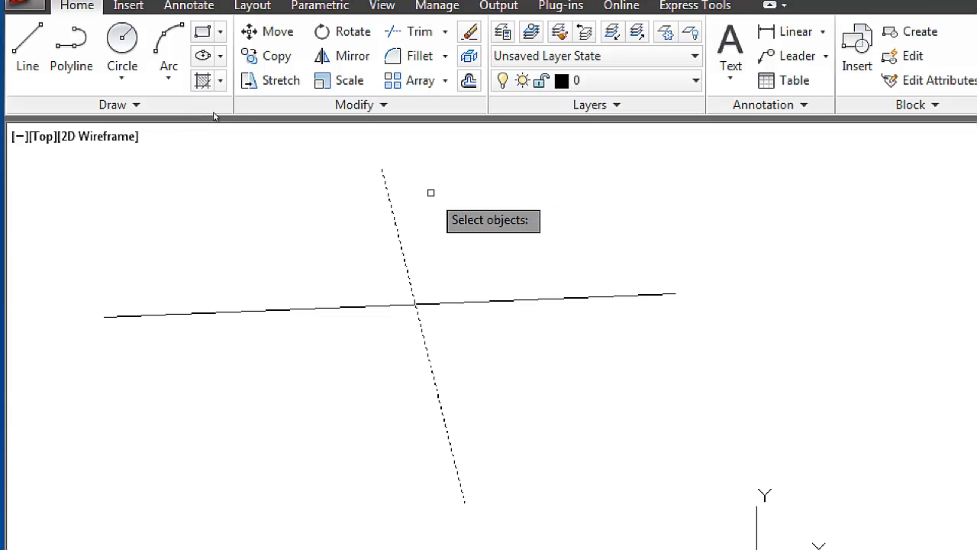
key("Return")
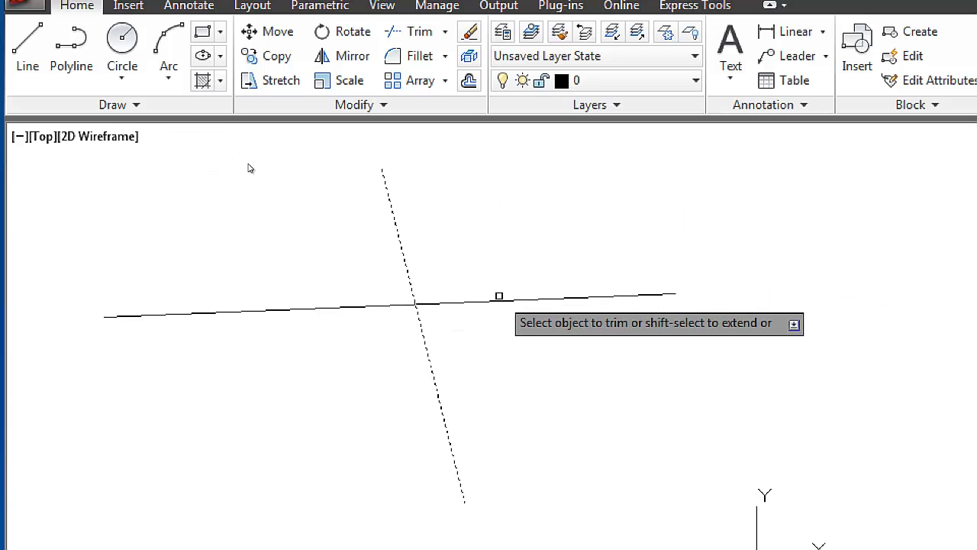
left_click(569, 299)
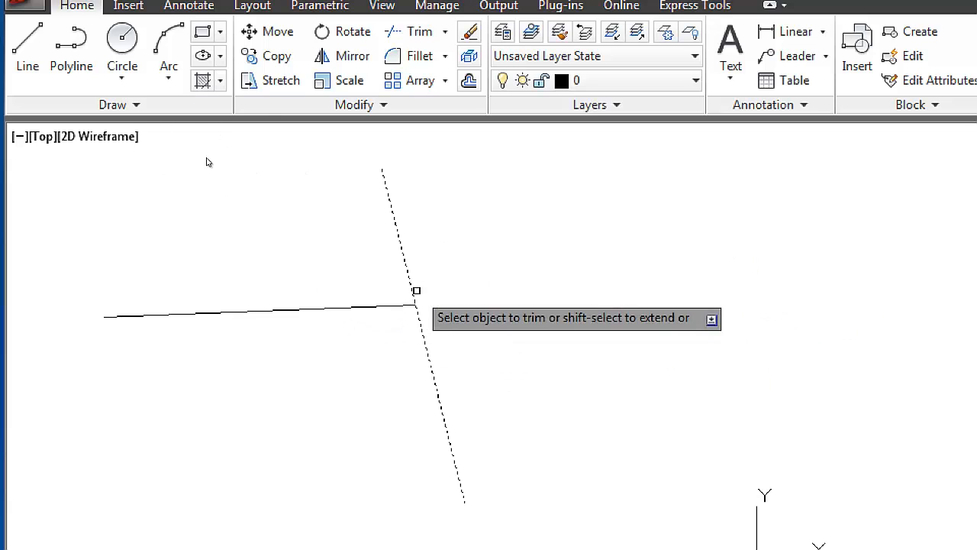
key("Escape")
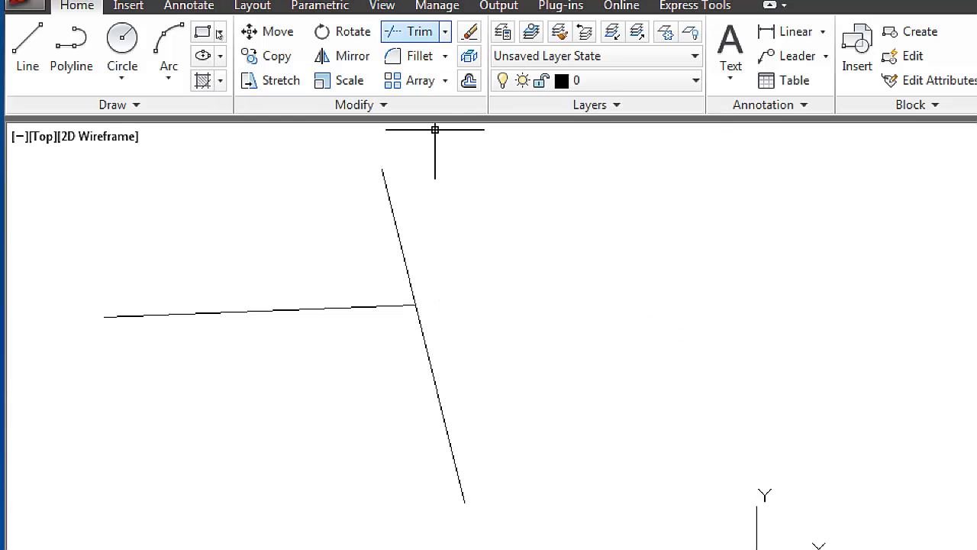
Move the steep line well to the right, leaving a gap from the nearly horizontal line's trimmed end
left_click(445, 31)
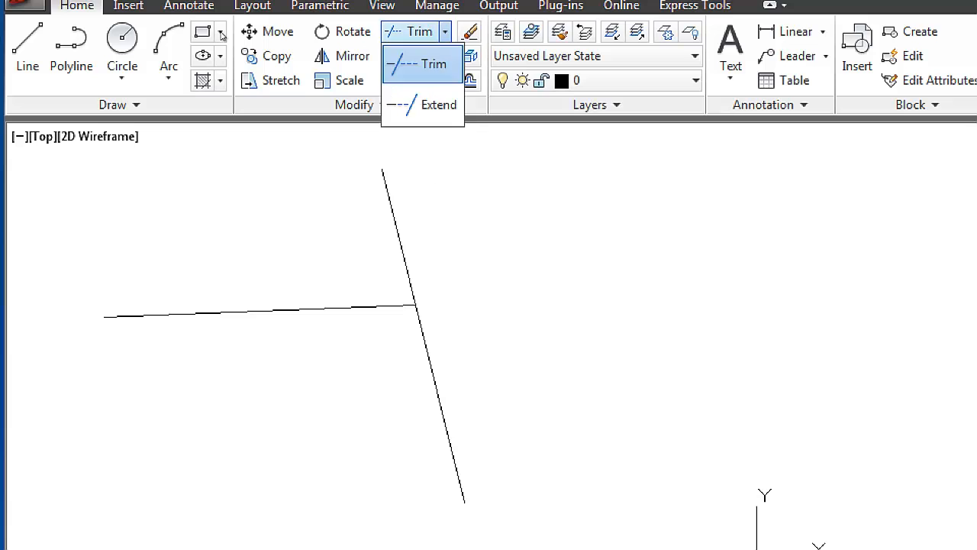
left_click(449, 268)
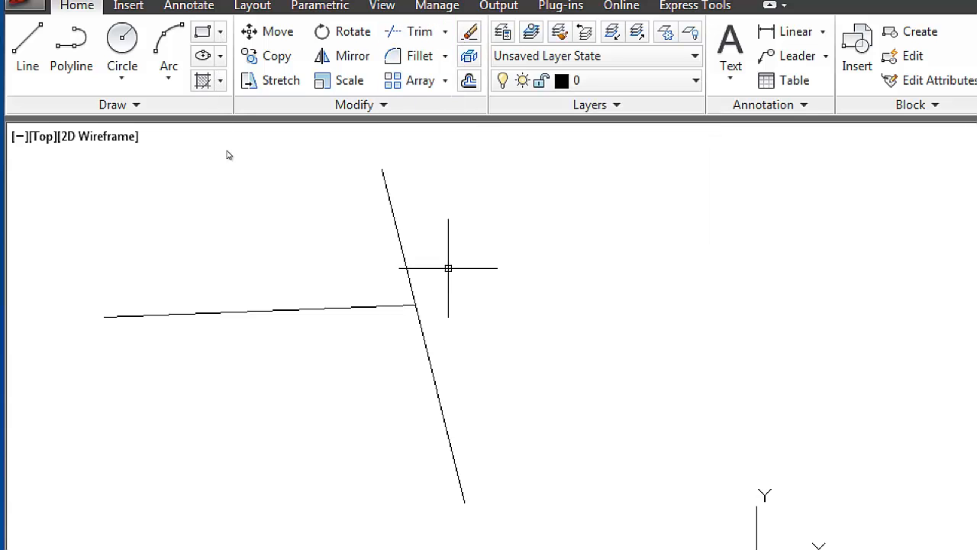
left_click(267, 204)
left_click(382, 168)
key("space")
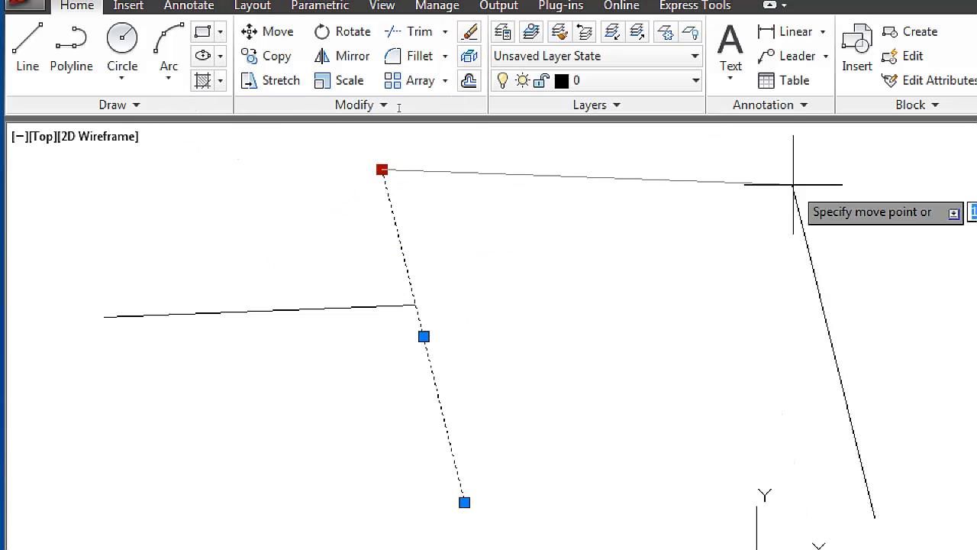
left_click(800, 183)
key("Escape")
Extend the nearly horizontal line to meet the steep line, using the steep line as the boundary edge
mouse_move(643, 258)
middle_mouse_down()
mouse_move(501, 237)
mouse_move(542, 207)
middle_mouse_up()
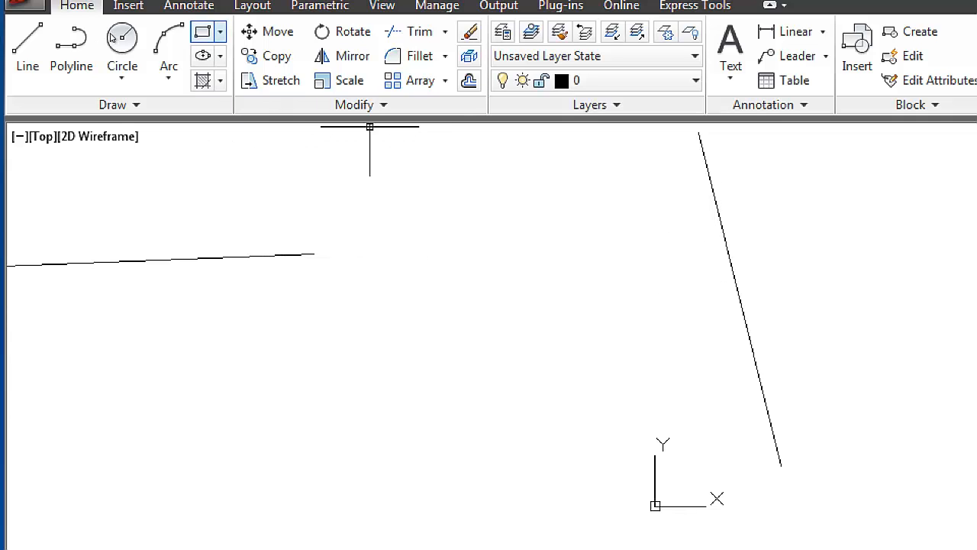
left_click(220, 31)
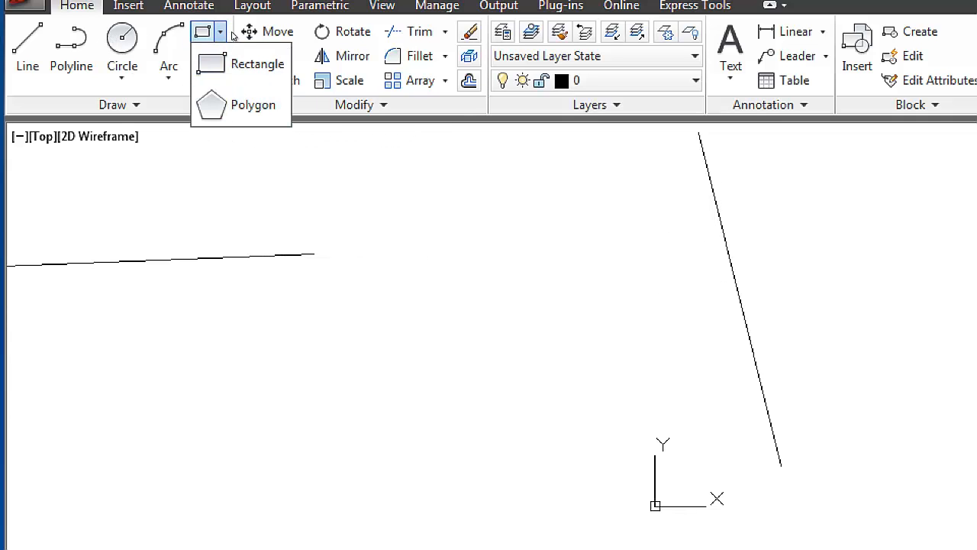
left_click(445, 32)
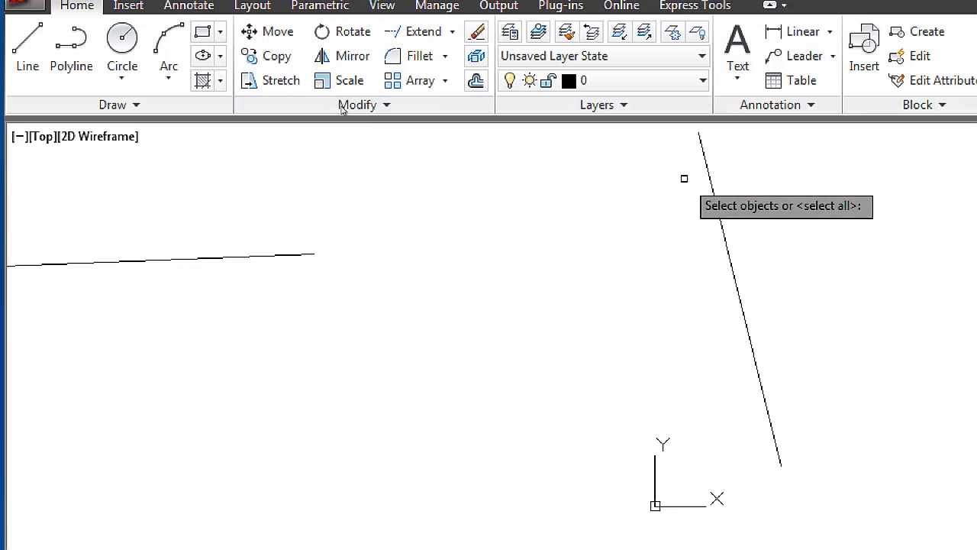
left_click(707, 174)
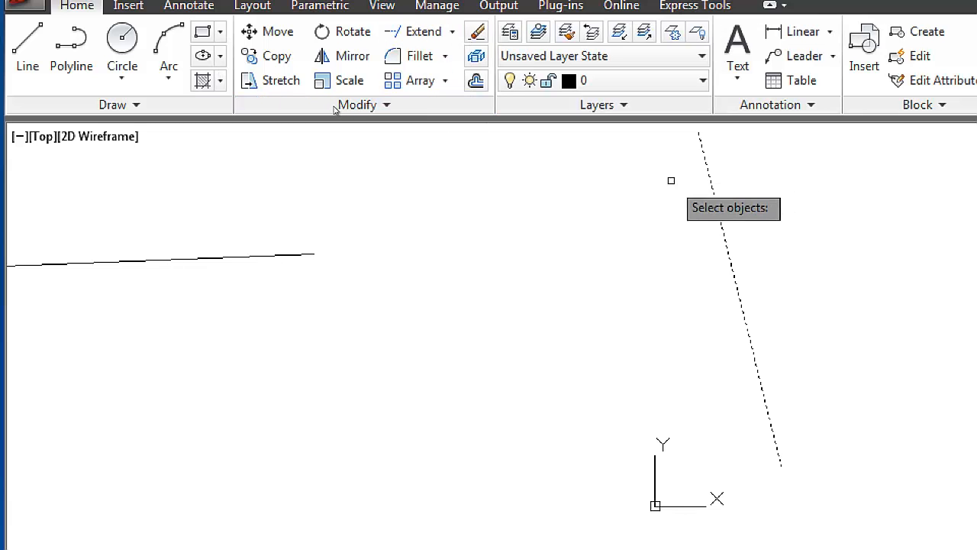
key("Return")
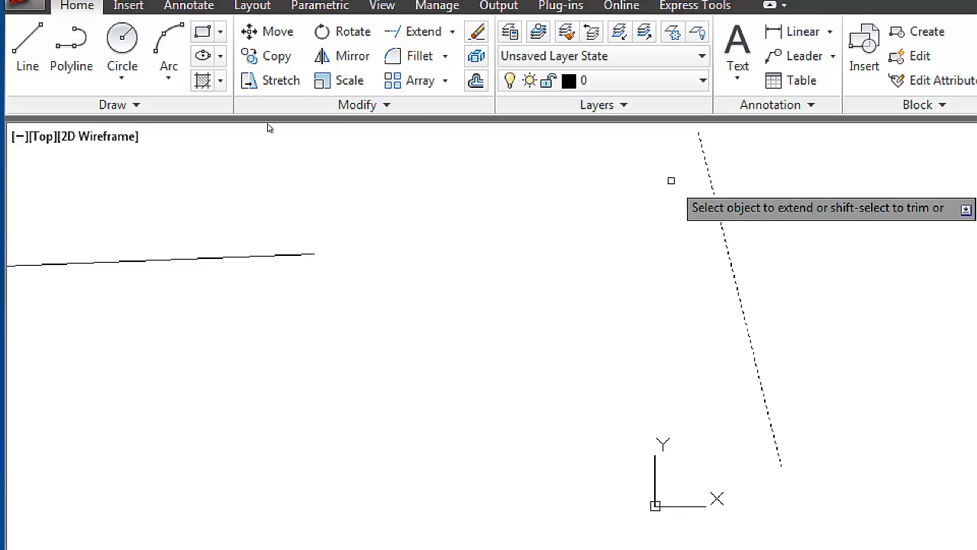
left_click(303, 254)
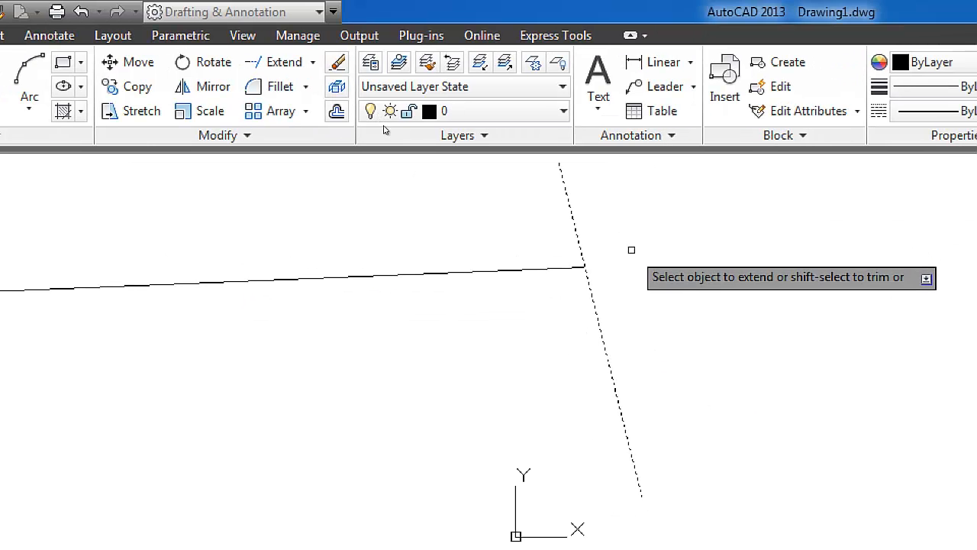
key("Return")
Examine the Fillet, Chamfer and Blend Curves variants and the additional Modify tools
scroll(574, 239, "down", 4)
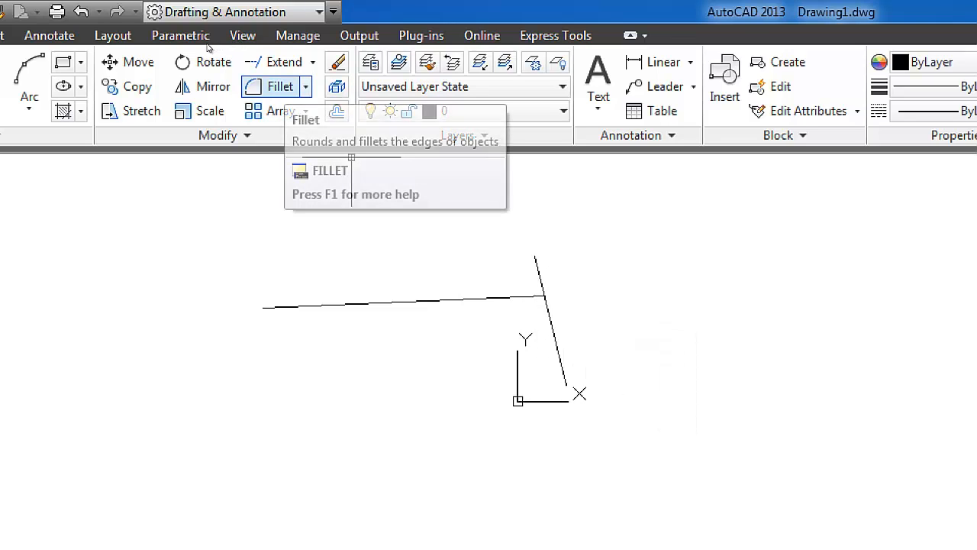
left_click(306, 86)
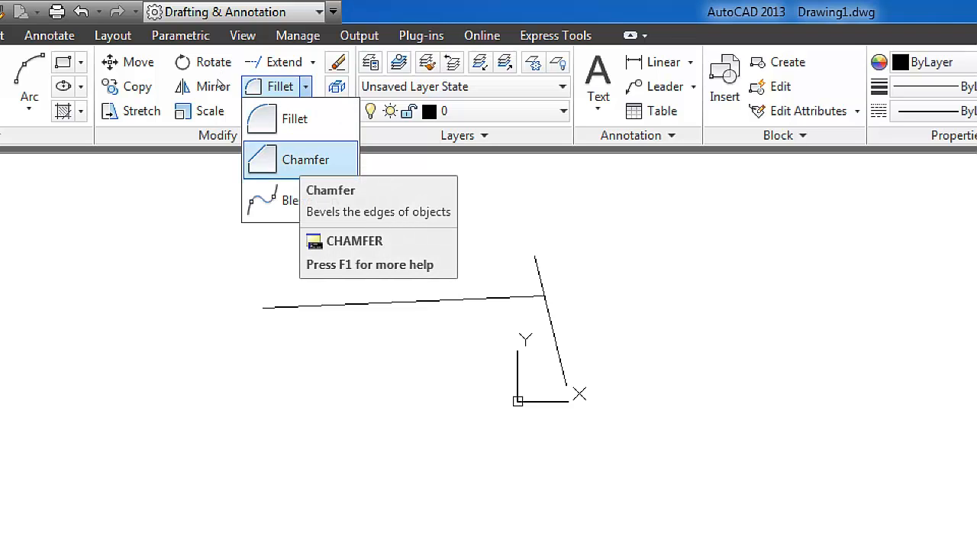
left_click(176, 67)
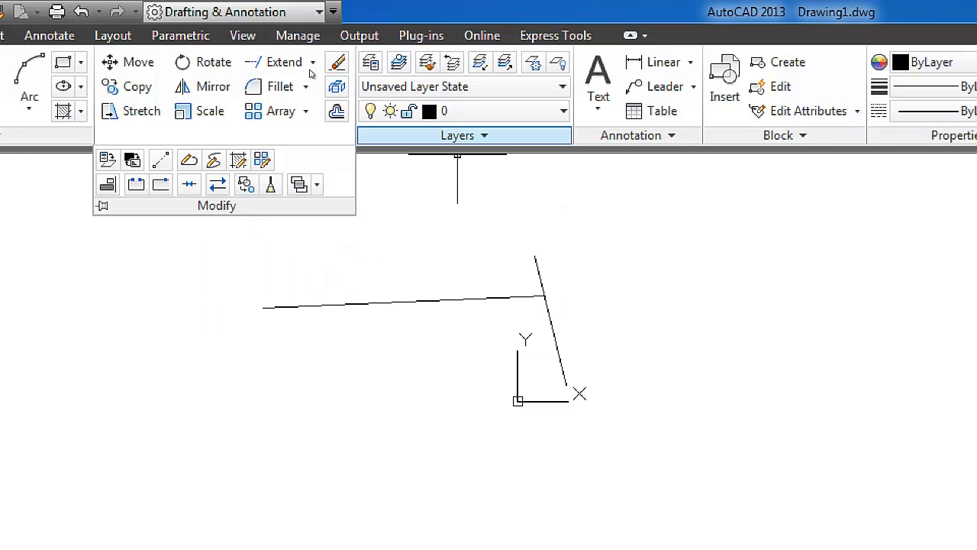
Open the layer properties, widen the Linetype column and examine the loaded and loadable linetypes for layer 0
left_click(458, 135)
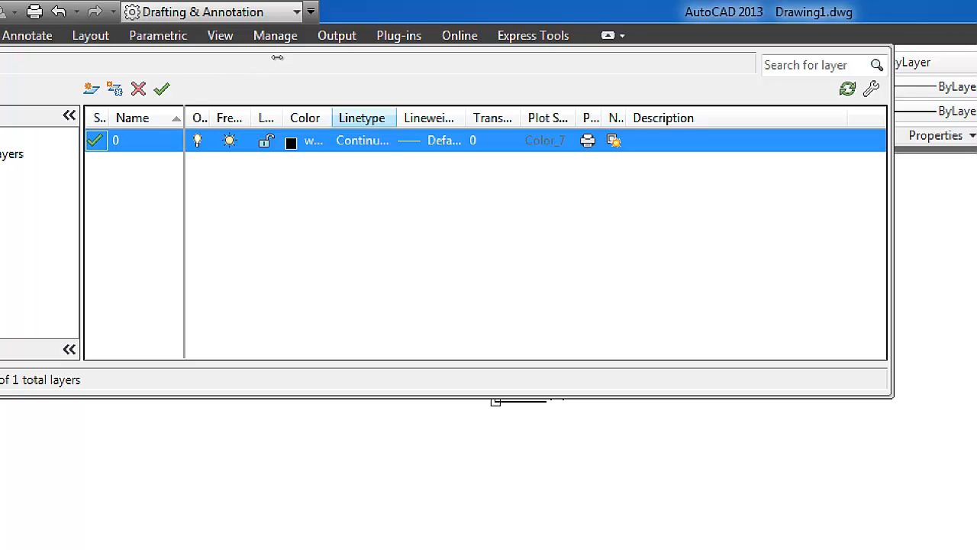
left_click_drag(397, 119, 447, 118)
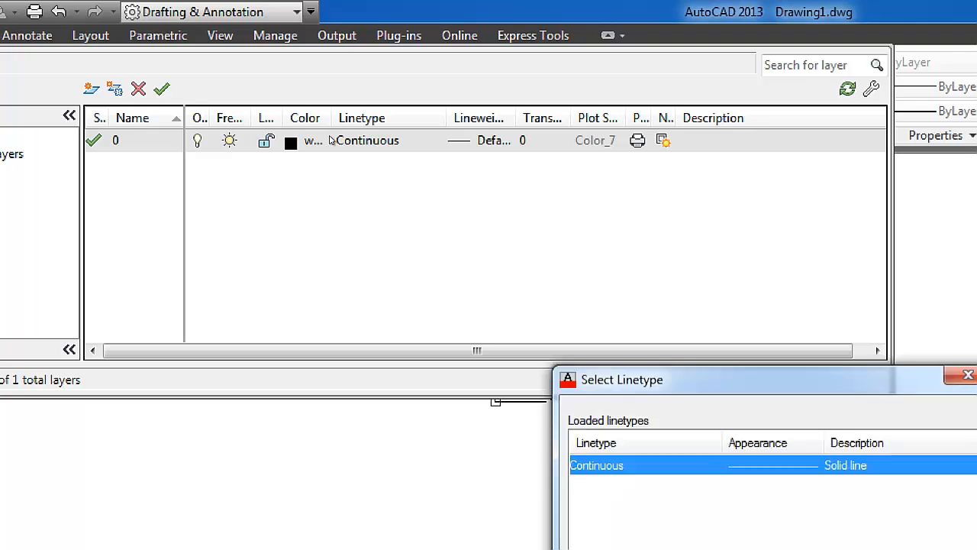
left_click(468, 316)
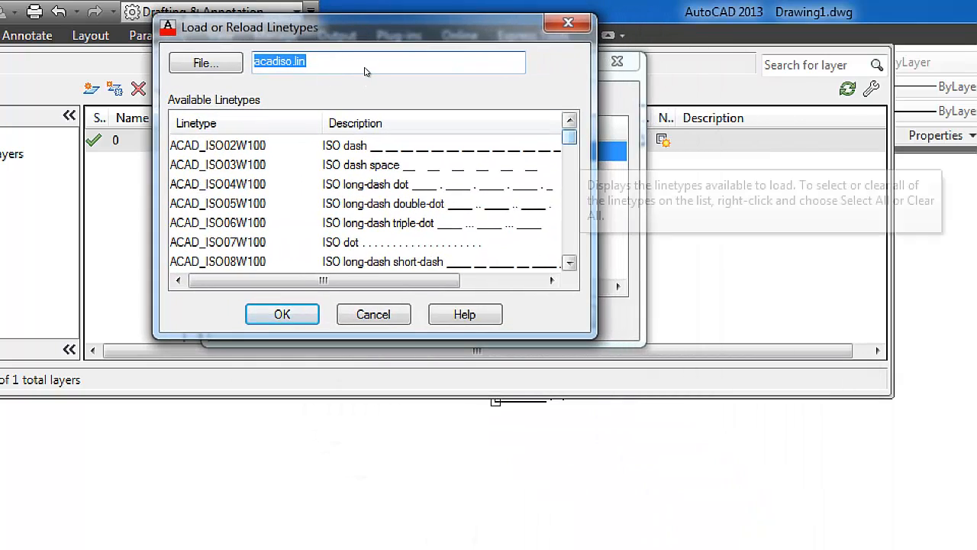
scroll(364, 73, "down", 3)
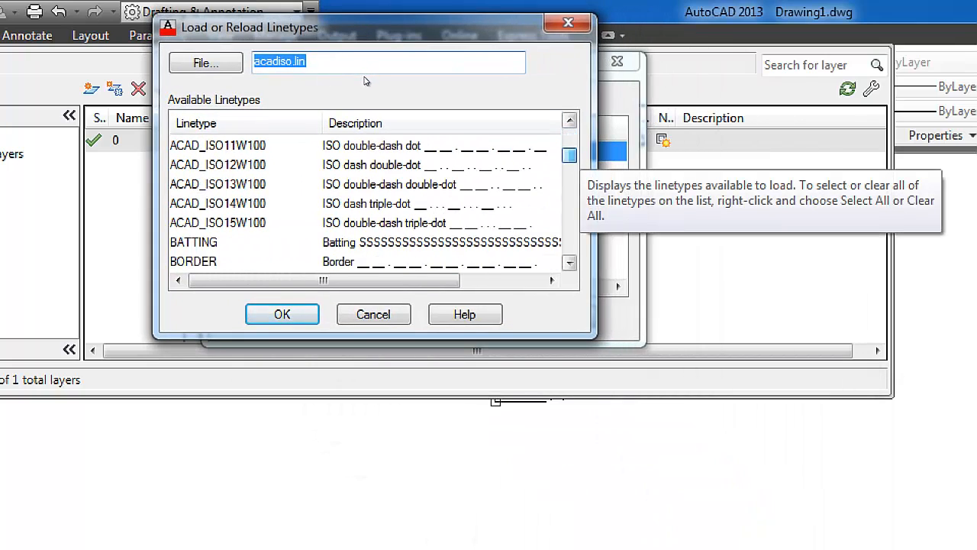
scroll(364, 80, "down", 3)
key("Escape")
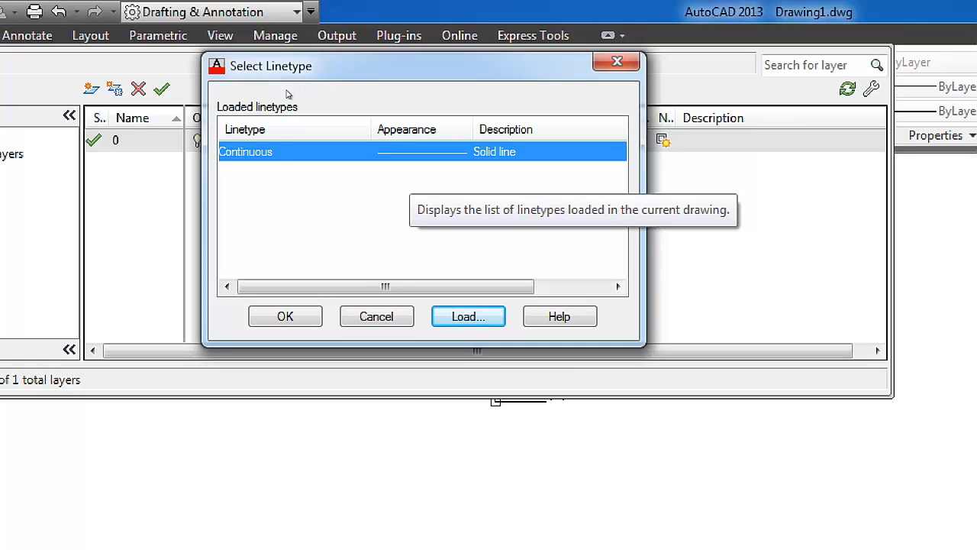
scroll(287, 145, "right", 2)
scroll(306, 153, "right", 1)
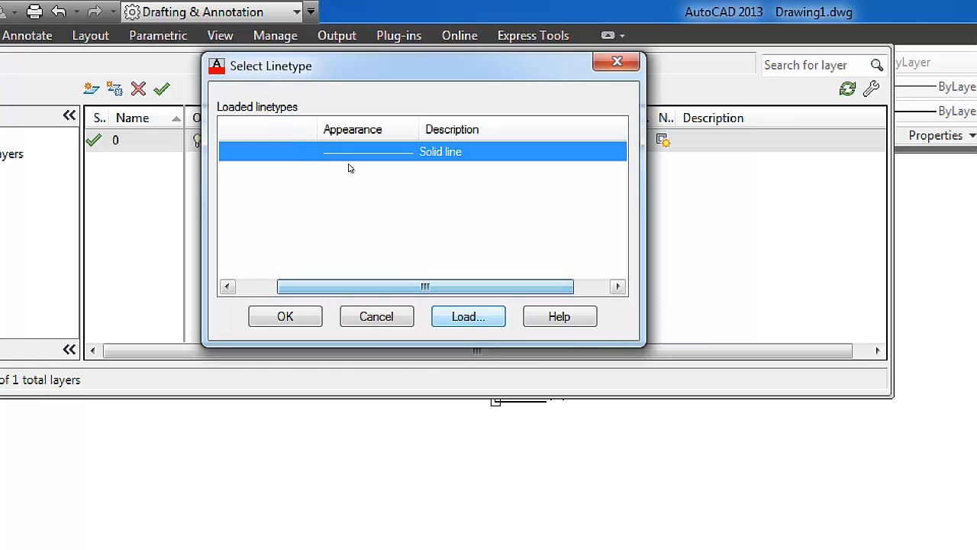
left_click(376, 316)
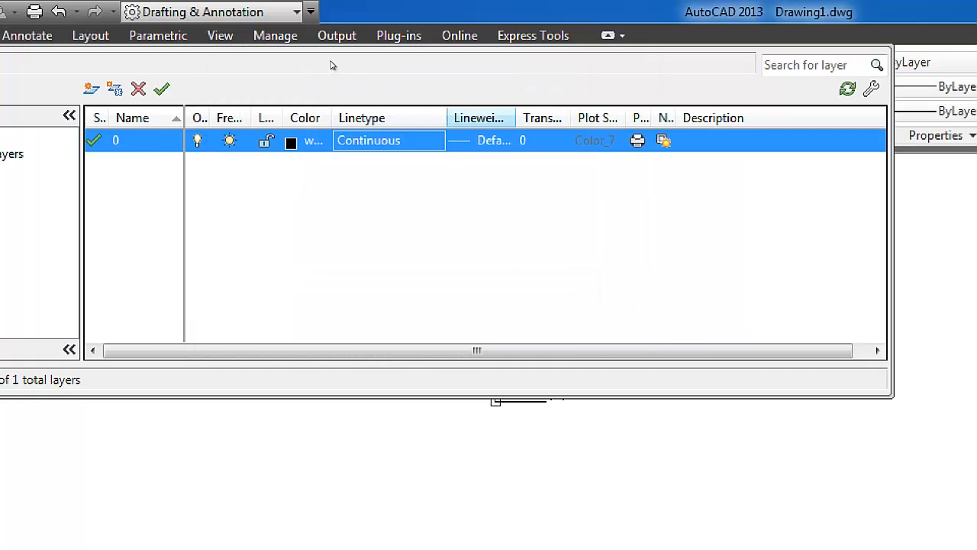
Browse the lineweights available for layer 0, highlighting 0.60 mm, and close the layer settings without applying one
left_click(482, 140)
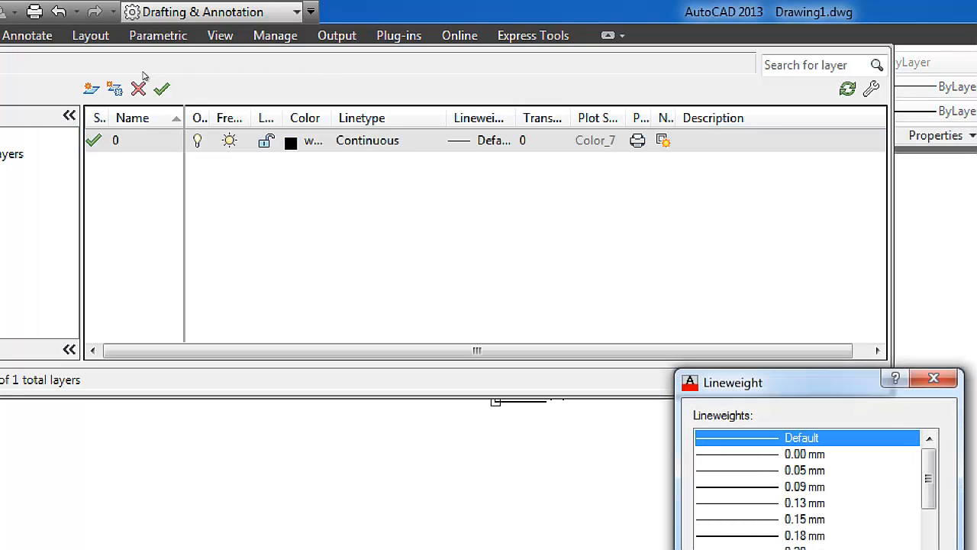
left_click_drag(802, 381, 330, 109)
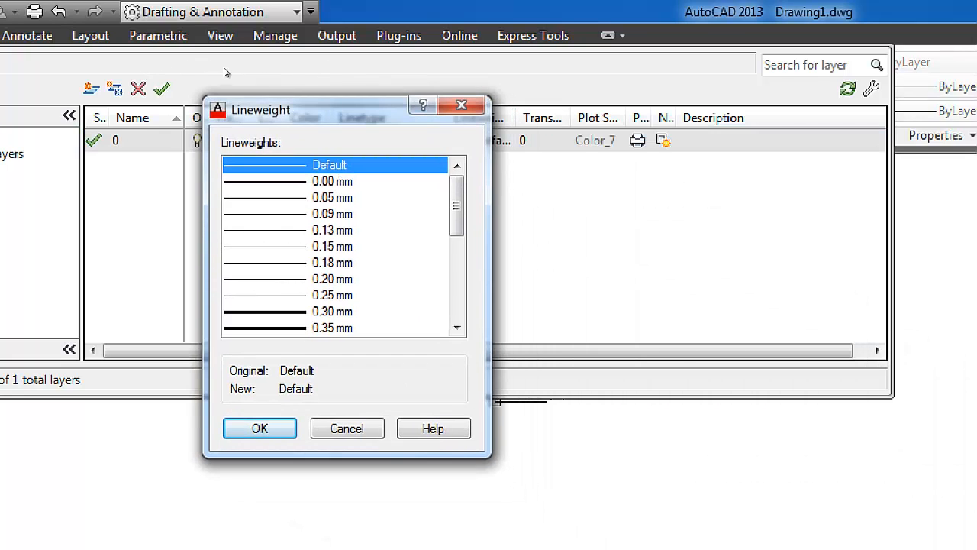
left_click_drag(457, 191, 457, 237)
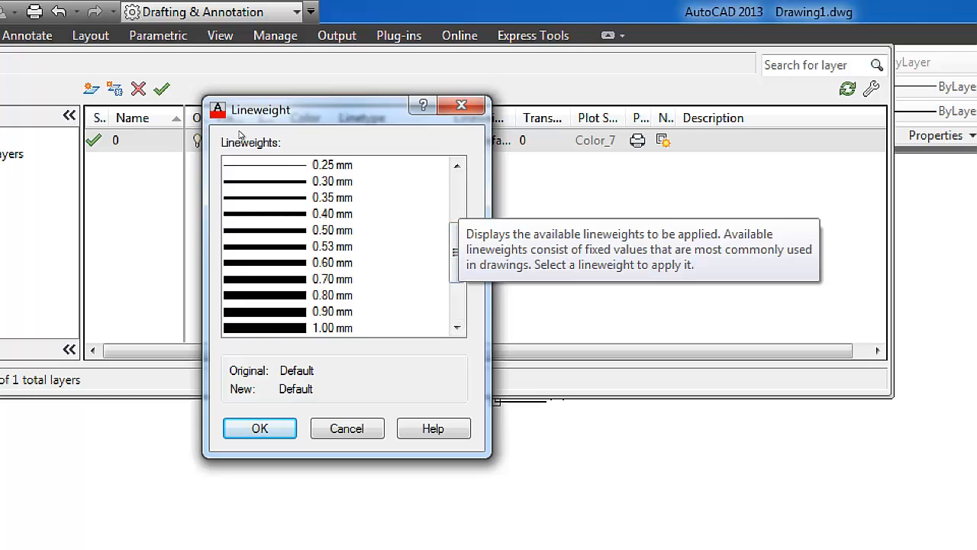
left_click(355, 263)
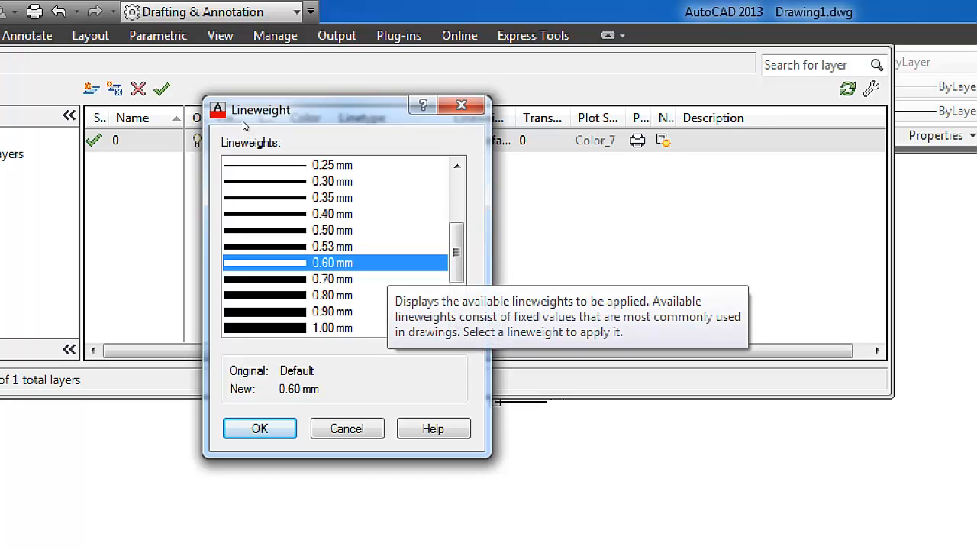
left_click_drag(457, 253, 457, 225)
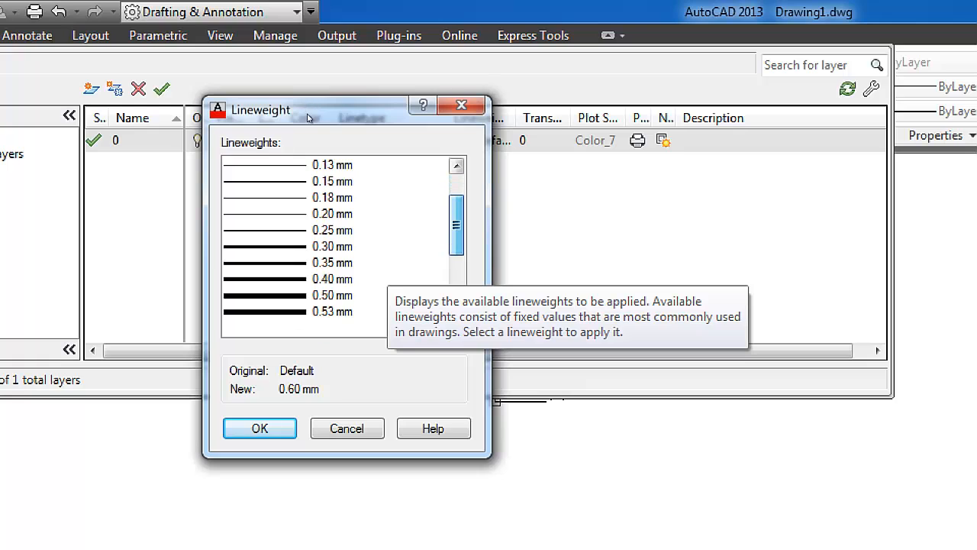
scroll(308, 123, "down", 2)
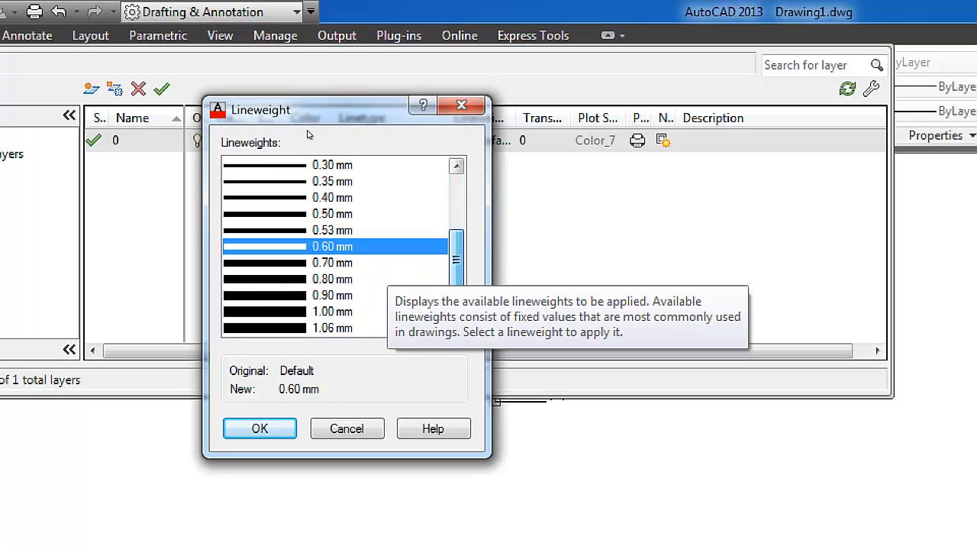
scroll(309, 135, "down", 1)
scroll(309, 136, "up", 3)
scroll(309, 140, "down", 3)
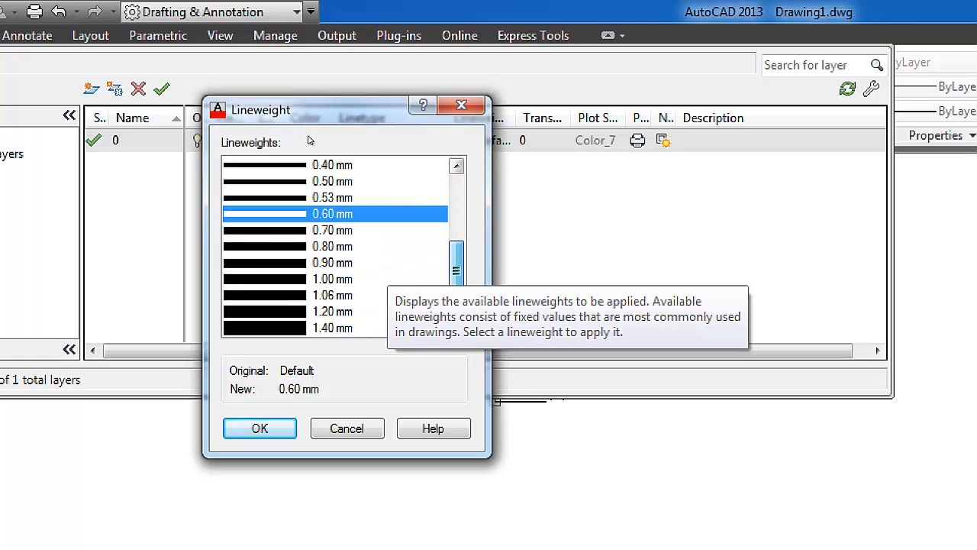
scroll(309, 140, "up", 4)
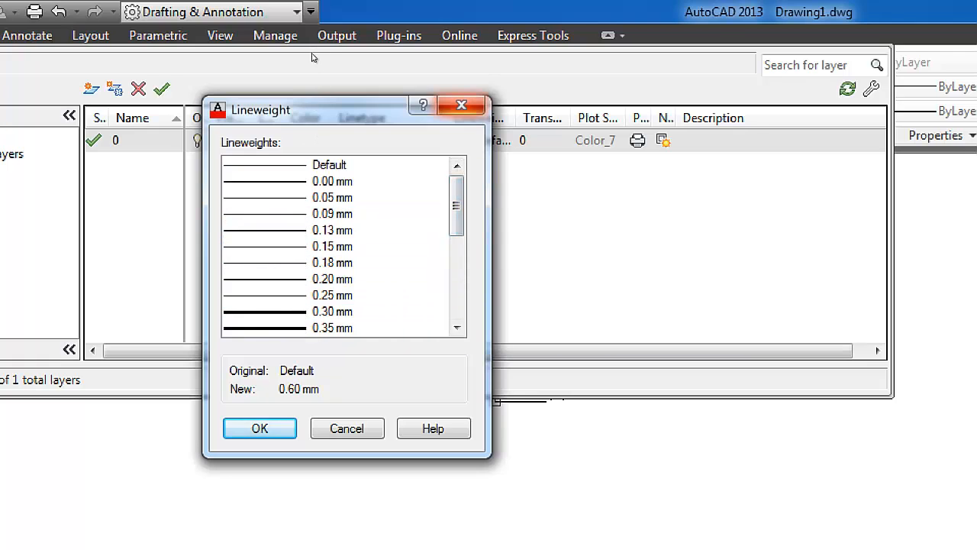
key("Escape")
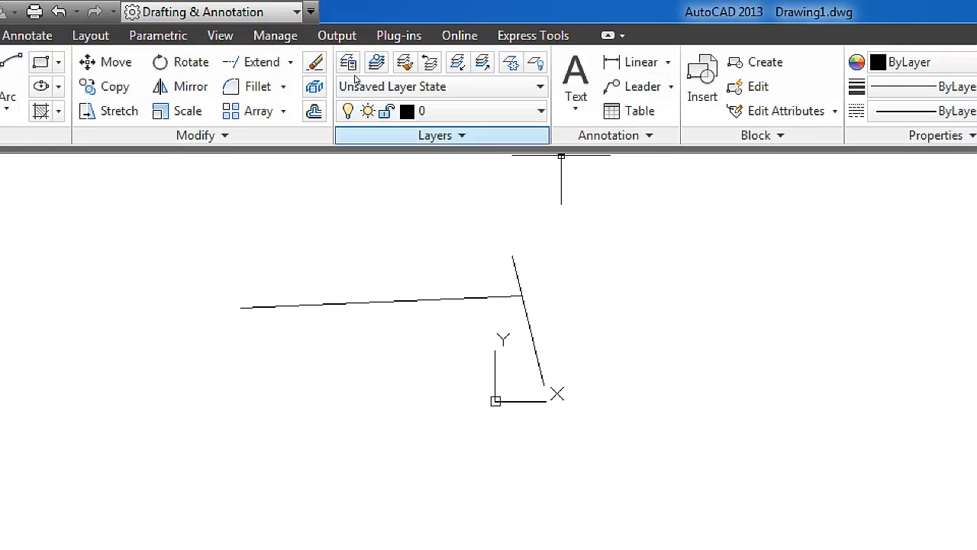
Erase both the nearly horizontal line and the steep line from the drawing
left_click(615, 135)
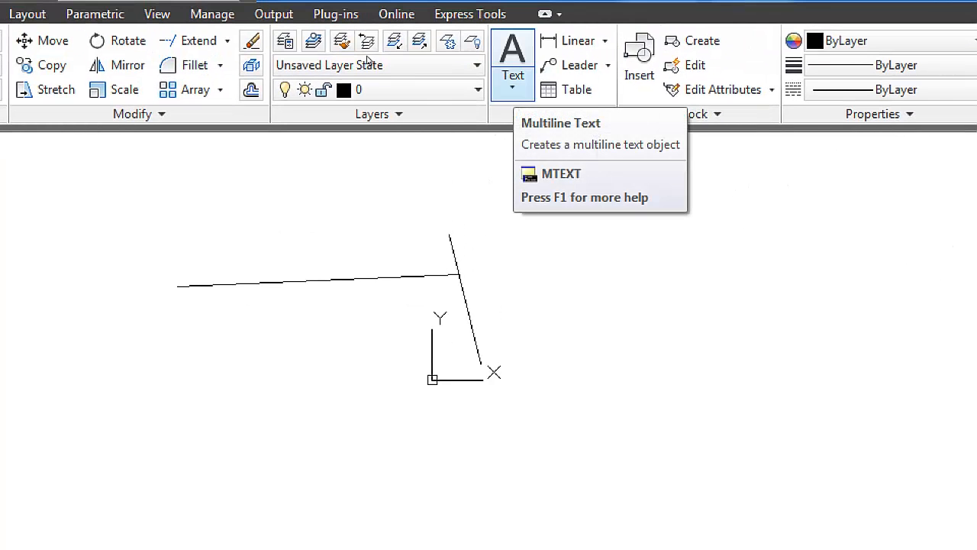
left_click(537, 384)
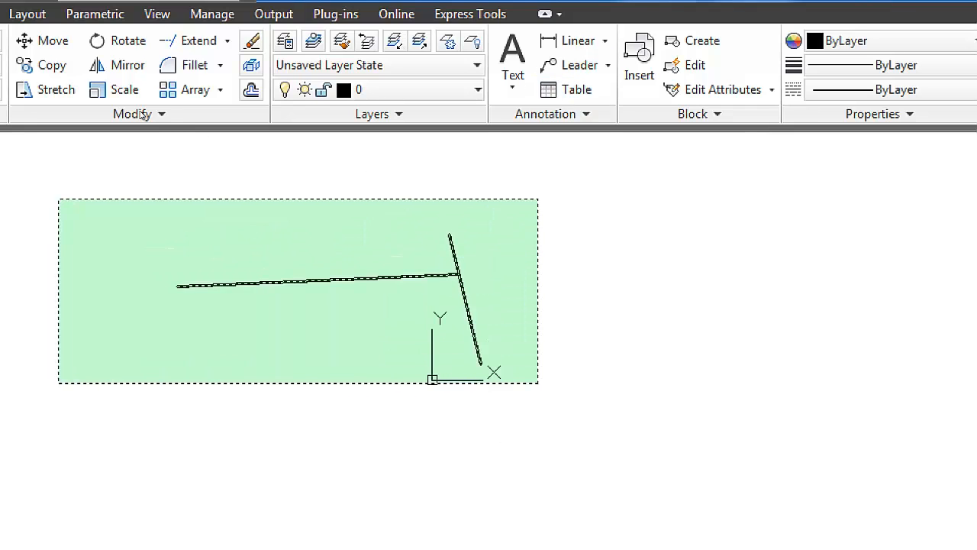
left_click(56, 201)
key("Delete")
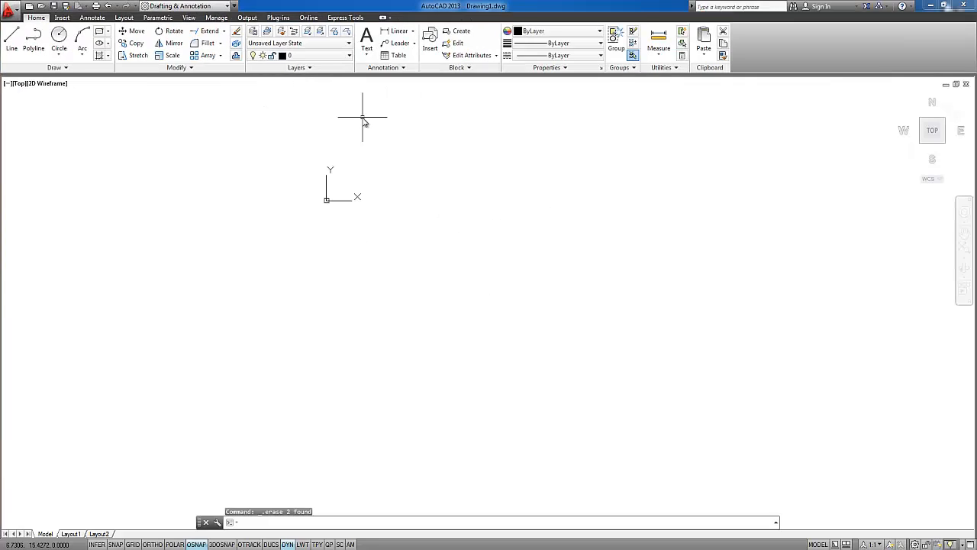
Draw two collinear horizontal lines end to end, each 50 units long, with Ortho mode on
key("l")
key("Return")
left_click(204, 357)
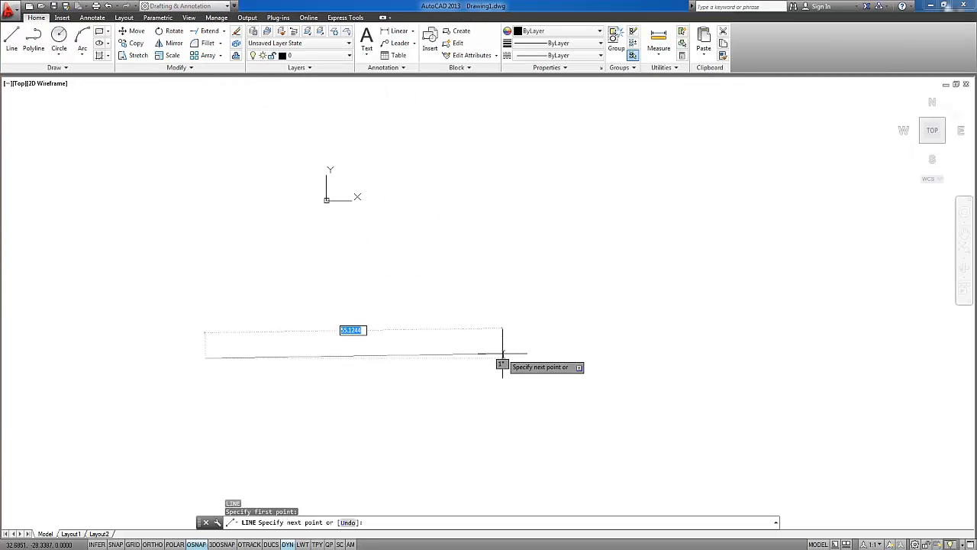
type("50")
key("F8")
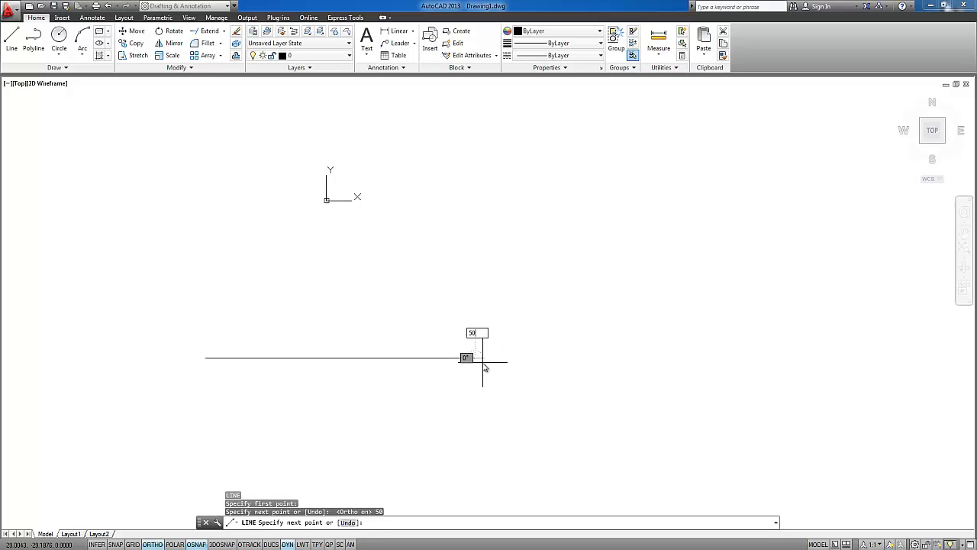
key("Return")
type("0")
key("Return")
type("0")
key("Return")
type("0")
key("Return")
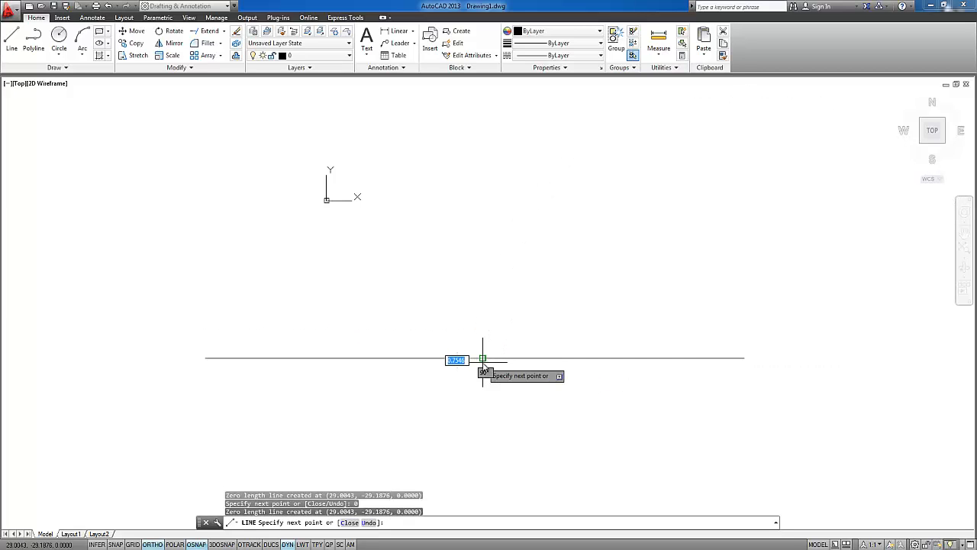
key("Return")
Inspect the separate segments of the horizontal line by selecting them in turn and clearing each selection
left_click(519, 374)
left_click(488, 344)
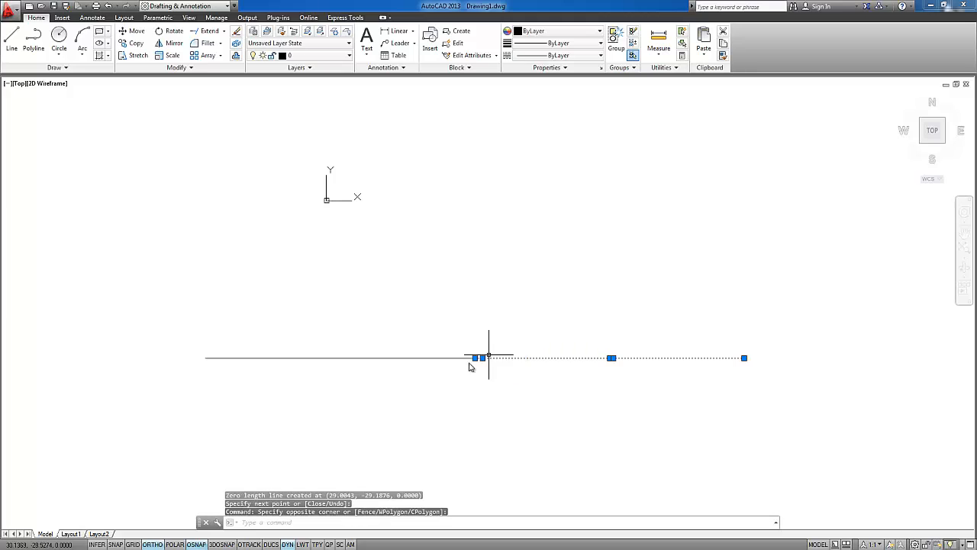
key("Escape")
left_click(408, 384)
left_click(352, 336)
key("Escape")
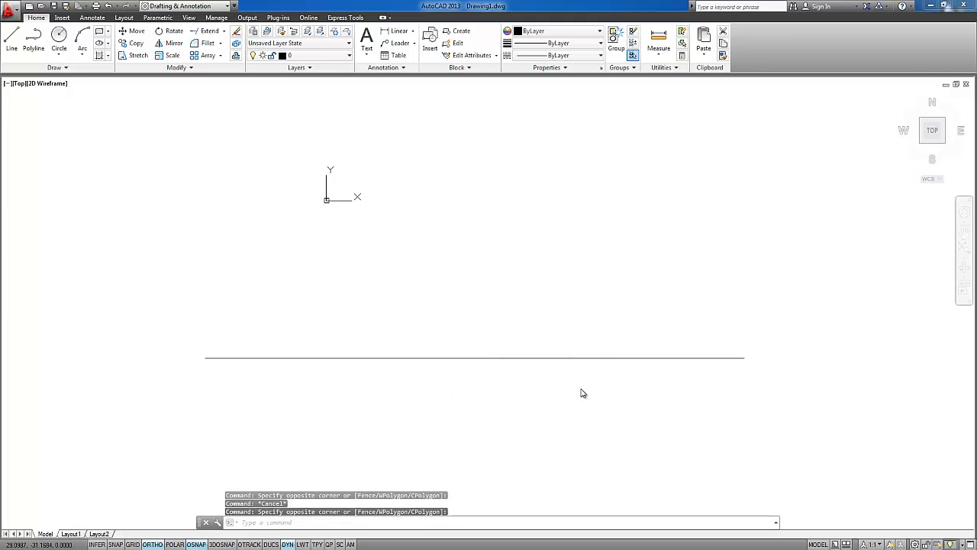
left_click(581, 394)
left_click(559, 340)
key("Escape")
middle_click_drag(626, 286, 636, 267)
middle_click_drag(465, 281, 452, 288)
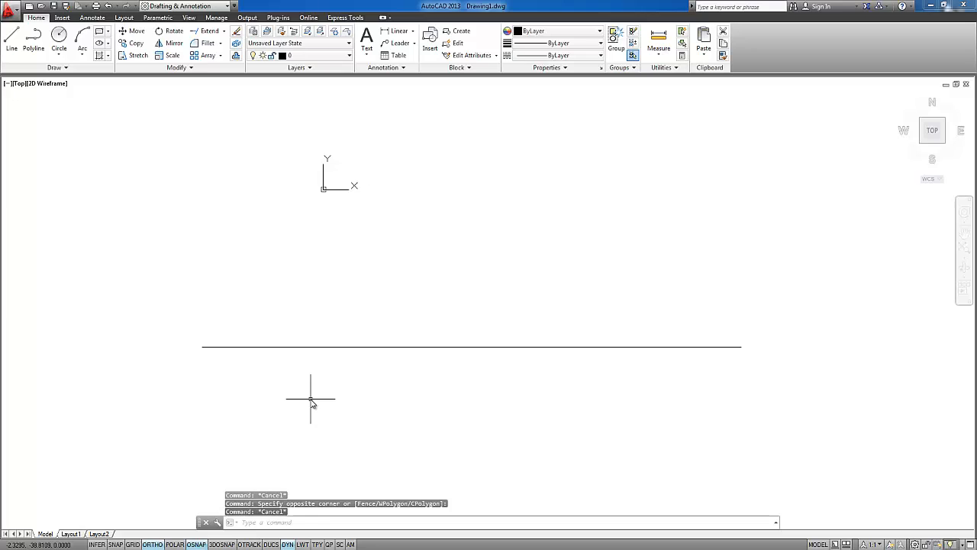
Add a linear dimension to the left segment, placing the dimension line above it
type("dli")
key("Return")
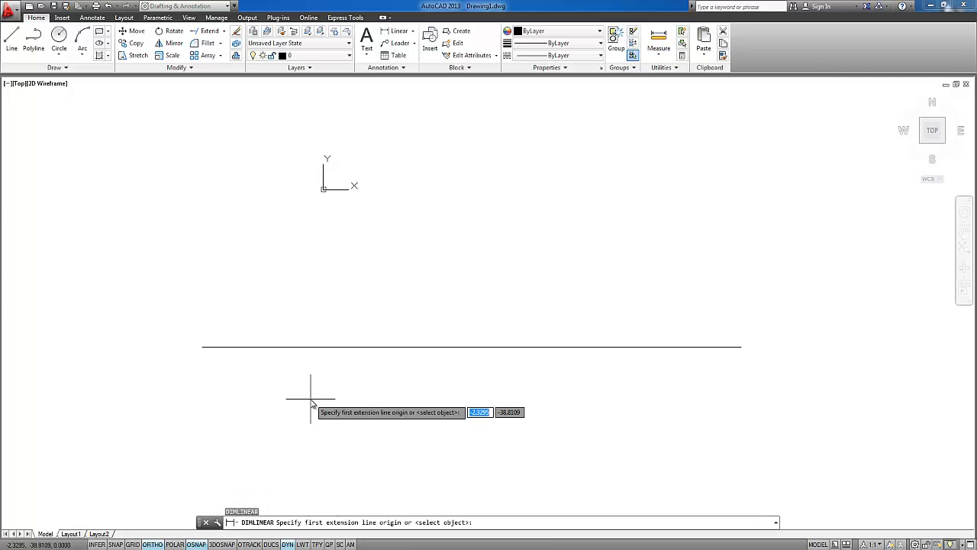
left_click(202, 348)
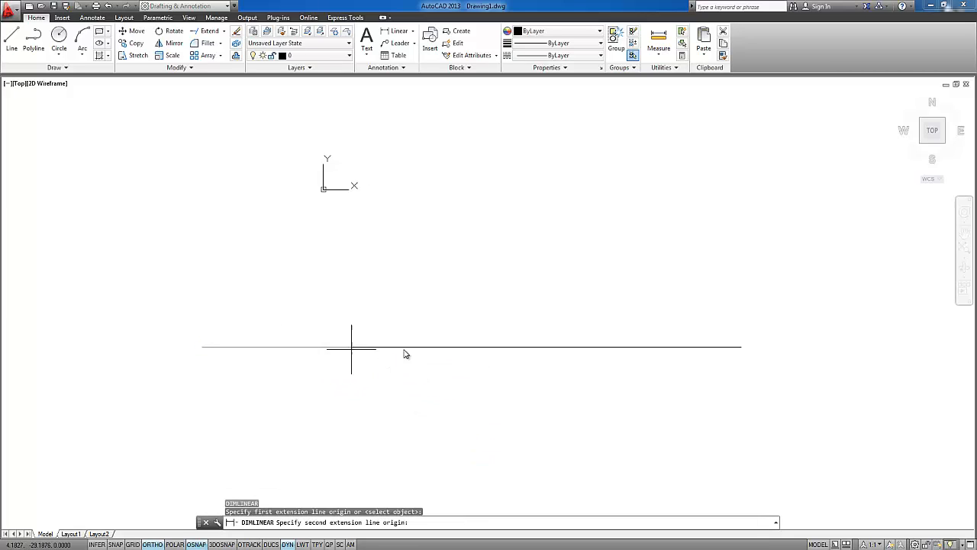
left_click(472, 347)
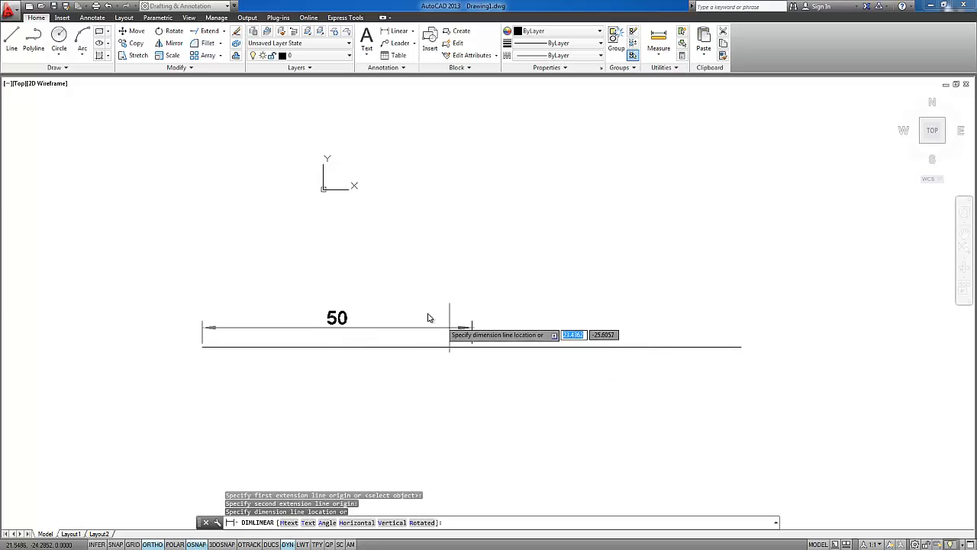
left_click(400, 278)
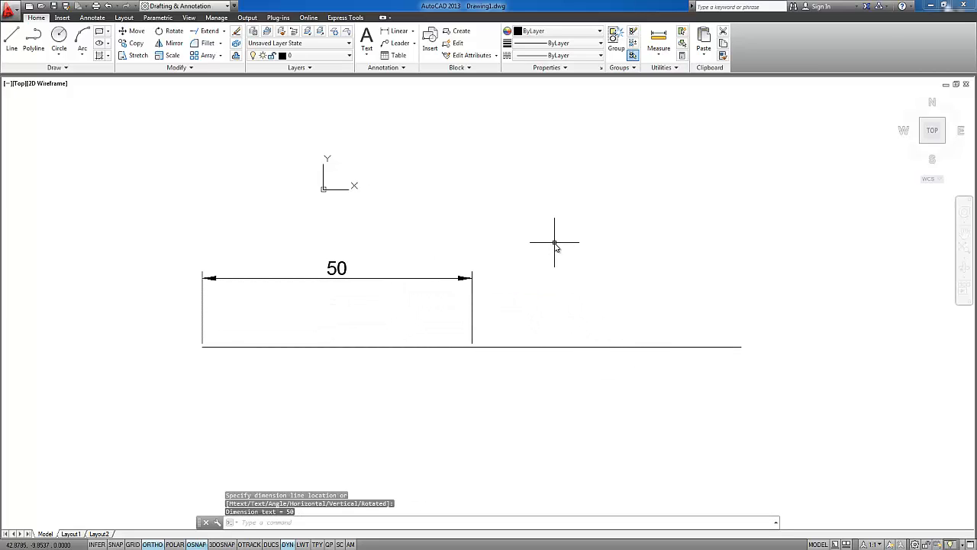
Continue the dimension chain from the left segment's dimension to the far right end of the horizontal line
key("Return")
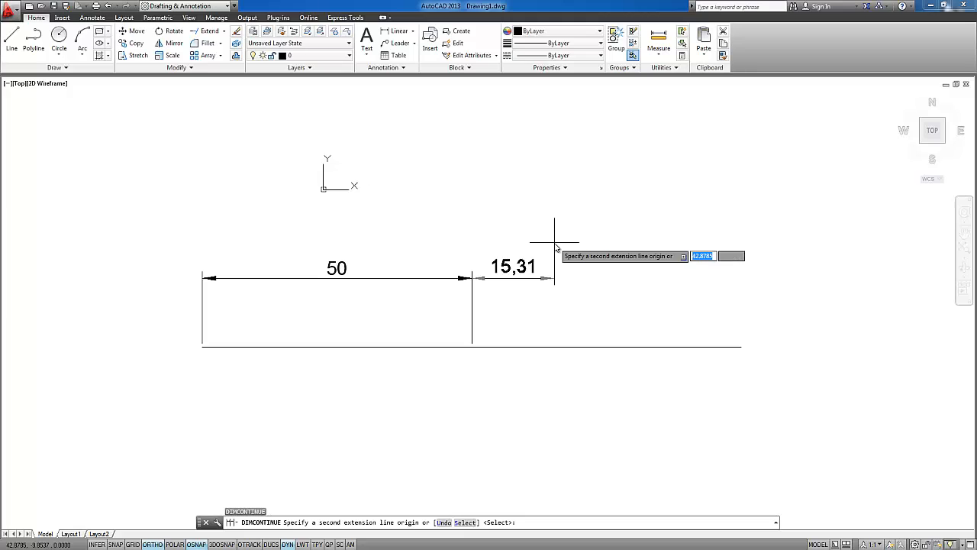
left_click(742, 346)
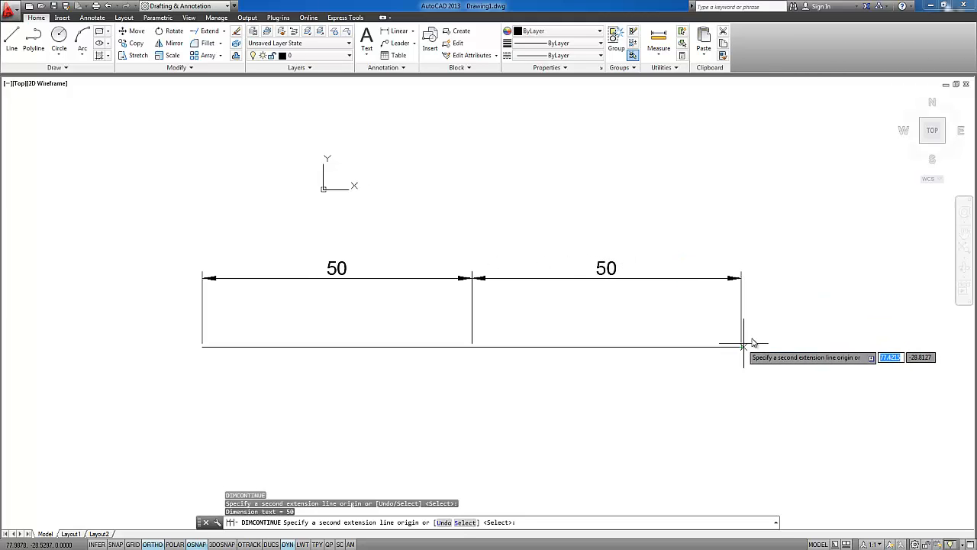
key("Return")
middle_click_drag(507, 271, 509, 255)
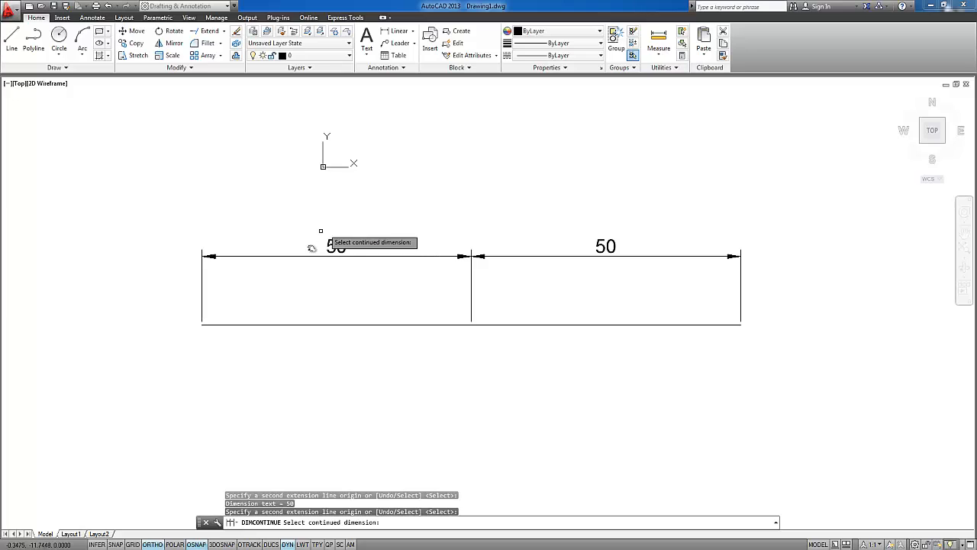
scroll(347, 258, "down", 1)
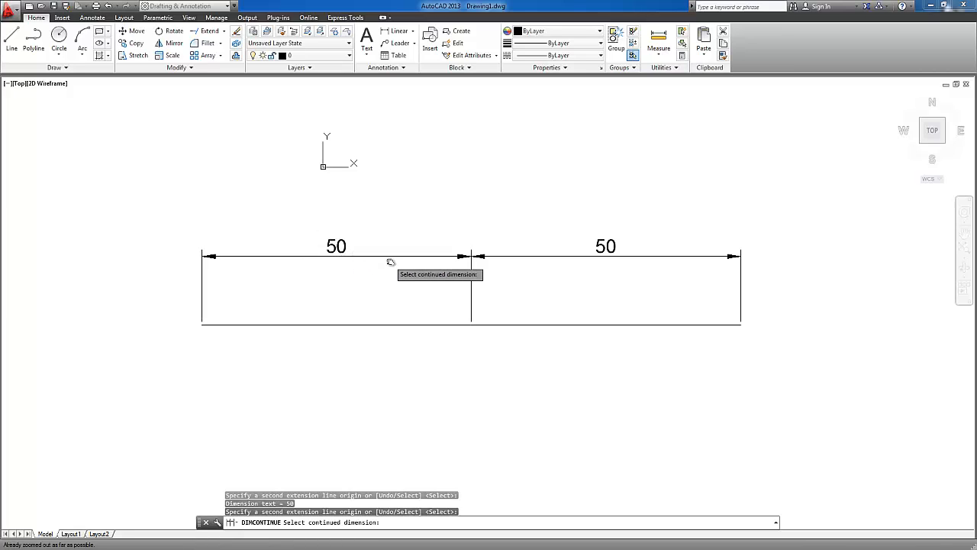
mouse_move(390, 262)
middle_mouse_down()
mouse_move(364, 293)
mouse_move(352, 289)
middle_mouse_up()
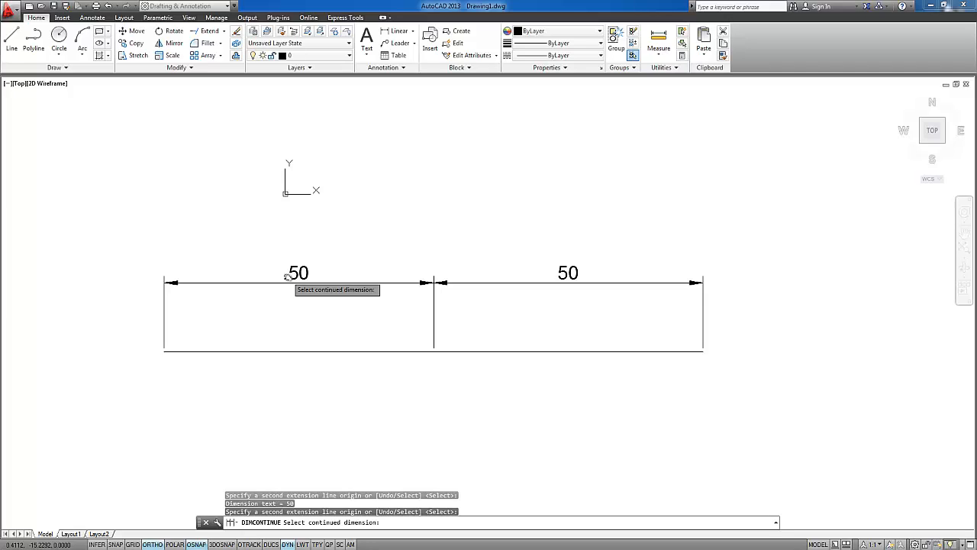
Examine the current text, dimension, multileader and table styles, and cancel the running Continue dimension command
left_click(400, 68)
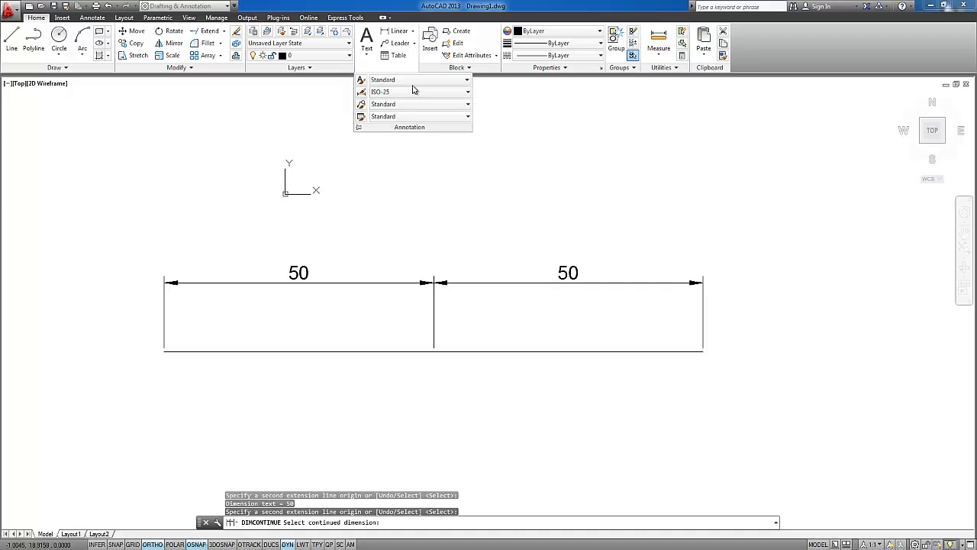
key("Escape")
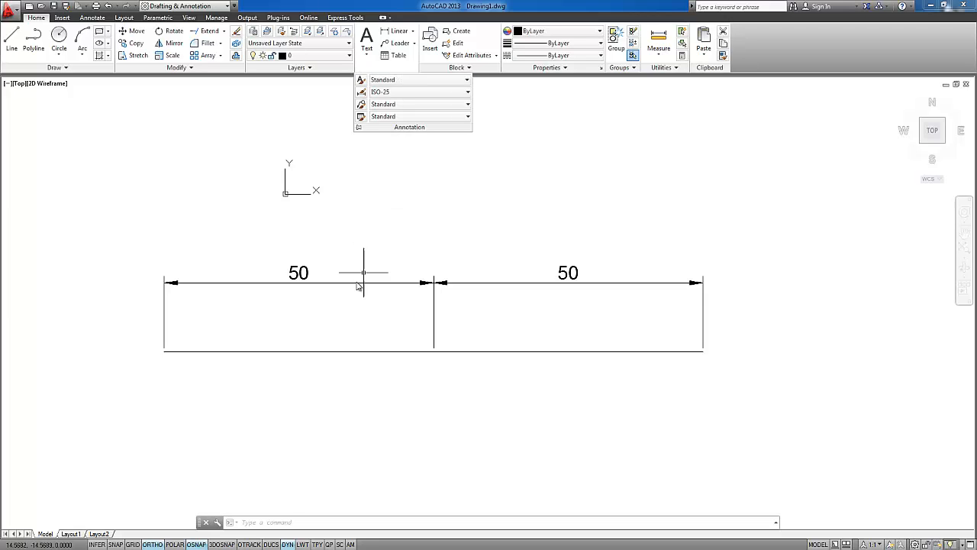
key("Escape")
Examine the left dimension's text and arrowheads up close, leaving the dimension unselected
middle_click_drag(343, 257, 399, 229)
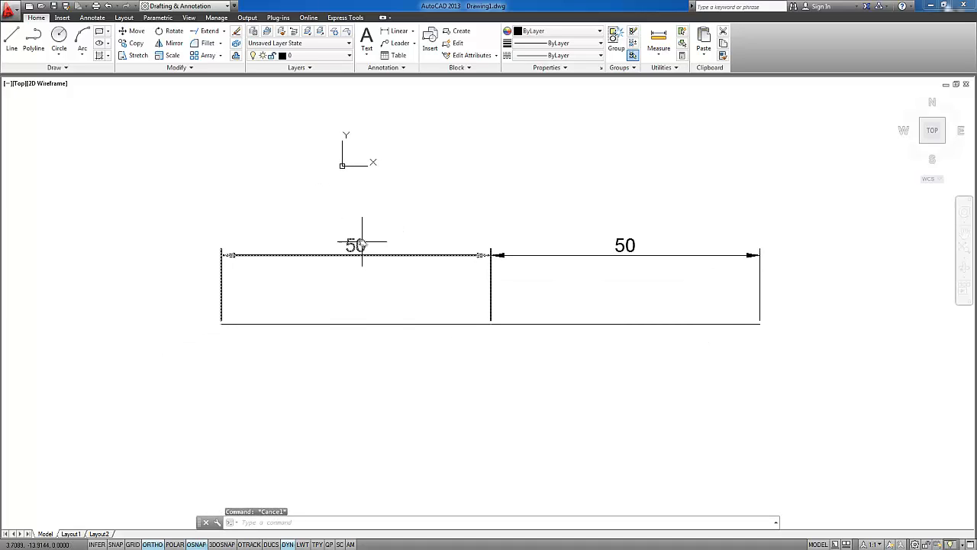
scroll(357, 247, "up", 4)
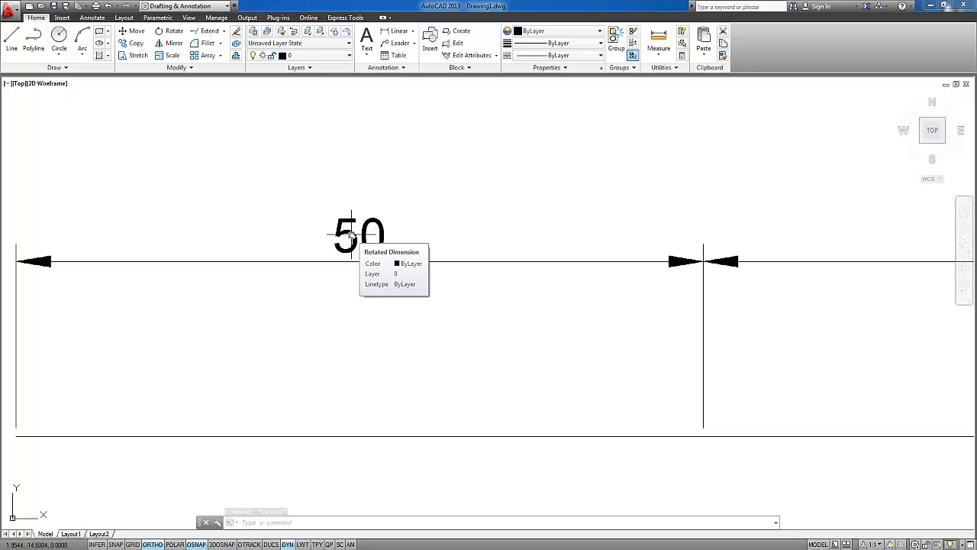
left_click(336, 223)
key("Escape")
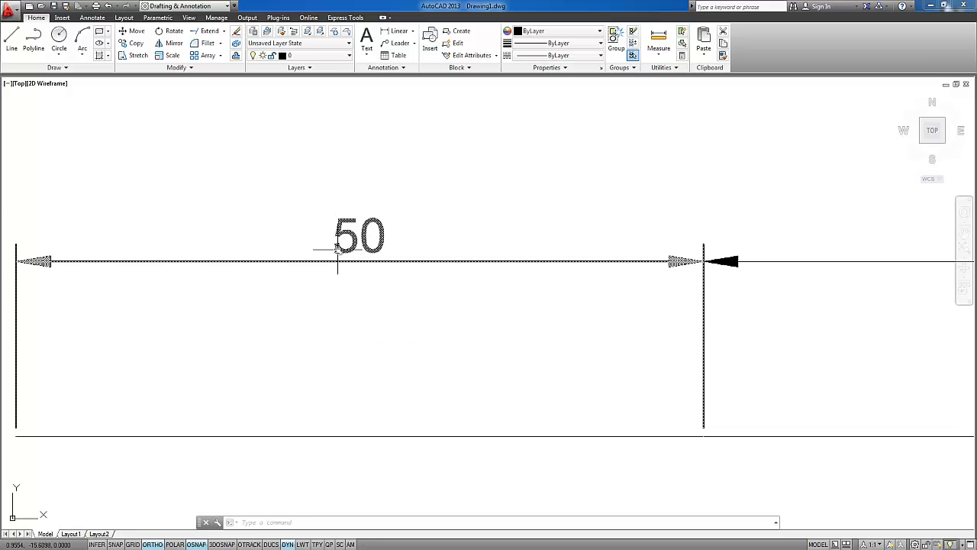
mouse_move(338, 249)
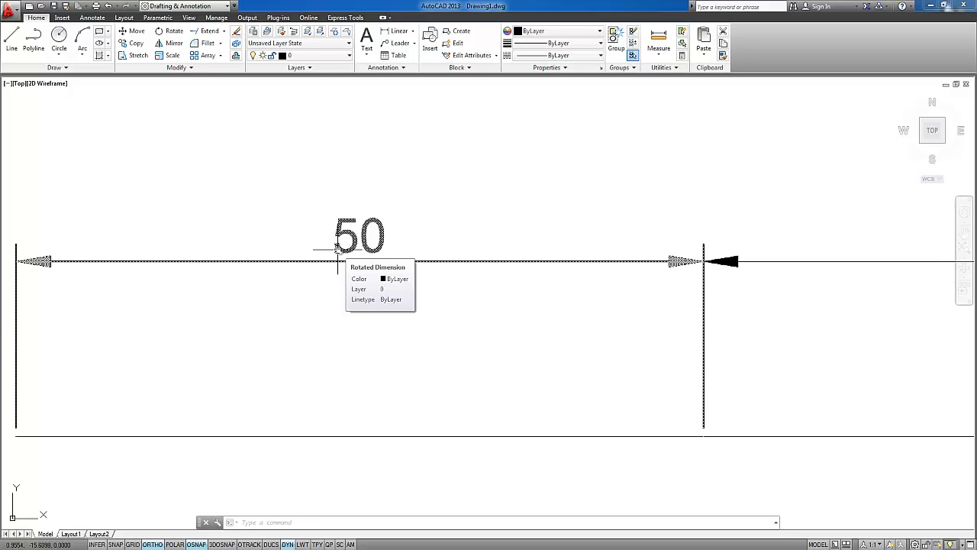
scroll(353, 260, "down", 4)
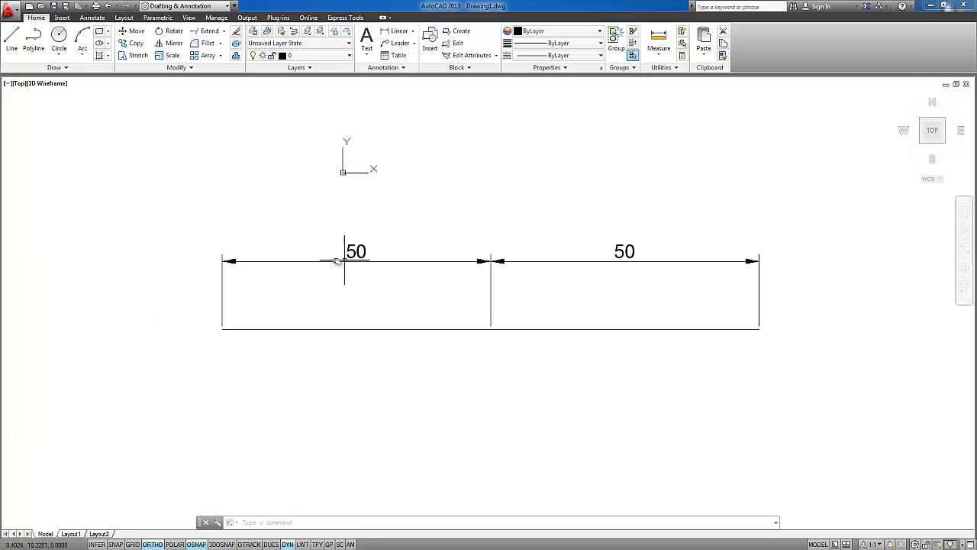
left_click(344, 257)
key("Escape")
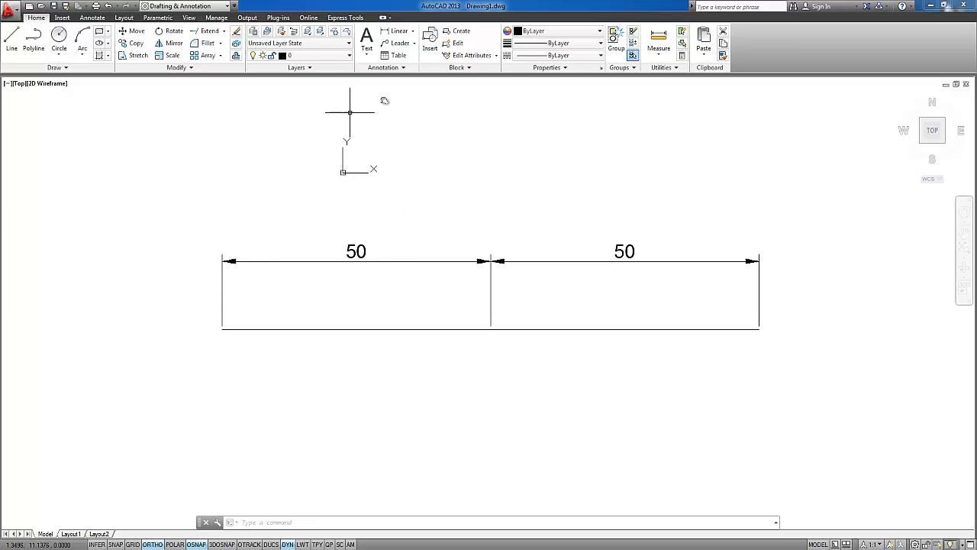
Show the additional Block tools
left_click(397, 71)
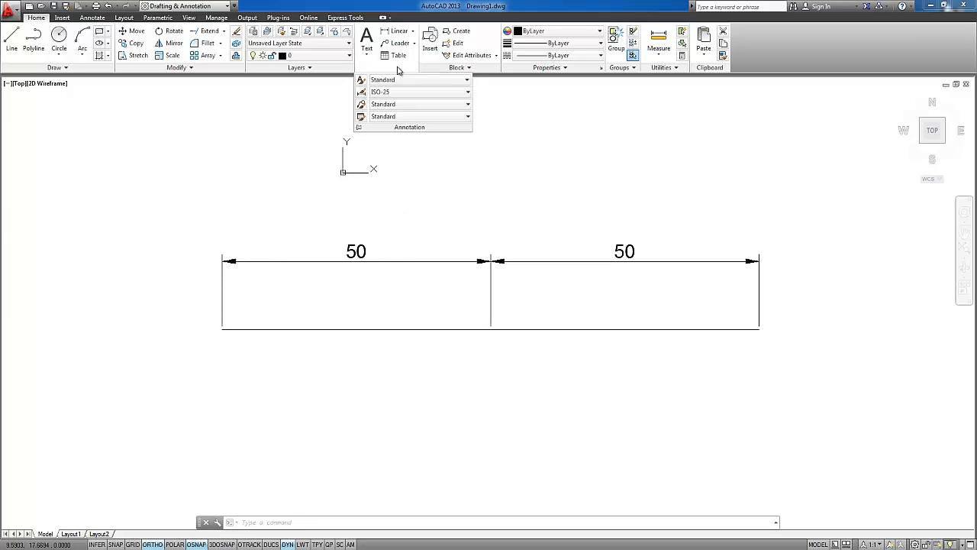
left_click(465, 71)
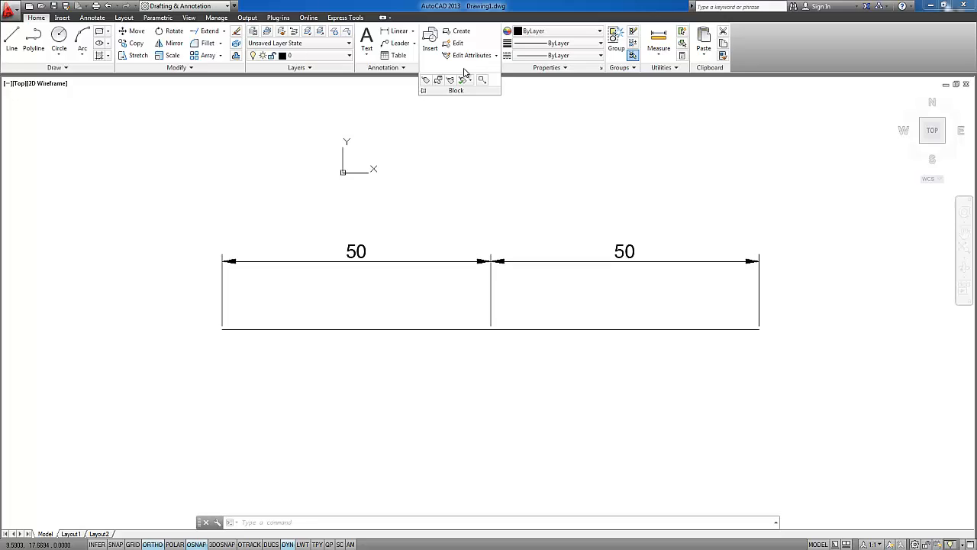
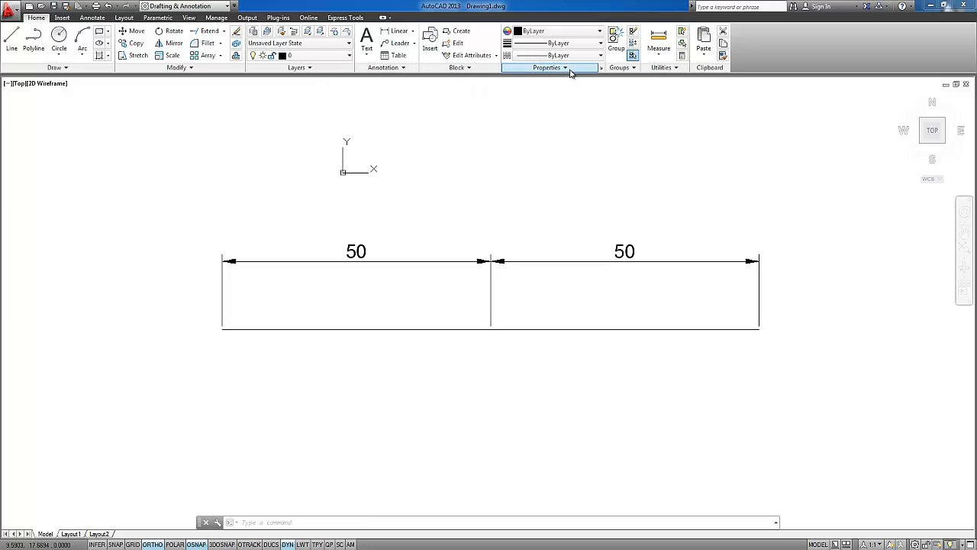
Show the measuring tools available for distance, radius, angle, area and volume
left_click(565, 67)
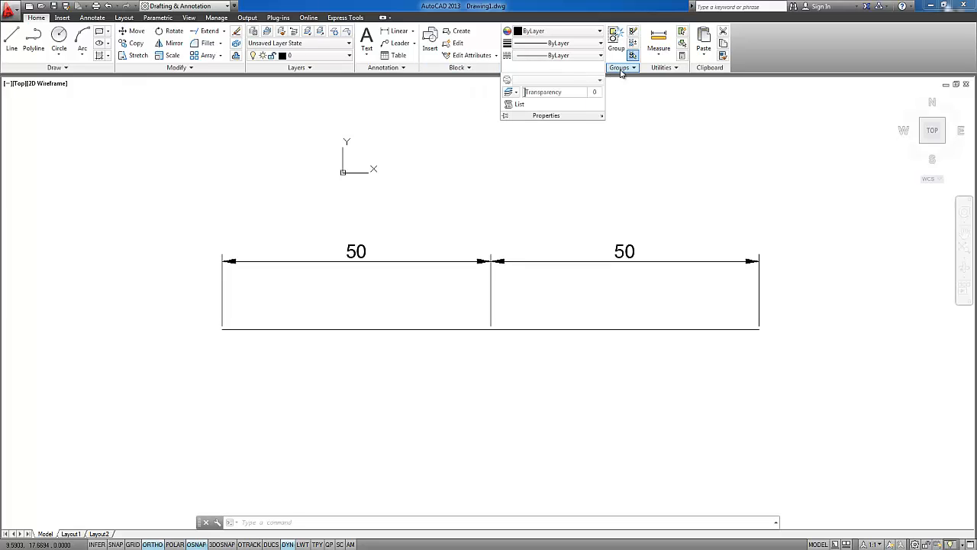
left_click(659, 50)
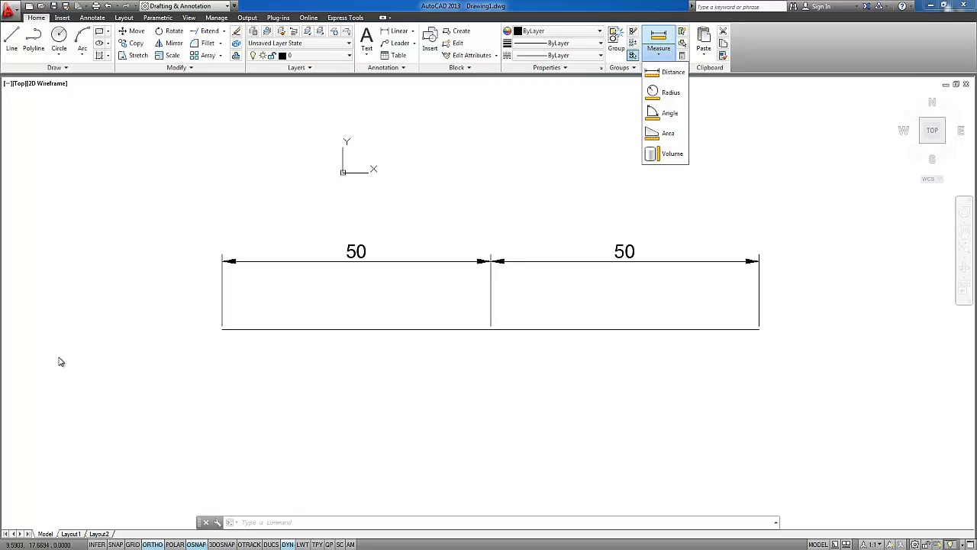
left_click(238, 265)
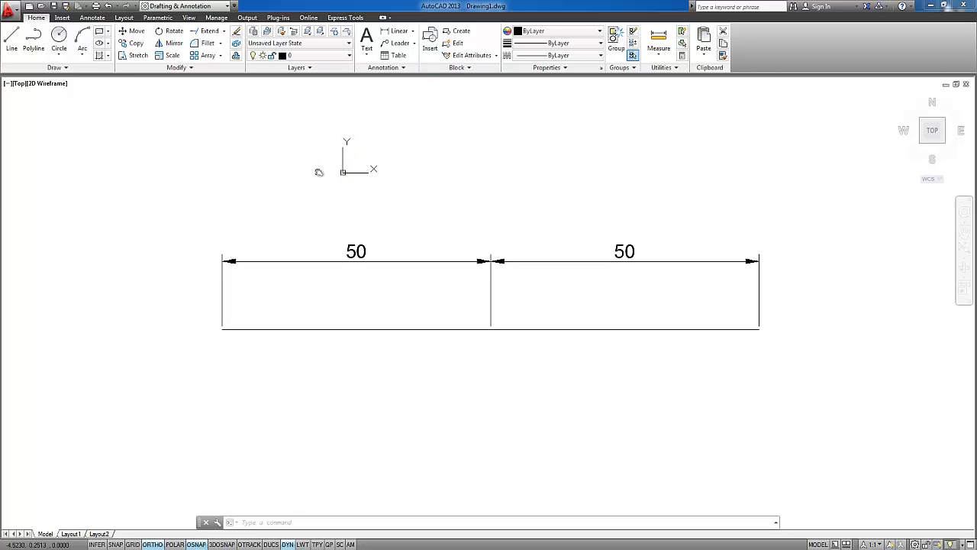
middle_click_drag(319, 170, 387, 222)
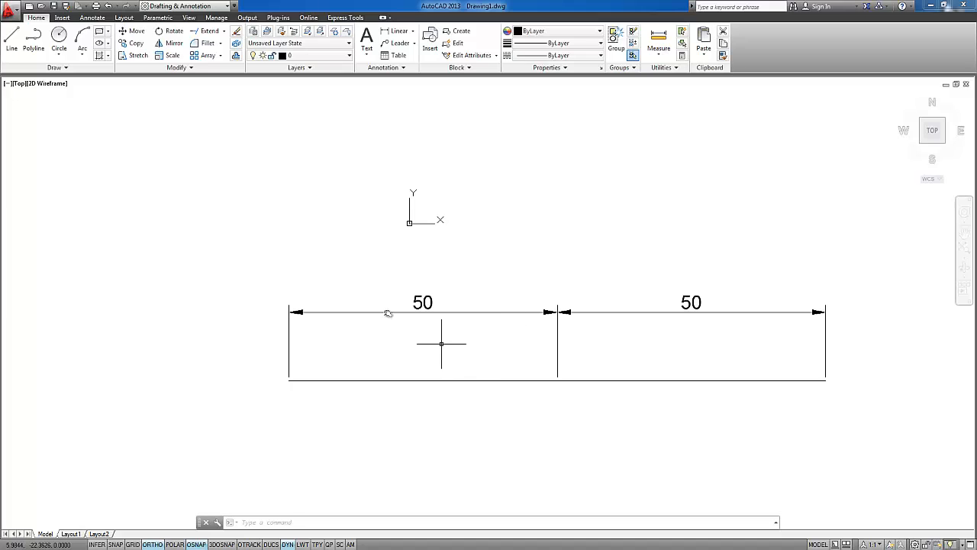
View the drawing in Layout1 and Layout2 and compare how the two sheets present it
left_click(69, 534)
left_click(97, 535)
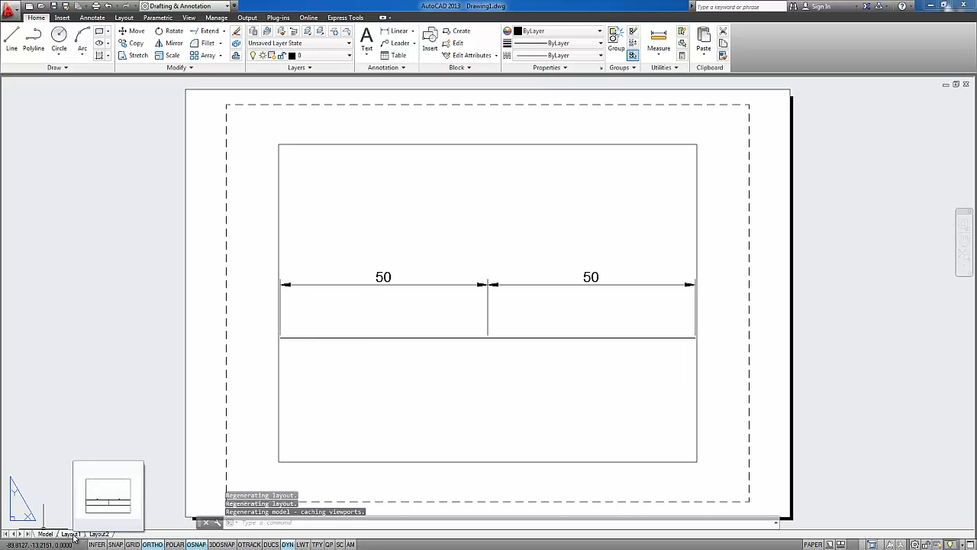
left_click(74, 535)
left_click(98, 535)
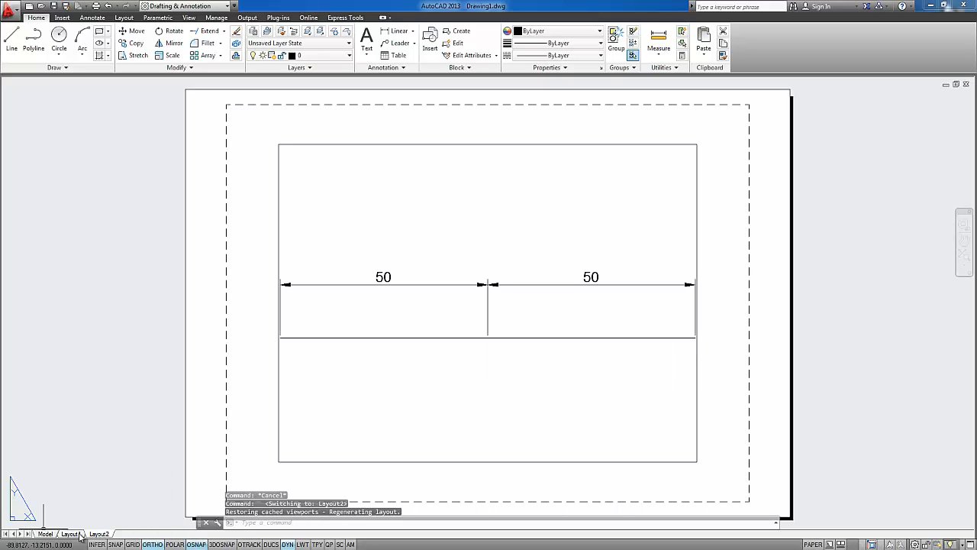
mouse_move(76, 537)
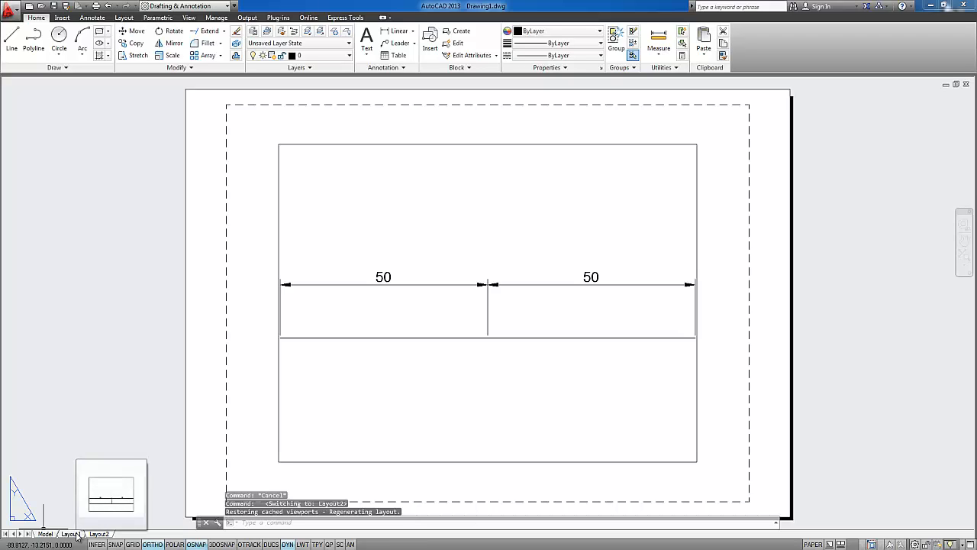
left_click(77, 537)
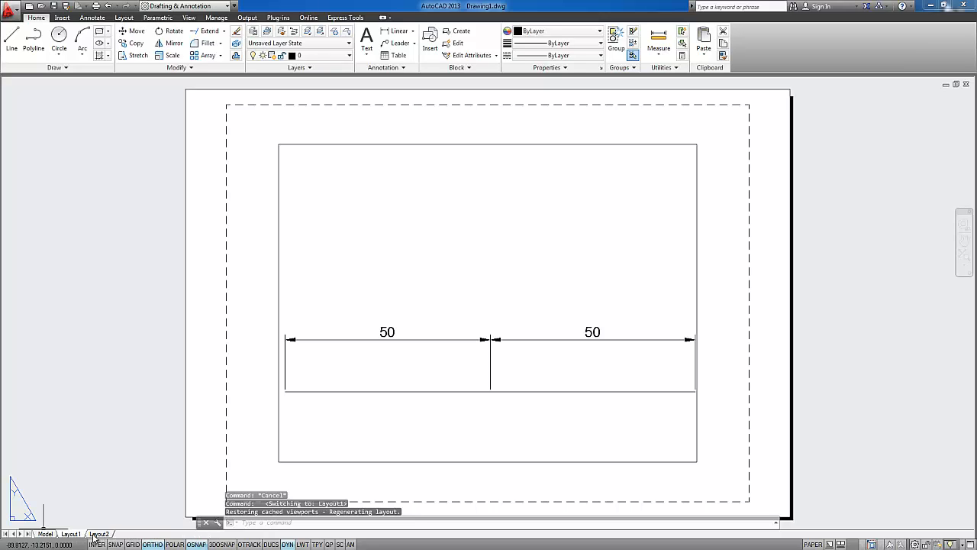
Switch between model space and Layout1 to compare the dimensioned line in both environments
left_click(45, 534)
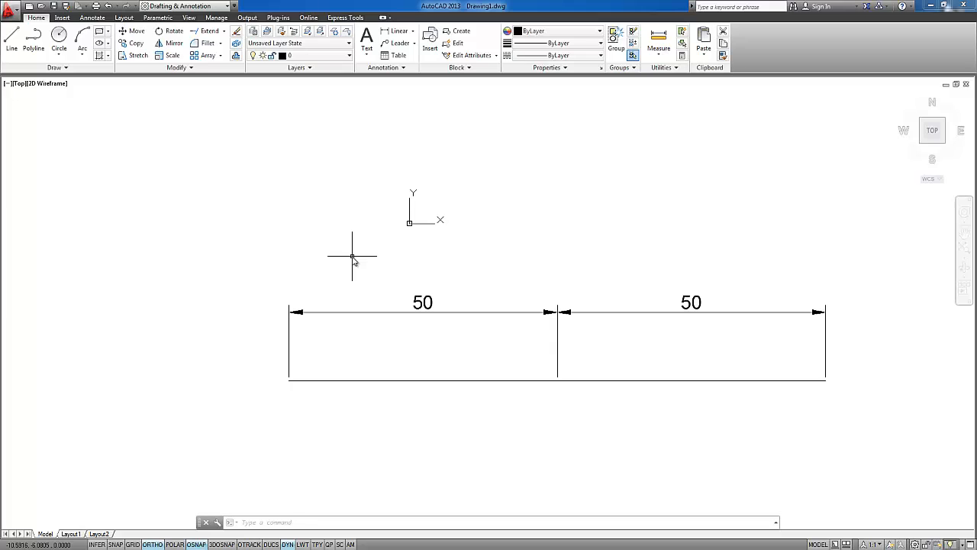
left_click(70, 534)
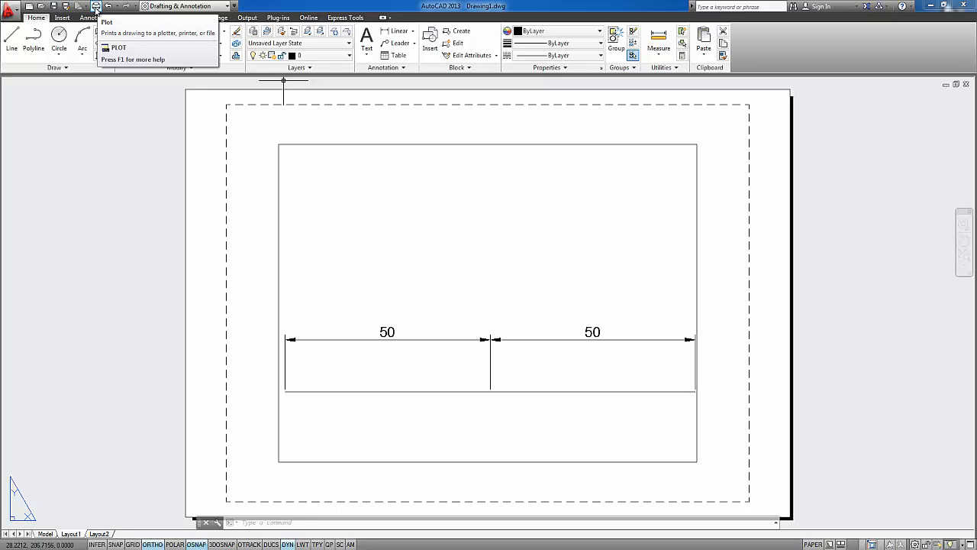
left_click(52, 534)
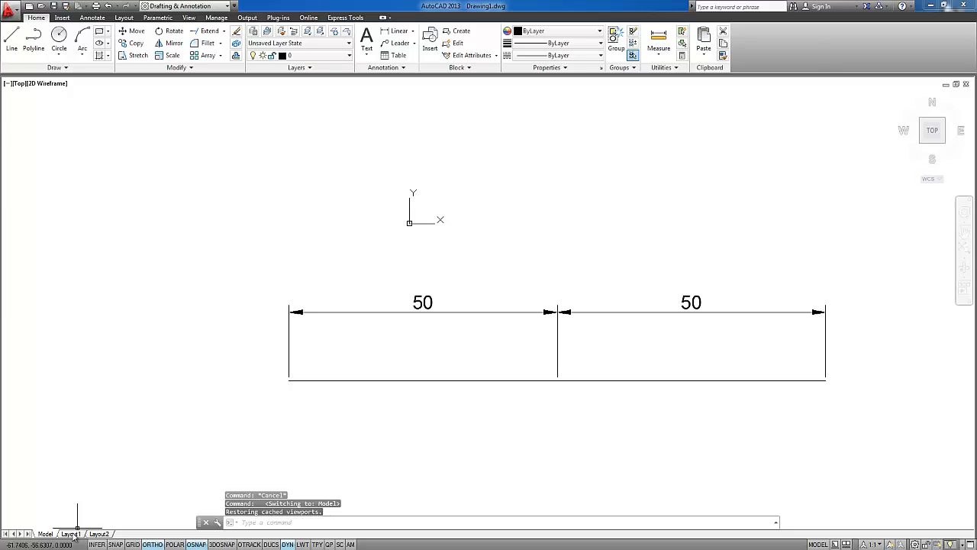
left_click(72, 534)
mouse_move(99, 534)
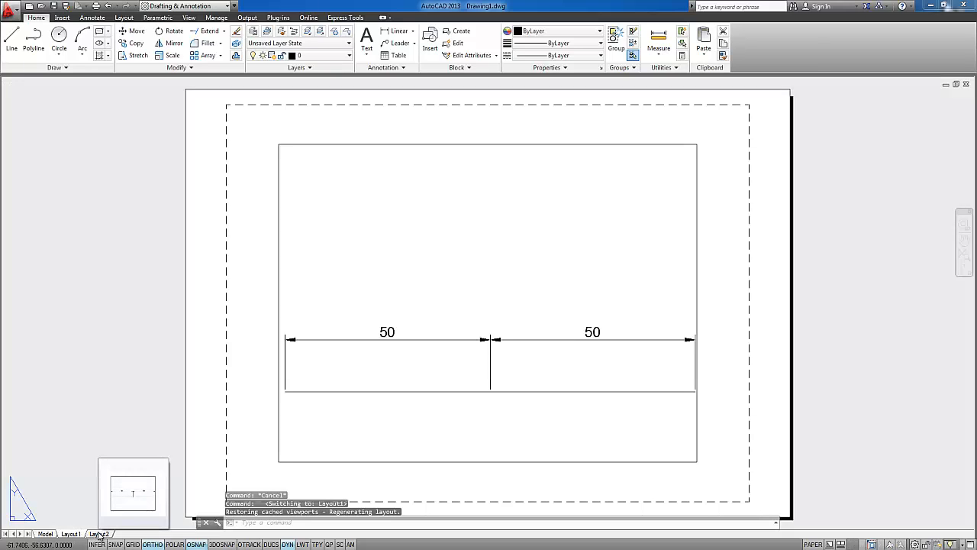
Erase the horizontal line and its dimensions in model space with one window selection
left_click(45, 534)
left_click(687, 375)
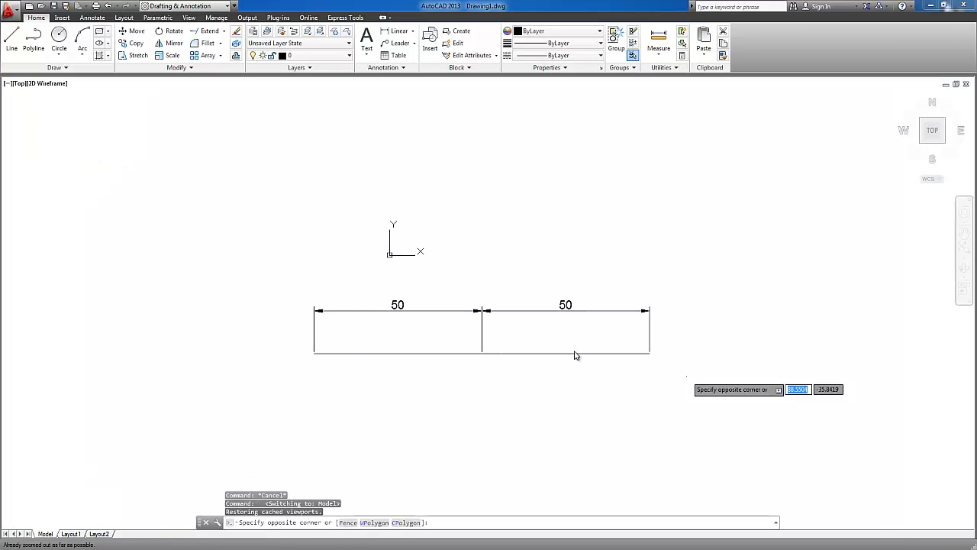
left_click(262, 287)
key("Delete")
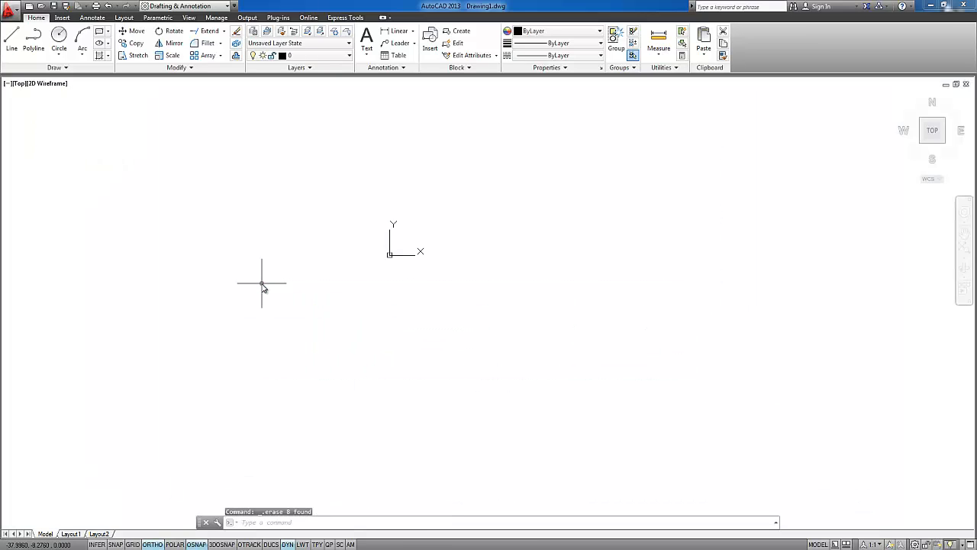
Check Layout1 after the erasure and return to model space
middle_click_drag(425, 219, 279, 261)
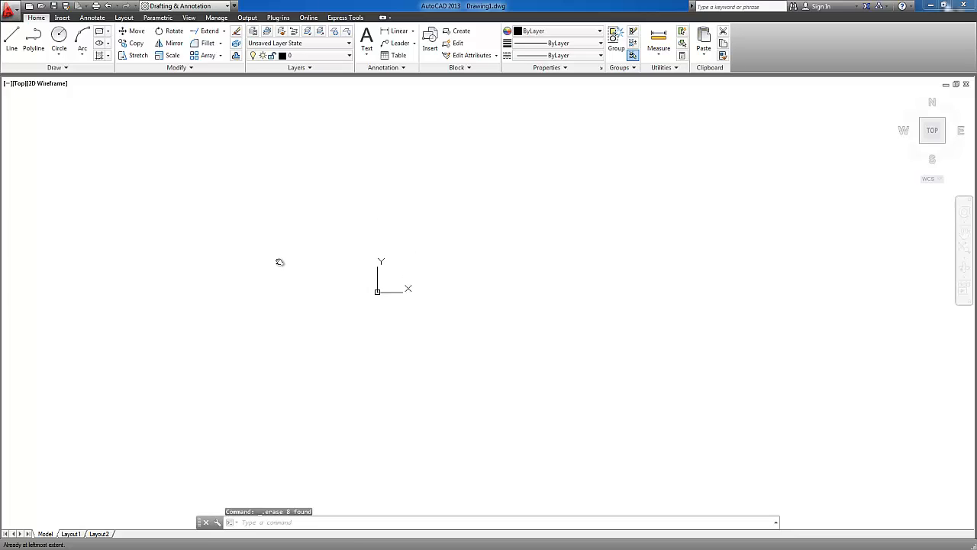
left_click(70, 534)
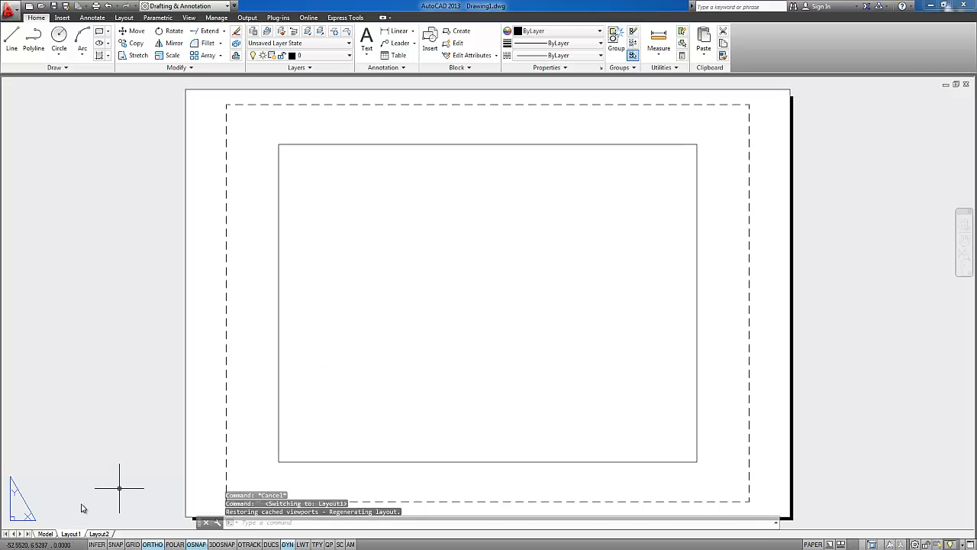
left_click(46, 534)
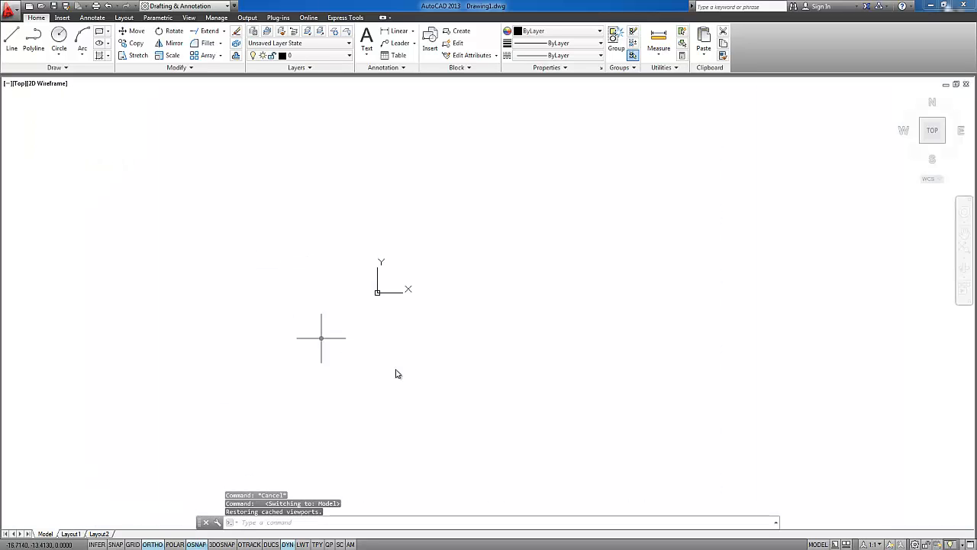
Draw a rectangle 1000 wide and 700 high from a freely picked lower-left corner in model space
middle_click(494, 275)
middle_click(494, 275)
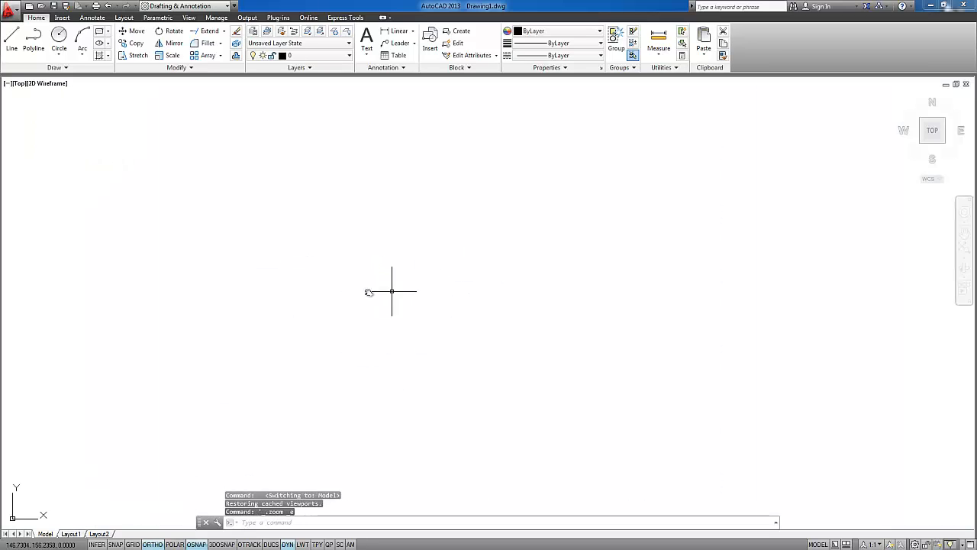
middle_click_drag(217, 273, 197, 351)
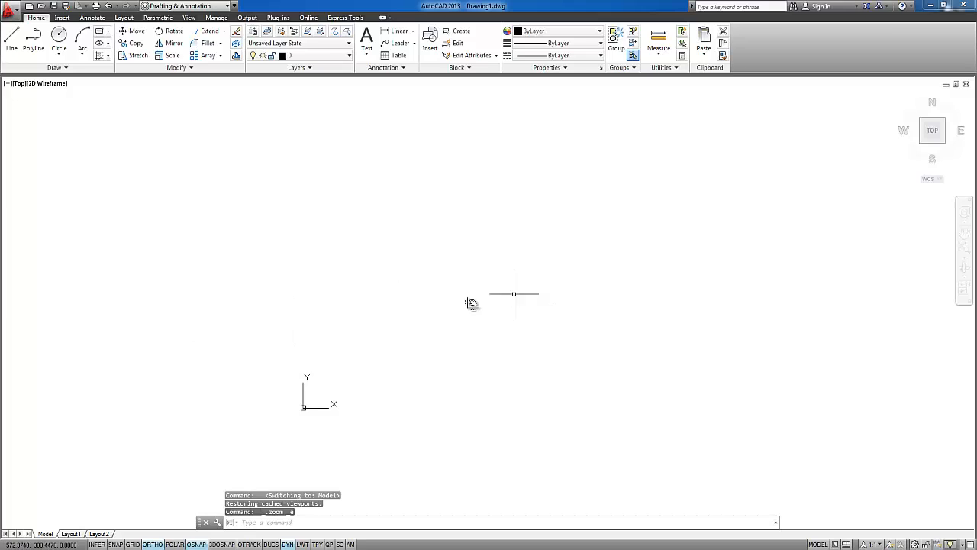
middle_click(456, 303)
middle_click(456, 303)
type("rec")
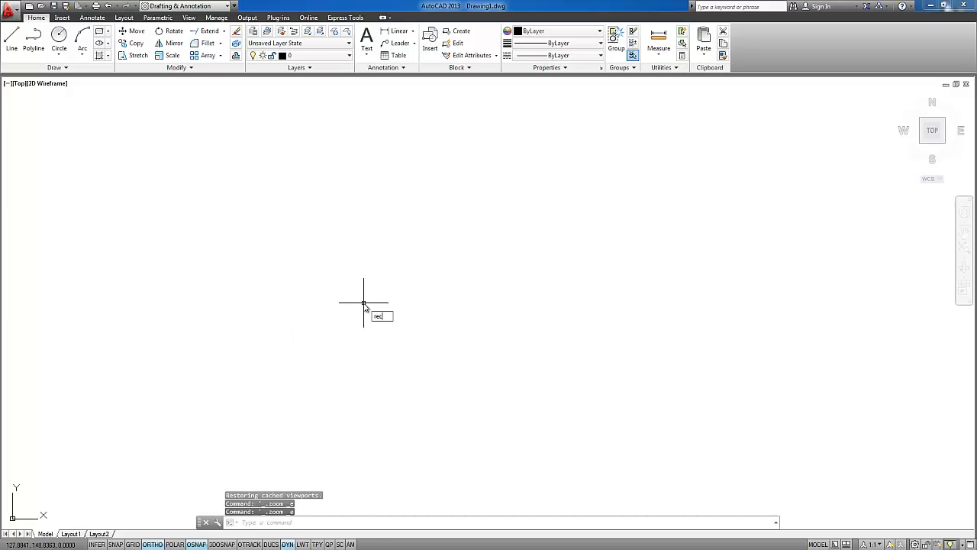
key("Return")
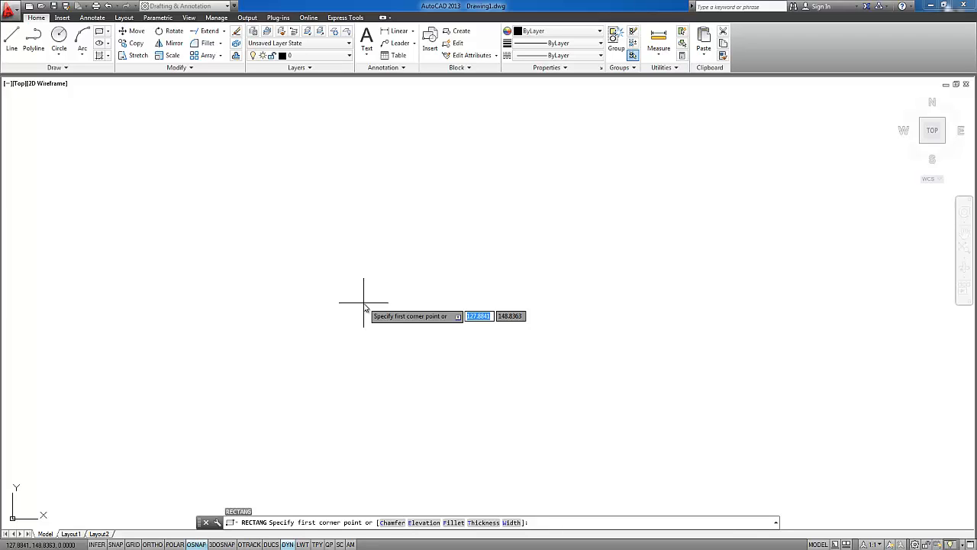
left_click(195, 428)
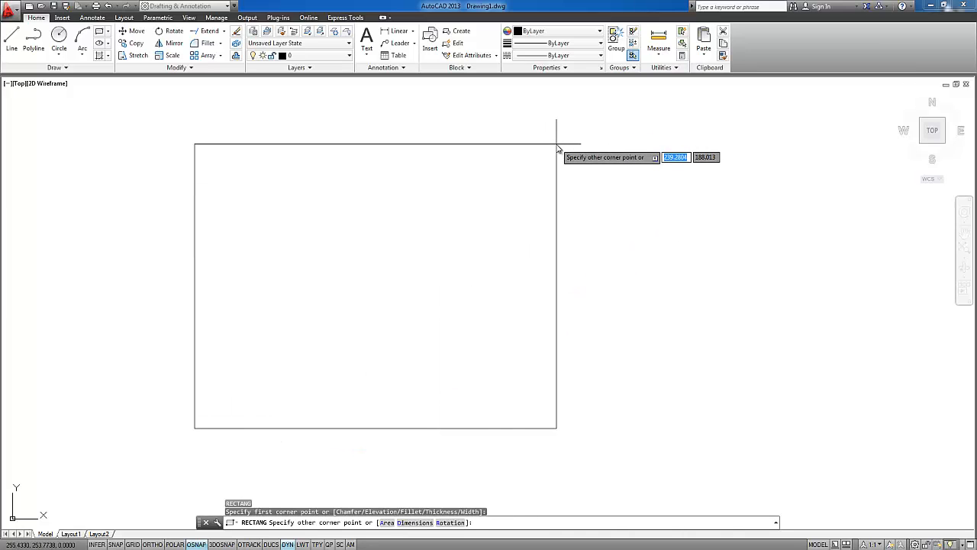
type("1")
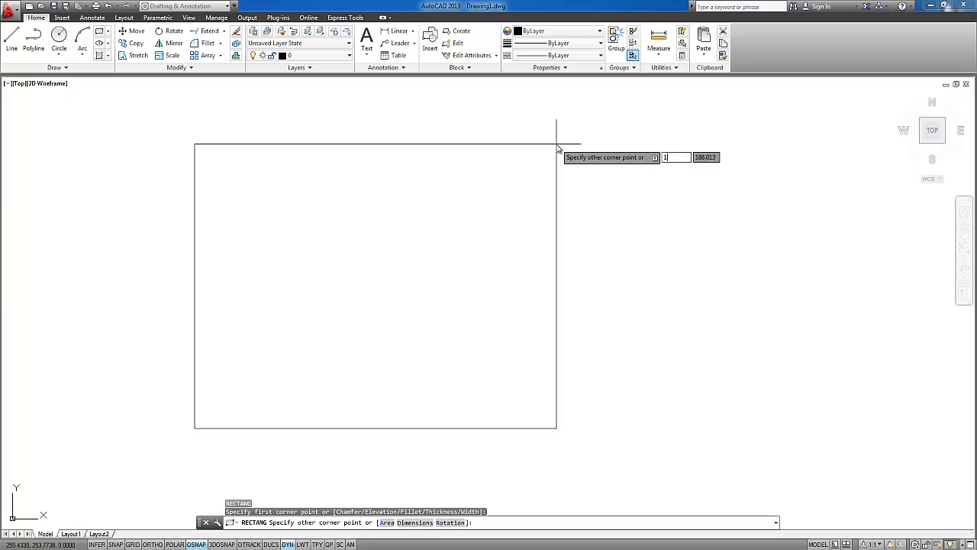
type("000")
key("Tab")
type("700")
key("Return")
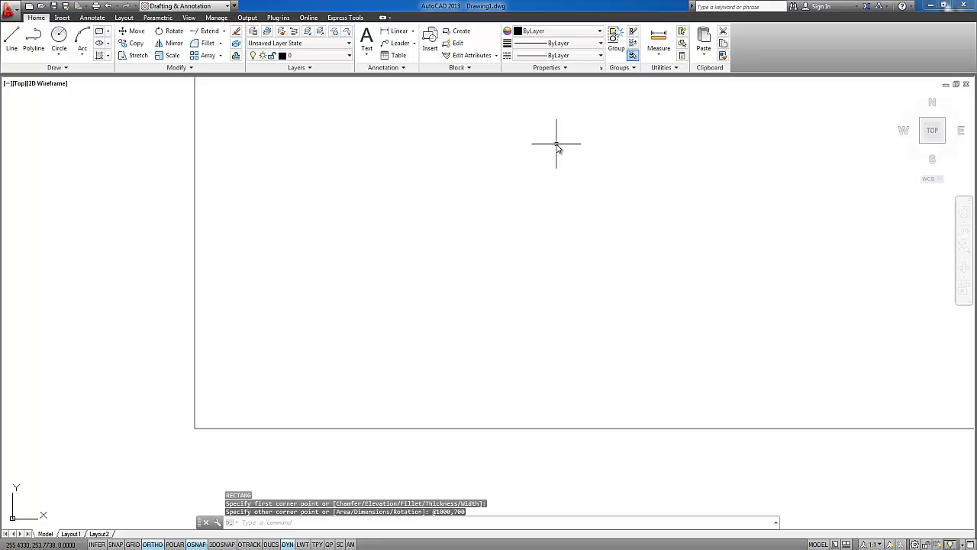
Draw a second rectangle 10 wide and 7 high in the empty space to the right of the large rectangle
middle_click(536, 188)
middle_click(536, 189)
scroll(536, 190, "down", 1)
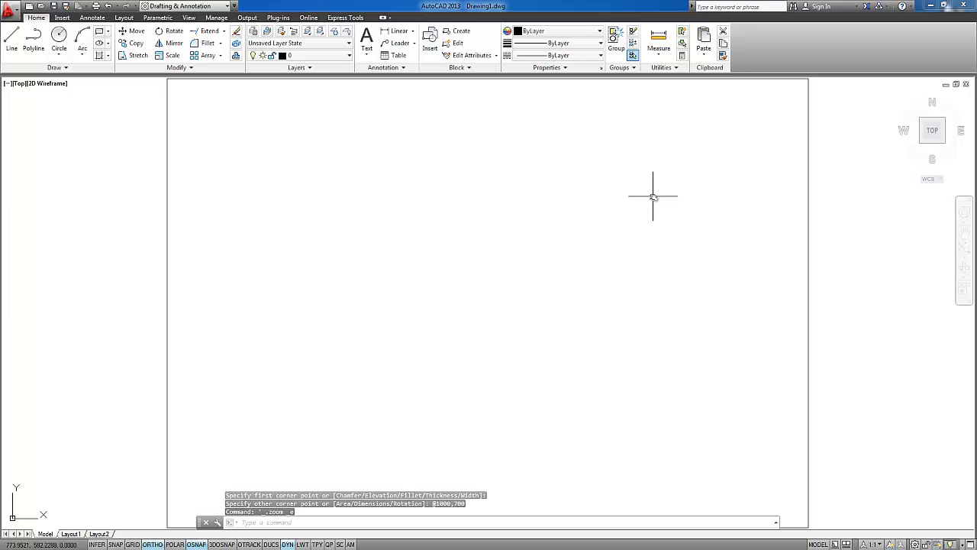
middle_click_drag(654, 197, 417, 214)
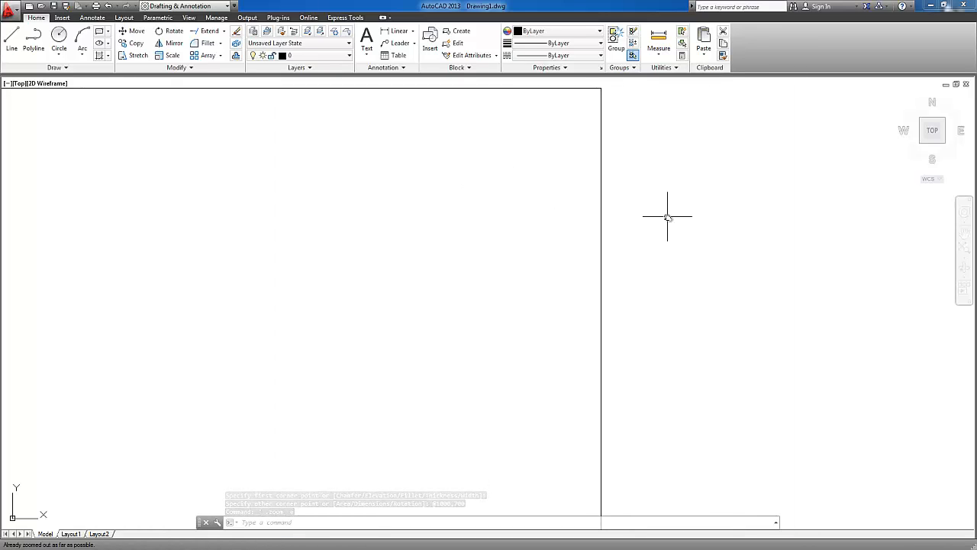
key("Return")
left_click(721, 304)
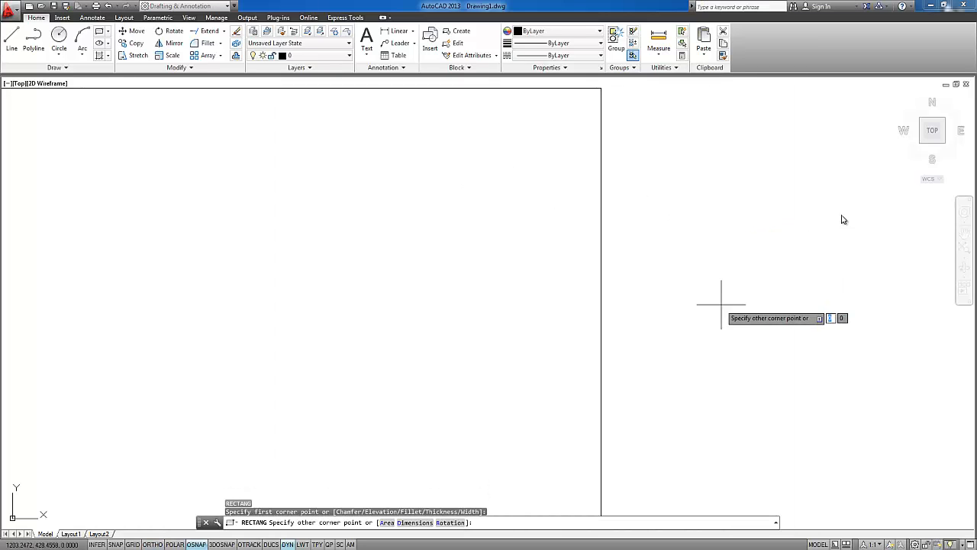
type("10")
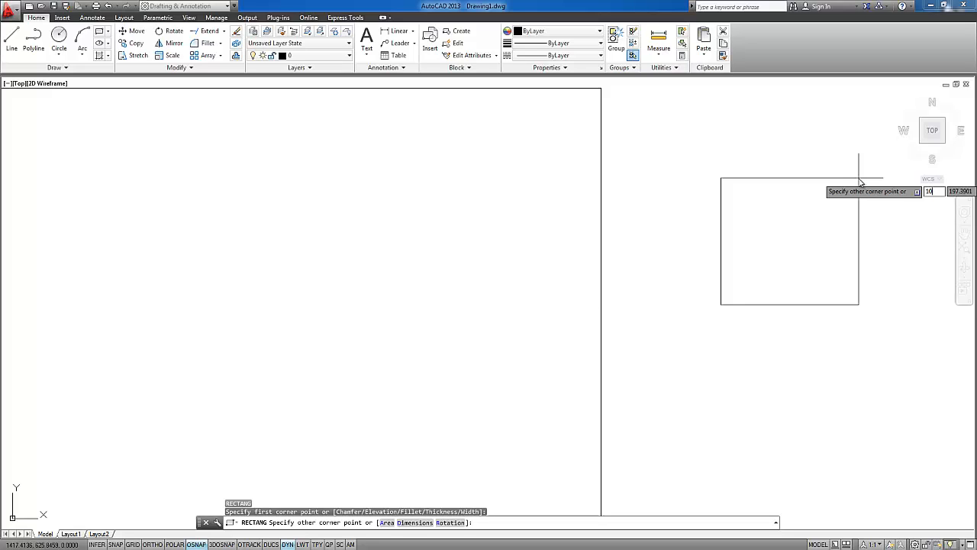
type(",7")
key("Return")
Examine the small rectangle up close and compare its size with the large rectangle
scroll(824, 206, "down", 2)
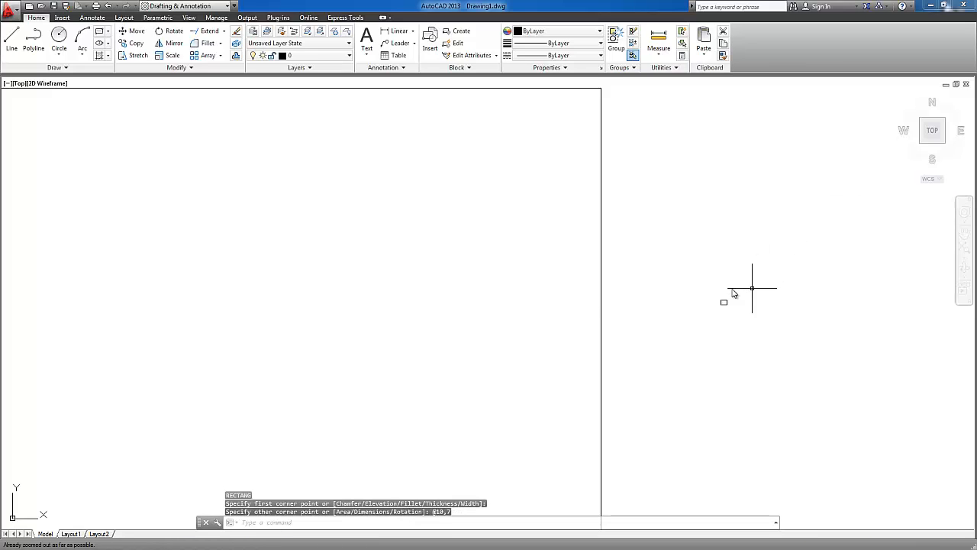
mouse_move(734, 293)
middle_mouse_down()
mouse_move(724, 236)
mouse_move(723, 262)
middle_mouse_up()
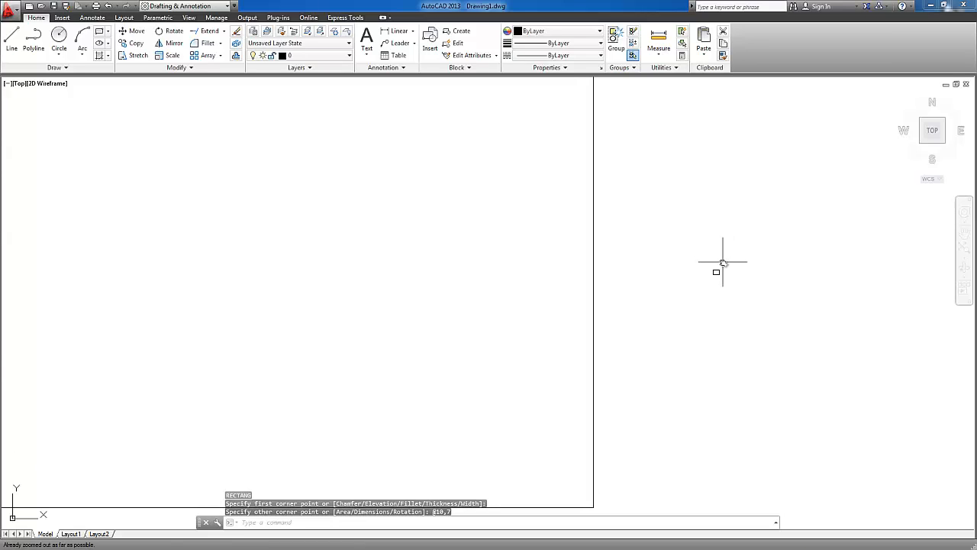
scroll(718, 272, "up", 4)
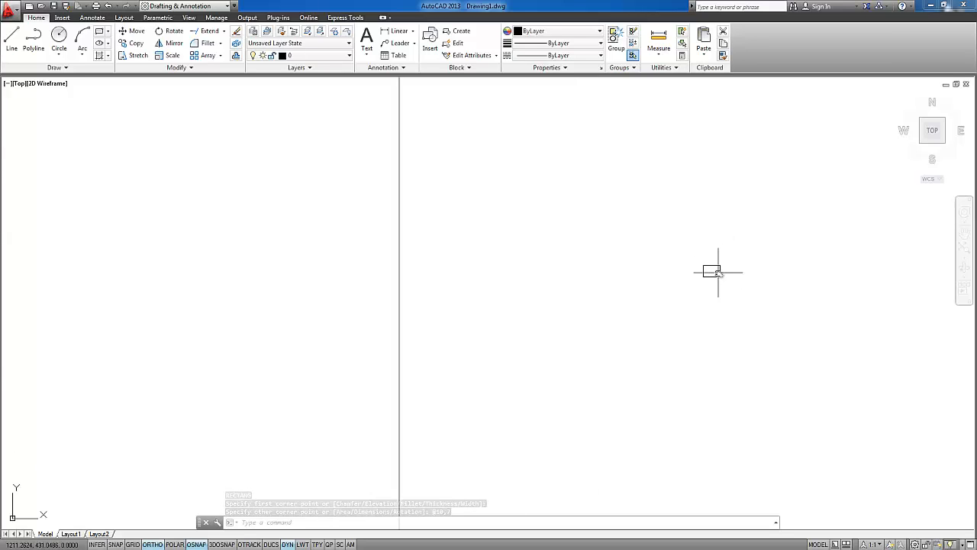
scroll(718, 272, "up", 4)
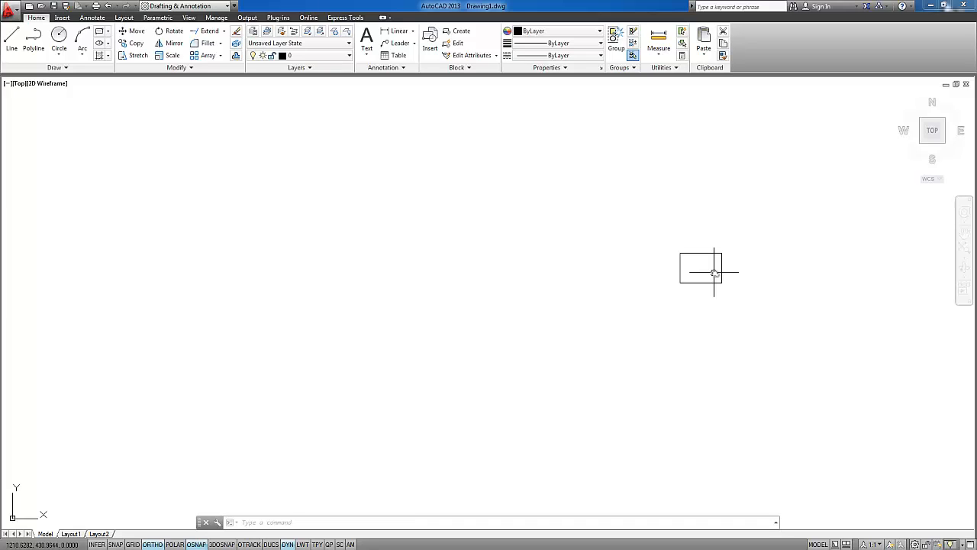
scroll(344, 252, "down", 4)
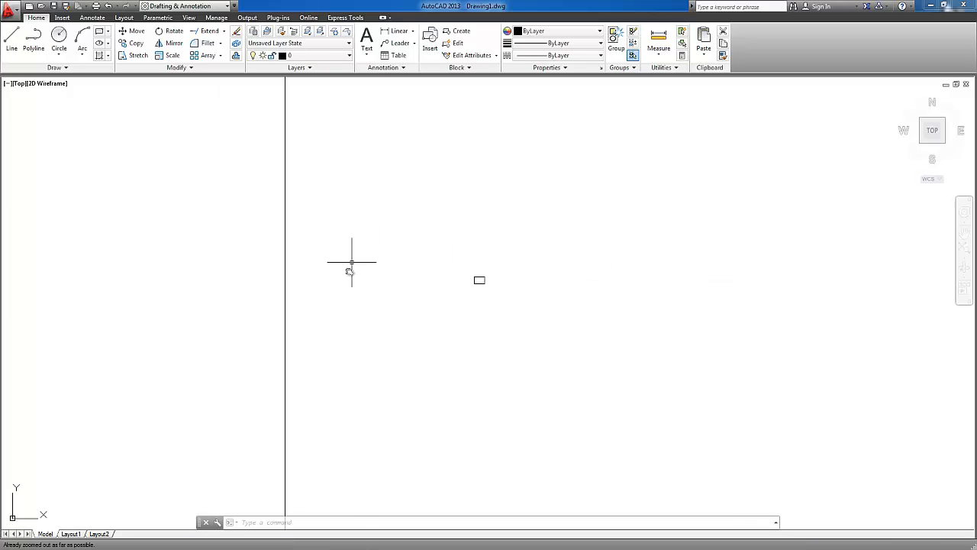
middle_click(273, 263)
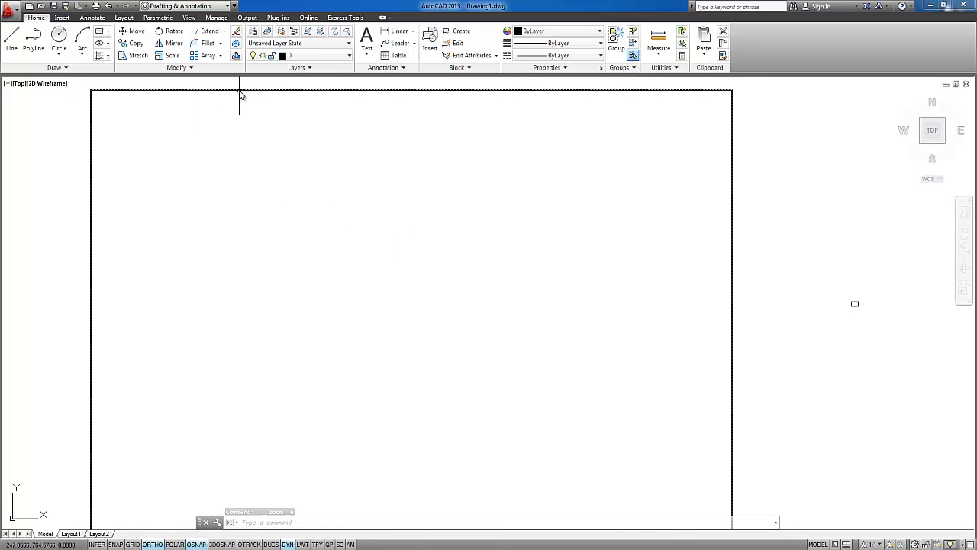
mouse_move(241, 92)
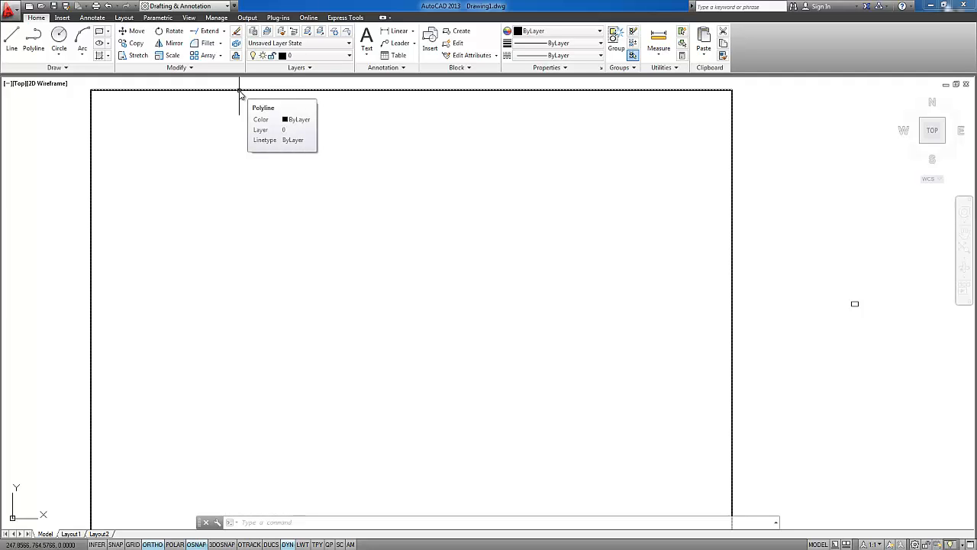
Offset the large rectangle 15 units inward and end the Offset command
middle_click_drag(256, 102, 259, 106)
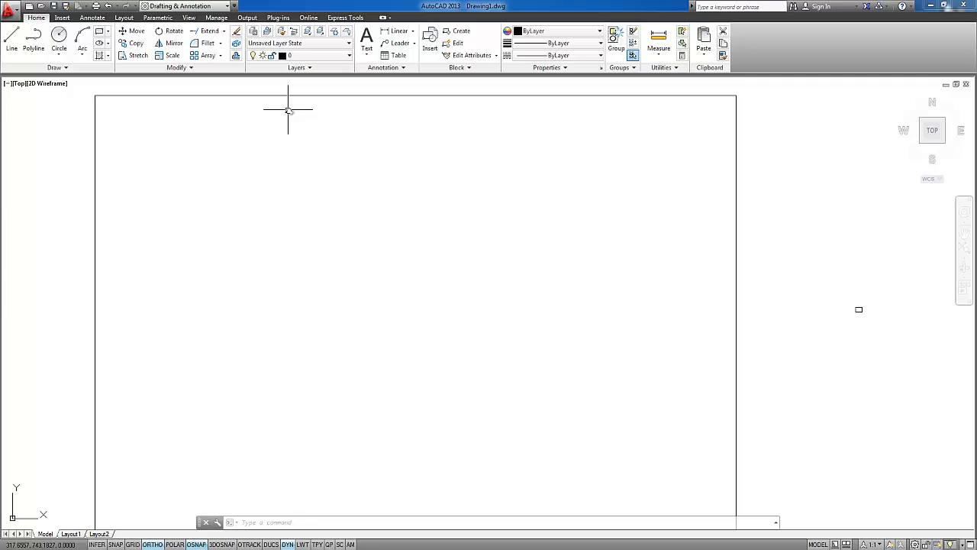
type("o")
key("Return")
type("15")
key("Return")
left_click(289, 97)
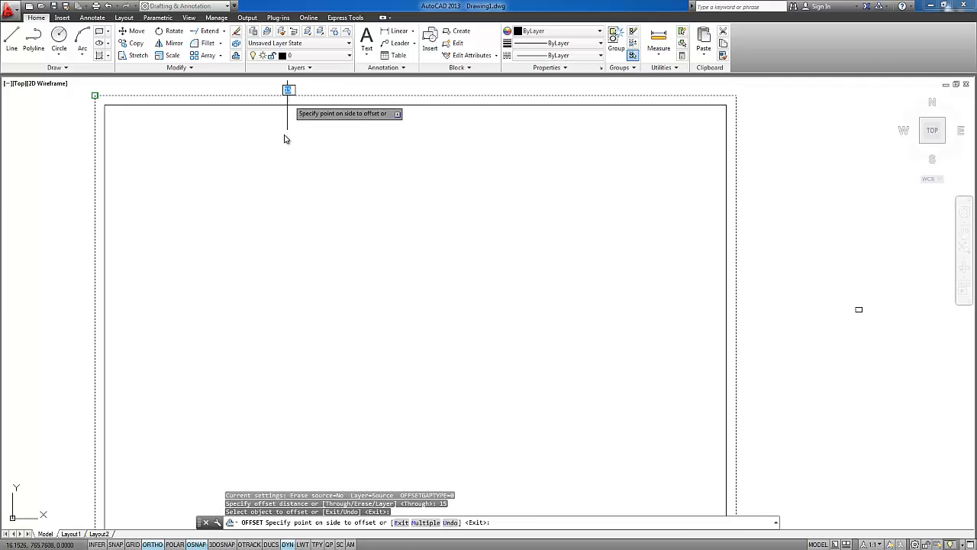
left_click(288, 145)
scroll(777, 293, "down", 1)
scroll(778, 292, "up", 8)
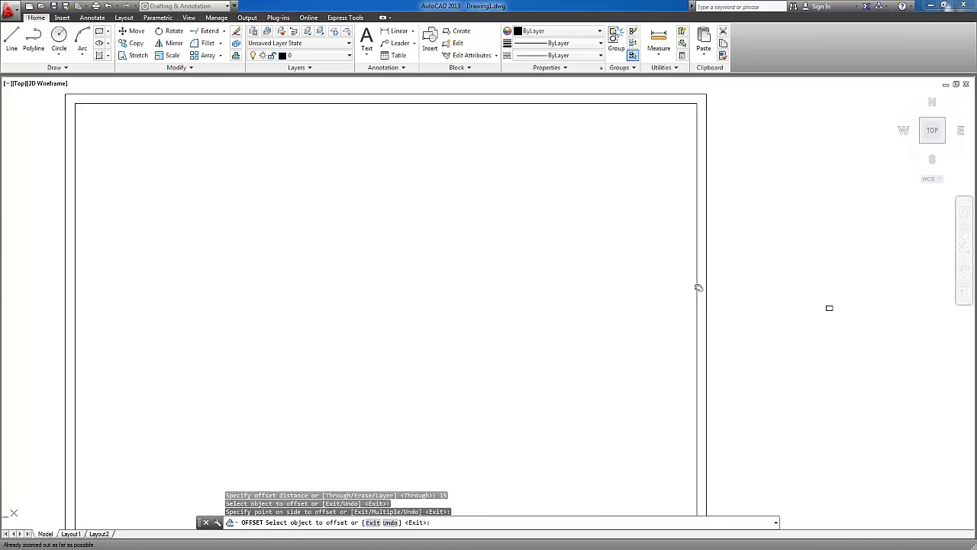
scroll(647, 238, "up", 2)
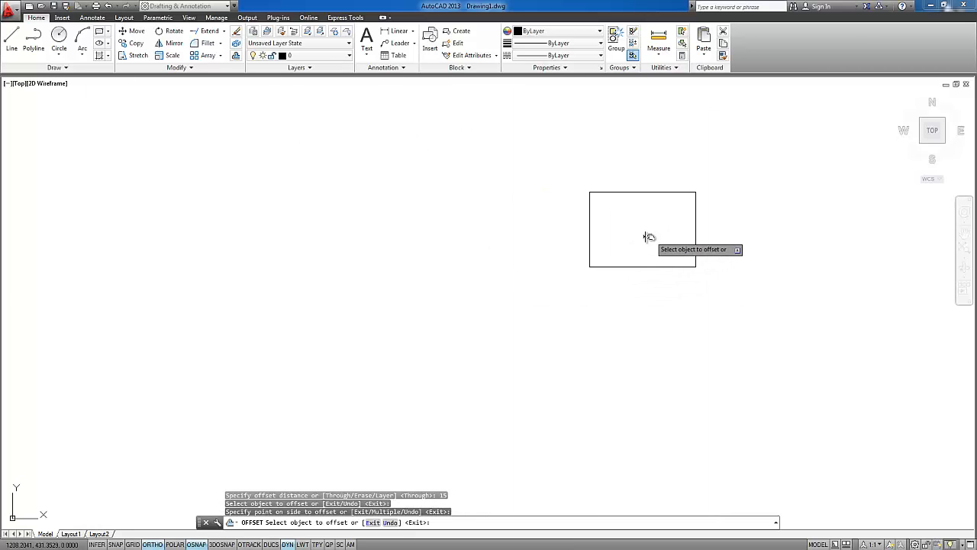
key("Escape")
Offset the small rectangle .15 units inward to give it a proportional inner border
middle_click_drag(649, 231, 585, 242)
scroll(592, 225, "up", 4)
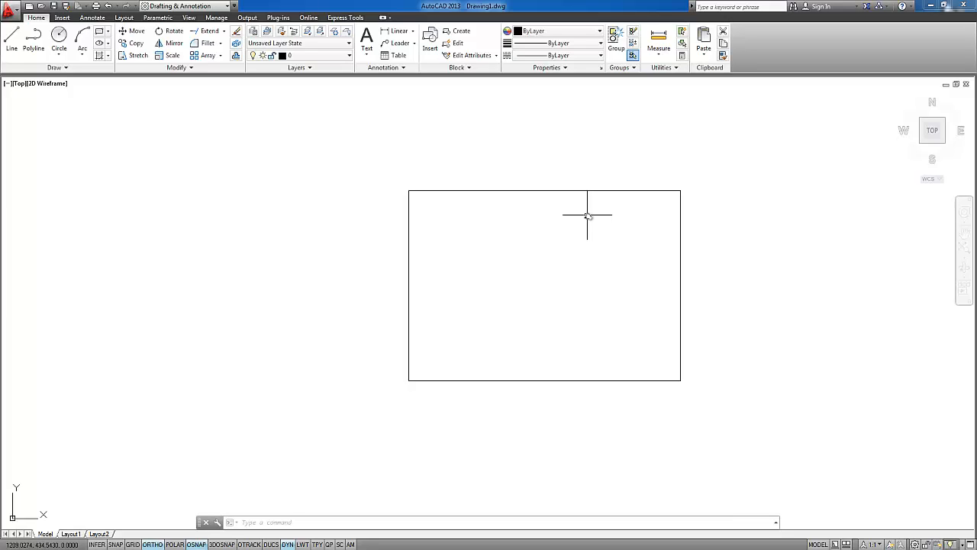
type("o")
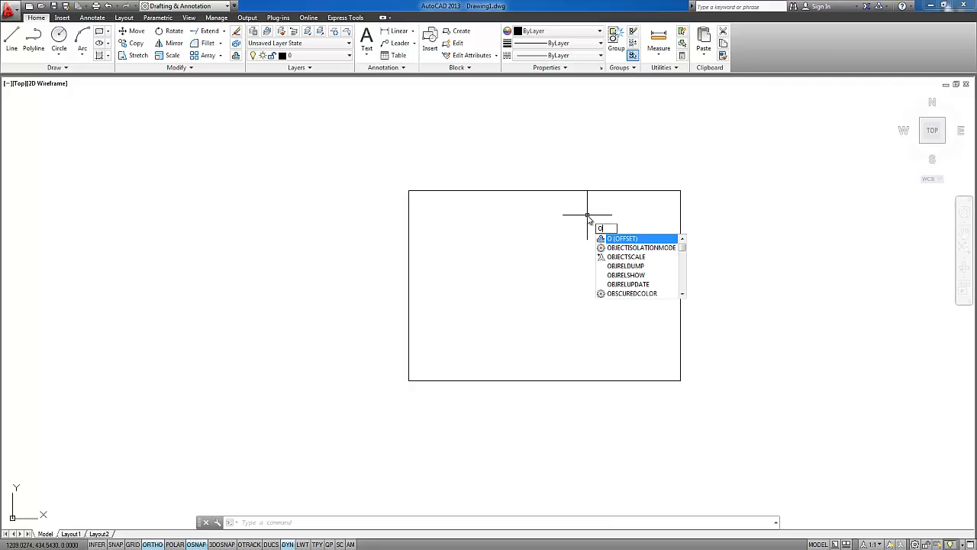
key("Return")
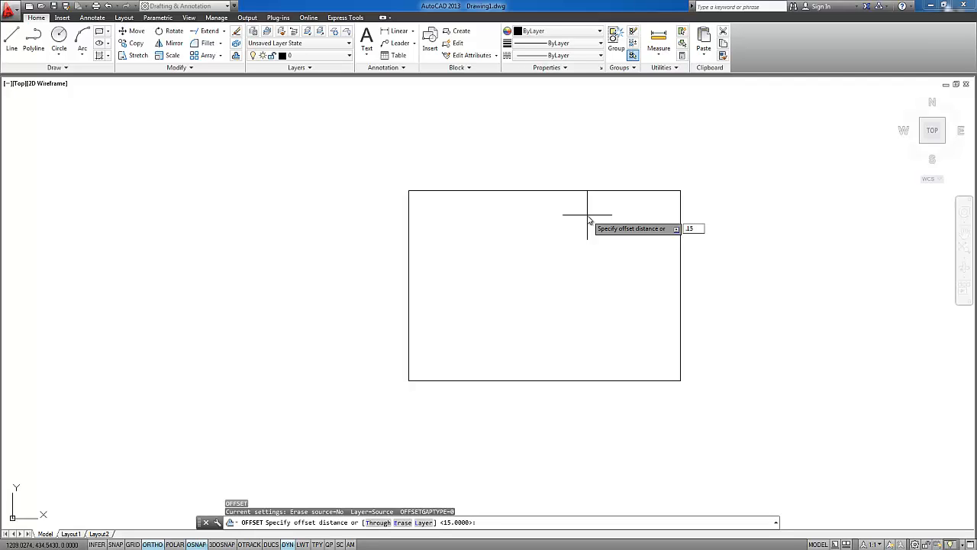
key("Return")
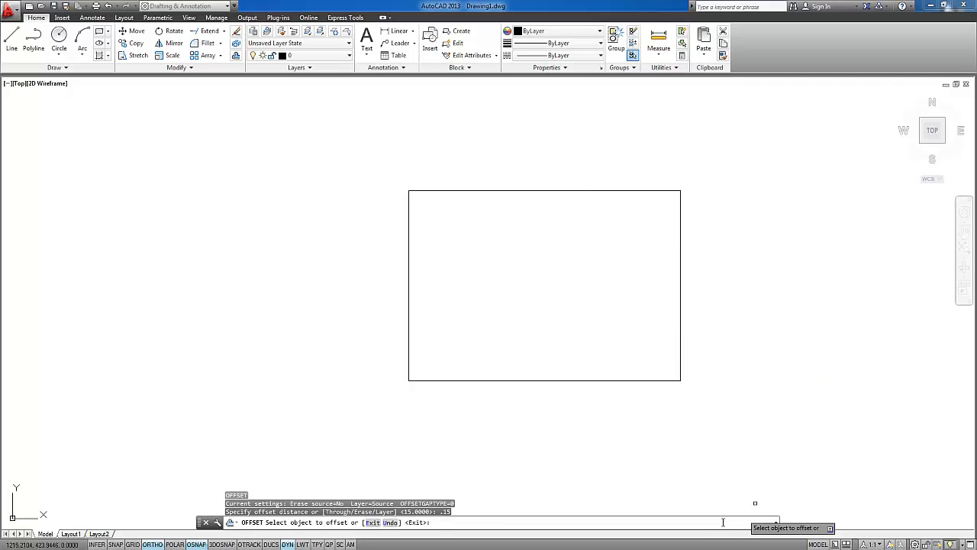
left_click(489, 194)
left_click(496, 233)
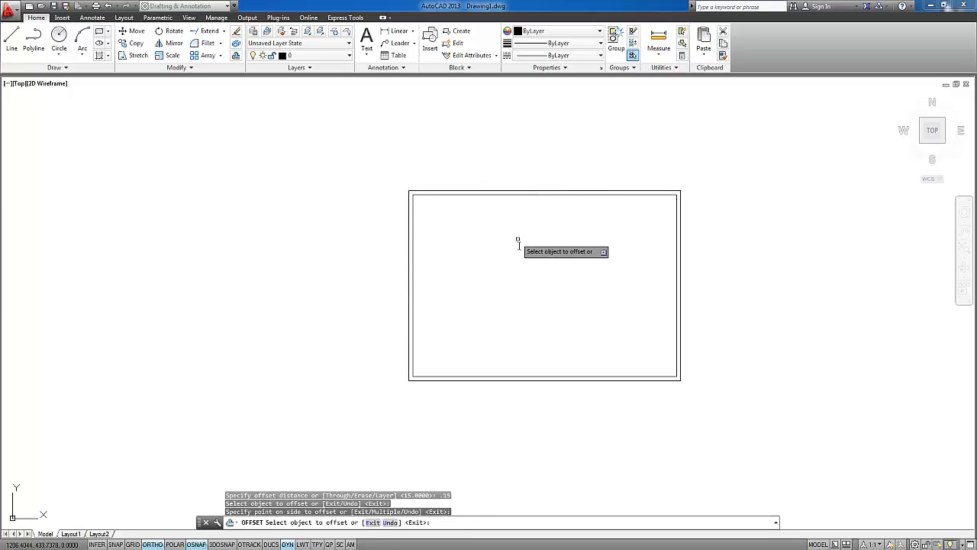
middle_click_drag(519, 245, 506, 233)
scroll(507, 233, "down", 10)
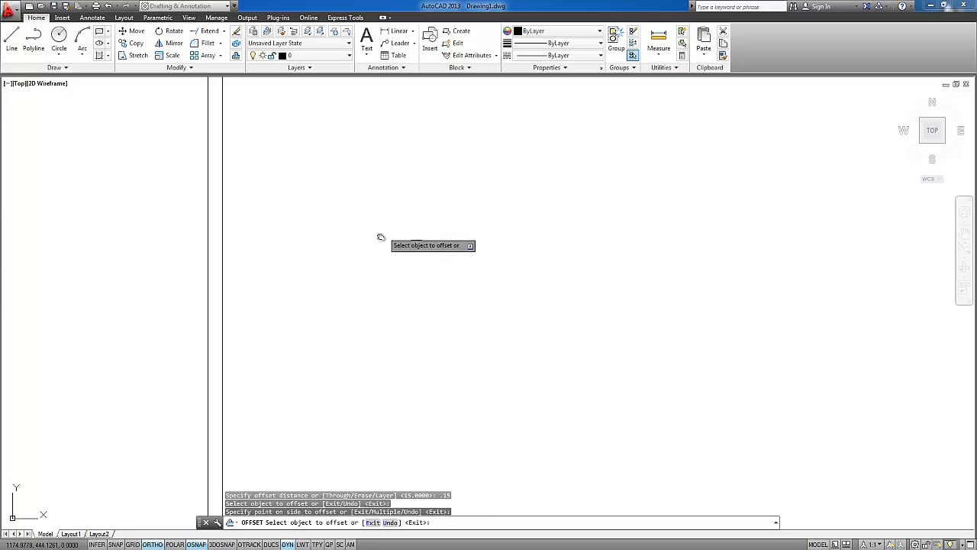
Switch to Layout1 and erase its existing viewport
mouse_move(299, 236)
middle_mouse_down()
mouse_move(469, 304)
mouse_move(466, 228)
mouse_move(434, 193)
middle_mouse_up()
left_click(72, 534)
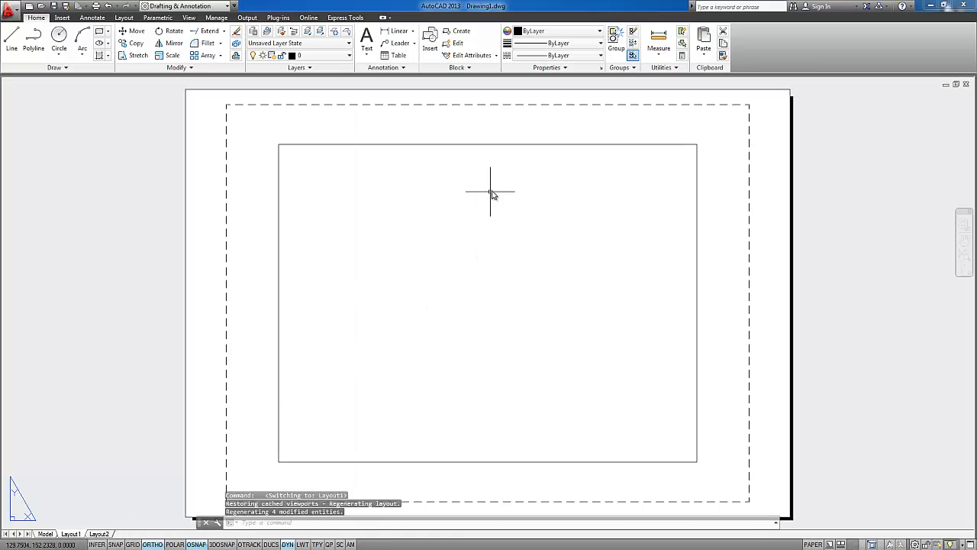
scroll(504, 221, "down", 4)
left_click(576, 210)
left_click(532, 202)
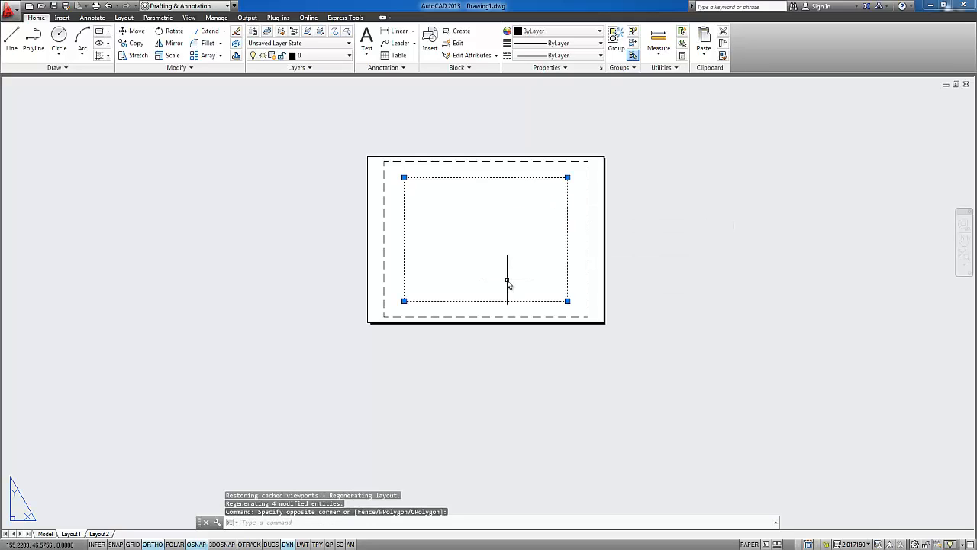
key("Delete")
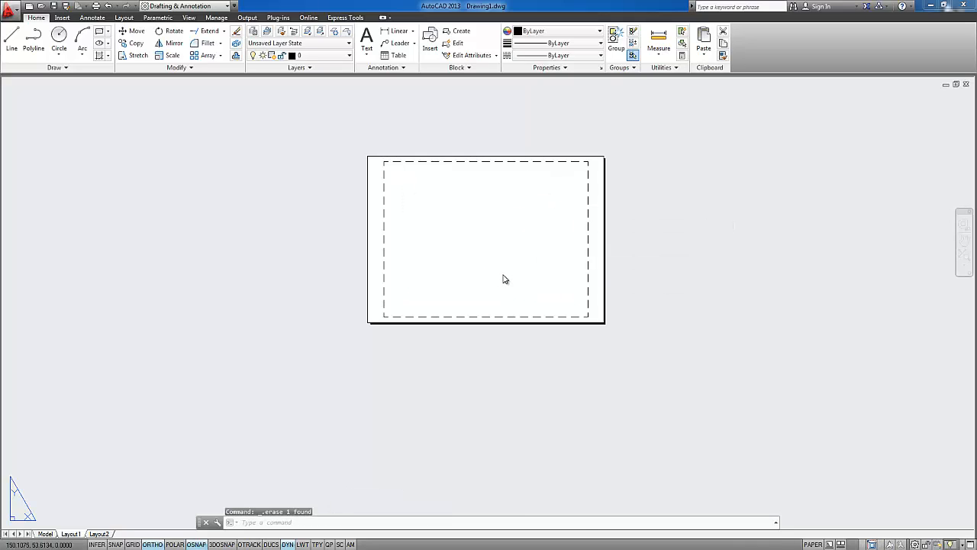
Create a rectangular viewport with MVIEW over the upper-left part of the Layout1 sheet and check both framed rectangles in it
type("mv")
key("Return")
left_click(396, 170)
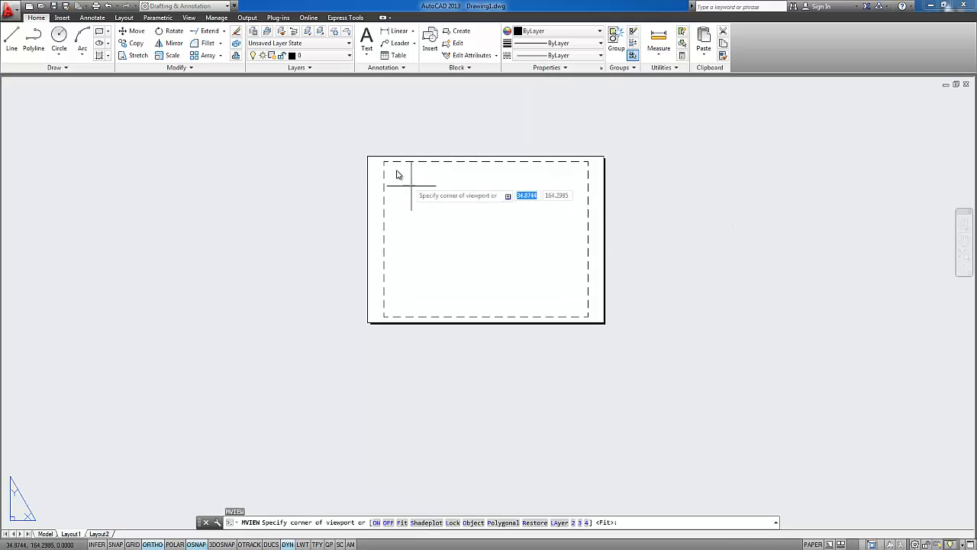
left_click(532, 260)
middle_click(464, 209)
middle_click(463, 209)
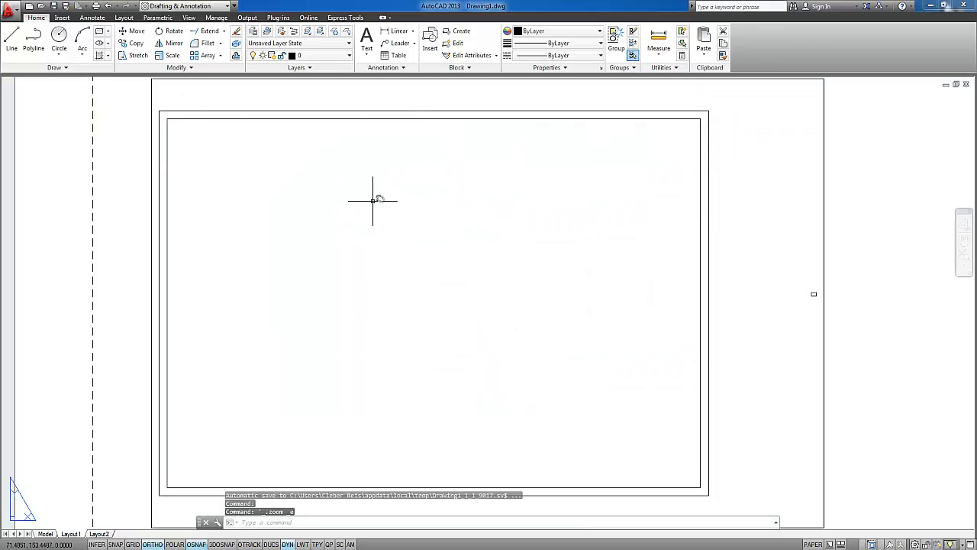
scroll(419, 201, "down", 4)
middle_click_drag(420, 201, 345, 203)
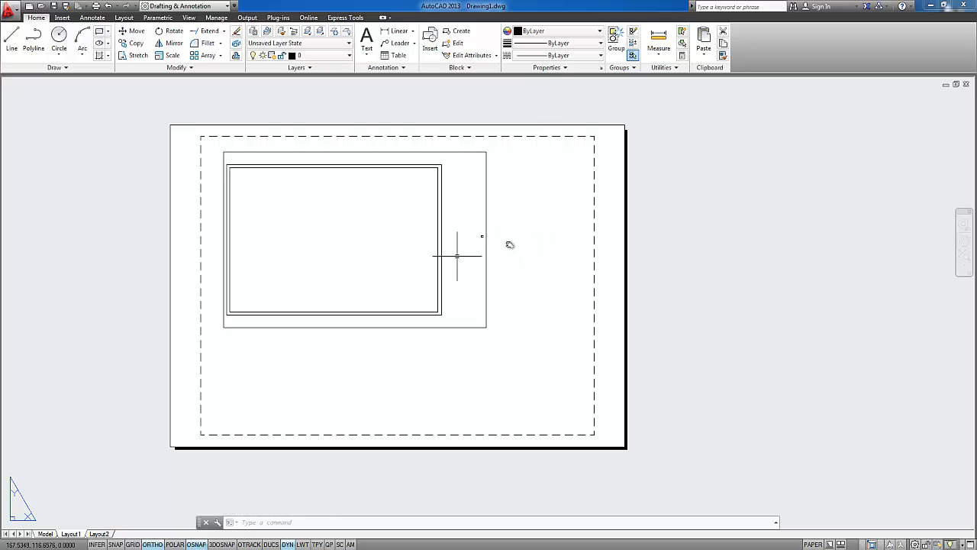
Return to model space and open the drawing scale list for editing through the annotation scale's Custom option
left_click(45, 533)
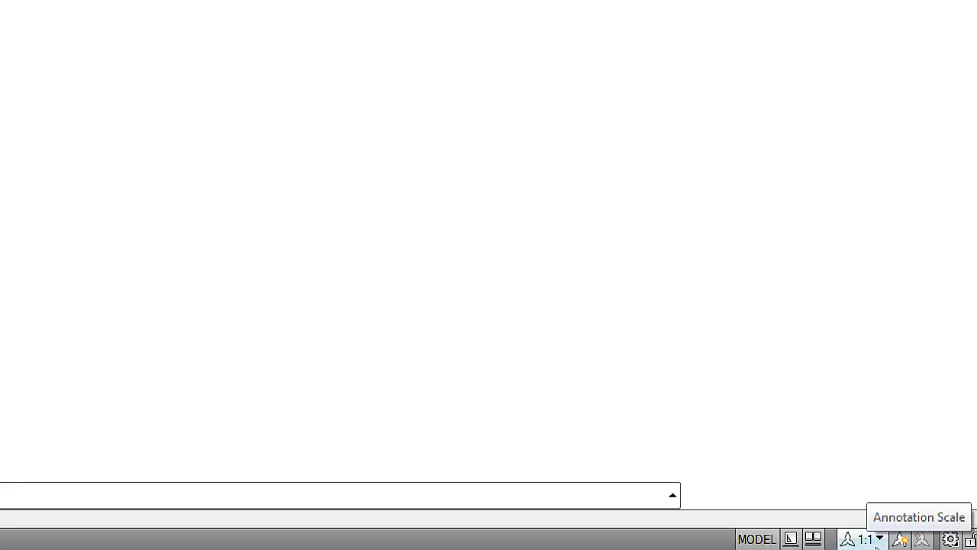
left_click(879, 540)
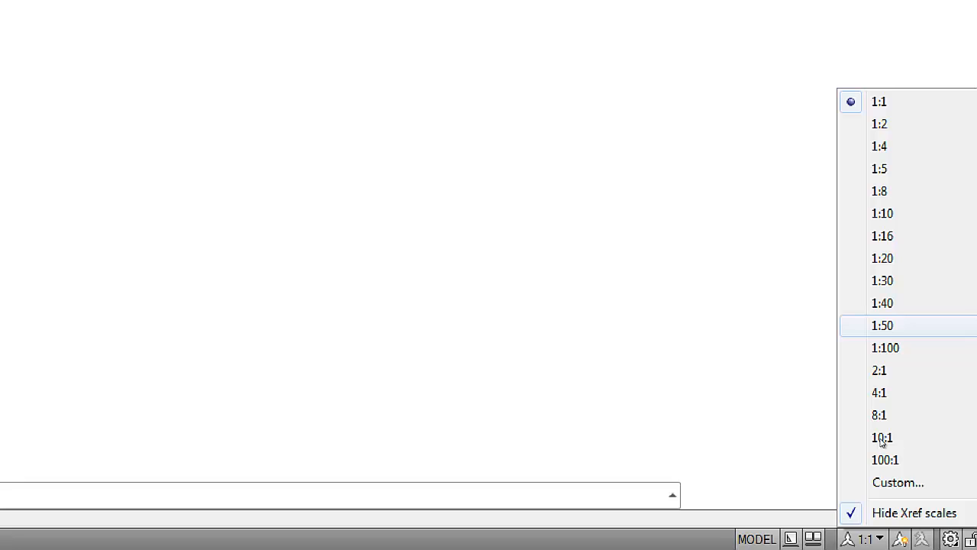
left_click(886, 513)
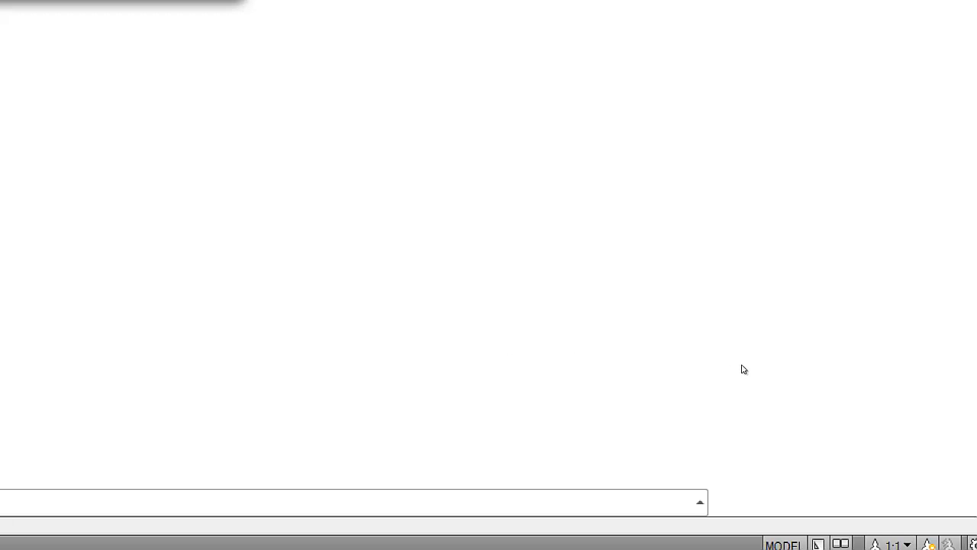
left_click_drag(470, 115, 483, 158)
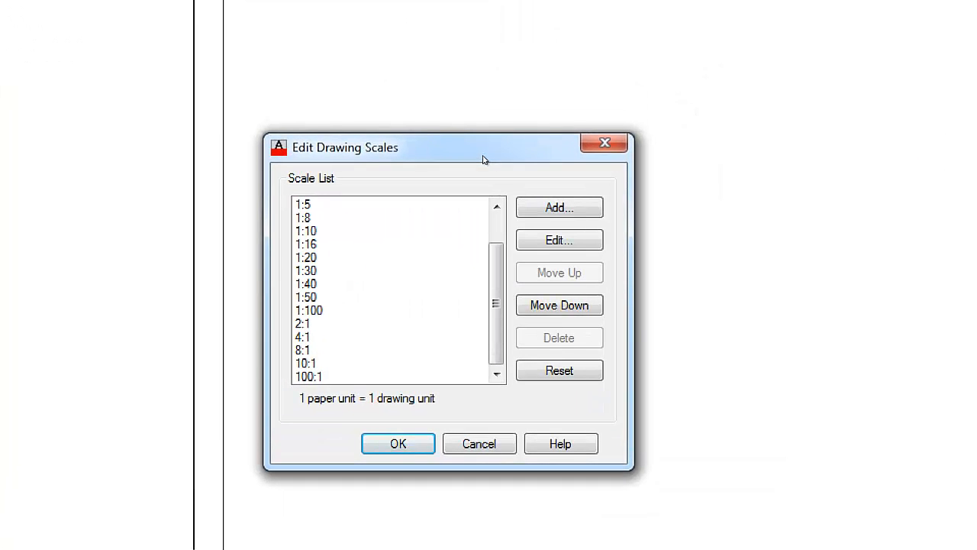
Add a scale named 1:50 m with 1000 paper units equal to 50 drawing units
left_click(529, 201)
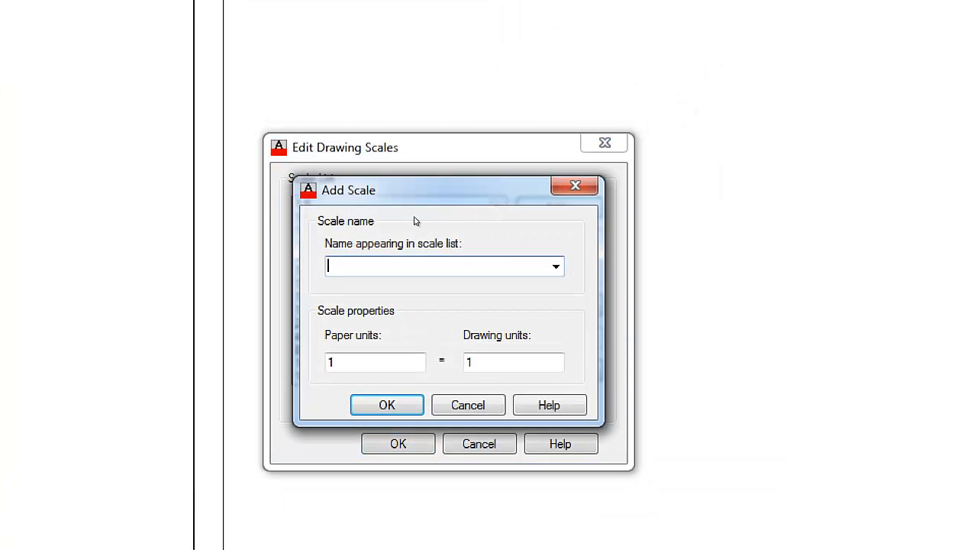
type("1:50 m")
left_click_drag(335, 266, 328, 265)
key("Tab")
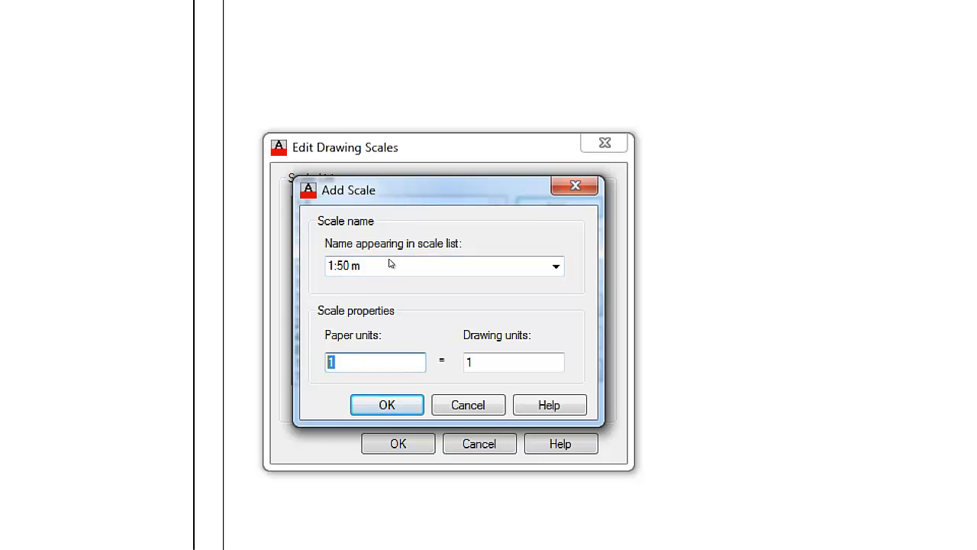
type("1000")
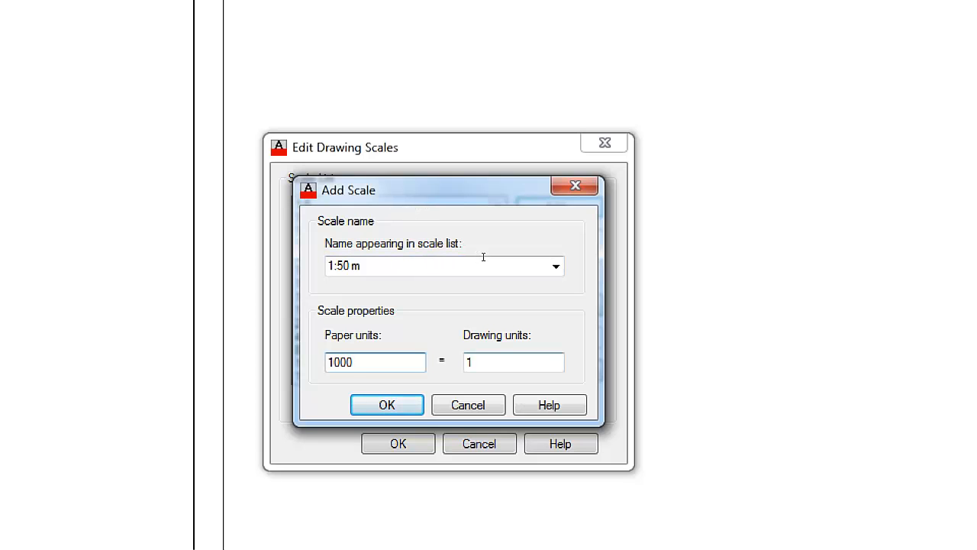
key("Tab")
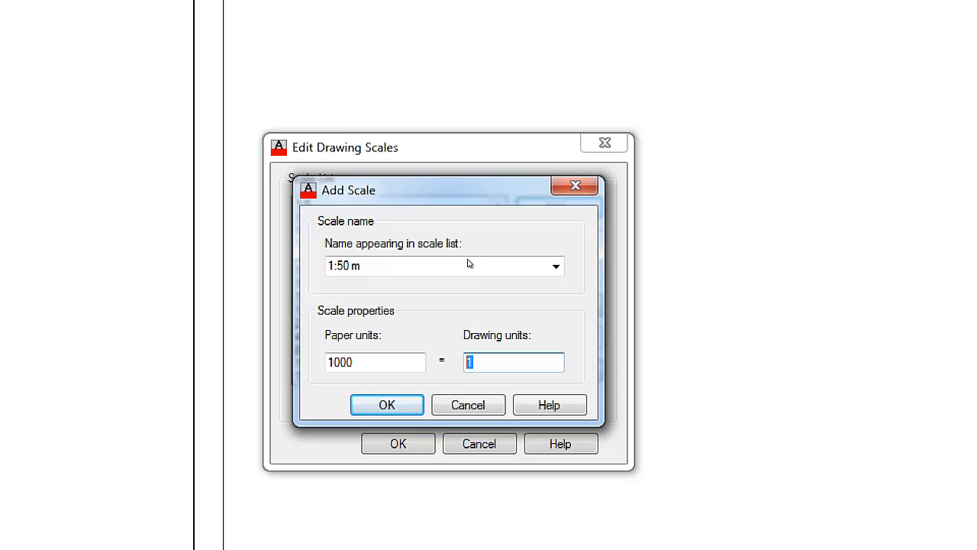
type("50")
key("Return")
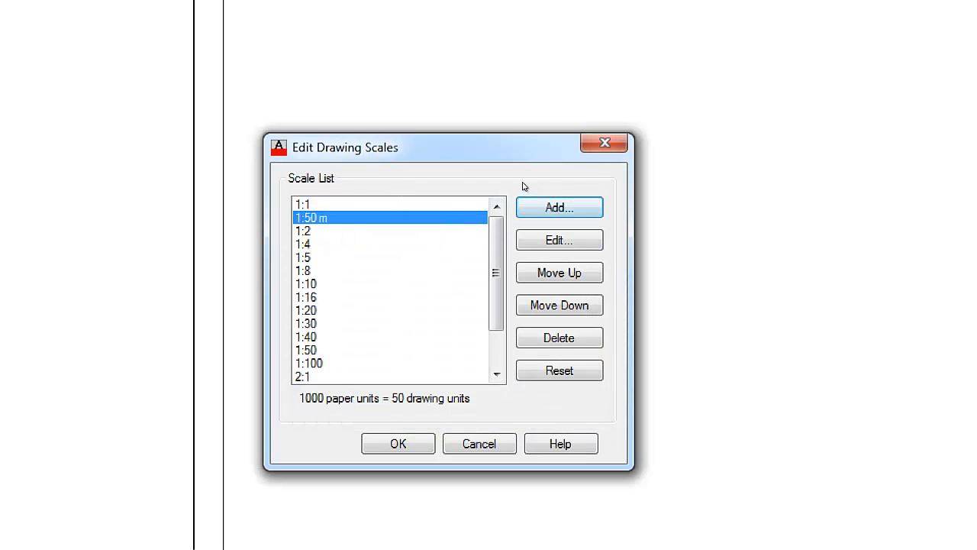
Add a scale named 1:50 cm with 10 paper units equal to 50 drawing units and close the scale list
left_click(535, 207)
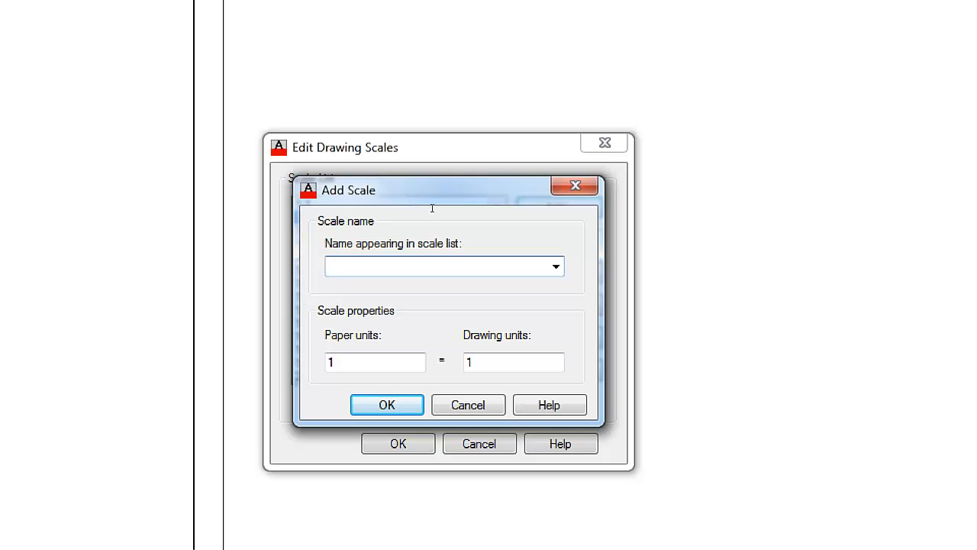
type("1:50 cm")
key("Tab")
type("0")
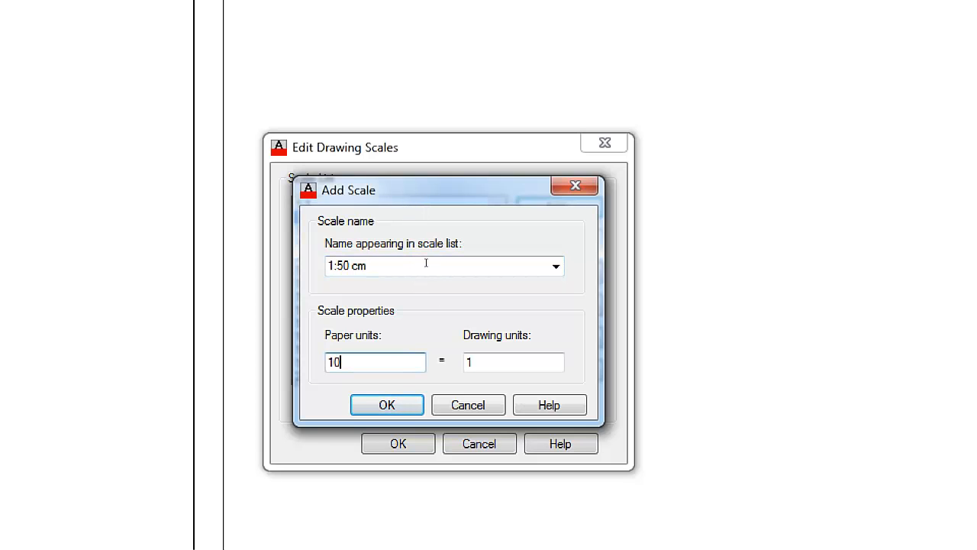
key("Tab")
type("5")
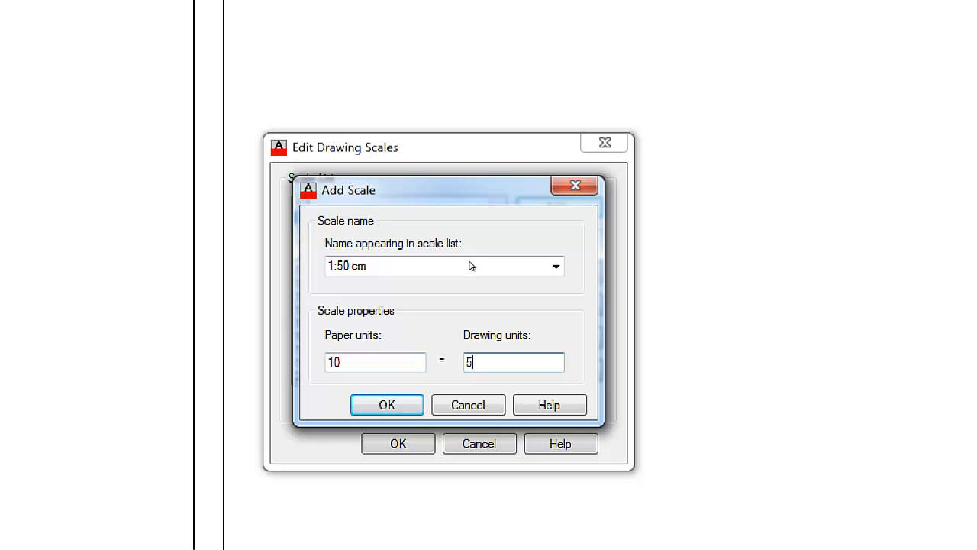
type("0")
key("Return")
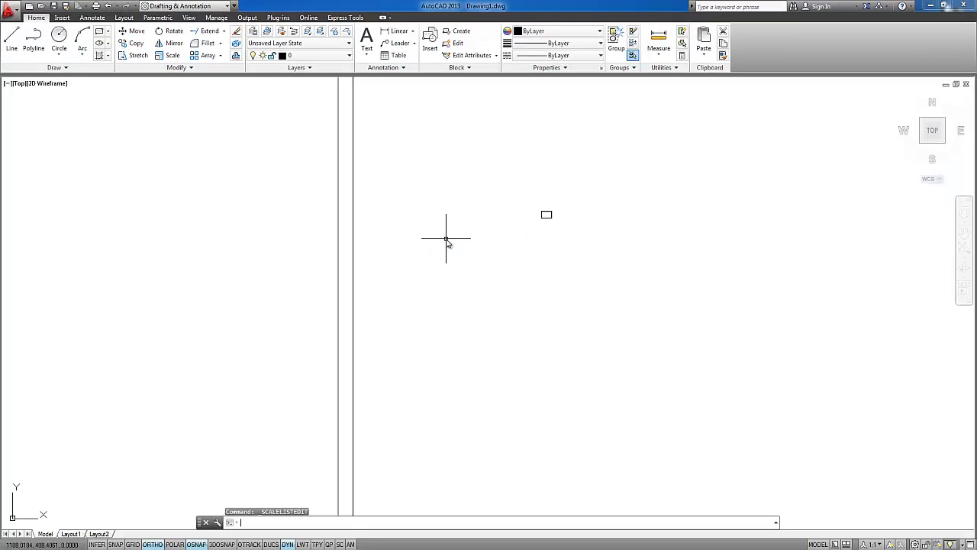
Go back to Layout1 and erase the partial-sheet viewport
left_click(71, 534)
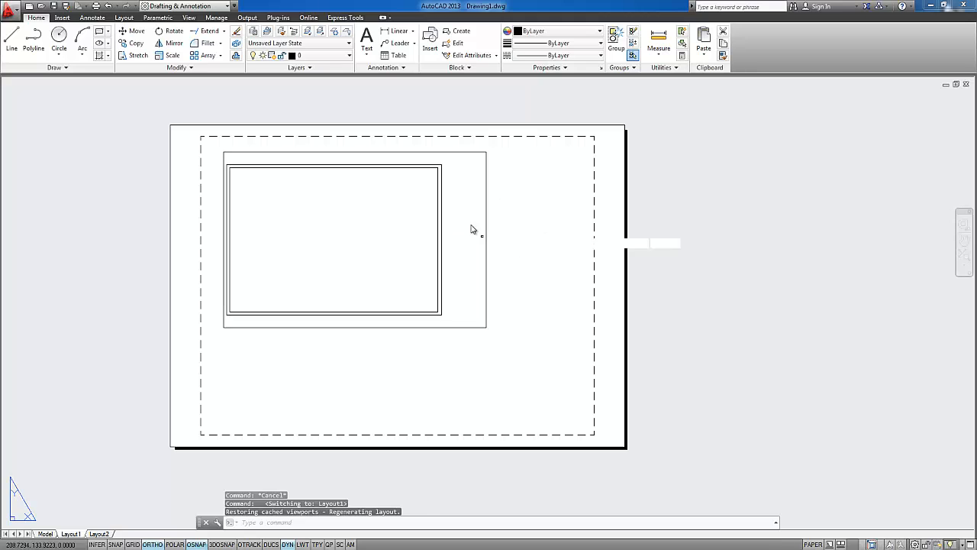
left_click(474, 226)
left_click(382, 191)
key("Delete")
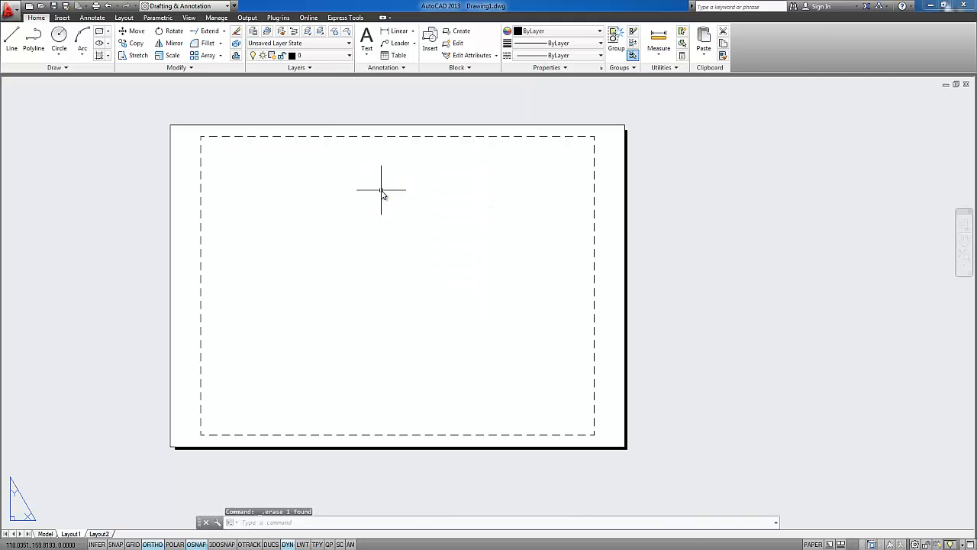
Create a viewport with MVIEW that covers nearly the whole Layout1 sheet
type("mview")
key("Return")
left_click(184, 132)
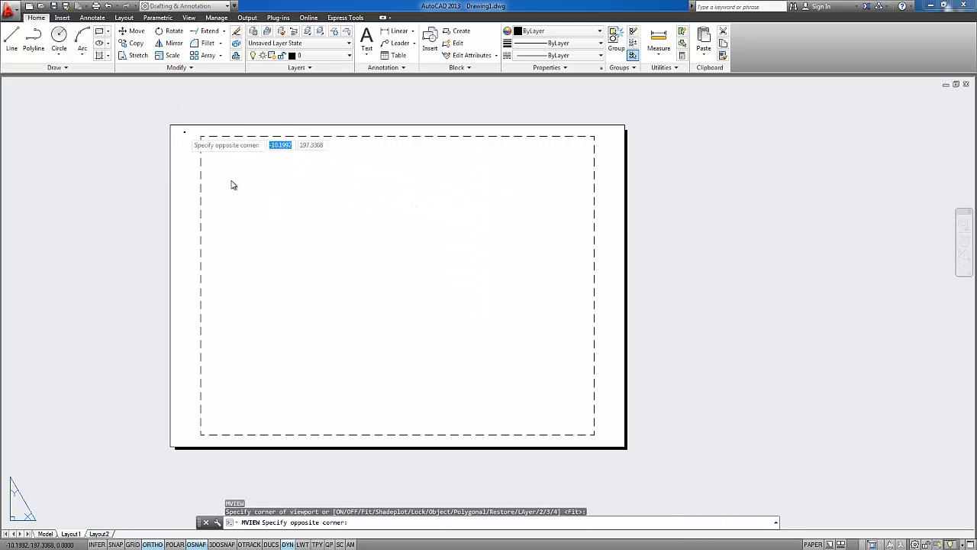
left_click(599, 434)
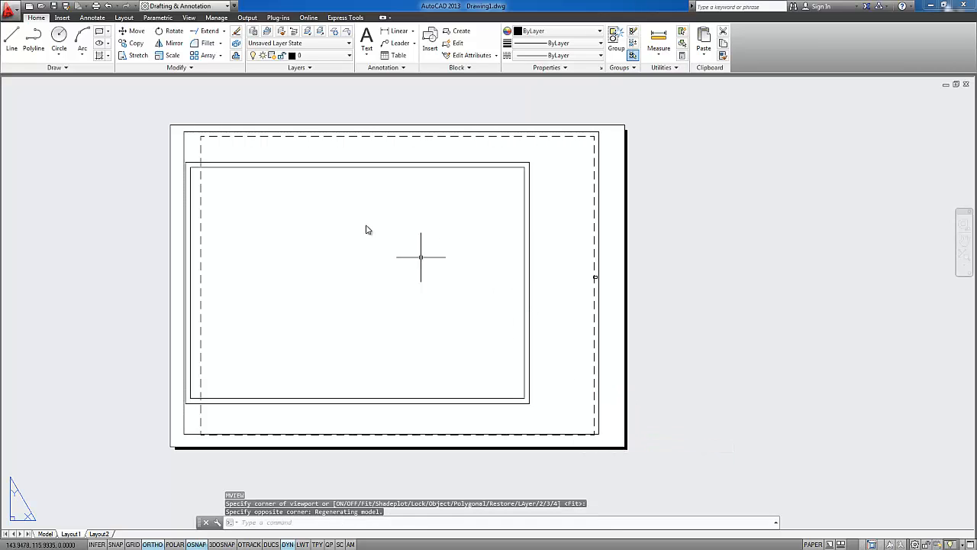
Activate the viewport on the Layout1 sheet, set its scale to 1:50 cm and return to paper space
double_click(409, 223)
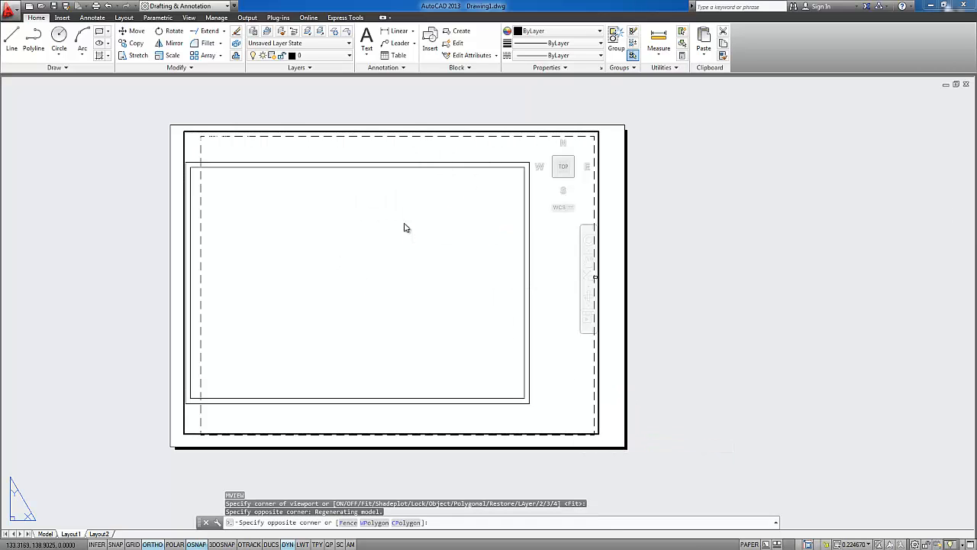
left_click(856, 544)
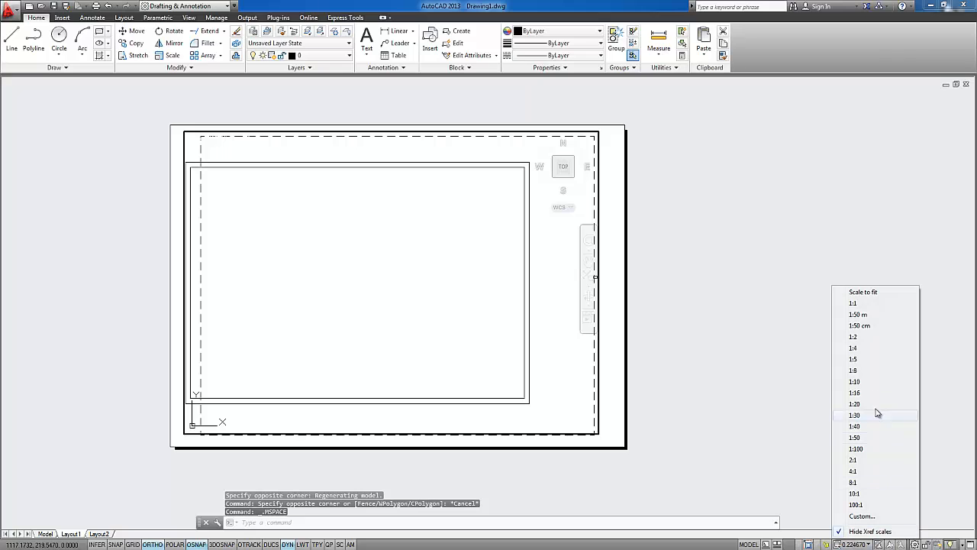
left_click(859, 327)
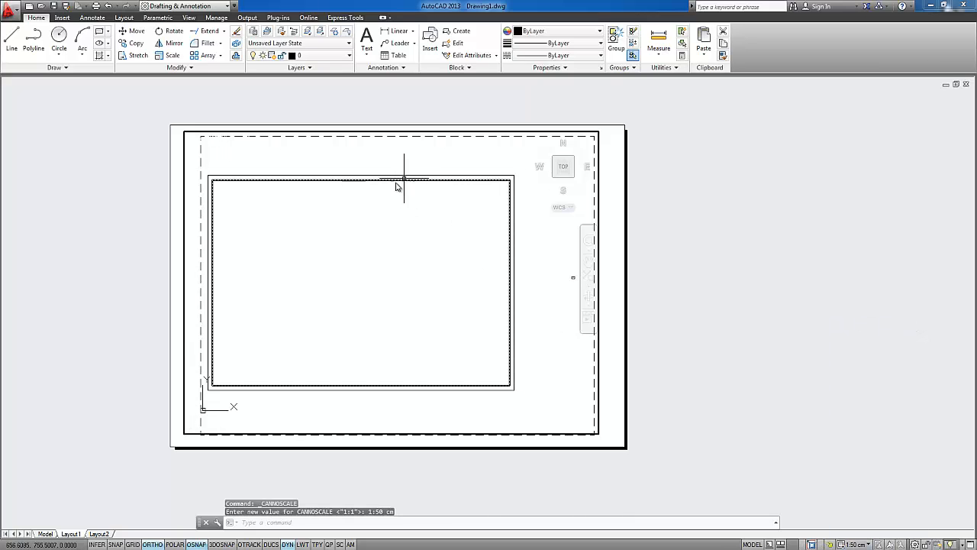
double_click(612, 224)
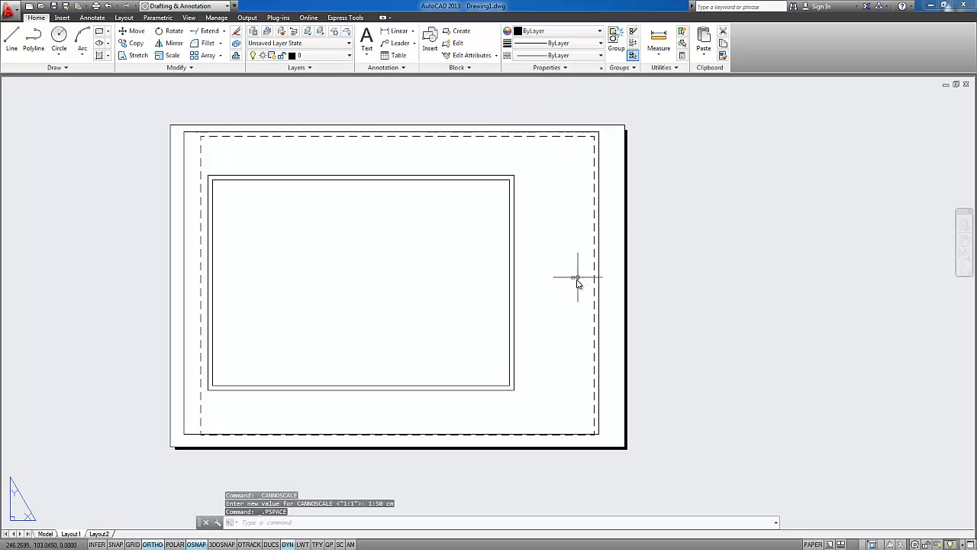
Create a second rectangular viewport with MVIEW in the empty area beside the Layout1 sheet
middle_click_drag(606, 279, 519, 290)
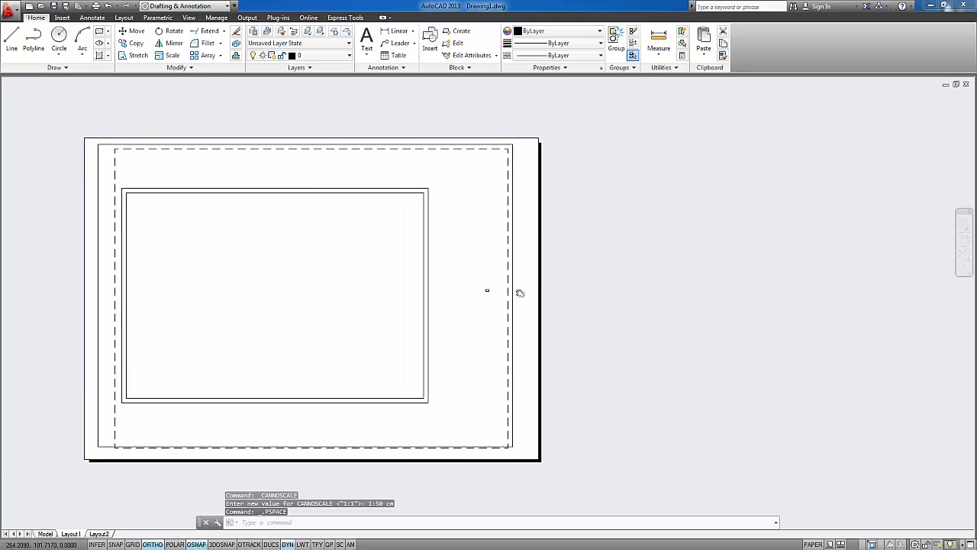
type("mv")
key("Return")
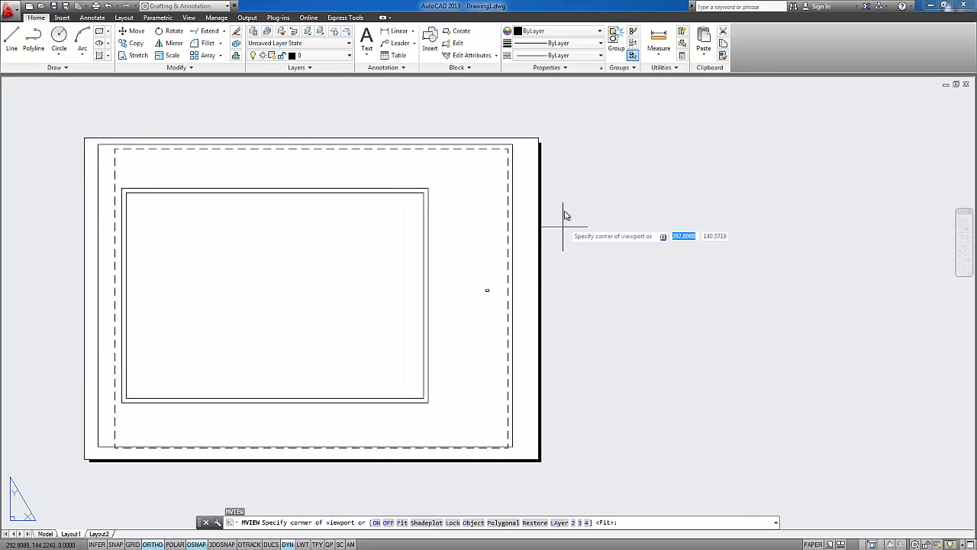
left_click(567, 175)
left_click(916, 430)
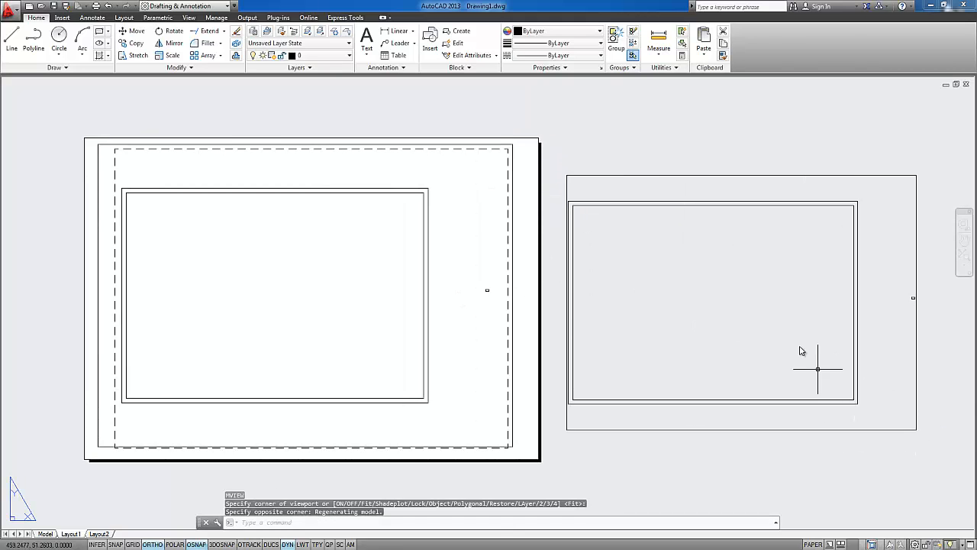
Centre the second viewport on the small double rectangle, set its scale to 1:50 m and return to paper space
double_click(770, 328)
scroll(680, 328, "up", 6)
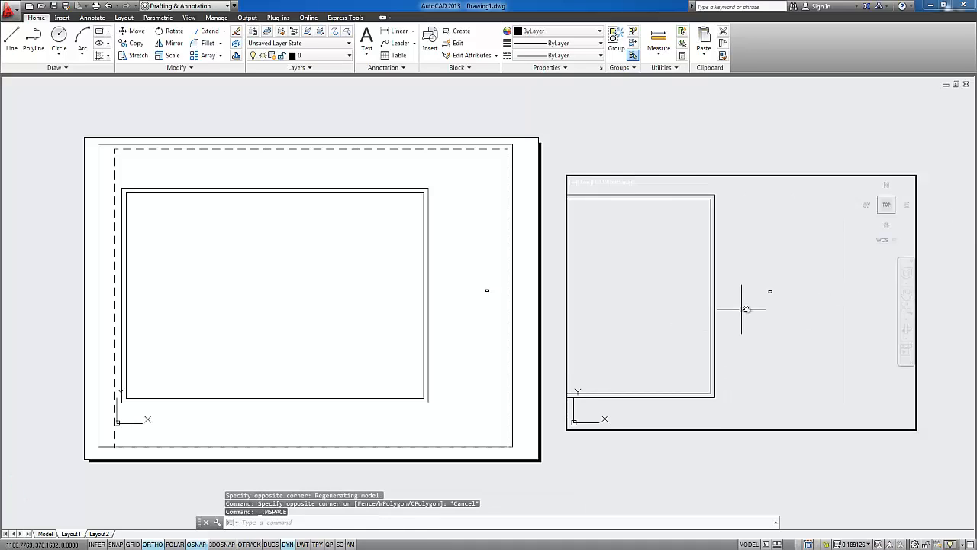
scroll(798, 318, "down", 6)
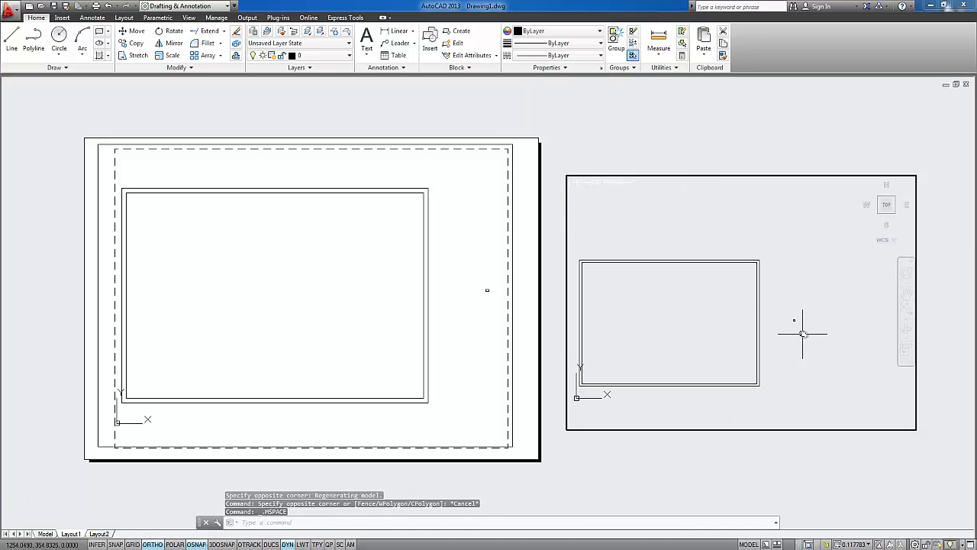
scroll(799, 320, "up", 8)
scroll(789, 315, "up", 4)
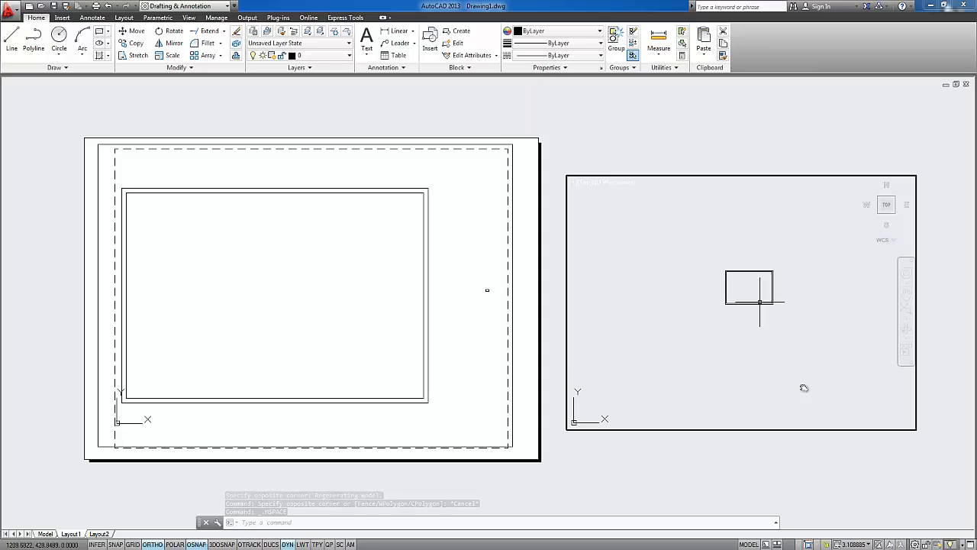
left_click(850, 544)
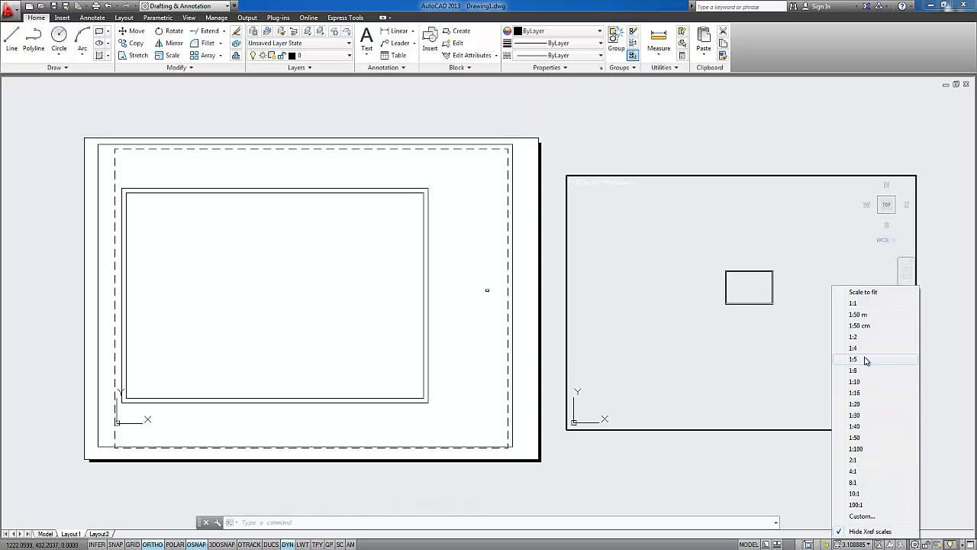
left_click(864, 317)
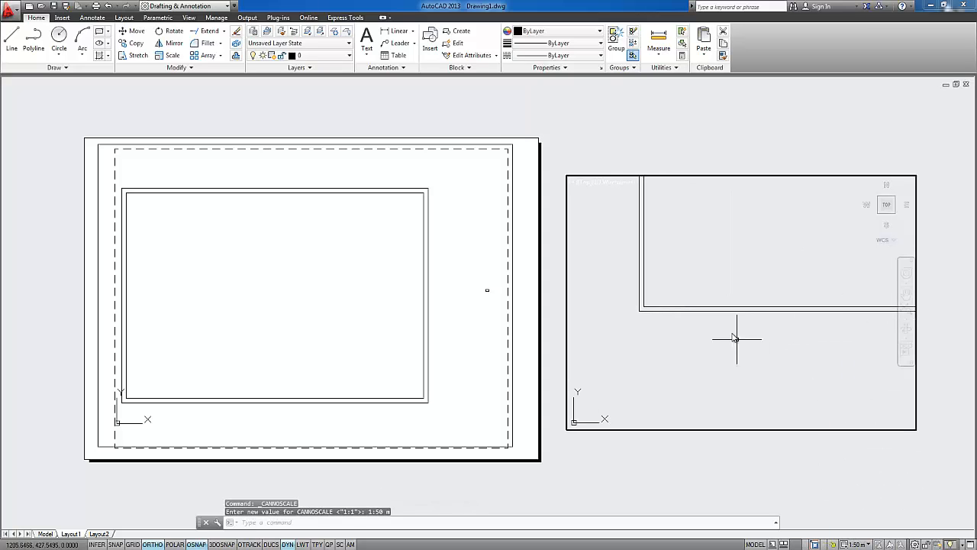
double_click(744, 150)
Stretch the second viewport's outer edge inward to crop the drawing, and back outward well beyond the double rectangle
scroll(725, 287, "up", 1)
scroll(764, 199, "down", 1)
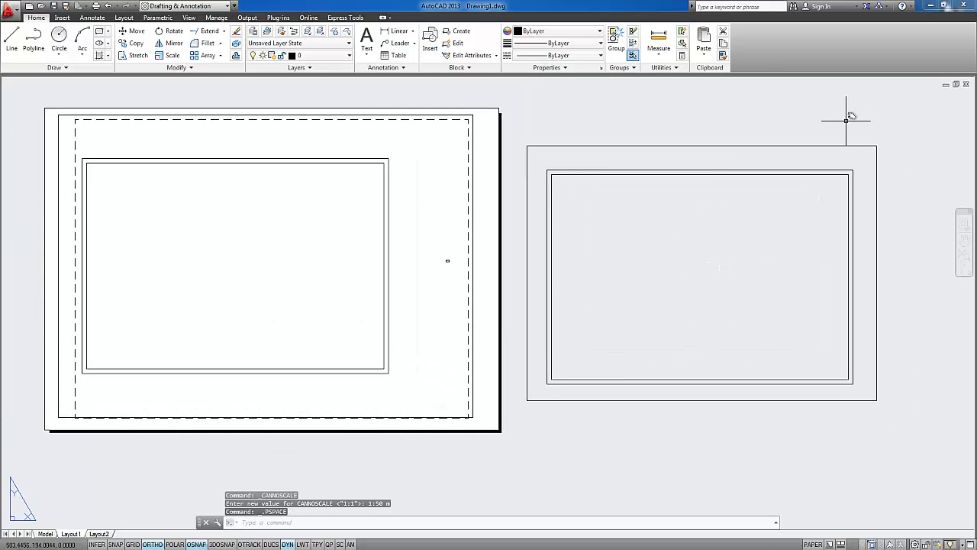
left_click(840, 142)
left_click(814, 142)
left_click(877, 146)
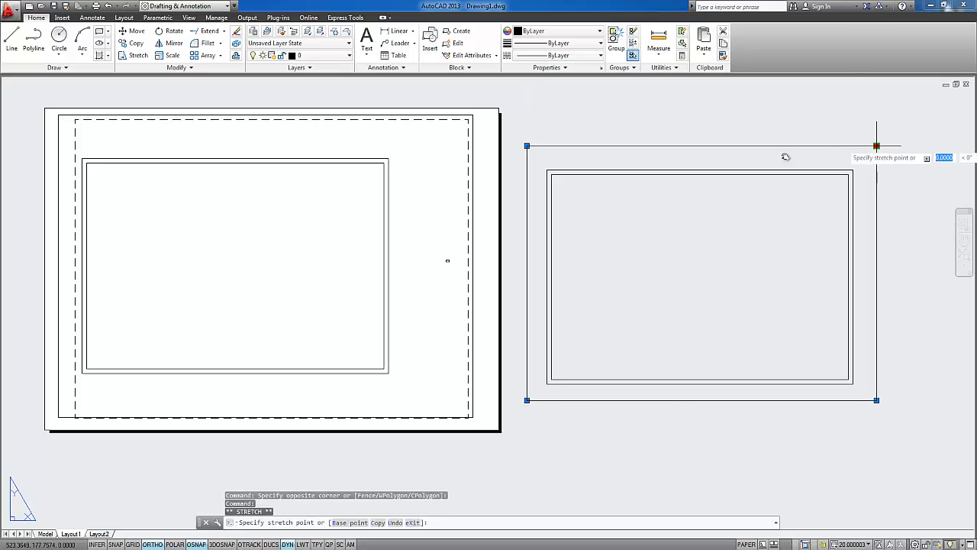
left_click(671, 158)
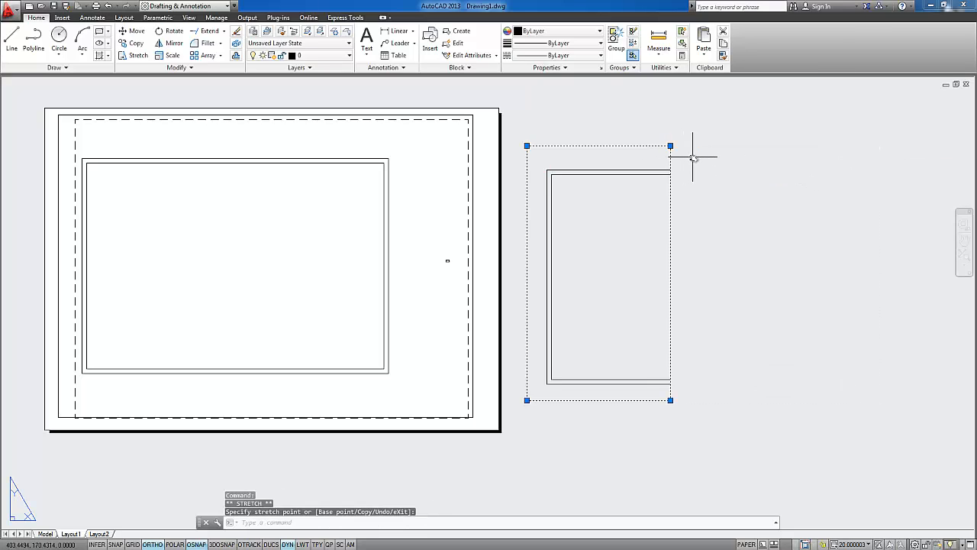
left_click(671, 145)
left_click(931, 145)
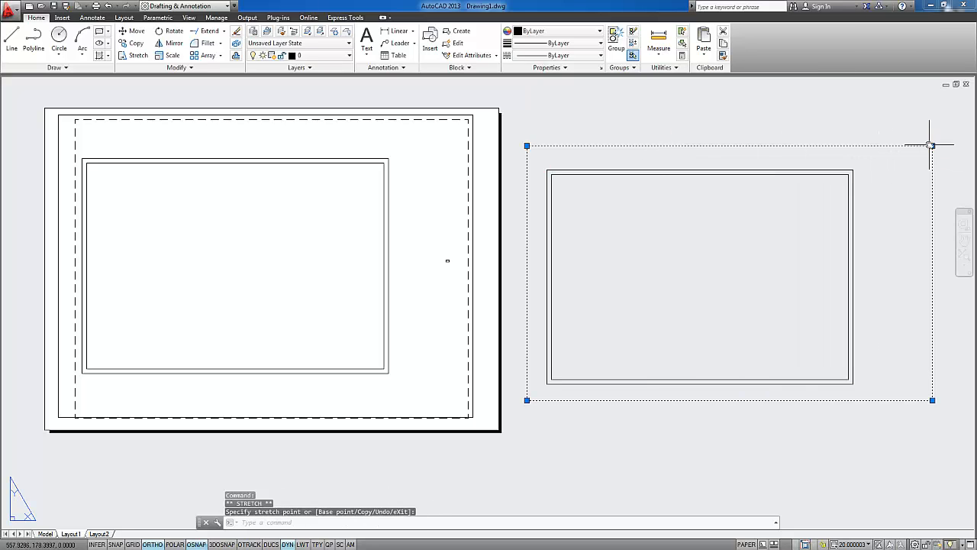
Turn object snap off and move the second viewport horizontally so that it partly overlaps the sheet and its drawing
key("space")
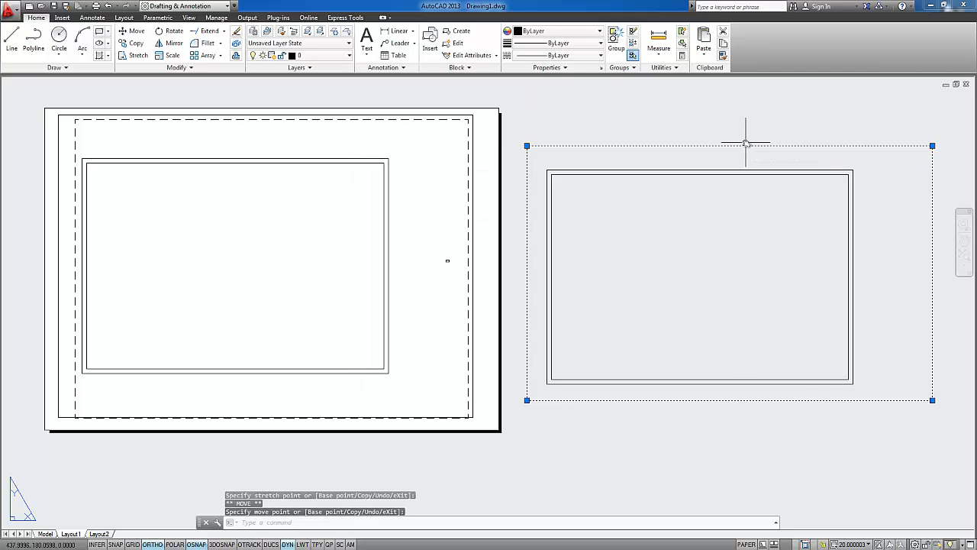
key("Escape")
left_click(933, 145)
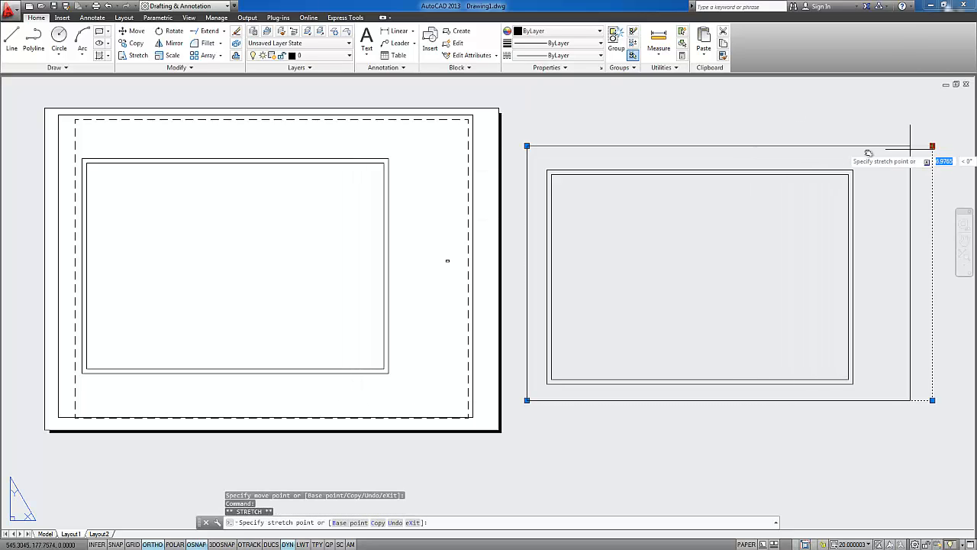
key("F3")
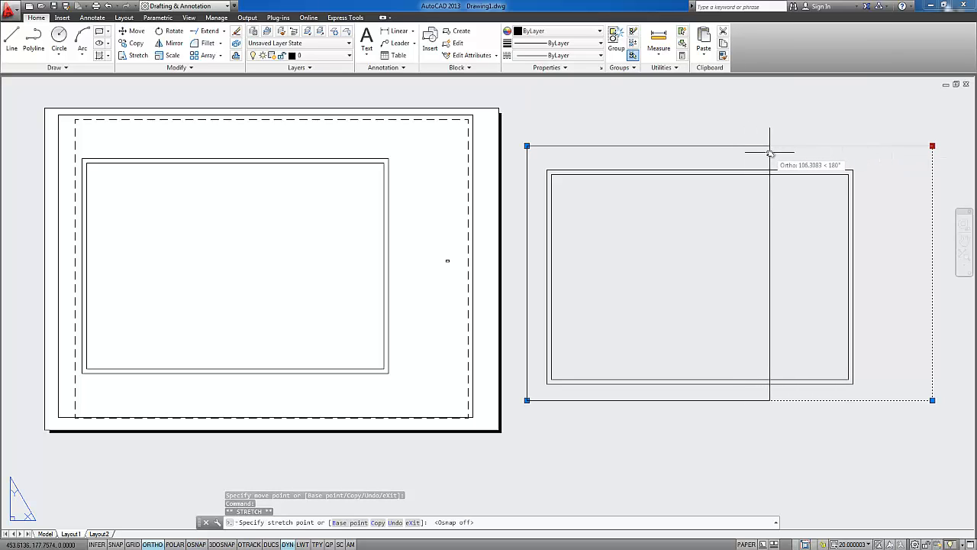
key("space")
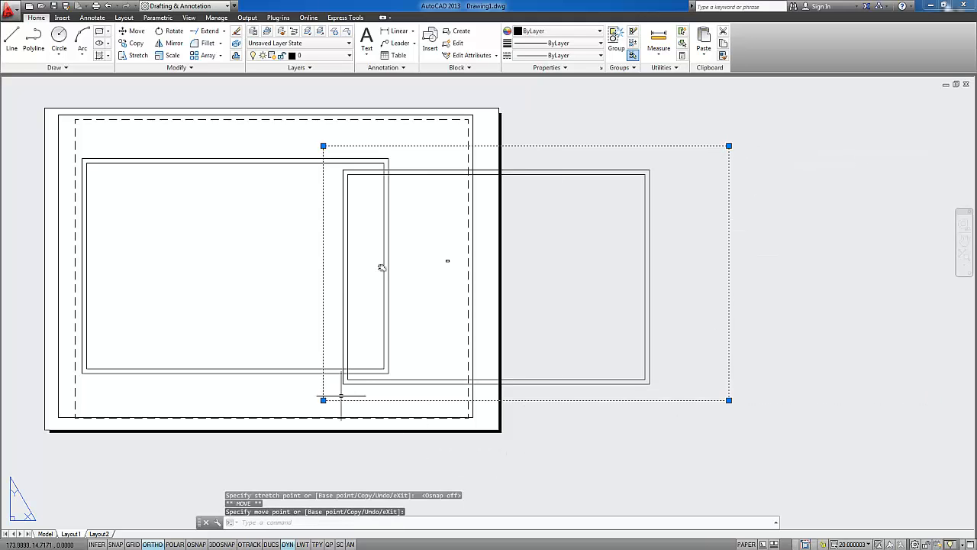
Compare the sizes of the overlapping rectangles shown in the 1:50 cm and 1:50 m viewports
middle_click_drag(382, 272, 398, 297)
scroll(398, 297, "up", 2)
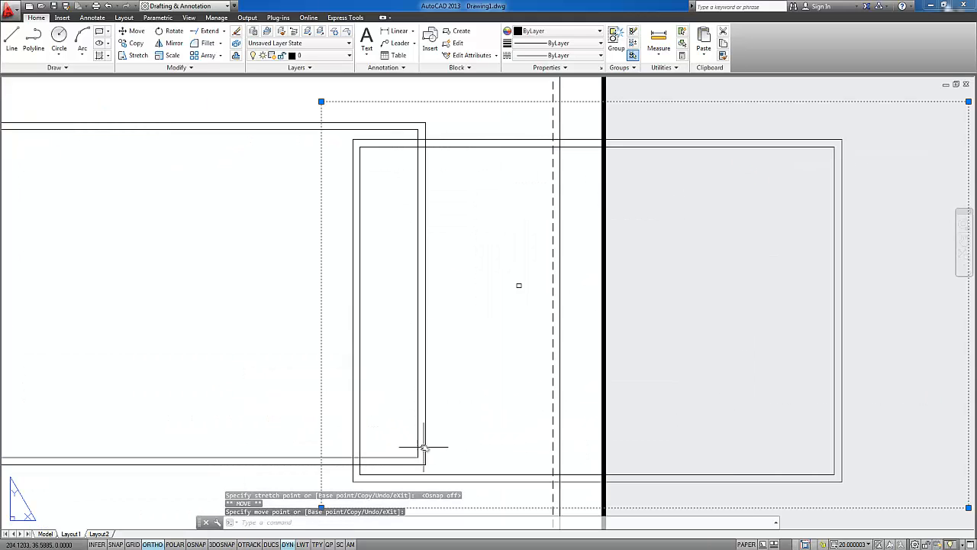
middle_click_drag(424, 448, 443, 429)
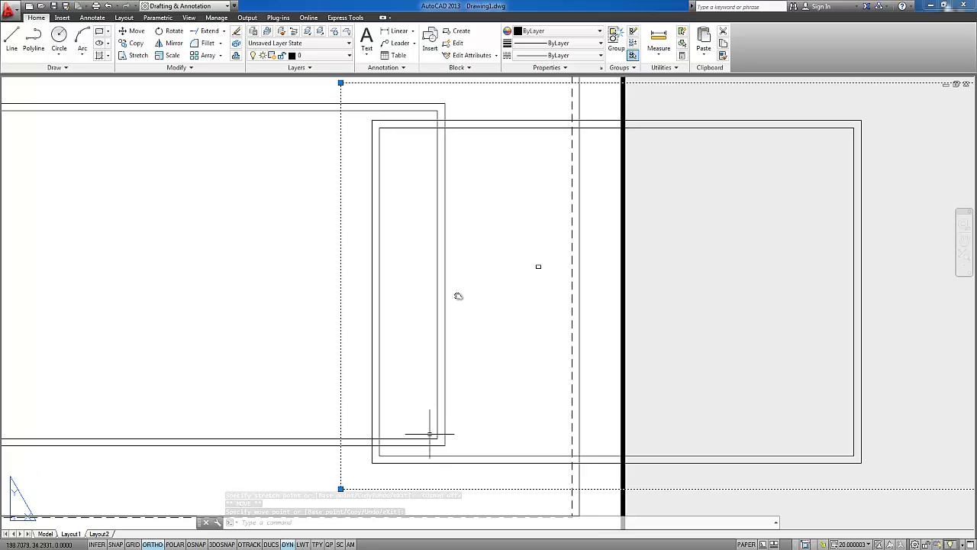
scroll(456, 294, "down", 4)
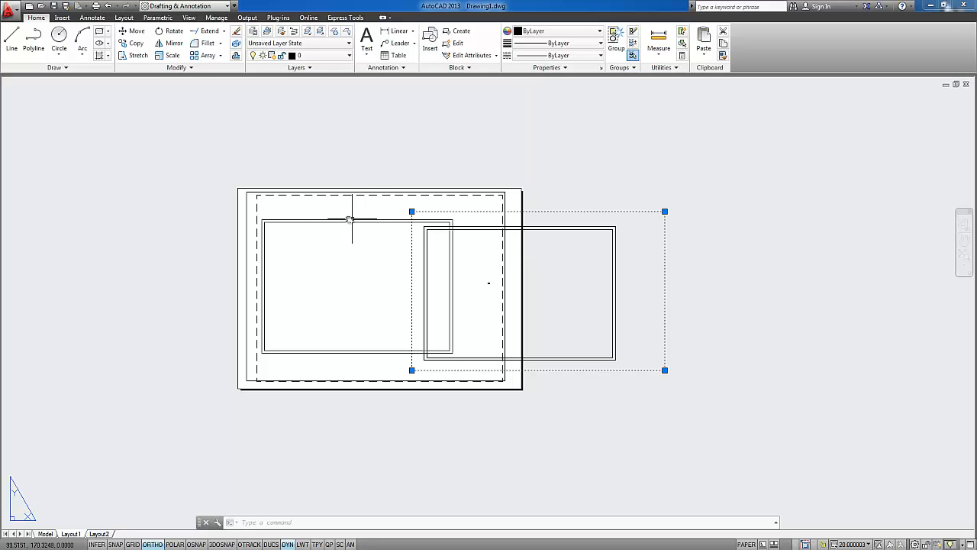
scroll(348, 221, "up", 2)
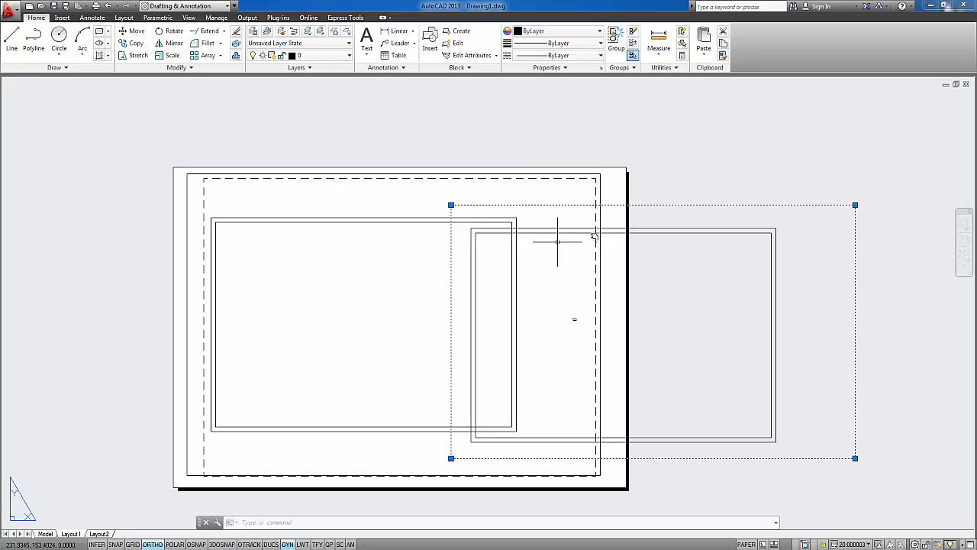
middle_click_drag(662, 309, 630, 255)
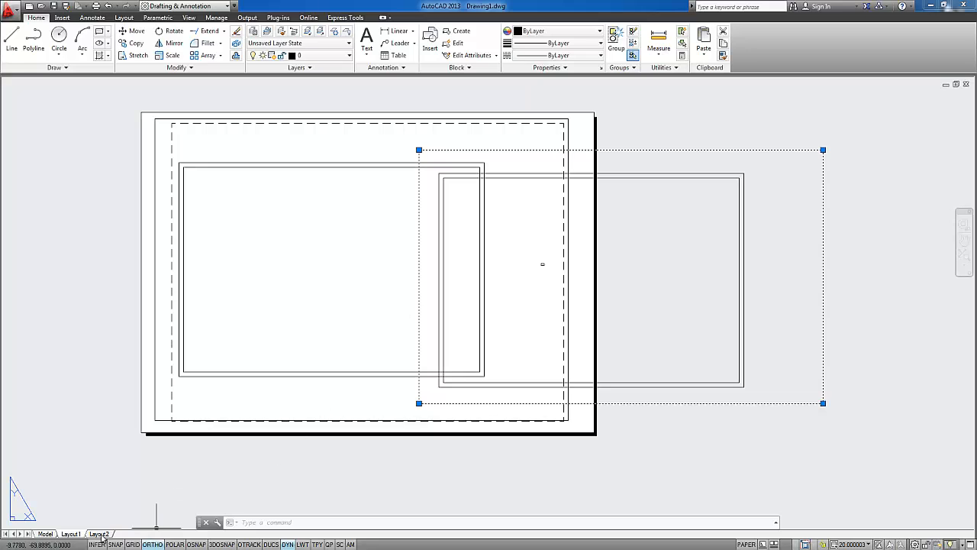
Switch between Layout2 and Layout1 to compare the sheets, and return to model space
left_click(98, 534)
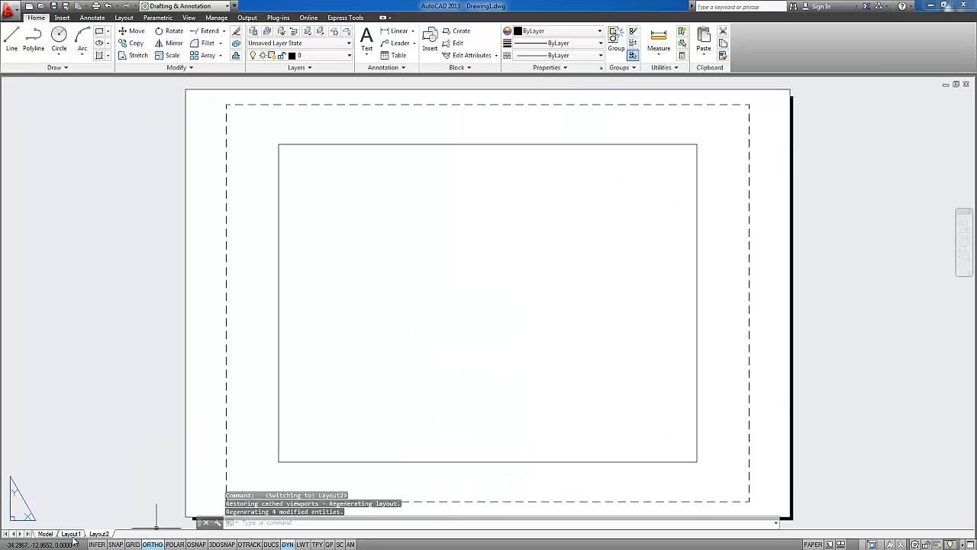
left_click(72, 534)
left_click(101, 534)
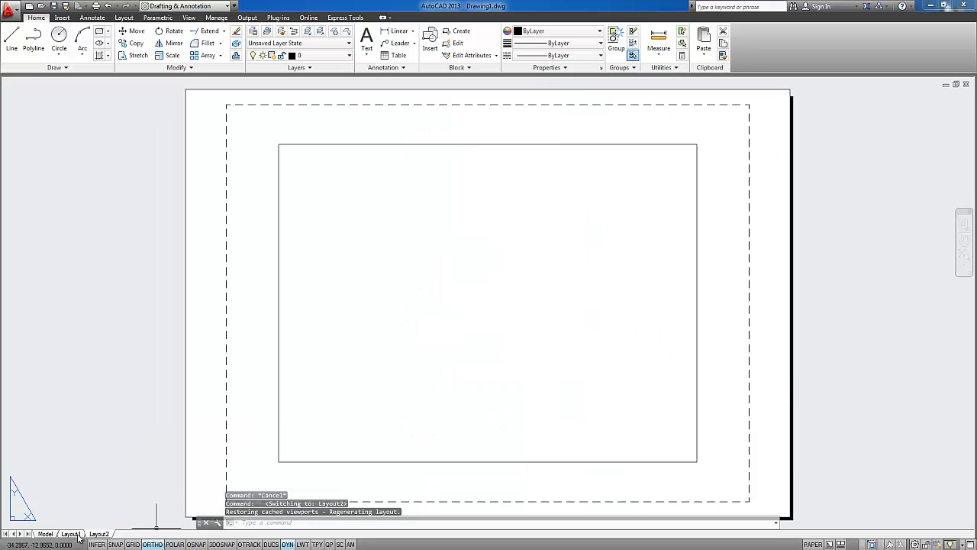
left_click(70, 534)
left_click(46, 534)
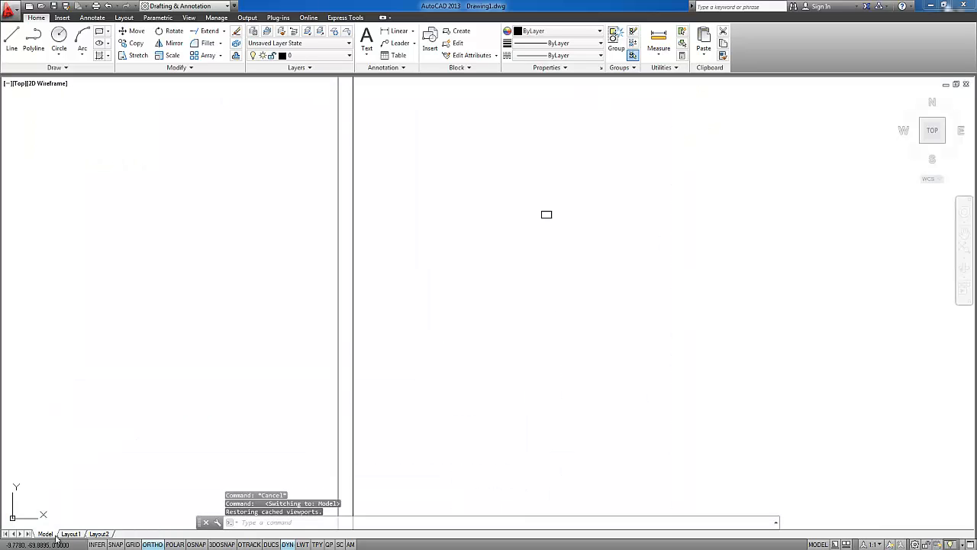
Examine the large and small double rectangles in model space and the list of available annotation scales
scroll(515, 373, "down", 2)
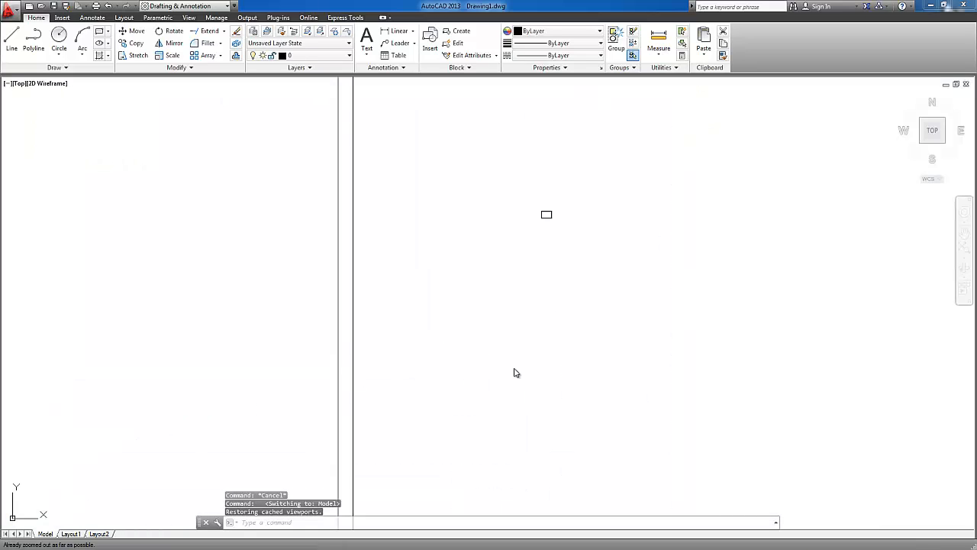
middle_click(639, 273)
middle_click(639, 273)
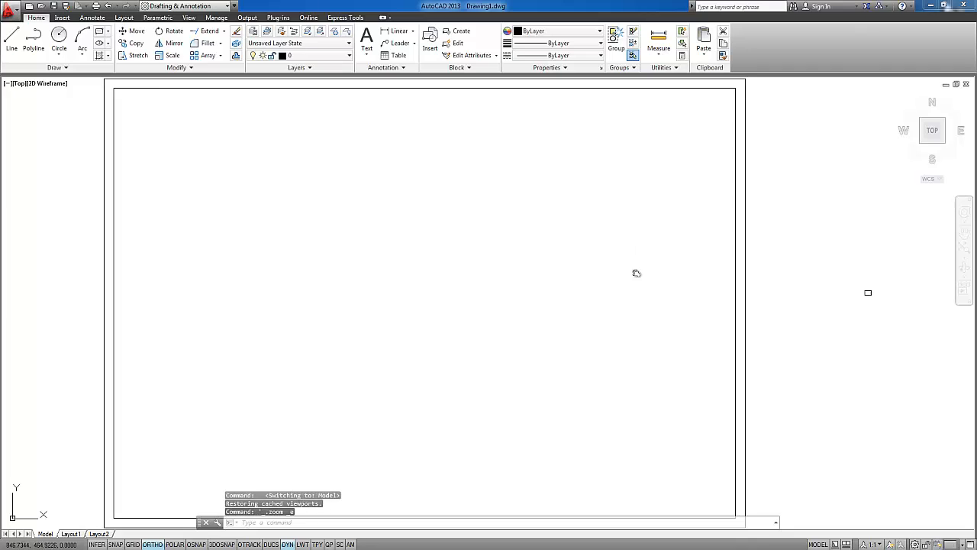
middle_click_drag(577, 295, 570, 305)
scroll(546, 288, "up", 4)
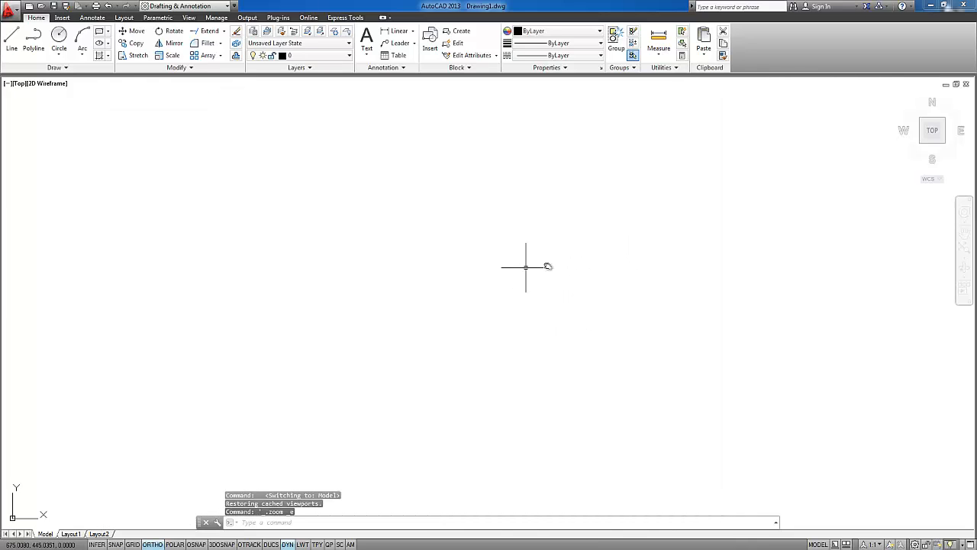
middle_click(559, 265)
middle_click(558, 266)
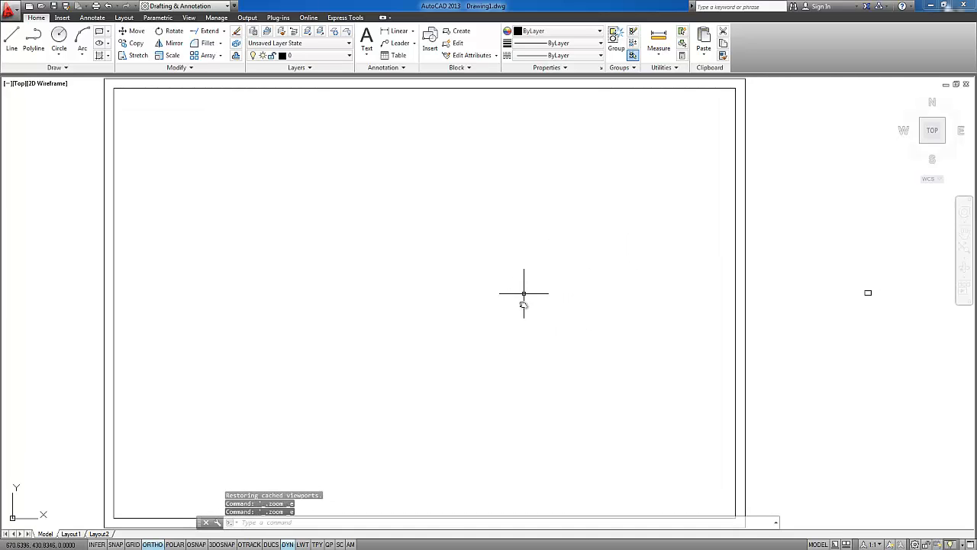
middle_click_drag(525, 291, 467, 308)
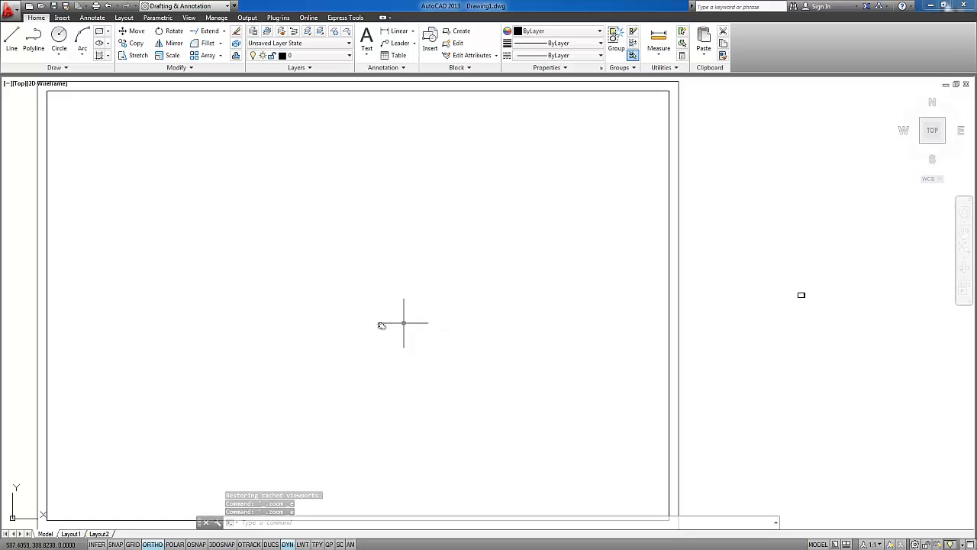
left_click(880, 544)
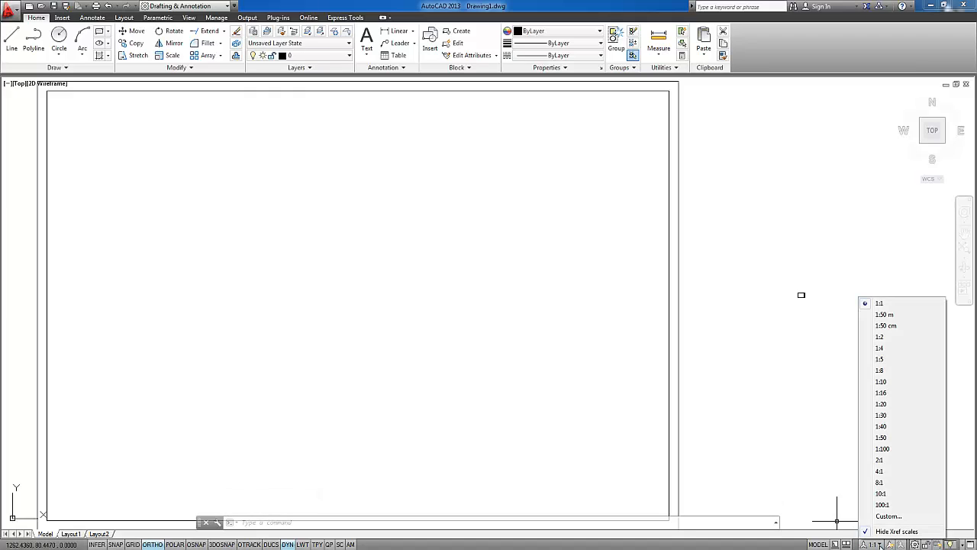
left_click(664, 302)
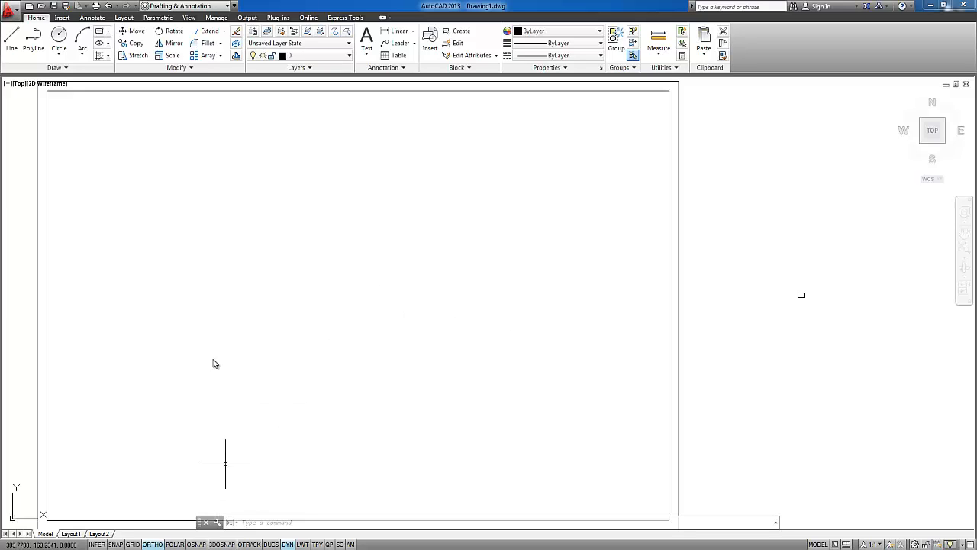
Divide model space into the Four: Left viewport configuration
scroll(310, 213, "down", 2)
mouse_move(100, 148)
middle_mouse_down()
mouse_move(191, 208)
mouse_move(312, 227)
middle_mouse_up()
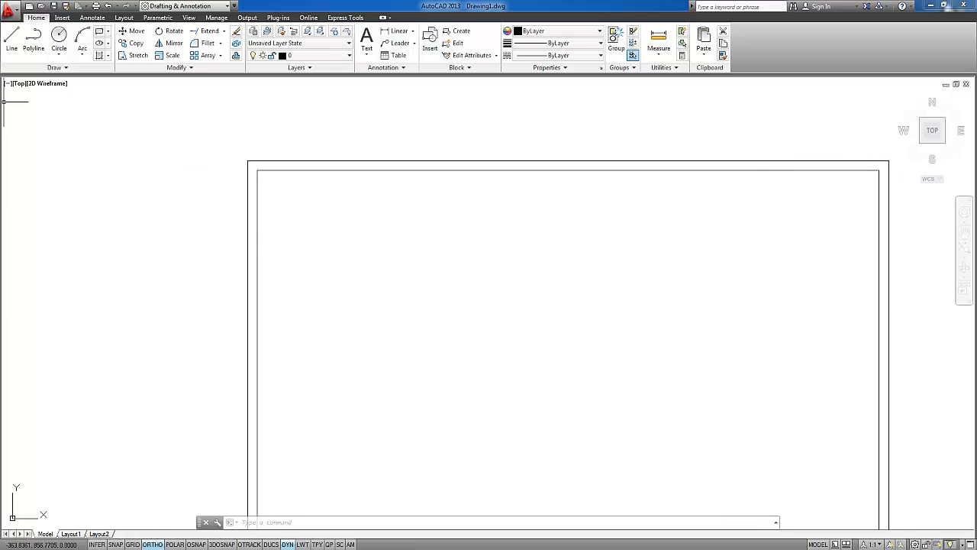
left_click(32, 69)
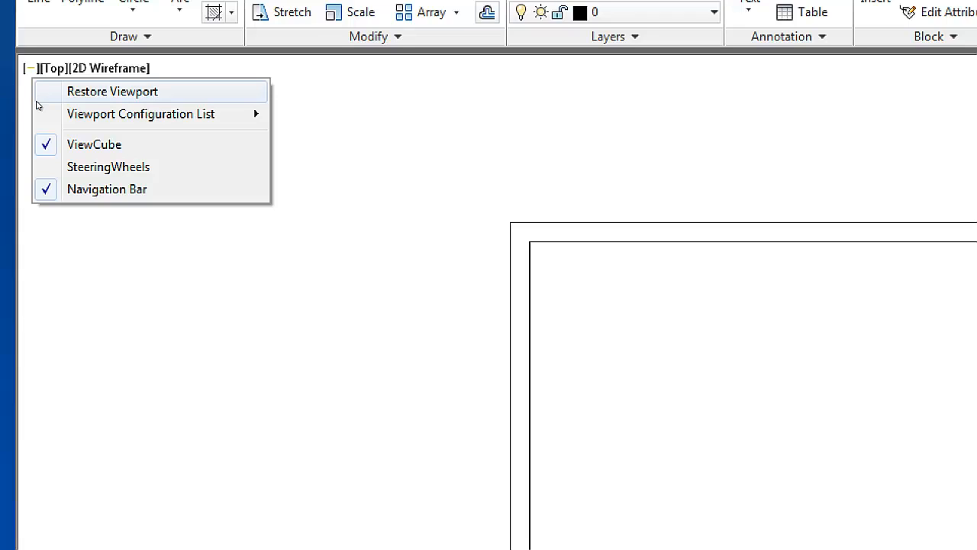
mouse_move(40, 111)
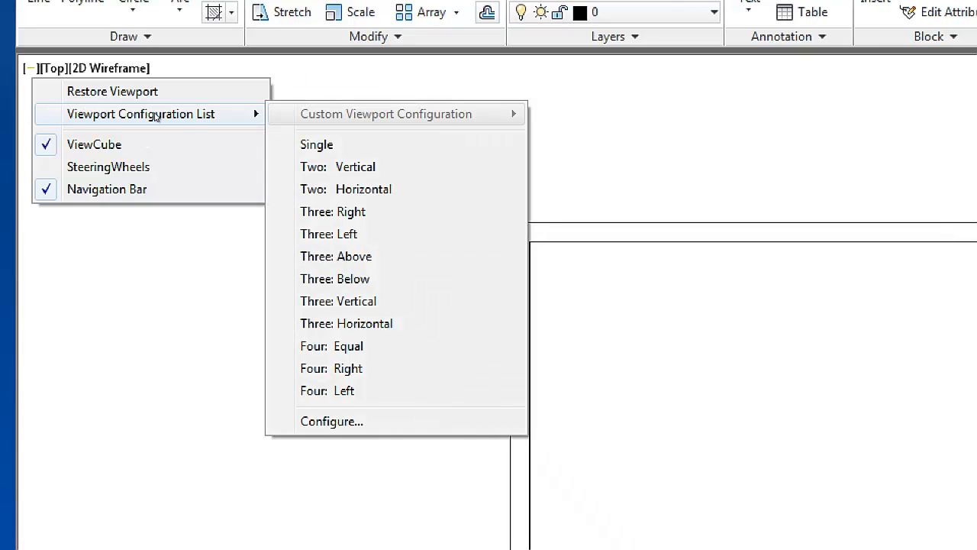
key("Down")
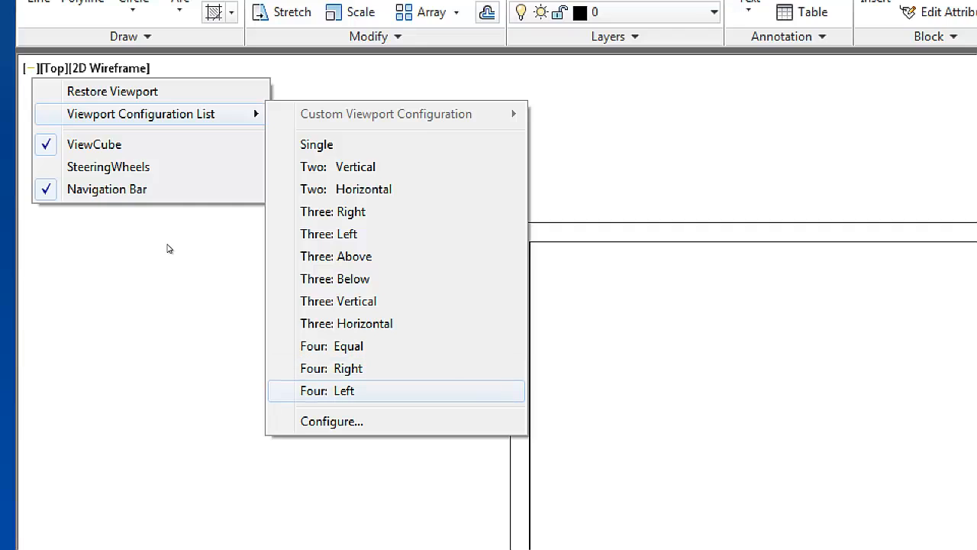
key("Return")
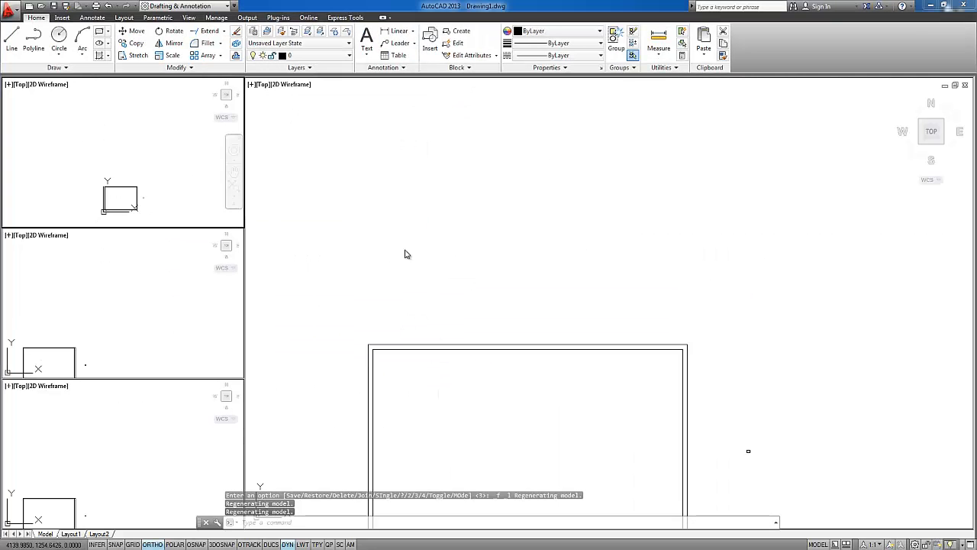
Activate each of the four viewports in turn and center the drawing in the large one
left_click(488, 271)
middle_click_drag(487, 323, 531, 164)
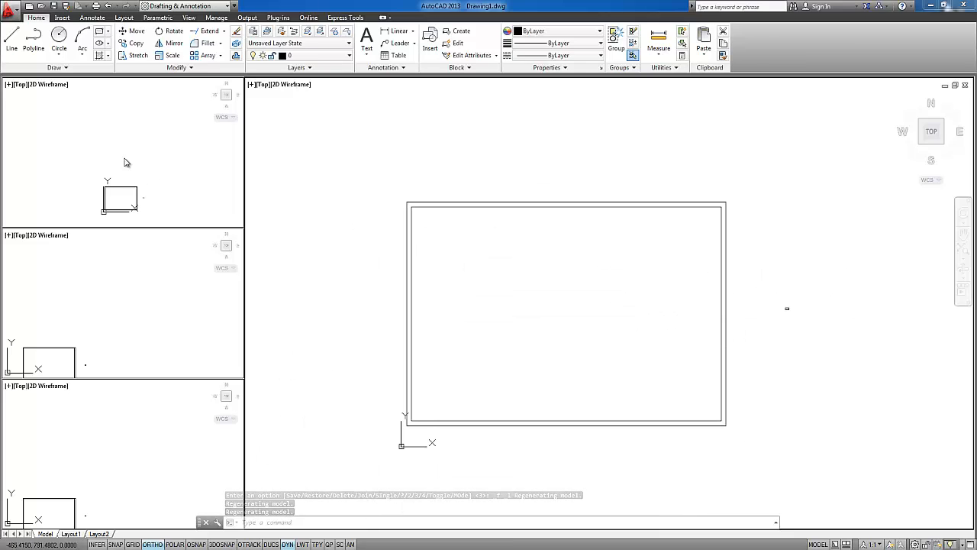
left_click(142, 181)
left_click(133, 346)
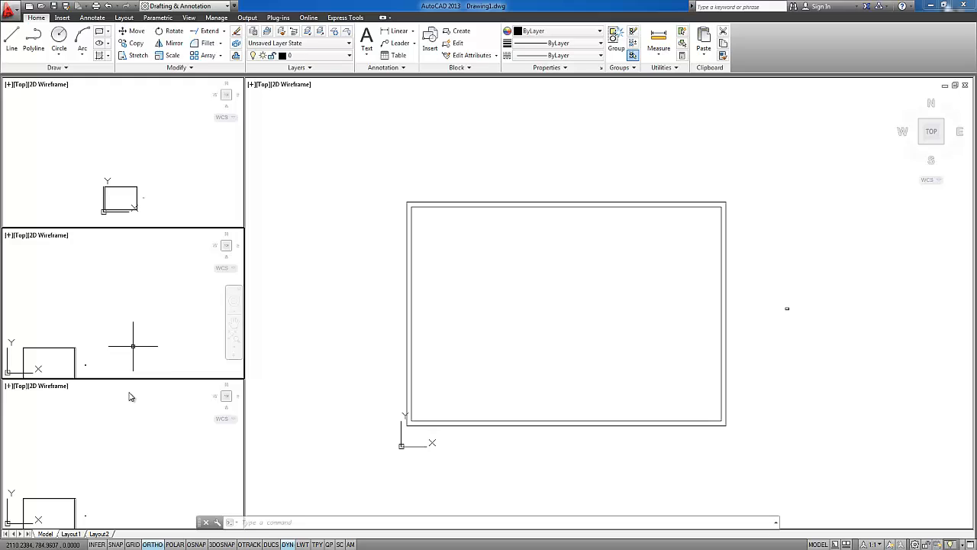
left_click(108, 444)
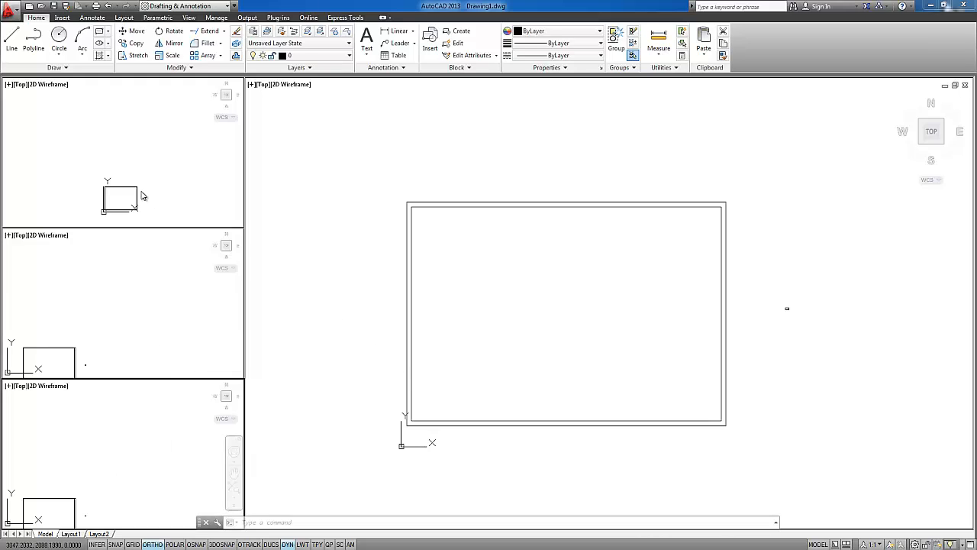
left_click(515, 304)
mouse_move(524, 313)
middle_mouse_down()
mouse_move(569, 307)
mouse_move(561, 317)
middle_mouse_up()
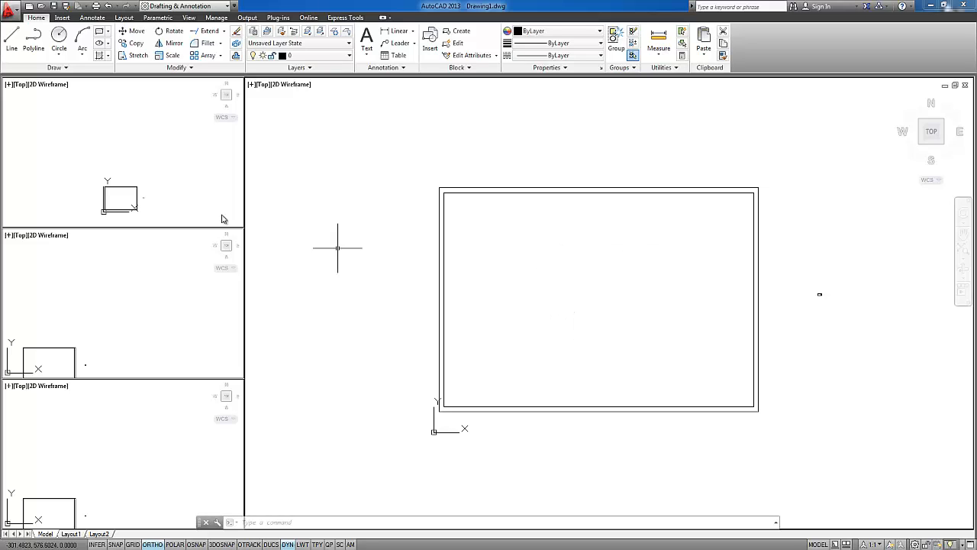
Center the drawing in the uppermost small viewport and change its view to Left
left_click(117, 145)
mouse_move(98, 178)
middle_mouse_down()
mouse_move(122, 121)
mouse_move(79, 129)
middle_mouse_up()
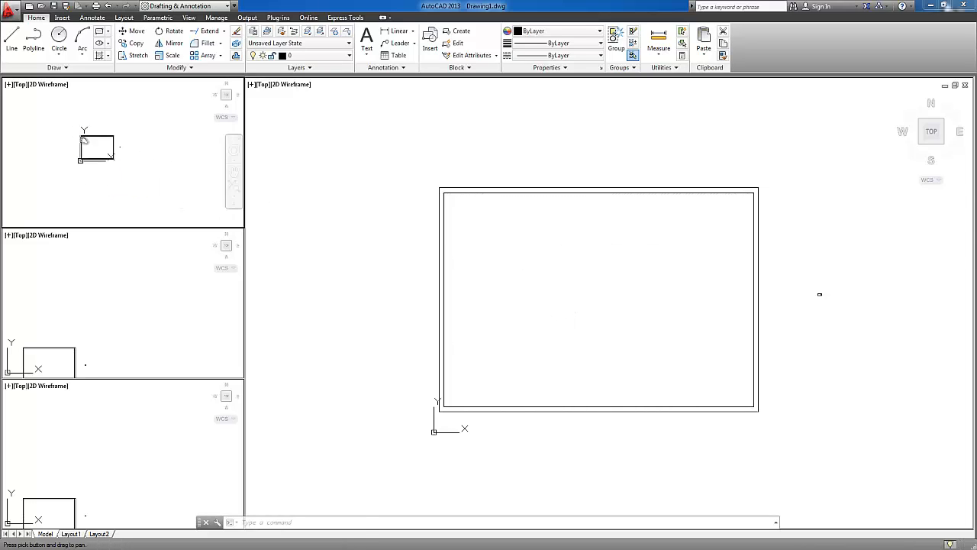
scroll(87, 144, "up", 2)
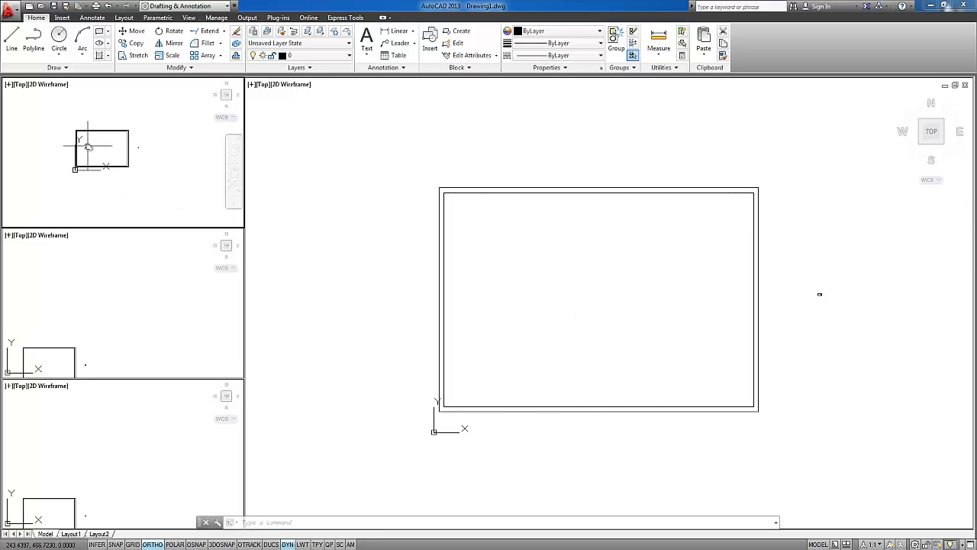
left_click(20, 84)
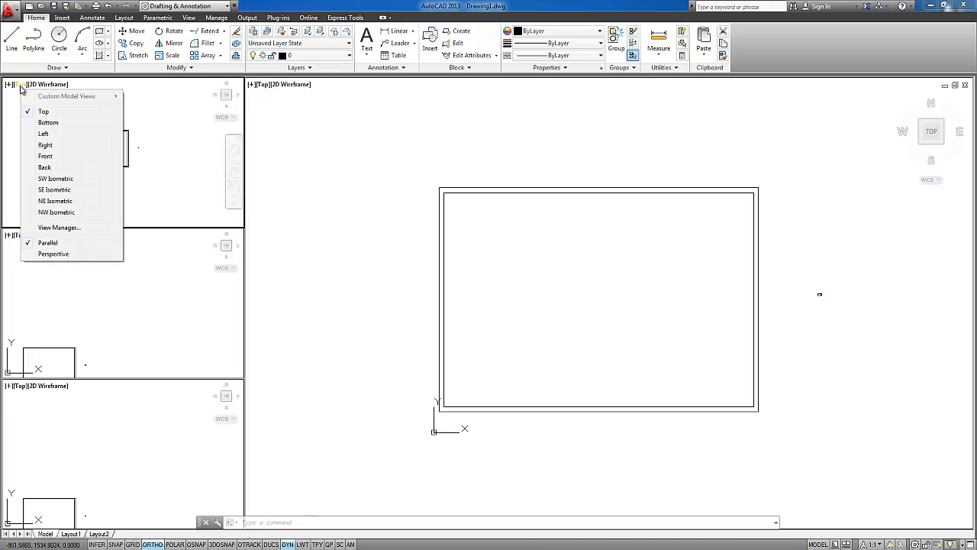
left_click(43, 134)
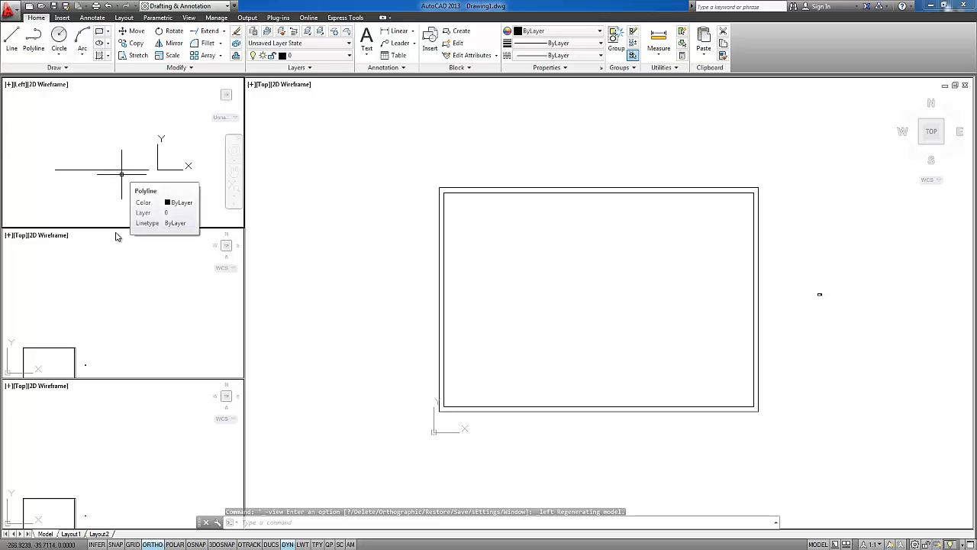
Change the middle small viewport to the Bottom view and fit the whole drawing in it
left_click(98, 298)
middle_click_drag(107, 320, 137, 279)
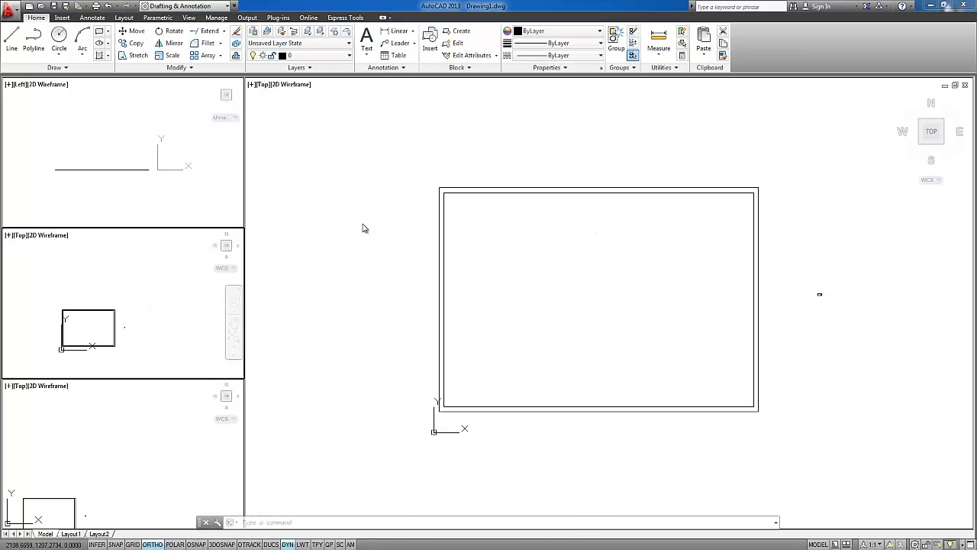
left_click(21, 235)
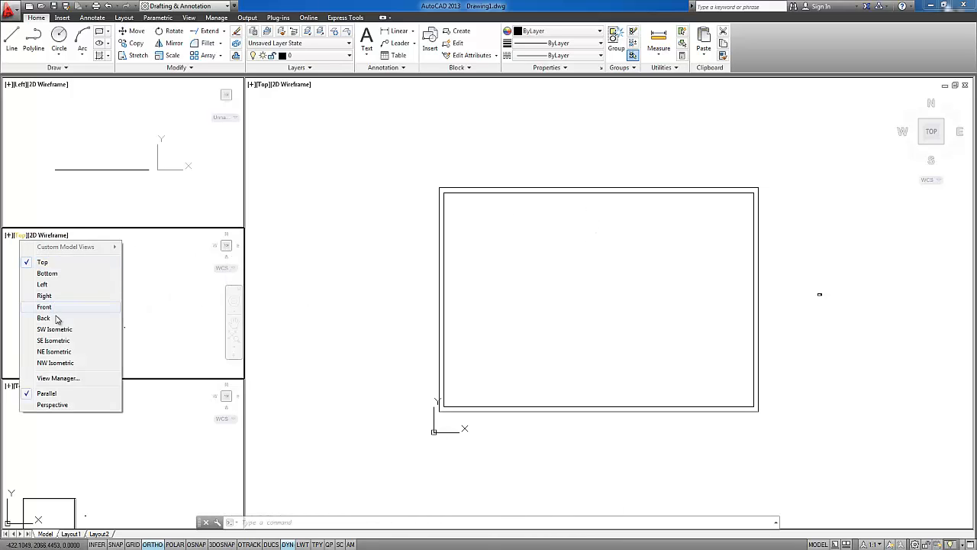
left_click(47, 273)
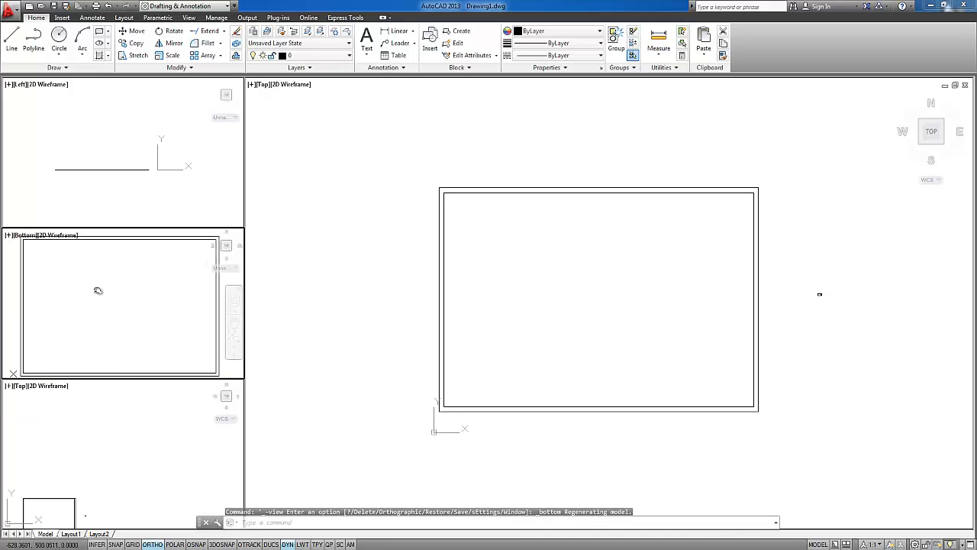
scroll(198, 280, "down", 5)
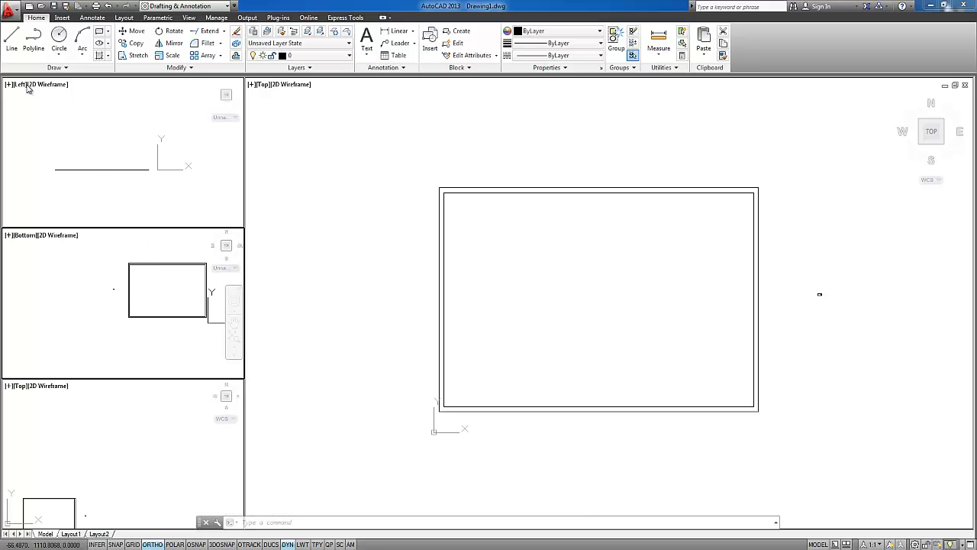
Review the preset views available for the large viewport and maximize that viewport
left_click(266, 91)
left_click(264, 85)
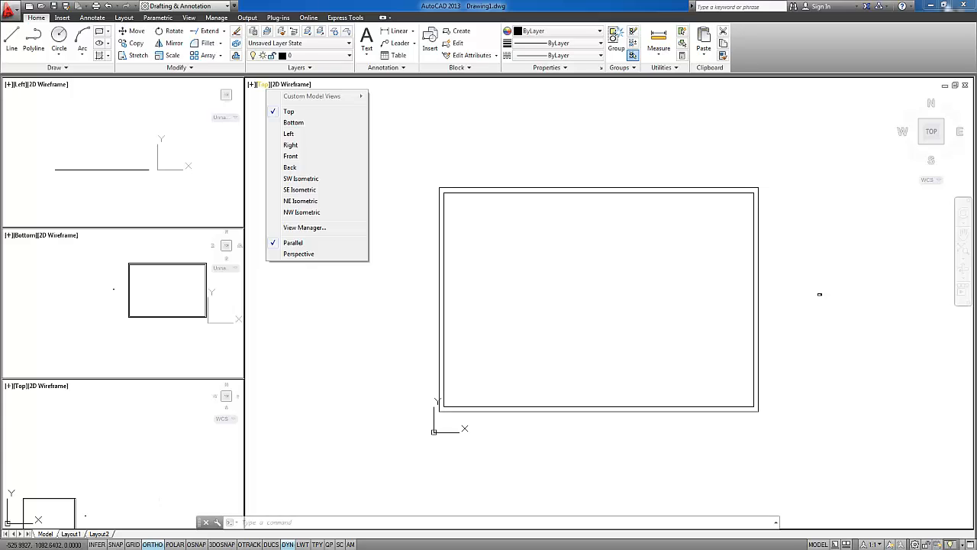
double_click(251, 84)
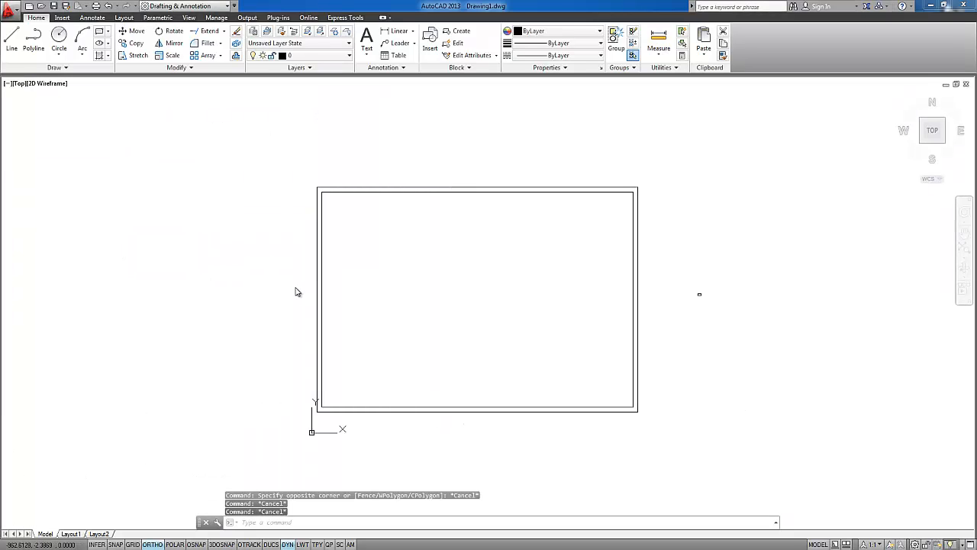
Apply the Four: Left viewport configuration to model space again
left_click(7, 84)
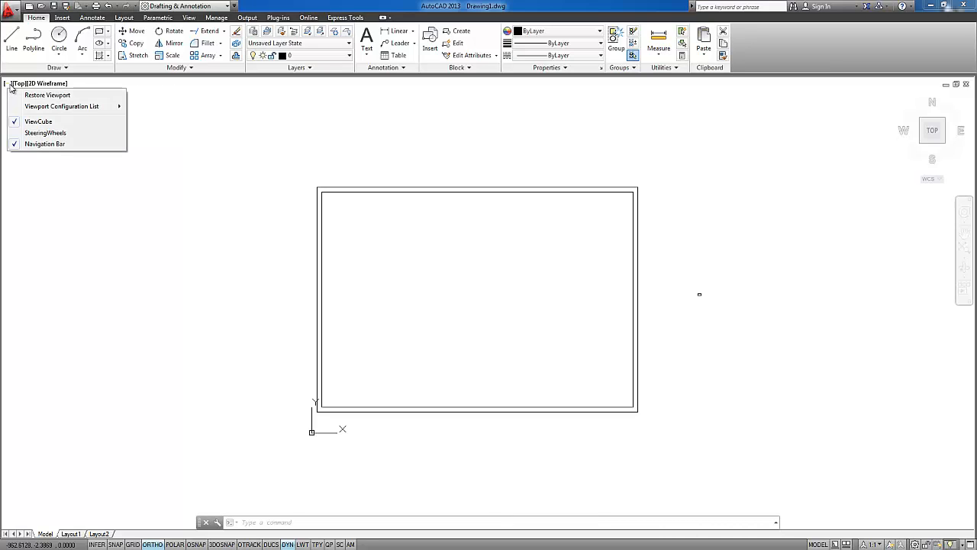
mouse_move(63, 106)
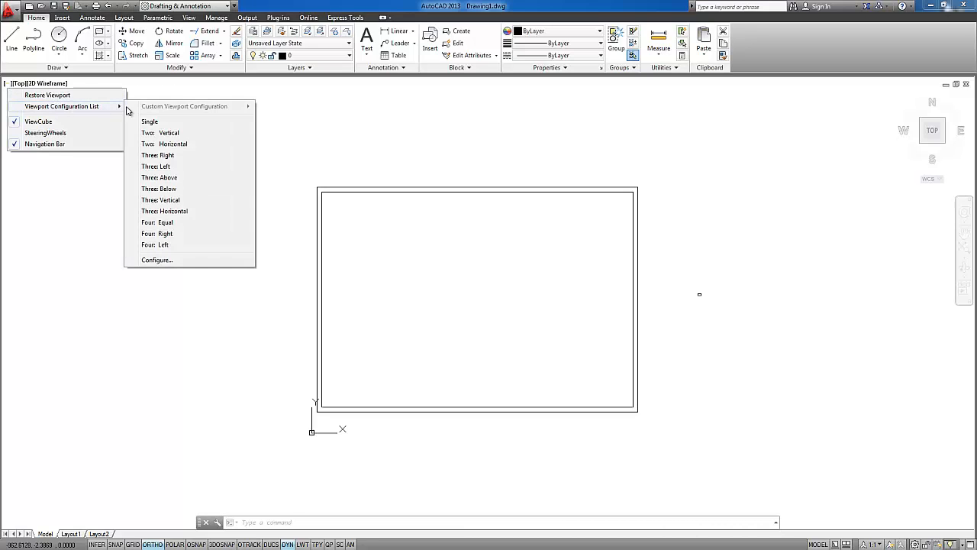
left_click(169, 245)
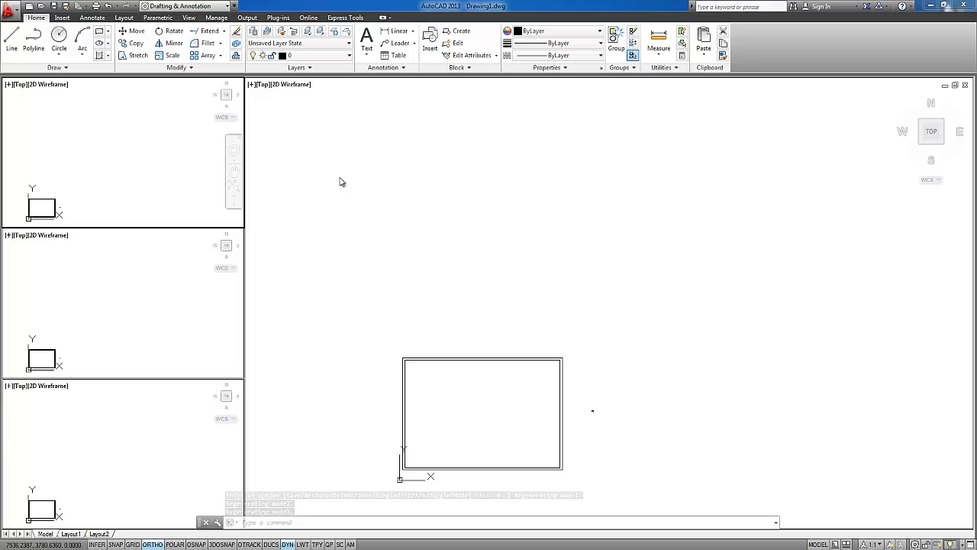
Maximize the large Top viewport and center the drawing in it
left_click(251, 88)
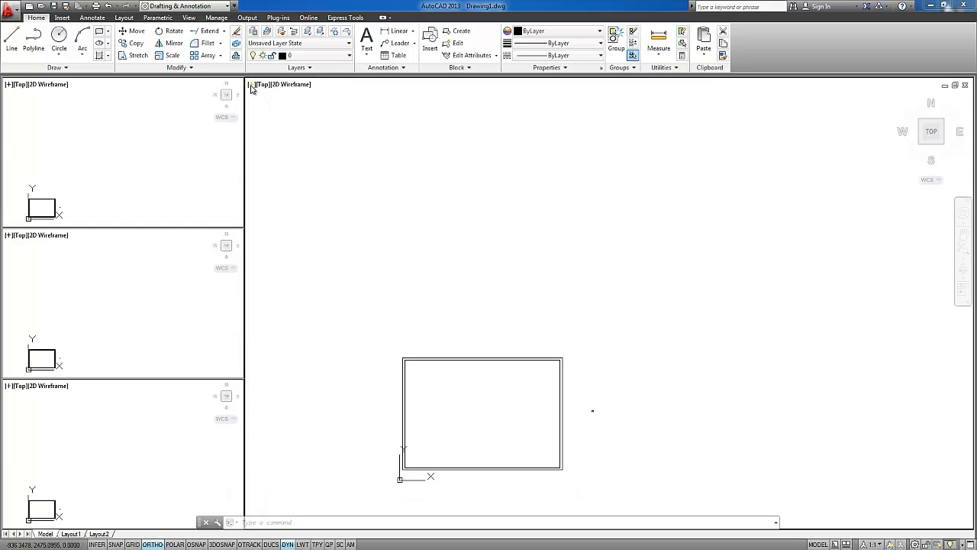
left_click(252, 88)
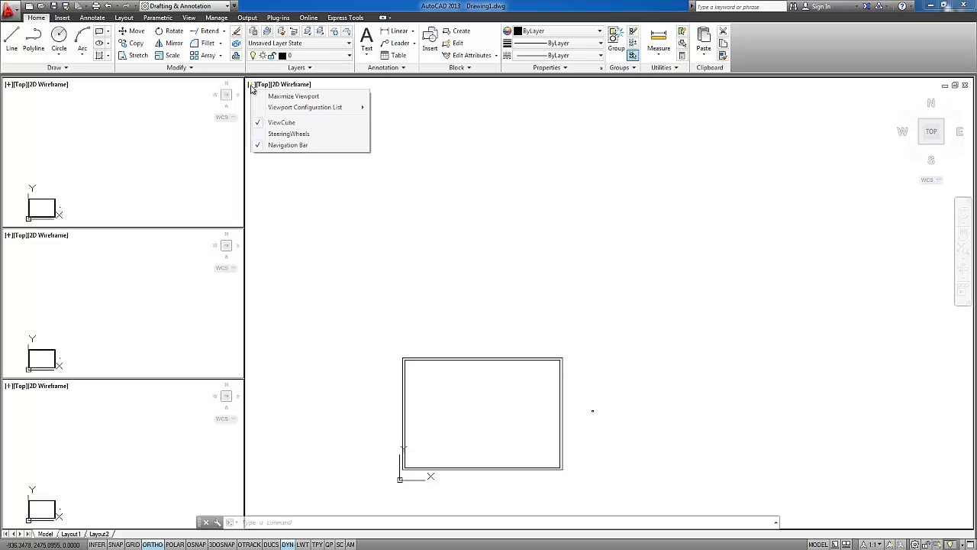
left_click(303, 96)
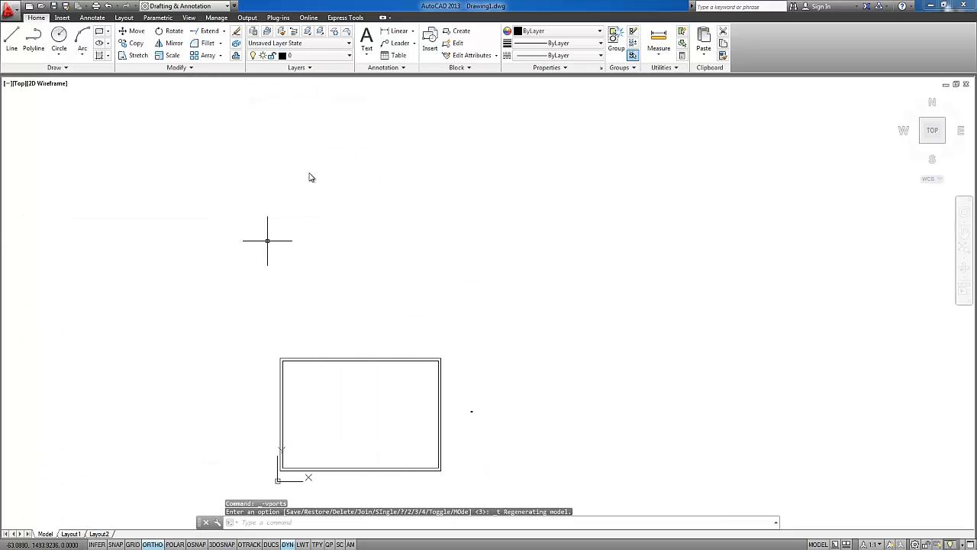
middle_click_drag(371, 312, 437, 218)
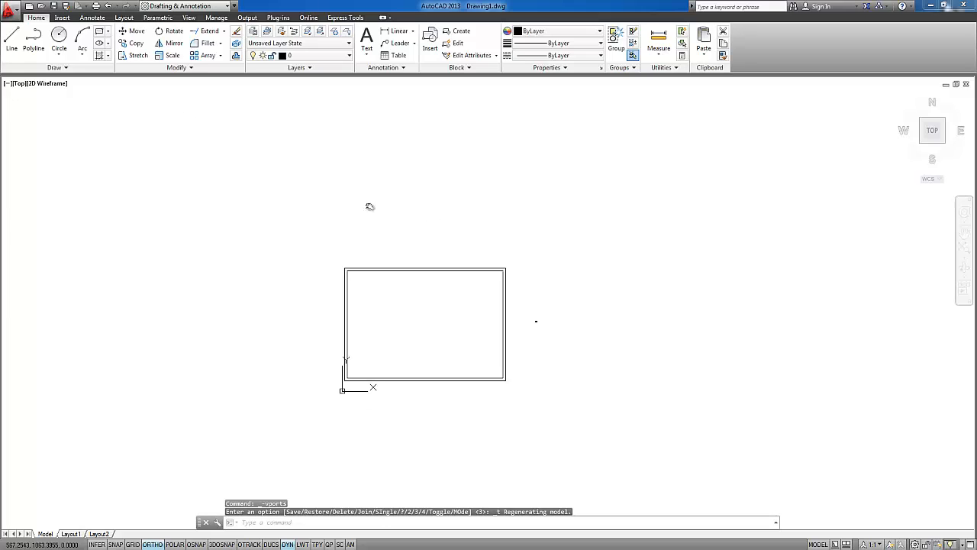
left_click(8, 85)
mouse_move(56, 109)
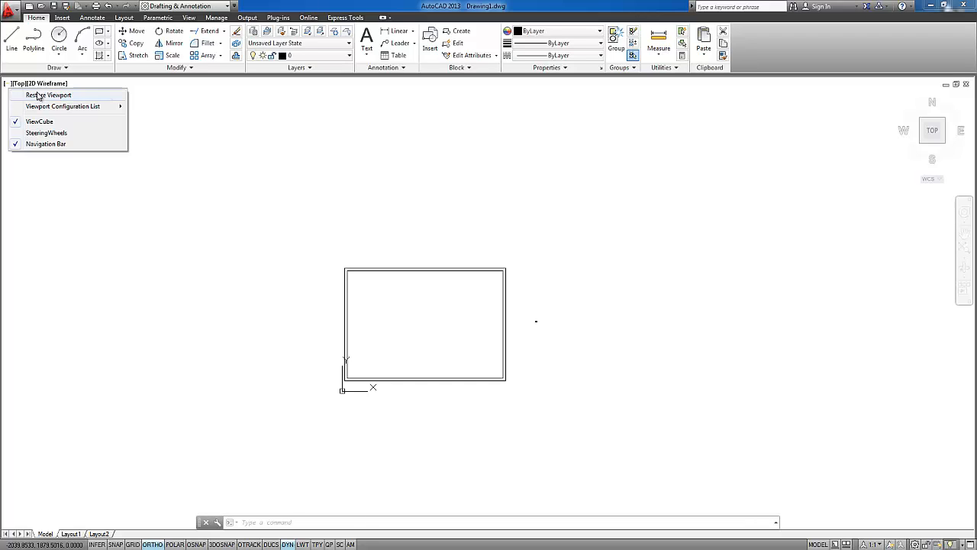
left_click(44, 84)
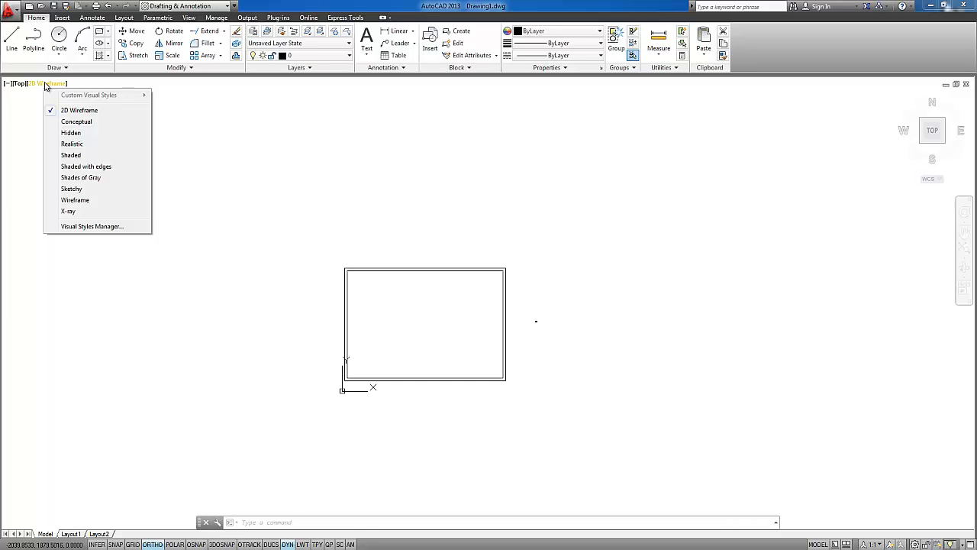
left_click(391, 317)
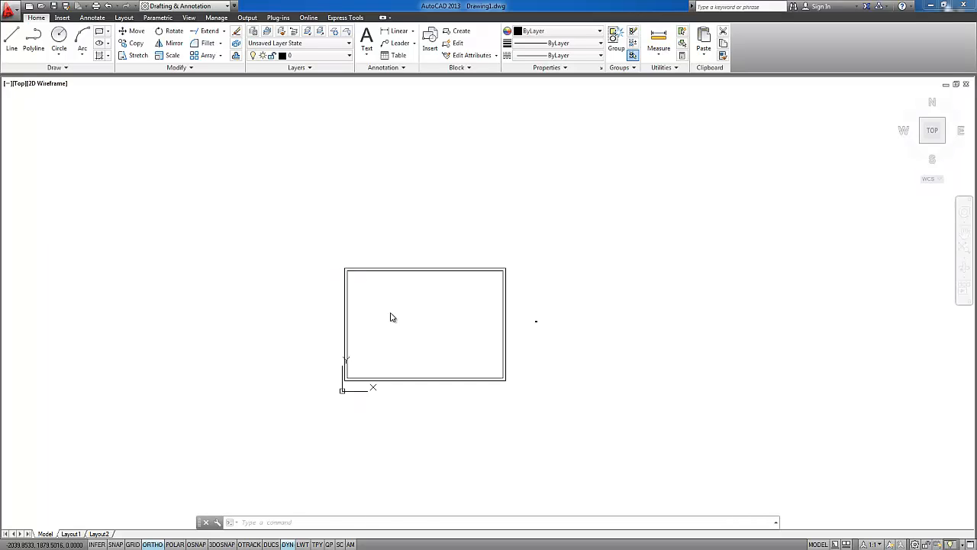
left_click(390, 299)
key("Escape")
Draw a 3D box just above the large double rectangle in the Top view, slightly wider than it, with a freely picked height
middle_click_drag(387, 325, 395, 325)
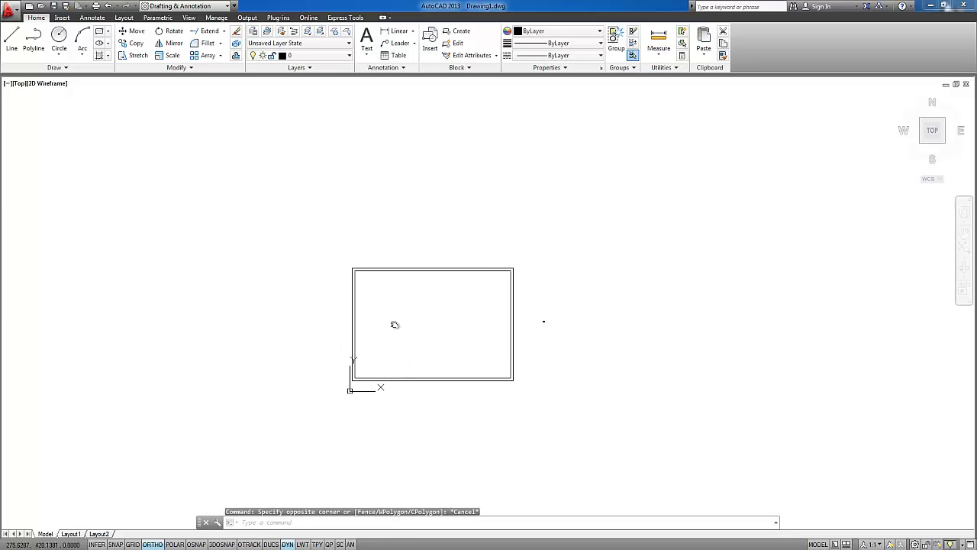
type("box")
key("Return")
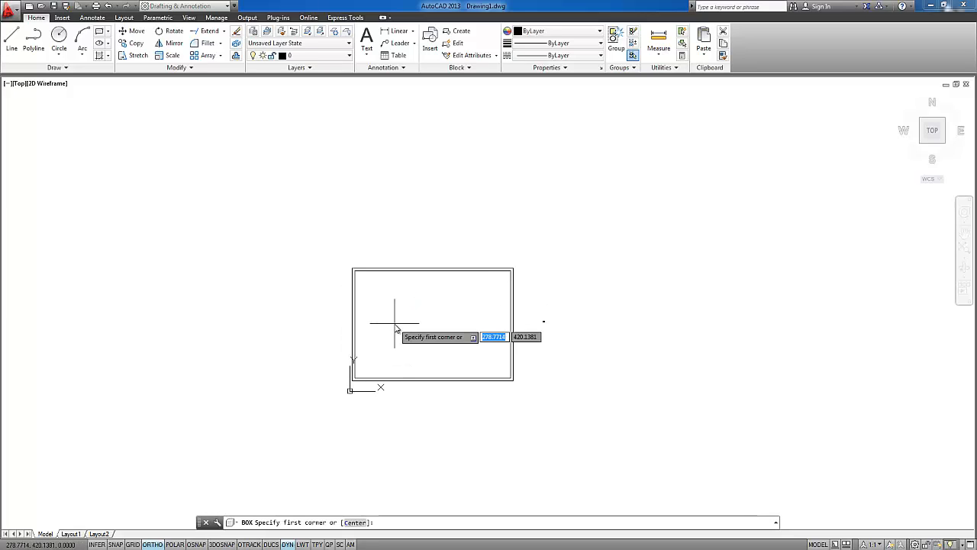
left_click(320, 176)
left_click(546, 260)
left_click(739, 215)
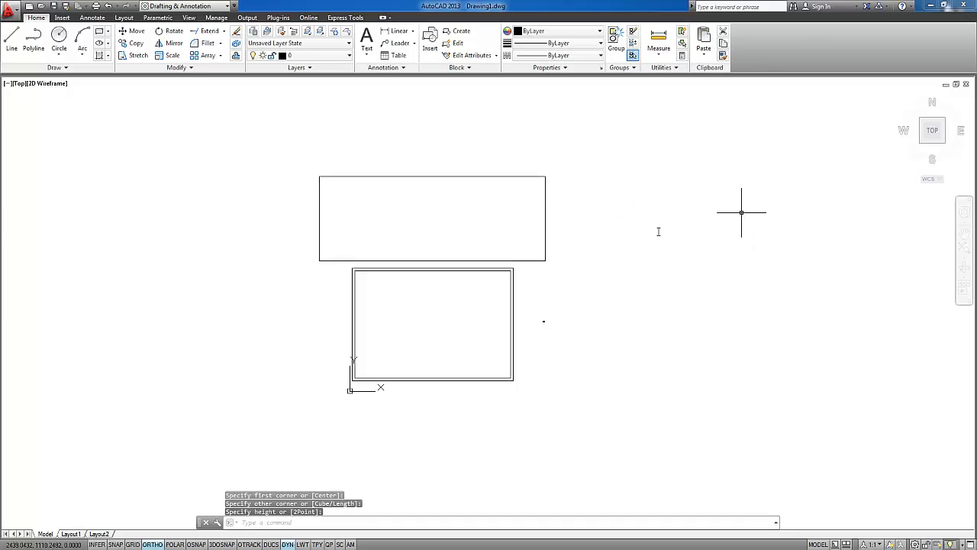
Orbit the model to examine the box and the double rectangles from an angled 3D view
middle_click_drag(738, 372, 816, 240, "shift")
middle_click_drag(389, 280, 428, 287, "shift")
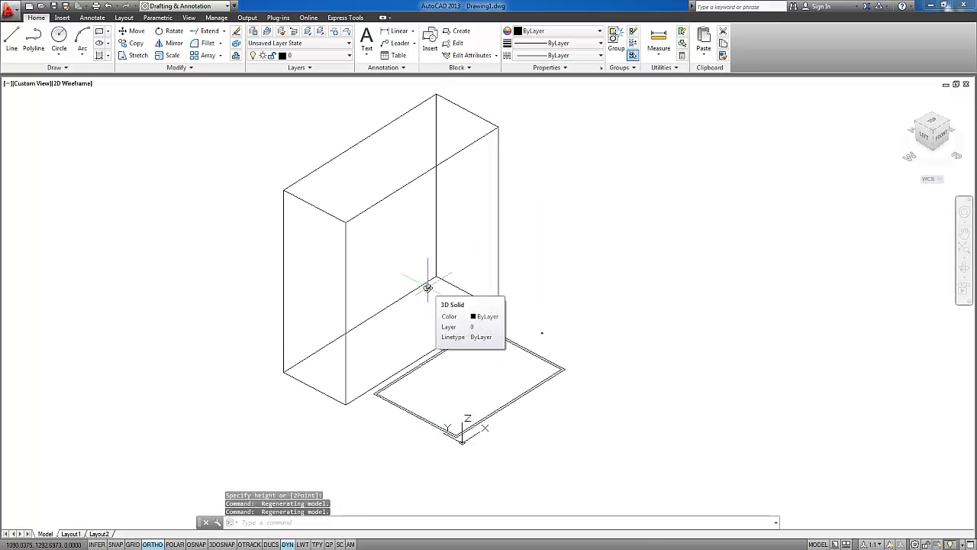
mouse_move(395, 314)
middle_mouse_down("shift")
mouse_move(399, 288)
mouse_move(375, 310)
mouse_move(432, 314)
mouse_move(417, 315)
mouse_move(463, 284)
mouse_move(394, 297)
mouse_move(379, 331)
mouse_move(393, 333)
middle_mouse_up("shift")
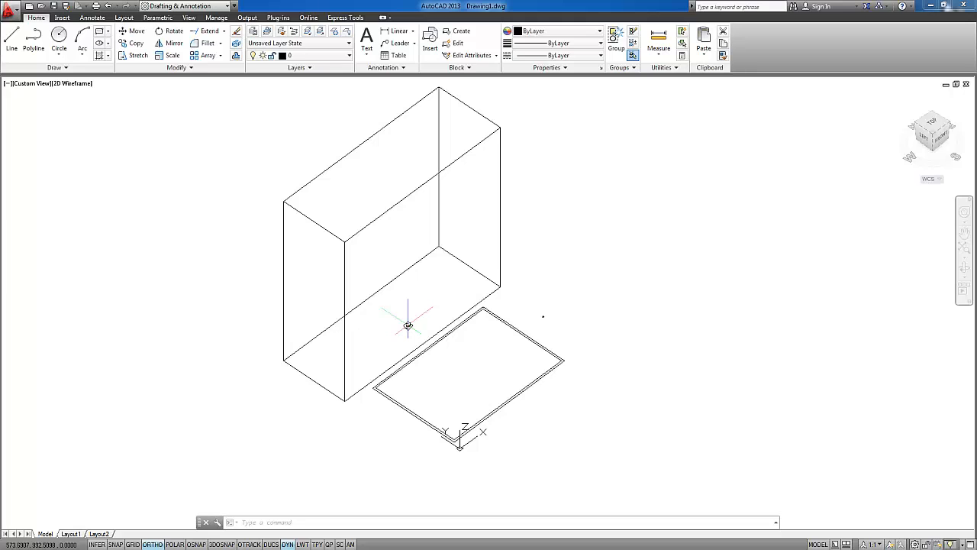
middle_click_drag(519, 254, 520, 272)
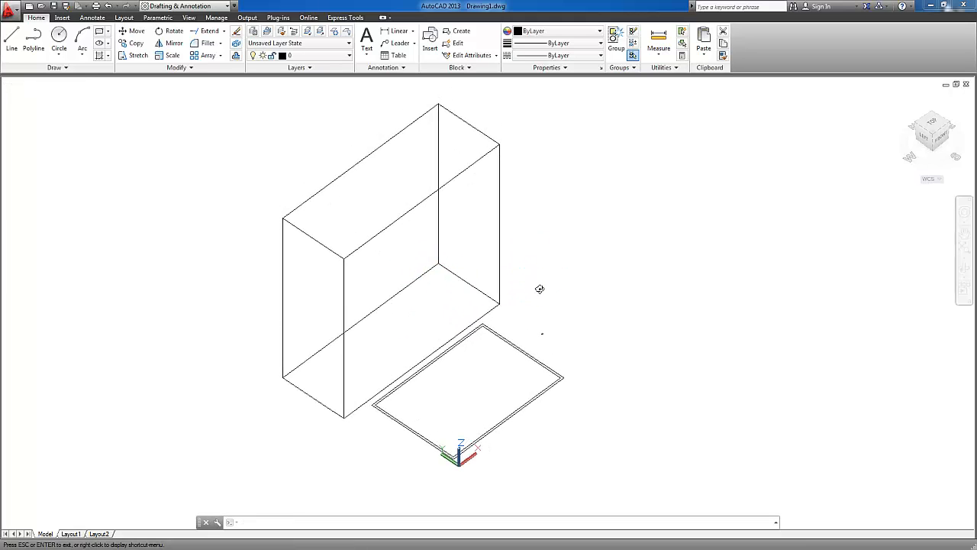
Preview the box in the Conceptual and Hidden visual styles, and return the view to 2D Wireframe
middle_click_drag(481, 285, 535, 275, "shift")
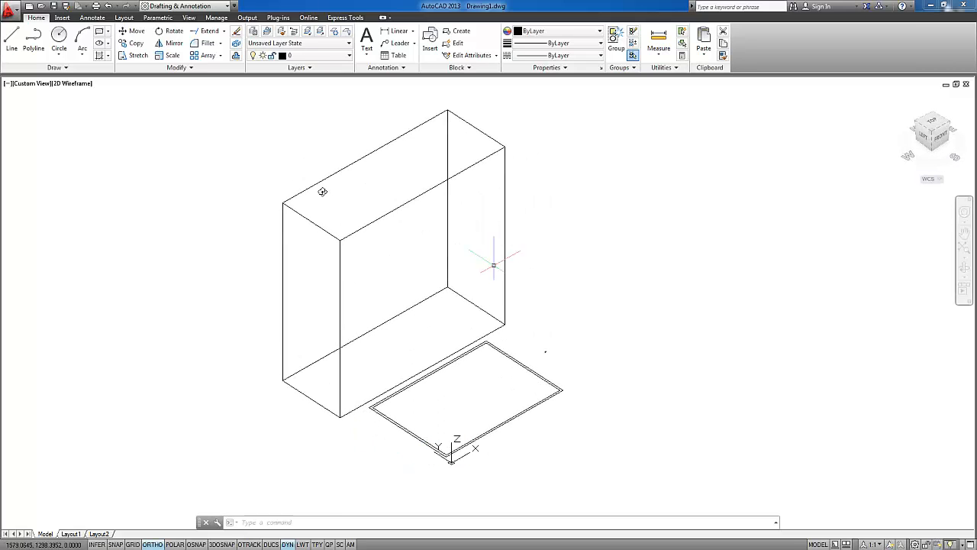
left_click(76, 86)
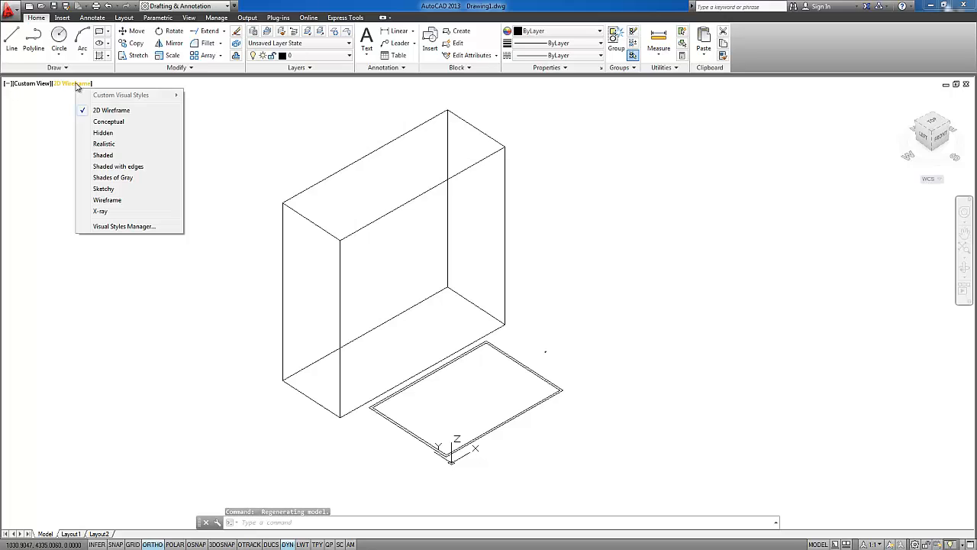
left_click(112, 123)
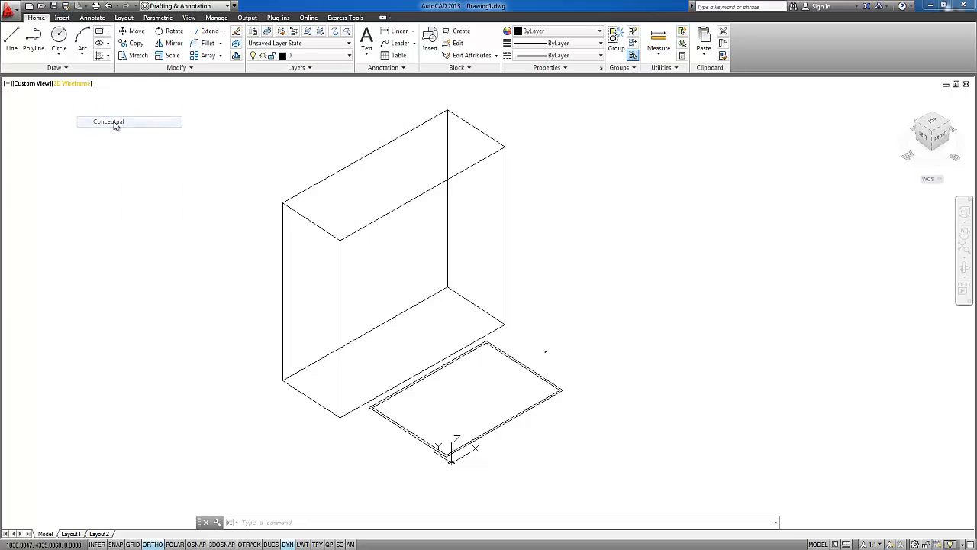
left_click(73, 86)
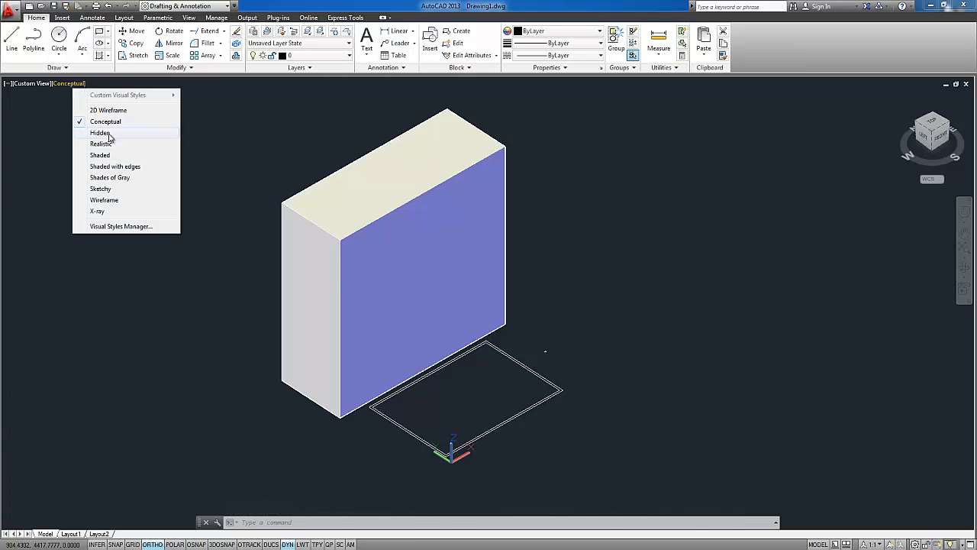
left_click(100, 133)
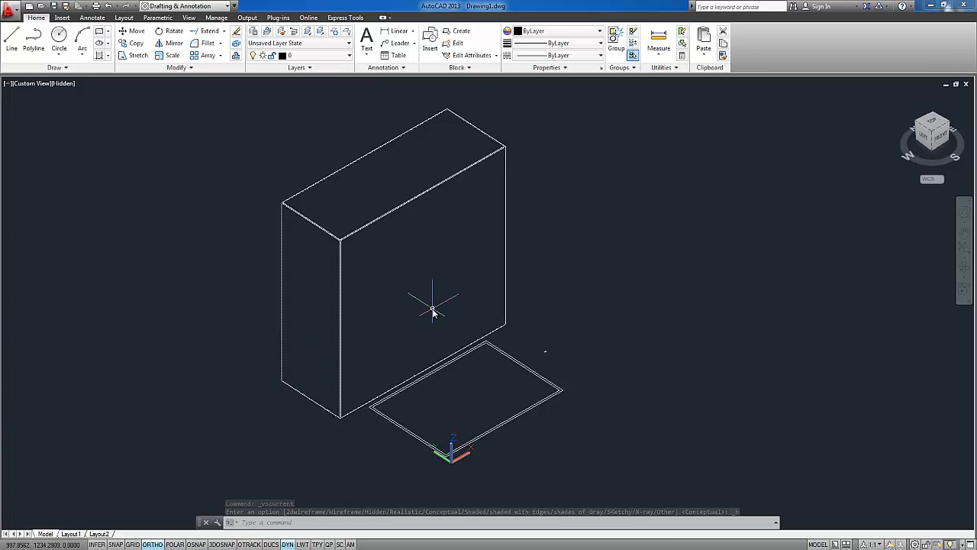
left_click(65, 84)
left_click(85, 106)
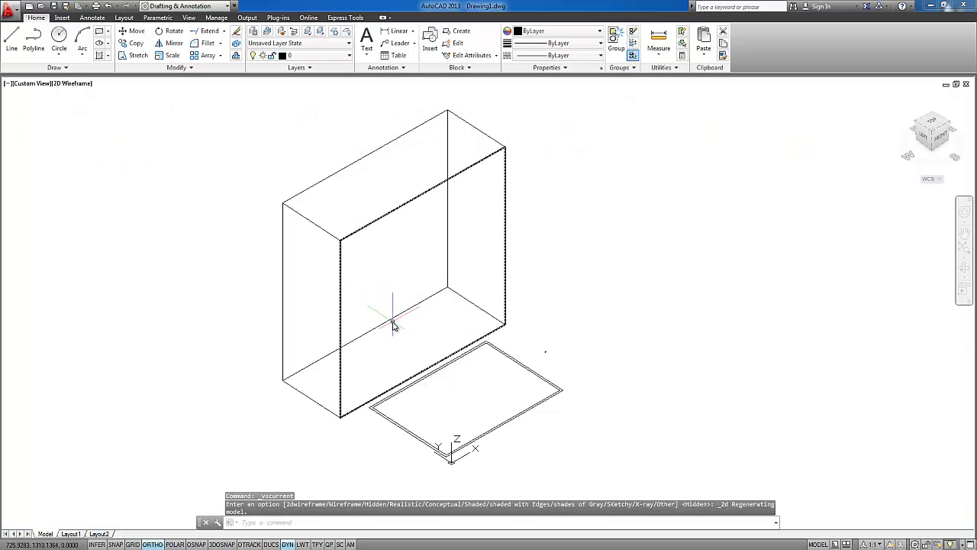
Compare the box in the Hidden and Realistic visual styles, and restore 2D Wireframe
left_click(77, 83)
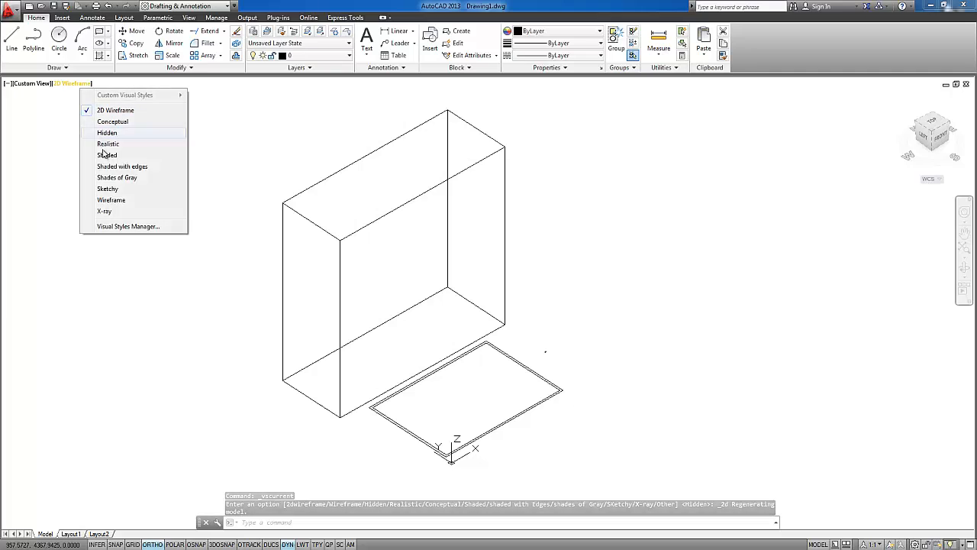
left_click(107, 133)
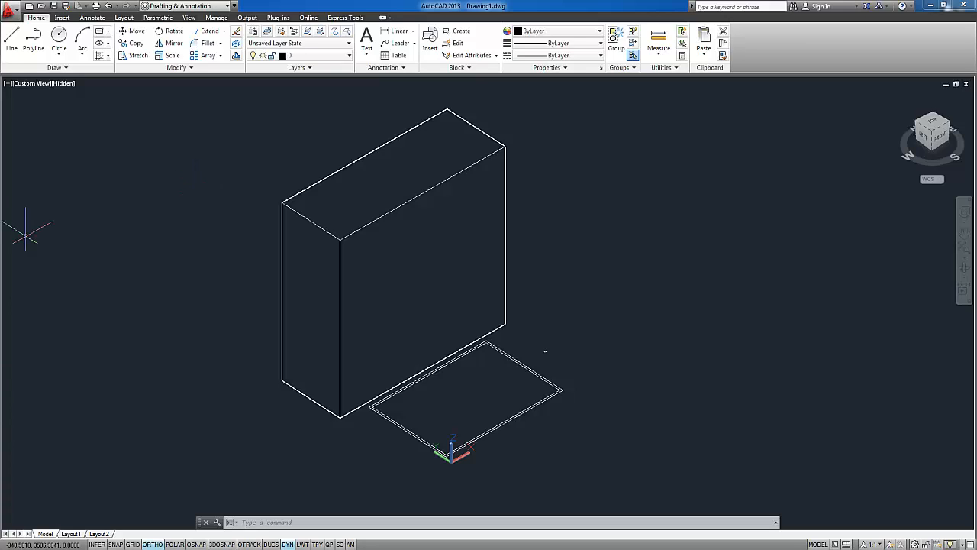
left_click(65, 84)
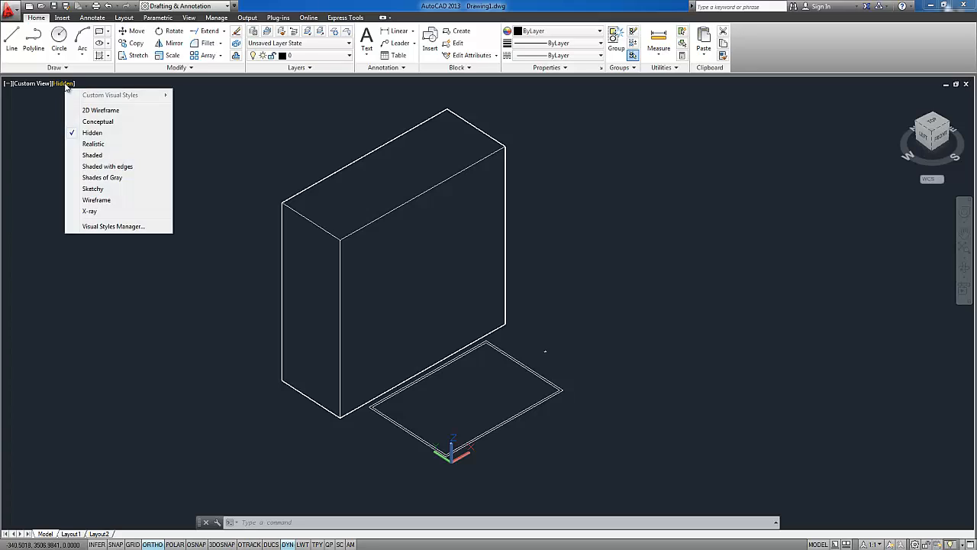
left_click(103, 145)
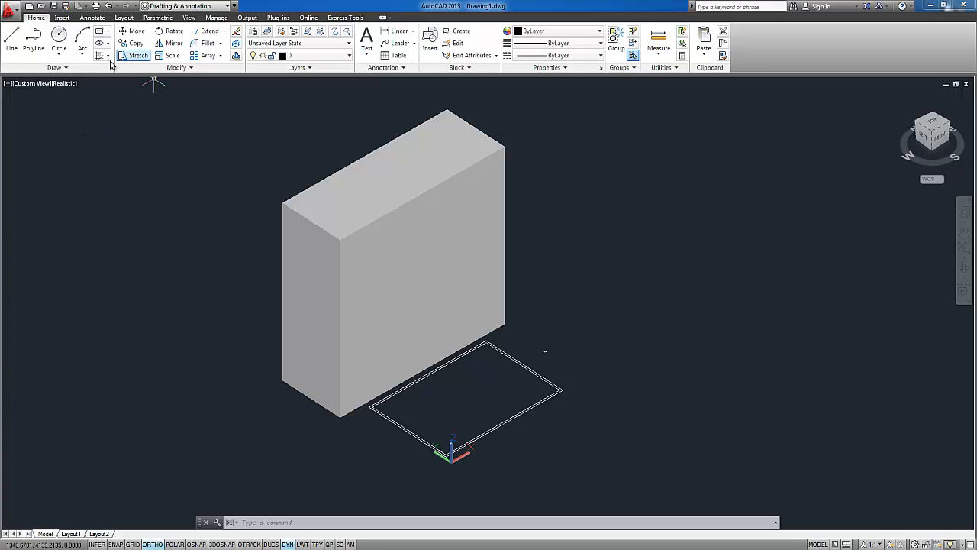
left_click(66, 85)
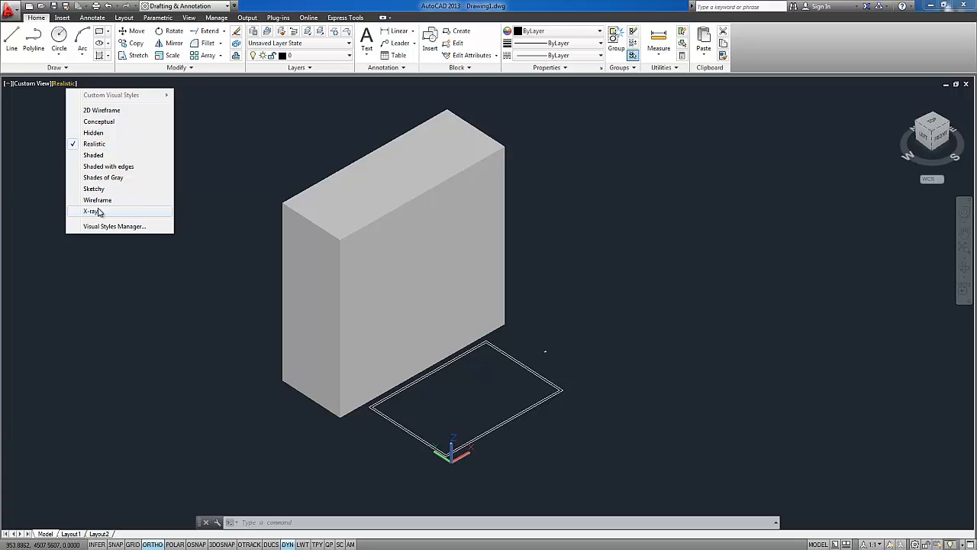
left_click(104, 111)
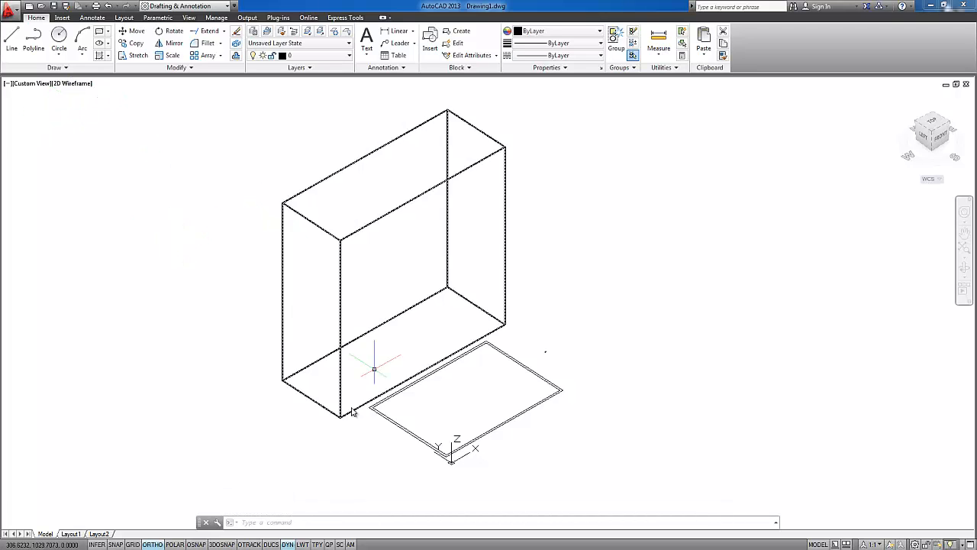
Examine the model from the top, back, SW Isometric and SE Isometric directions using the ViewCube
left_click(933, 126)
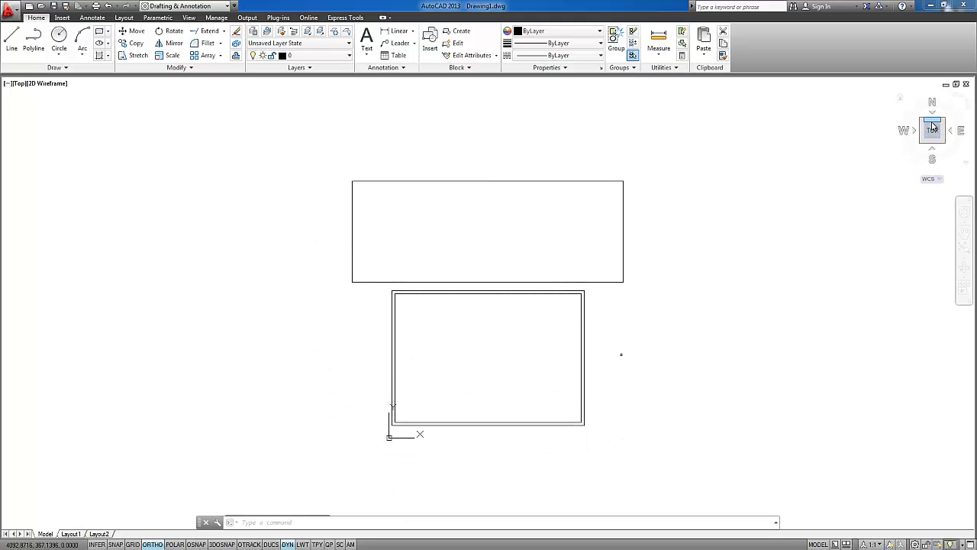
left_click_drag(932, 126, 937, 126)
left_click(935, 124)
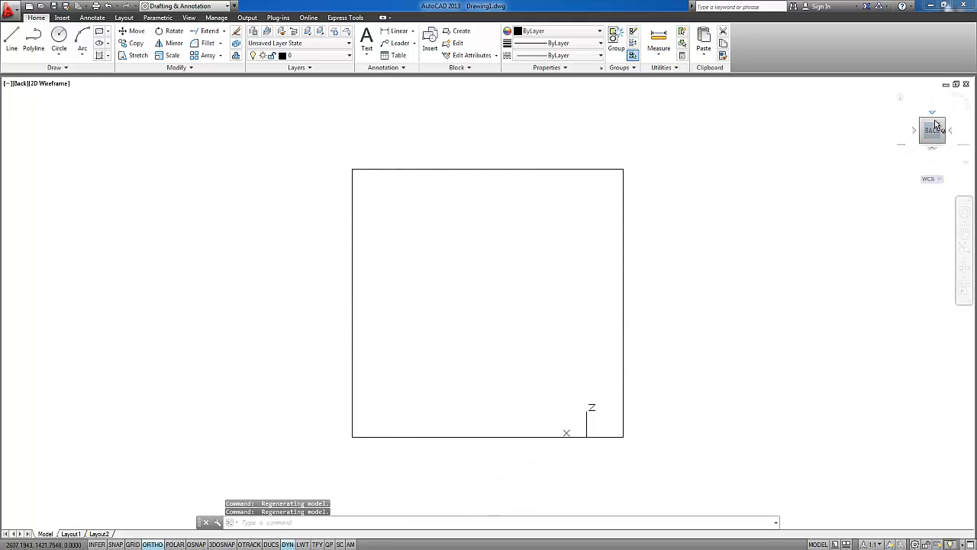
left_click(940, 128)
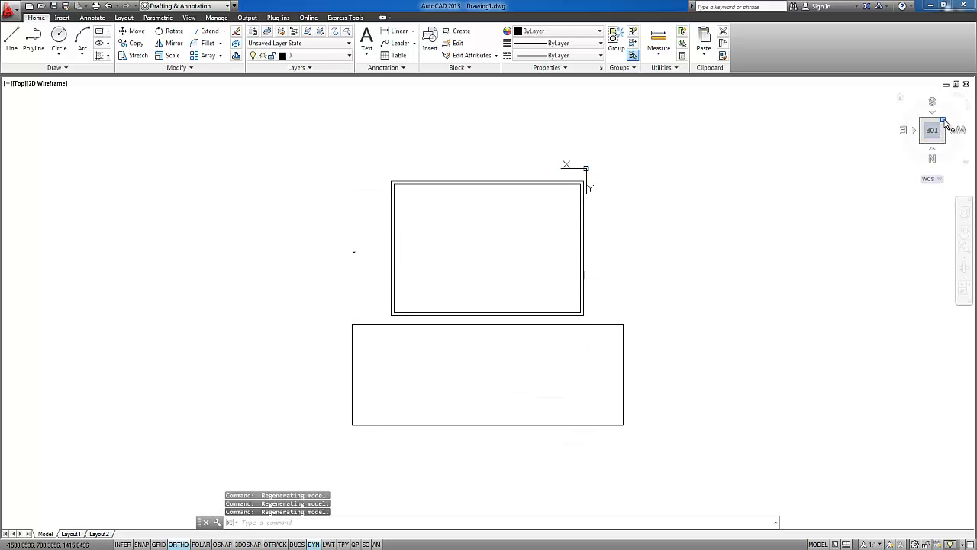
left_click(945, 121)
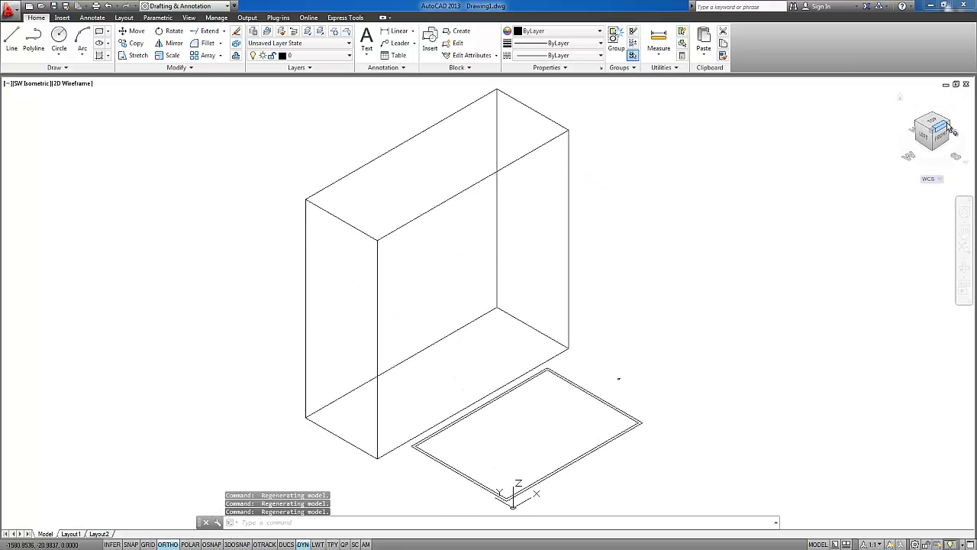
left_click(947, 125)
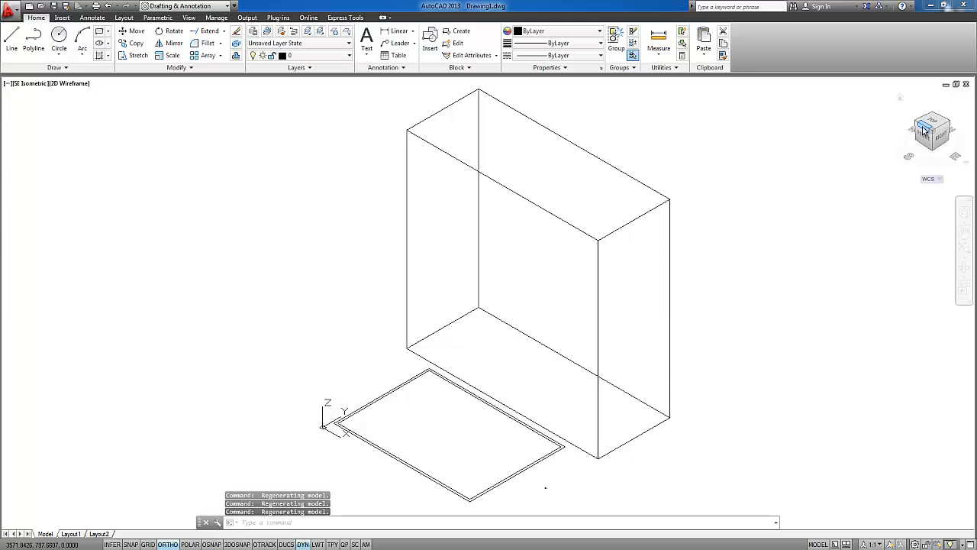
left_click(925, 128)
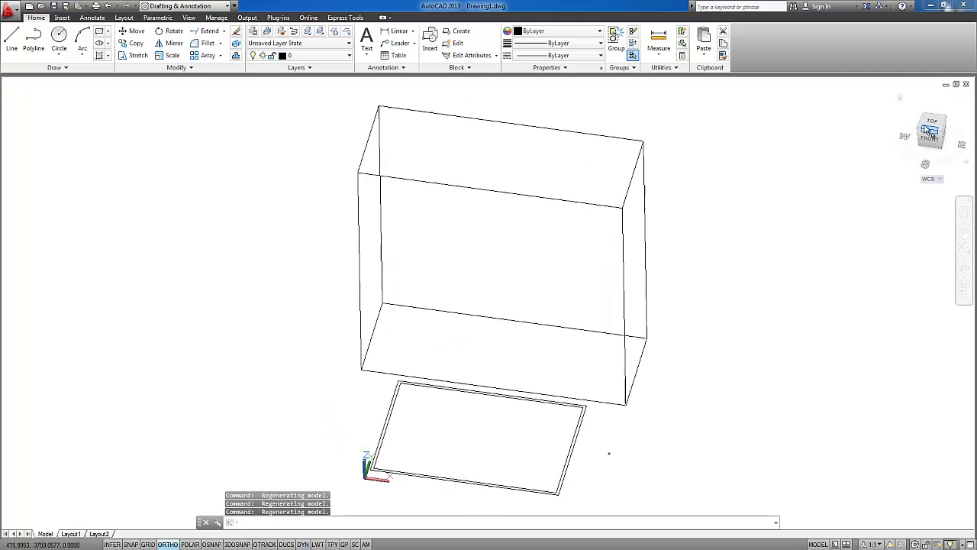
Return the model to the preset Top view
left_click(933, 129)
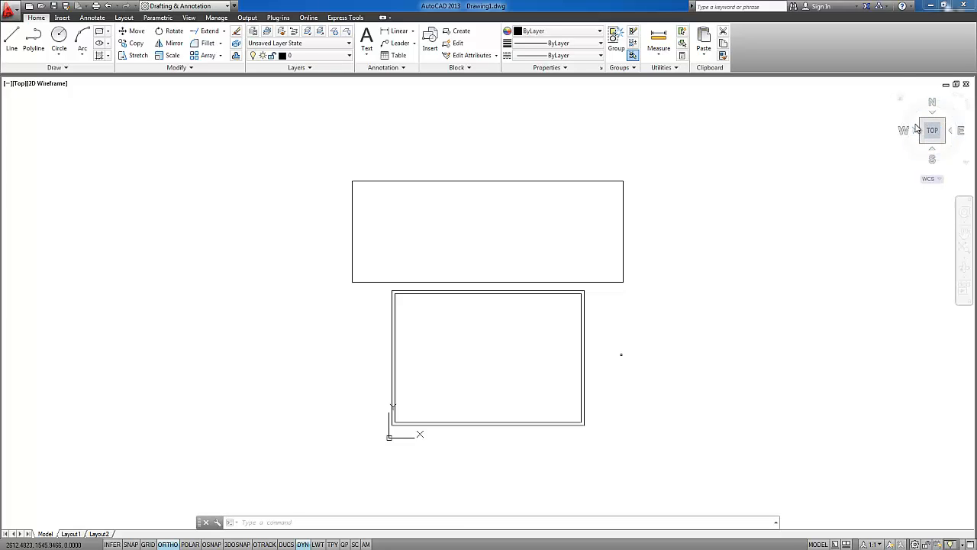
left_click(20, 84)
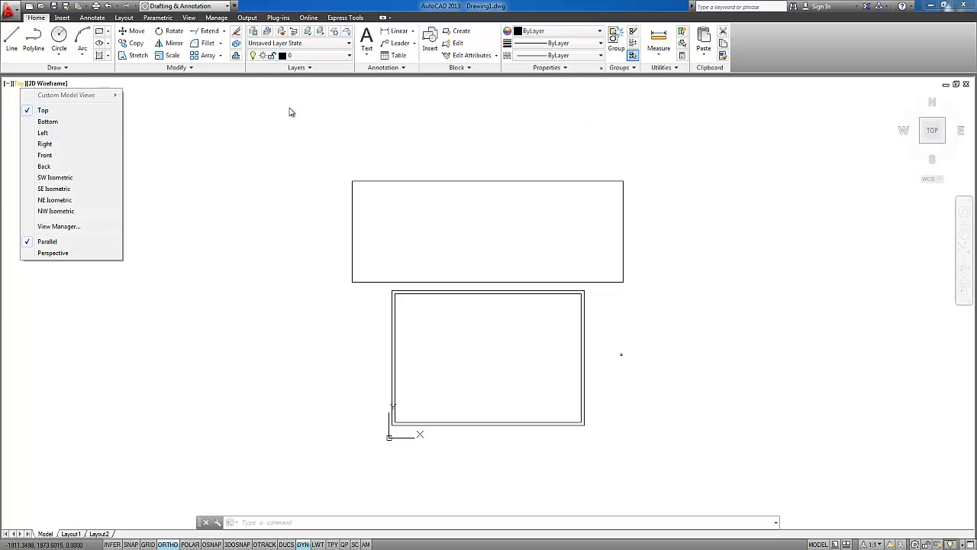
left_click(45, 110)
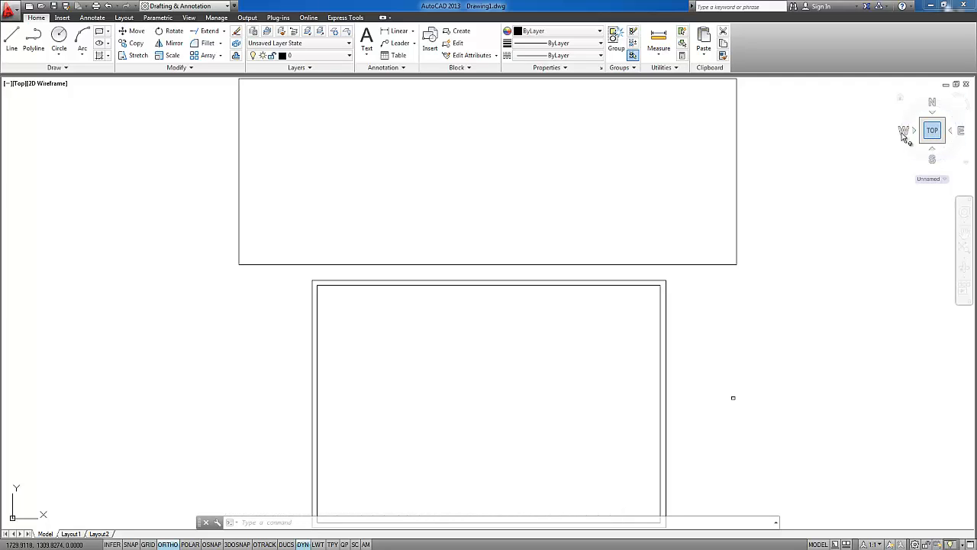
Turn the ViewCube display off and back on for the current viewport
left_click(8, 85)
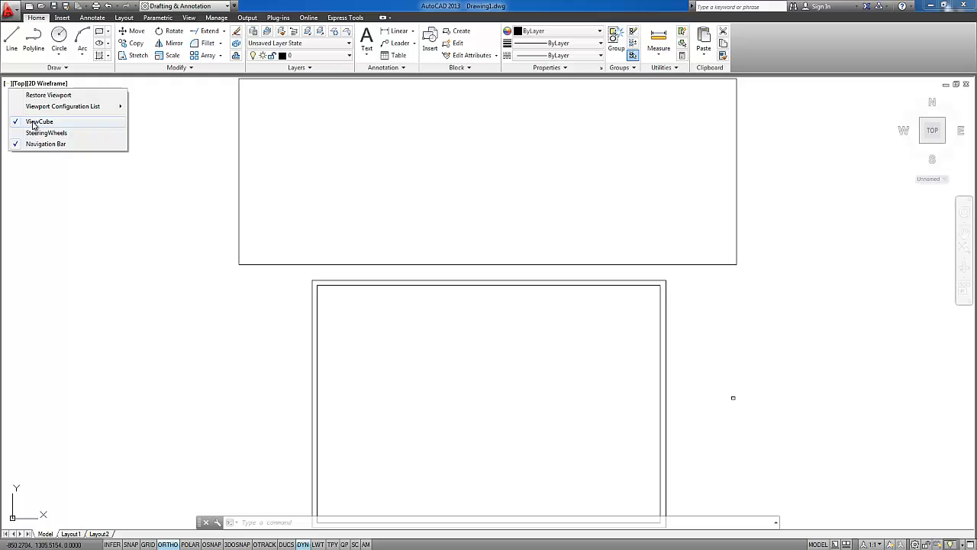
left_click(34, 123)
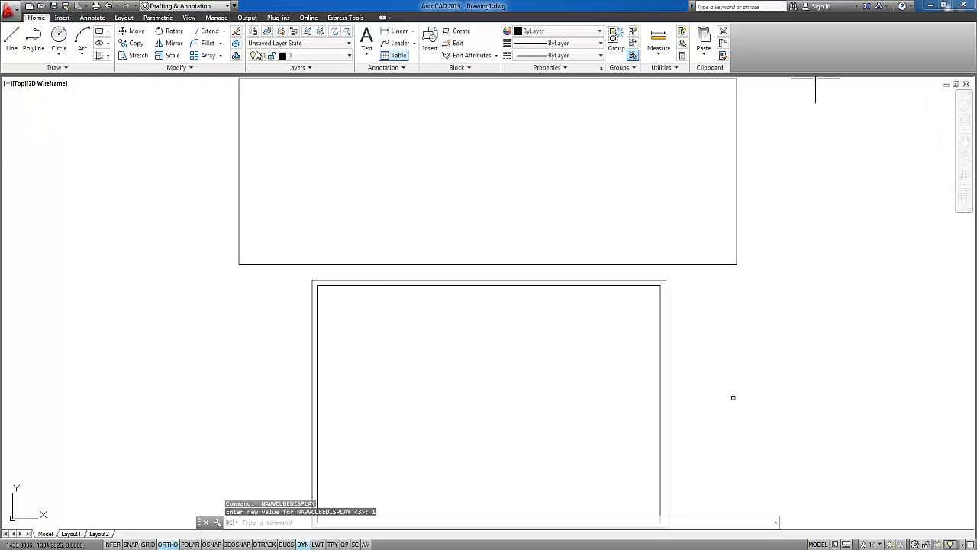
left_click(8, 85)
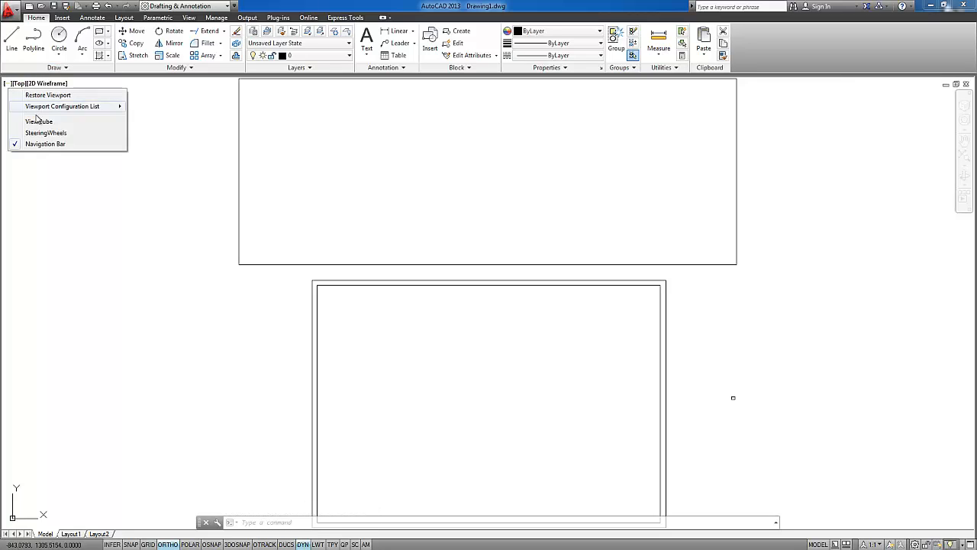
left_click(54, 122)
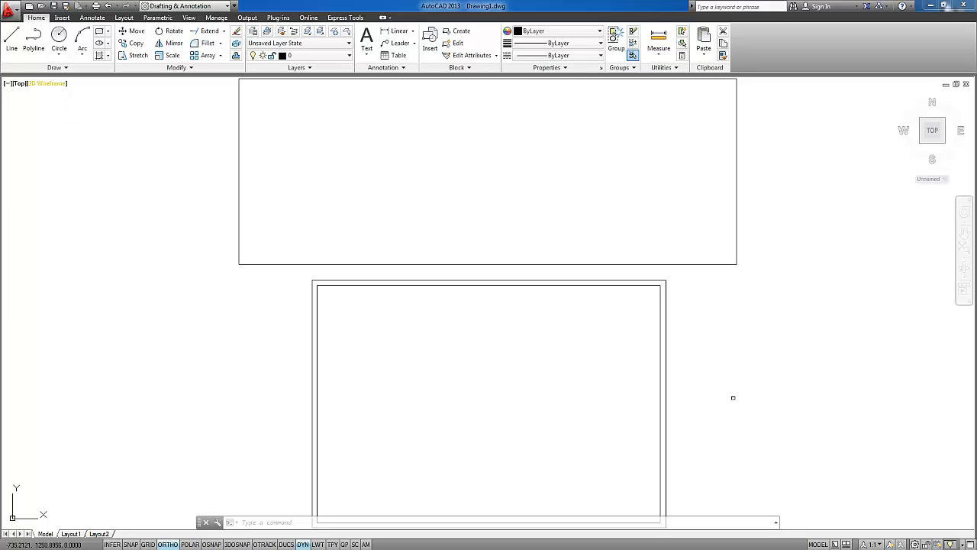
Zoom out to show the box and large double rectangle together, and shift the drawing with the Pan tool
left_click(11, 86)
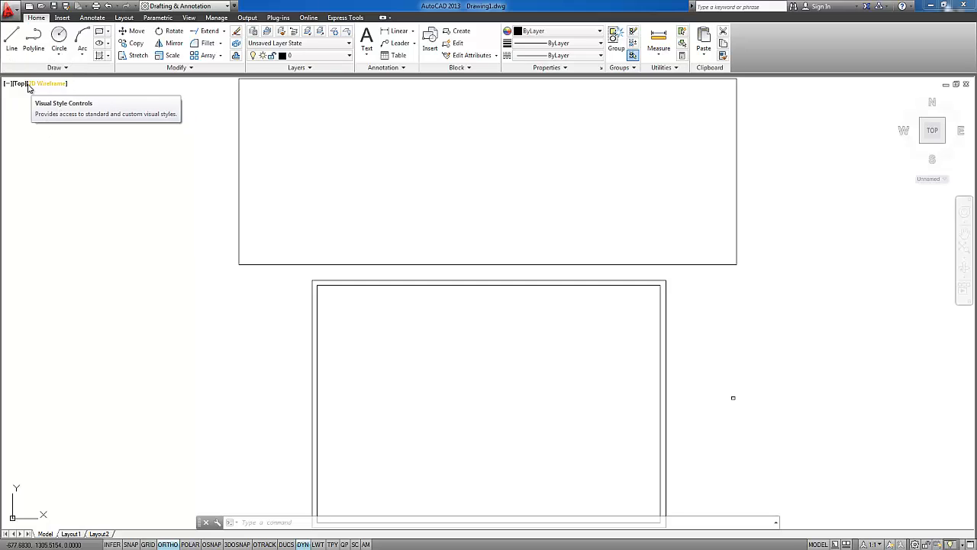
left_click(191, 17)
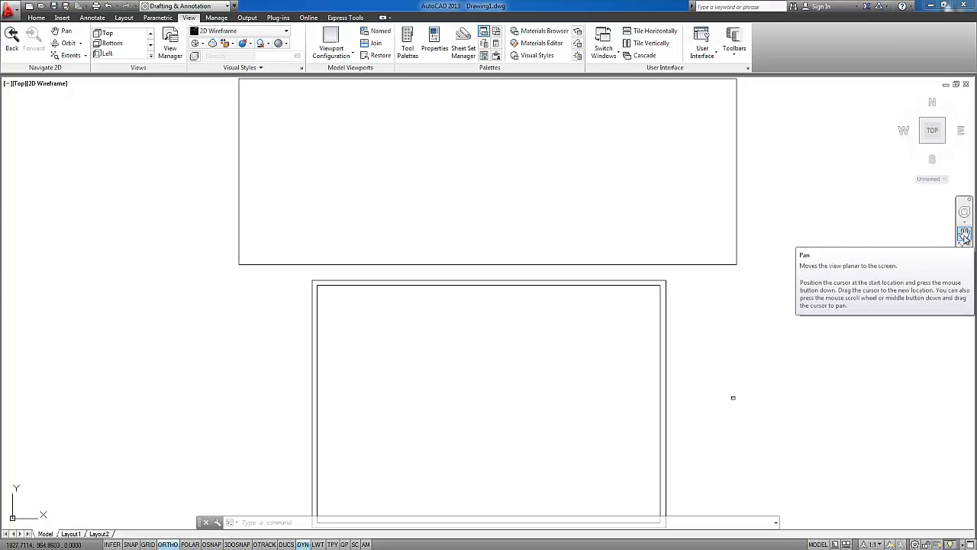
scroll(568, 206, "down", 4)
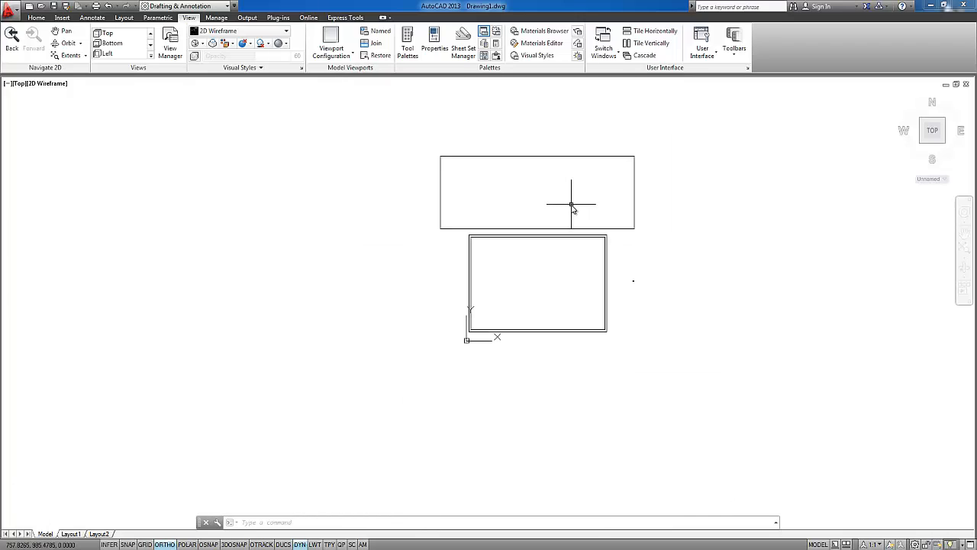
mouse_move(482, 223)
middle_mouse_down()
mouse_move(692, 232)
mouse_move(152, 237)
mouse_move(616, 236)
mouse_move(279, 238)
mouse_move(313, 245)
middle_mouse_up()
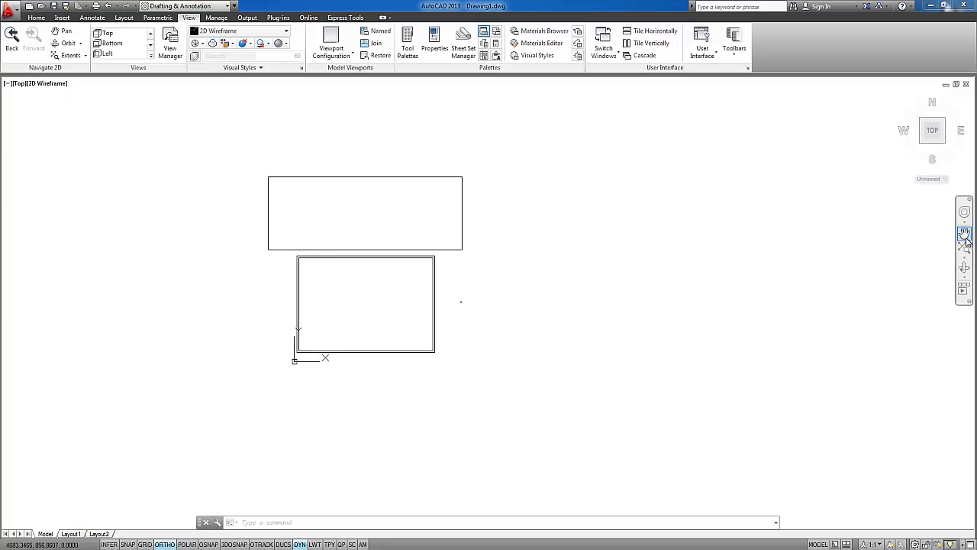
left_click(965, 234)
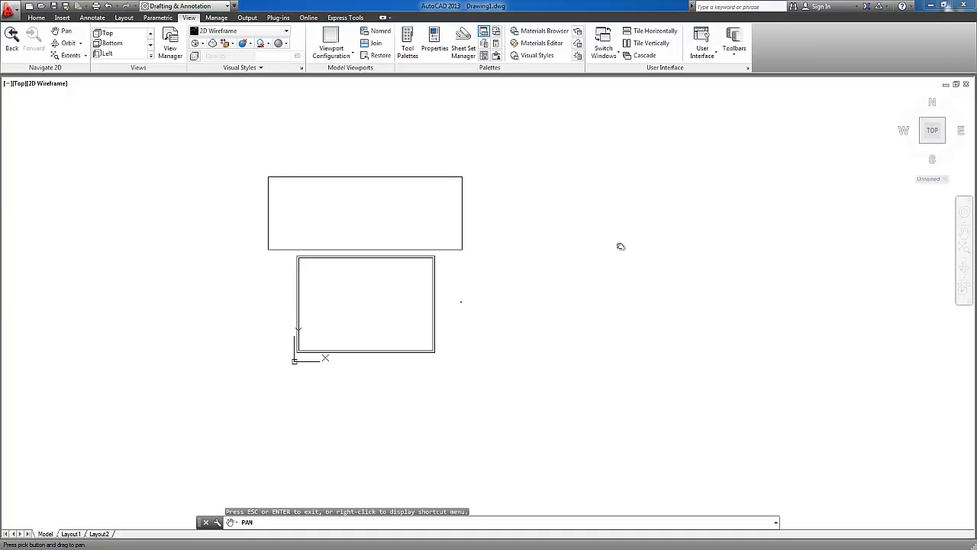
mouse_move(626, 252)
left_mouse_down()
mouse_move(268, 308)
mouse_move(768, 251)
mouse_move(528, 326)
mouse_move(534, 222)
mouse_move(646, 220)
mouse_move(702, 294)
mouse_move(486, 305)
mouse_move(598, 323)
mouse_move(585, 290)
mouse_move(462, 345)
mouse_move(554, 340)
left_mouse_up()
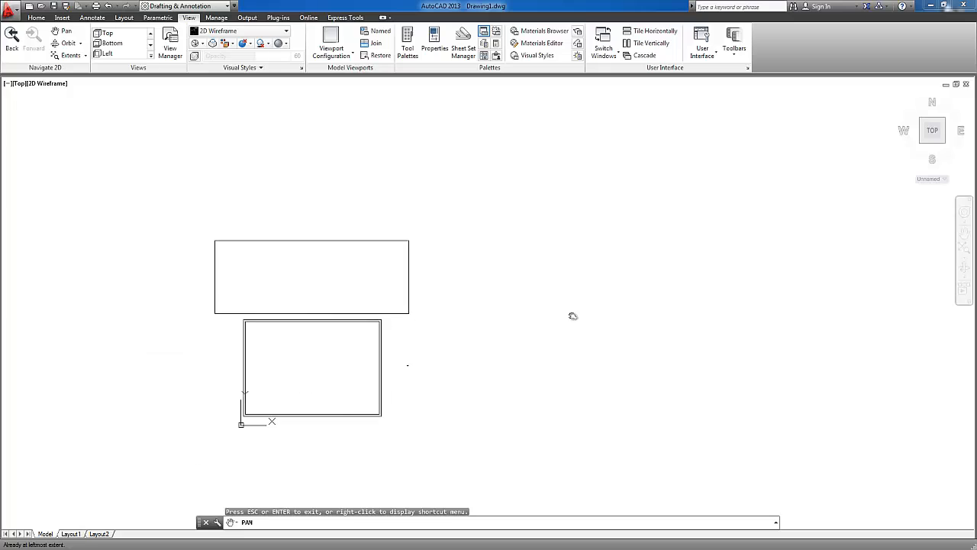
Zoom in on the tiny double rectangle beside the large one using Zoom Window
left_click(966, 259)
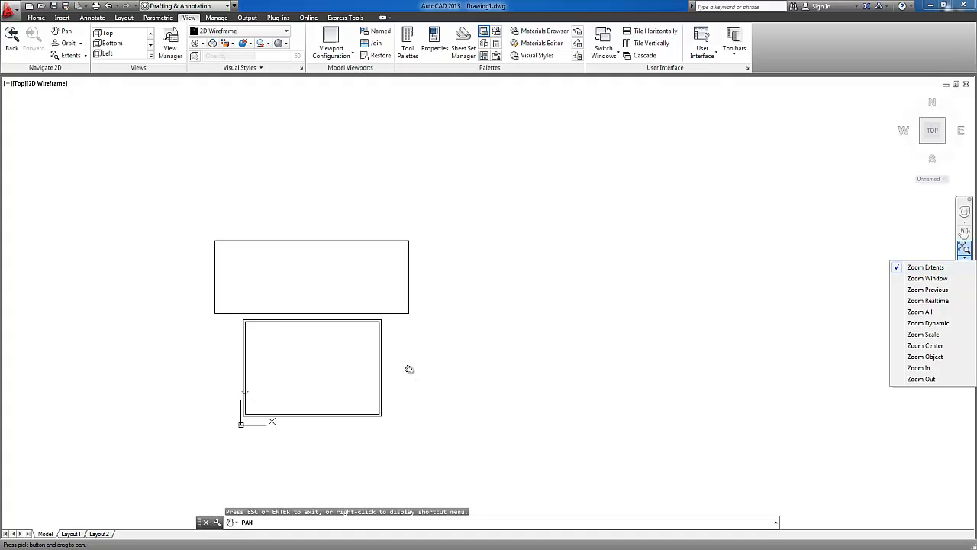
scroll(409, 369, "up", 2)
key("Escape")
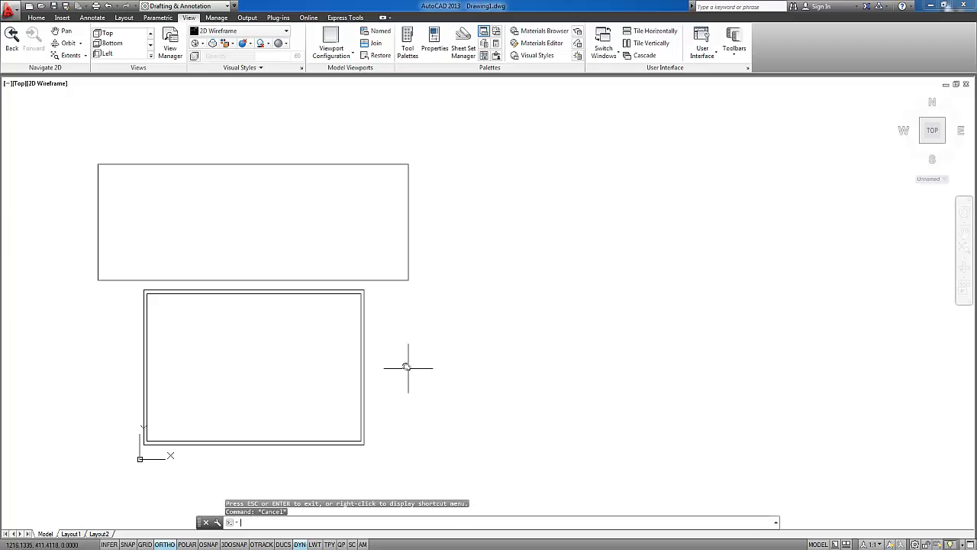
left_click(965, 275)
left_click(927, 278)
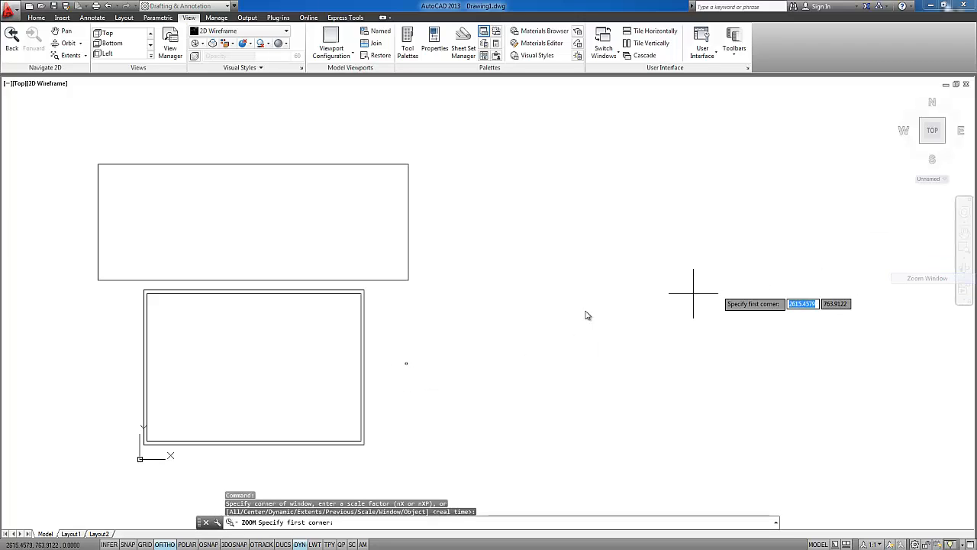
left_click(405, 365)
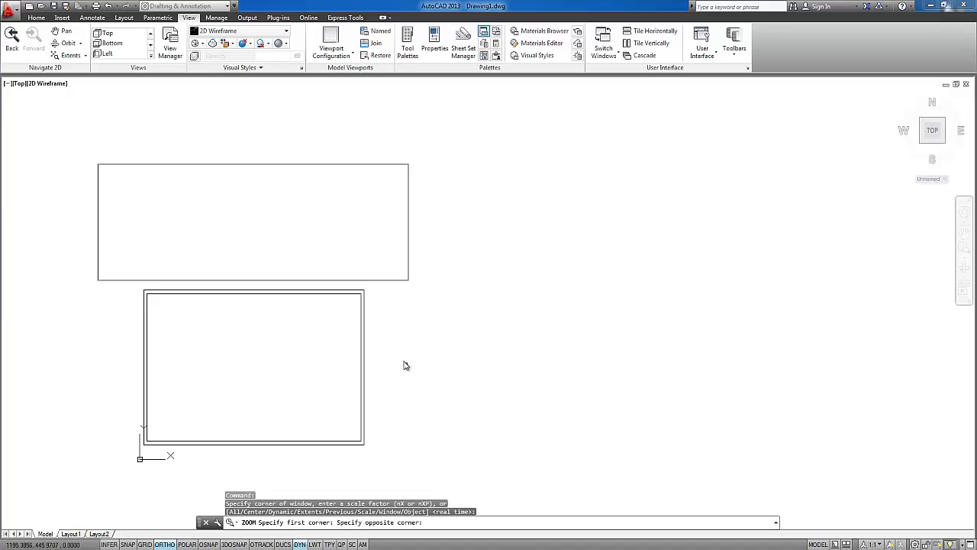
left_click(427, 371)
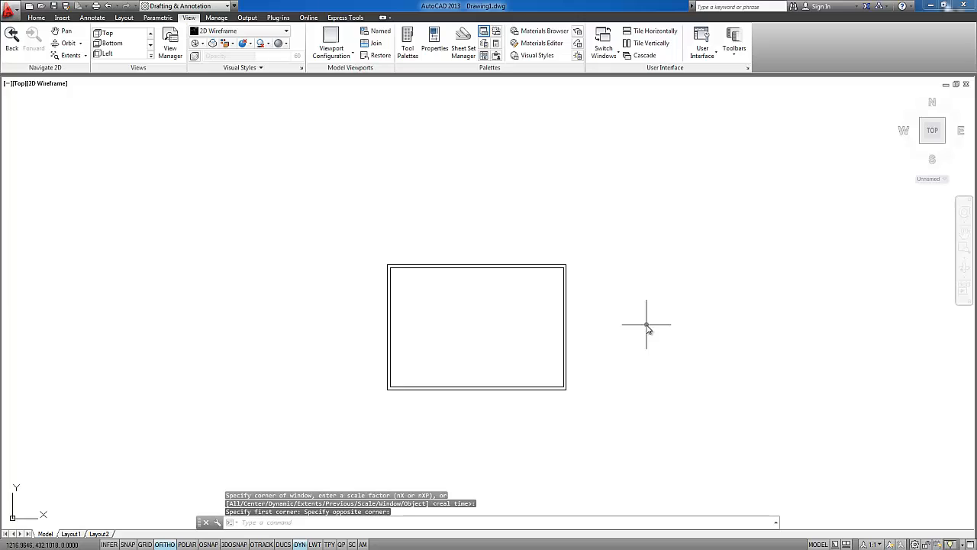
Zoom in on the upper-right corner of the small double rectangle using Zoom Window
left_click(965, 251)
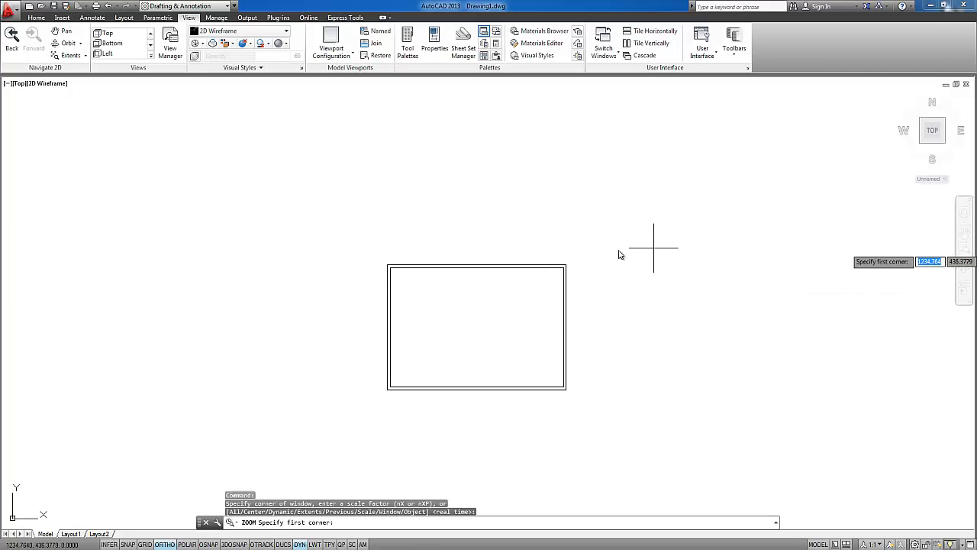
left_click(556, 258)
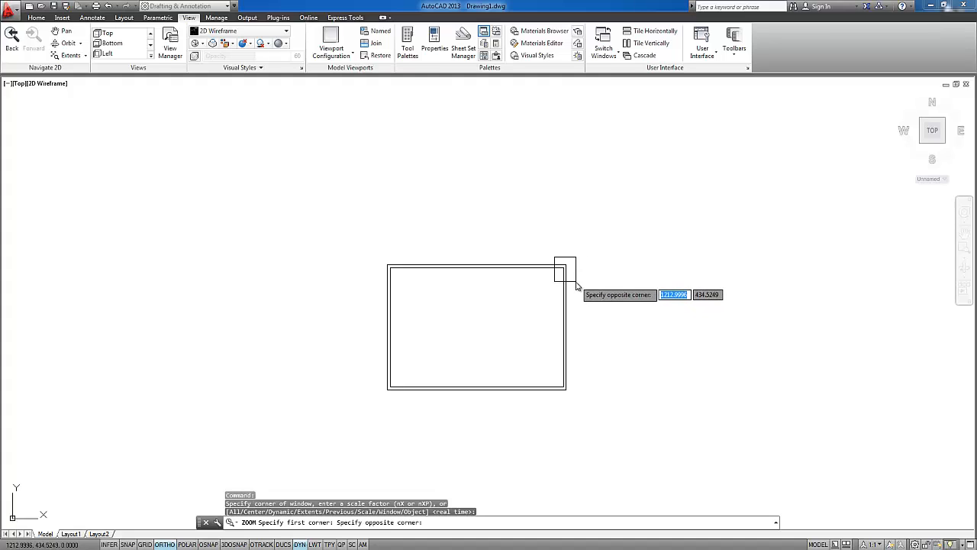
left_click(576, 285)
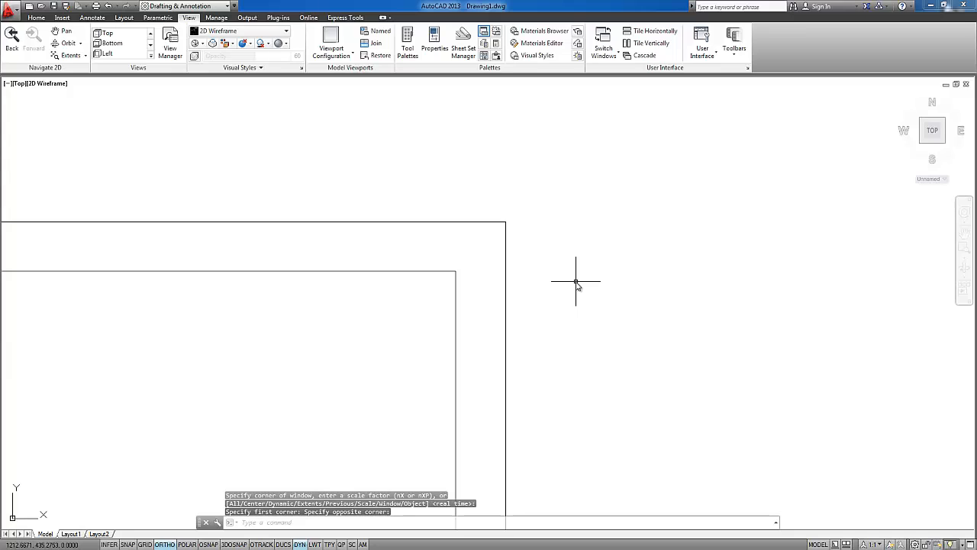
Review the available zoom modes, and start the ZOOM command with its Window option, cancelling before picking a corner
left_click(964, 259)
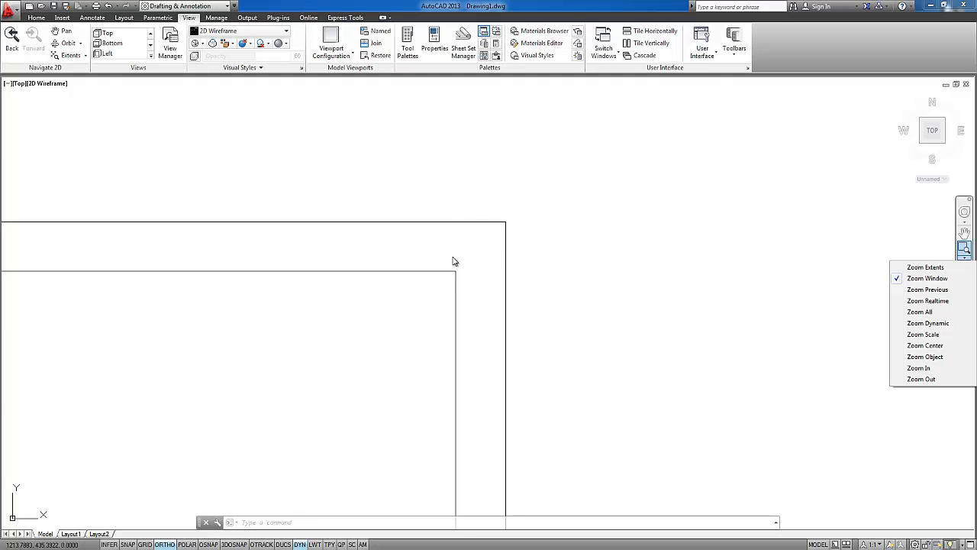
left_click(475, 266)
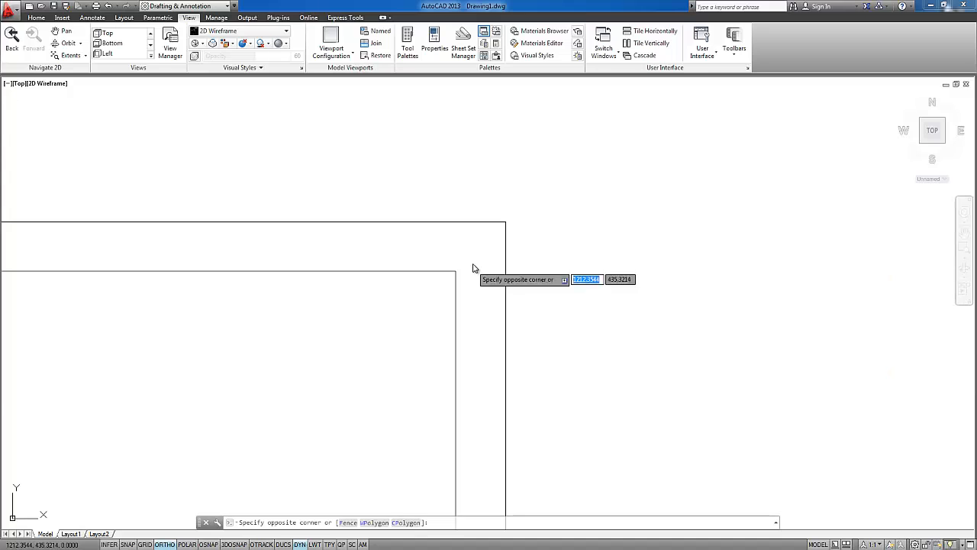
key("Escape")
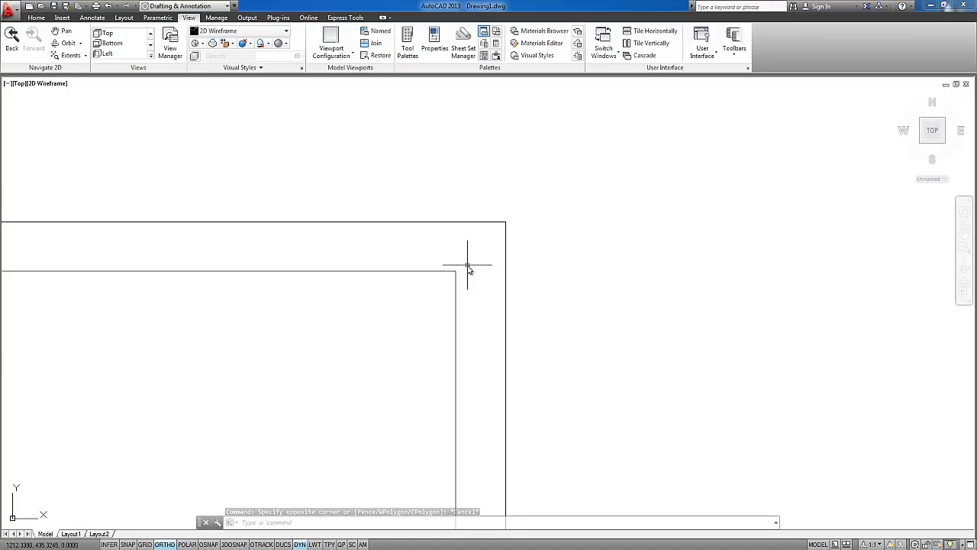
type("z")
key("Return")
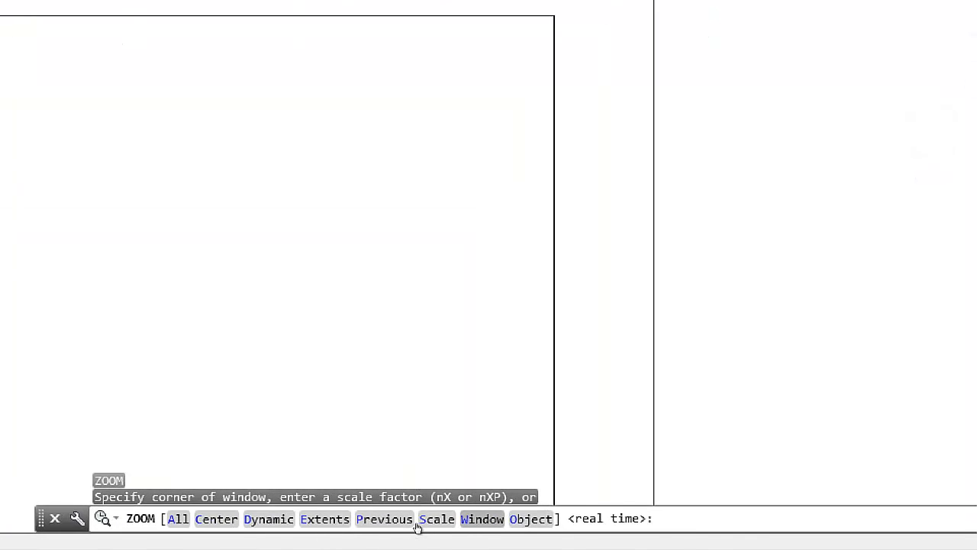
left_click(475, 518)
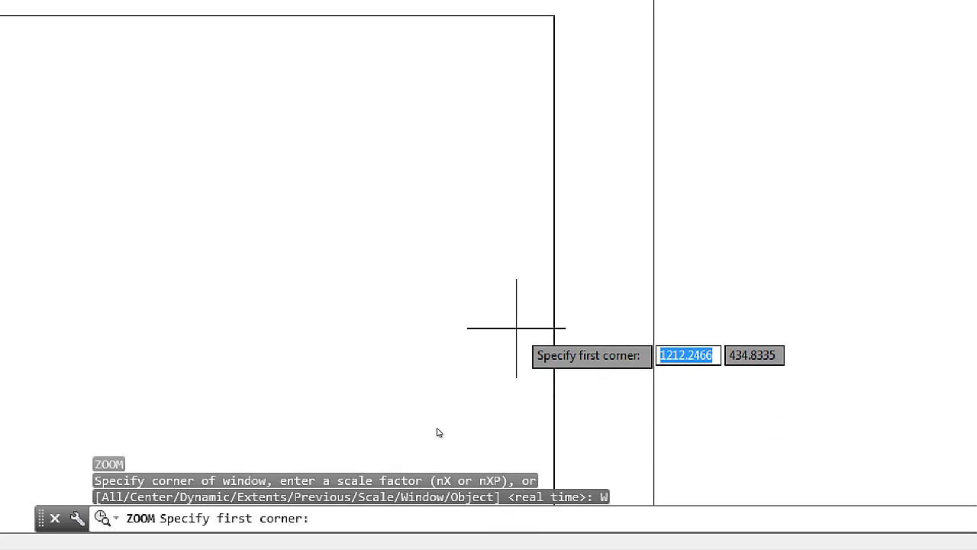
key("Escape")
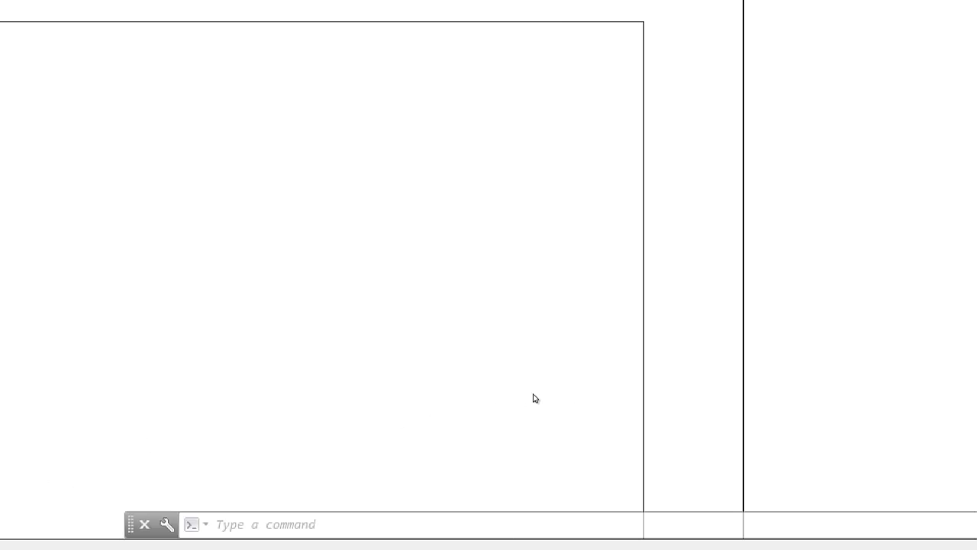
Orbit the model freely until the box and the flat rectangle are seen in 3D from above the Right side
scroll(631, 290, "down", 8)
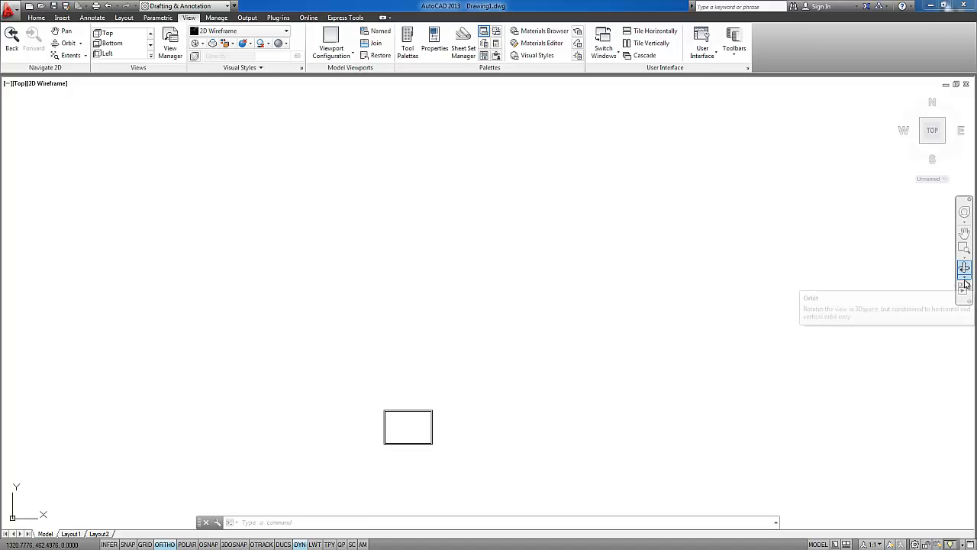
left_click(965, 278)
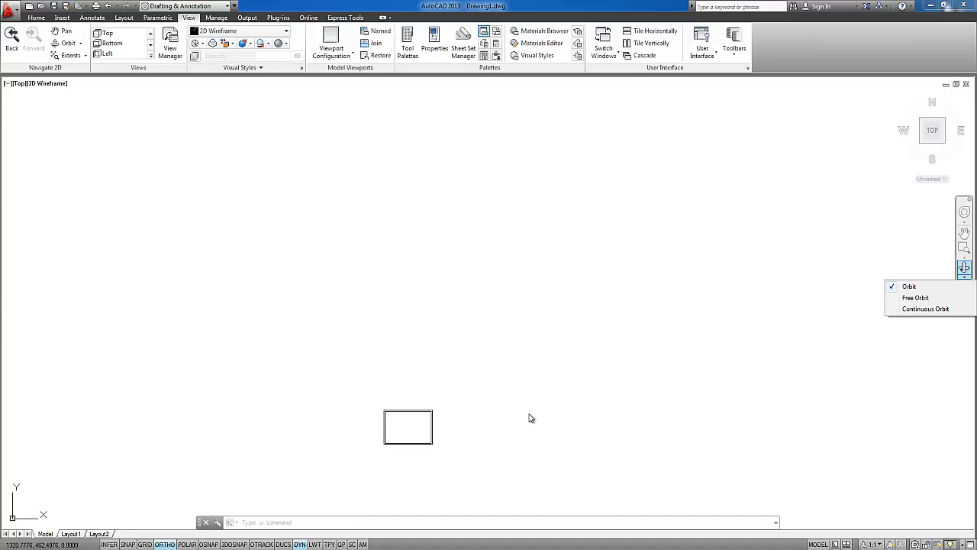
middle_click_drag(561, 417, 566, 369, "shift")
left_click_drag(567, 369, 463, 237)
middle_click_drag(463, 237, 527, 323, "shift")
scroll(550, 289, "down", 6)
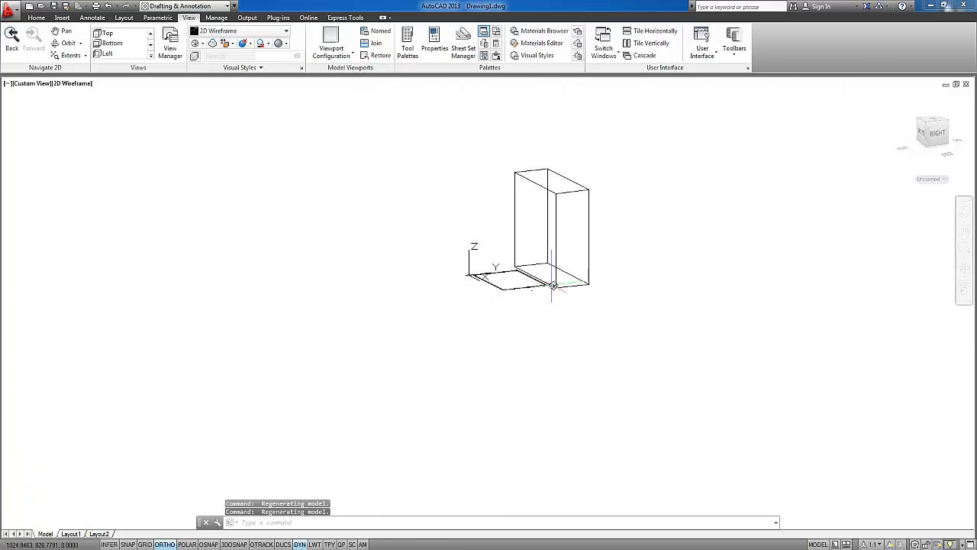
middle_click_drag(595, 253, 576, 332, "shift")
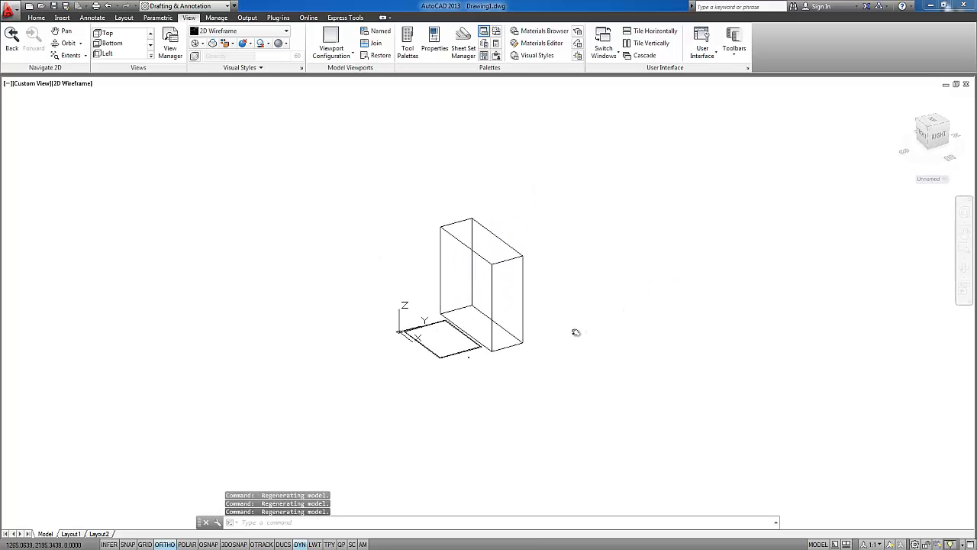
left_click(965, 270)
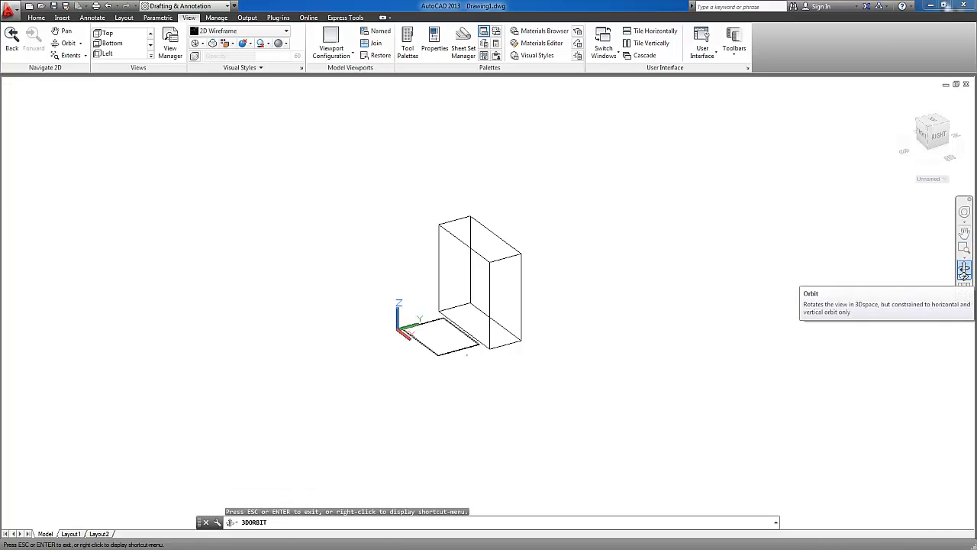
left_click(963, 277)
key("Escape")
key("Escape")
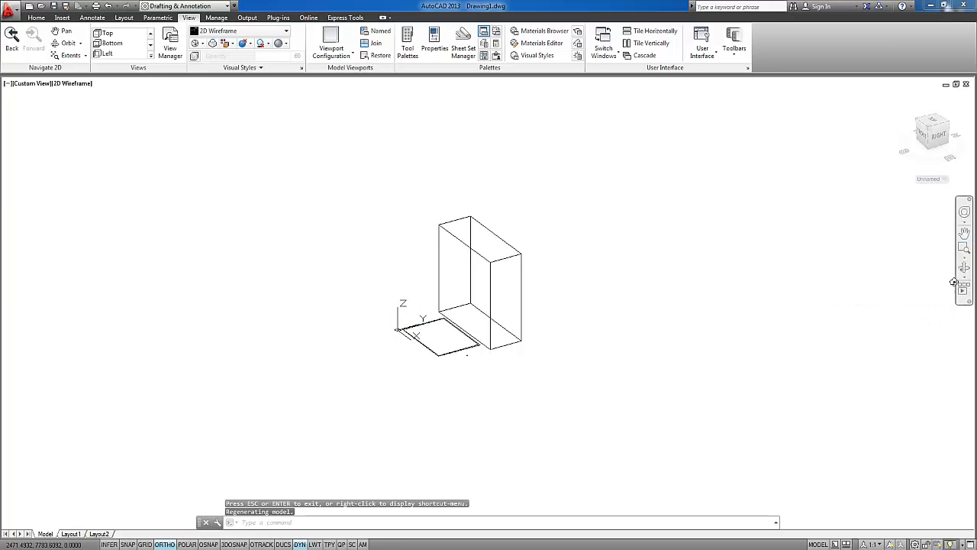
Set the model spinning with Continuous Orbit, stop the rotation, and pan the view slightly
left_click(965, 277)
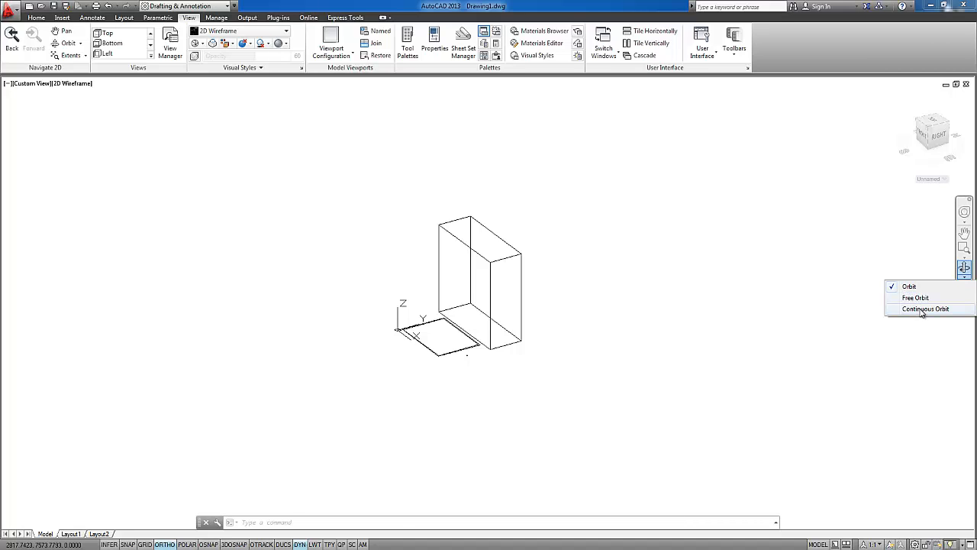
left_click(923, 308)
left_click_drag(655, 285, 530, 286)
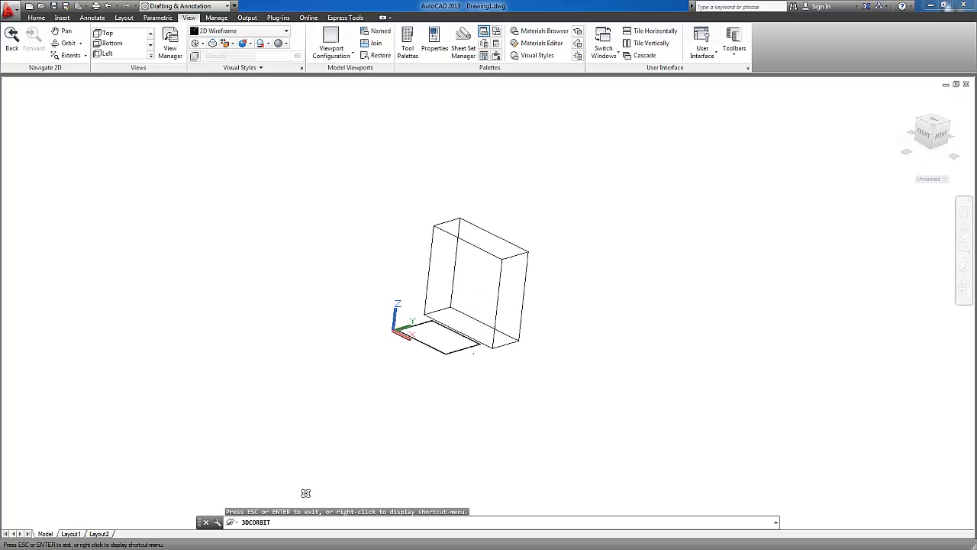
key("Escape")
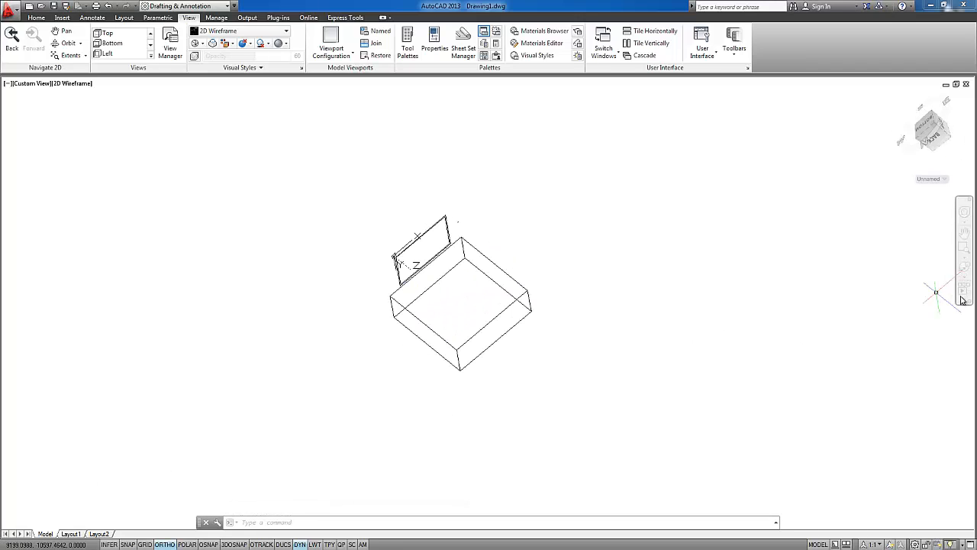
key("Escape")
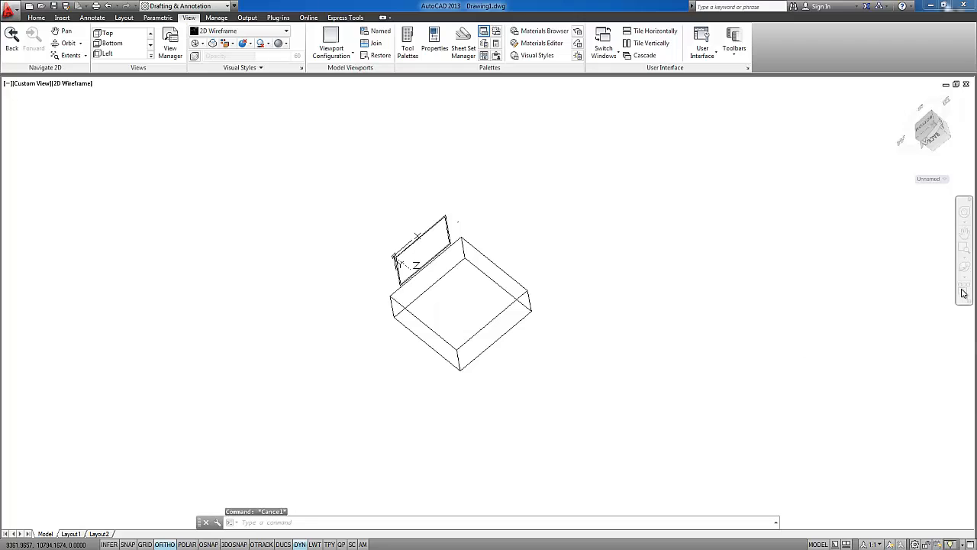
key("Escape")
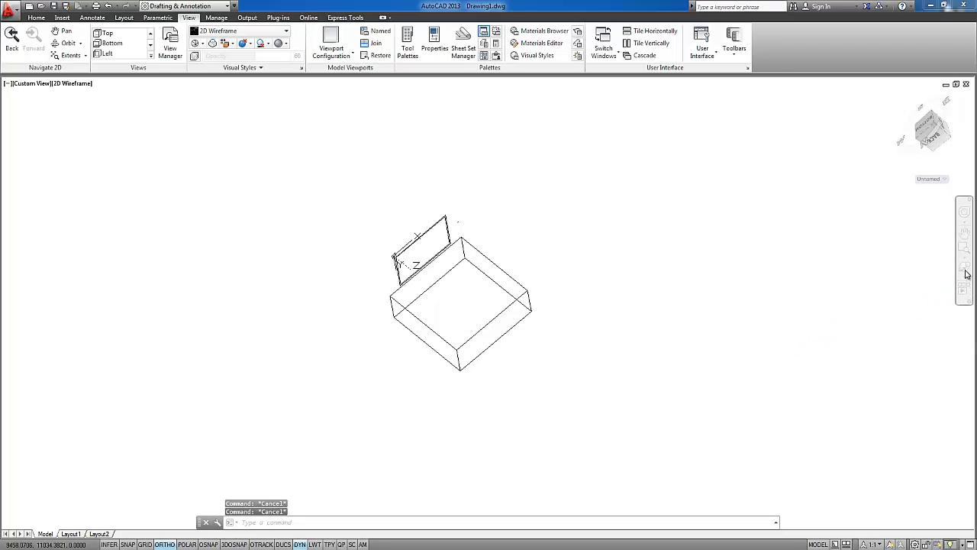
left_click(665, 242)
key("Escape")
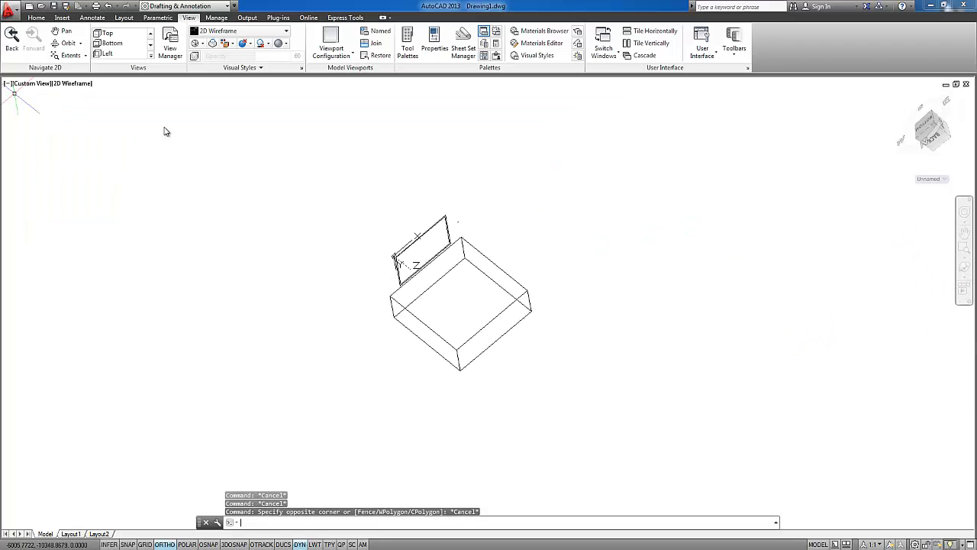
middle_click_drag(545, 277, 507, 249)
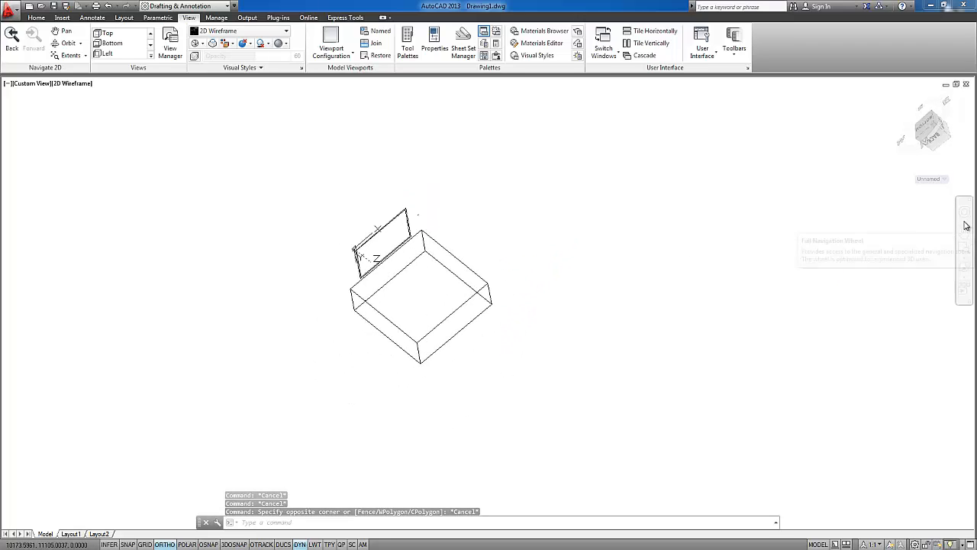
left_click(284, 522)
key("ctrl")
key("ctrl")
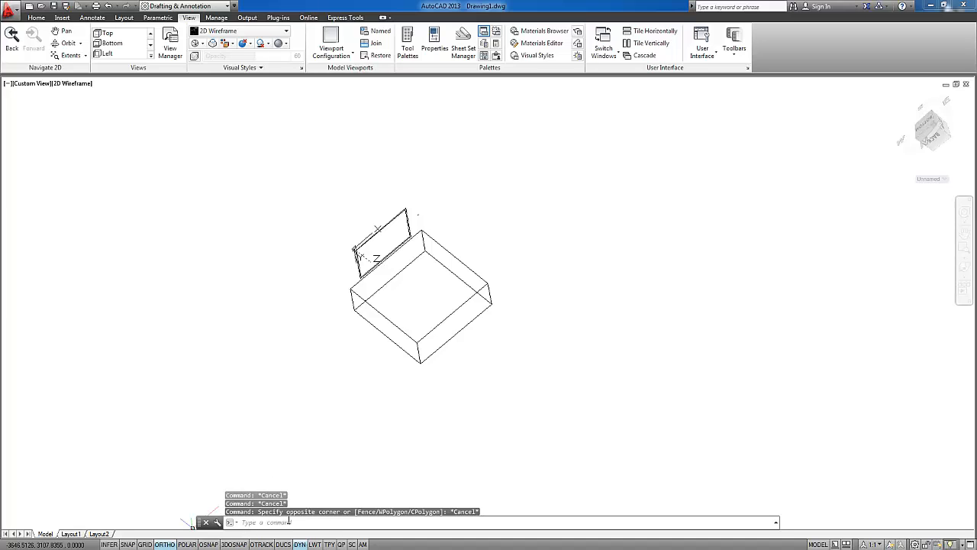
key("ctrl")
key("ctrl")
key("ctrl")
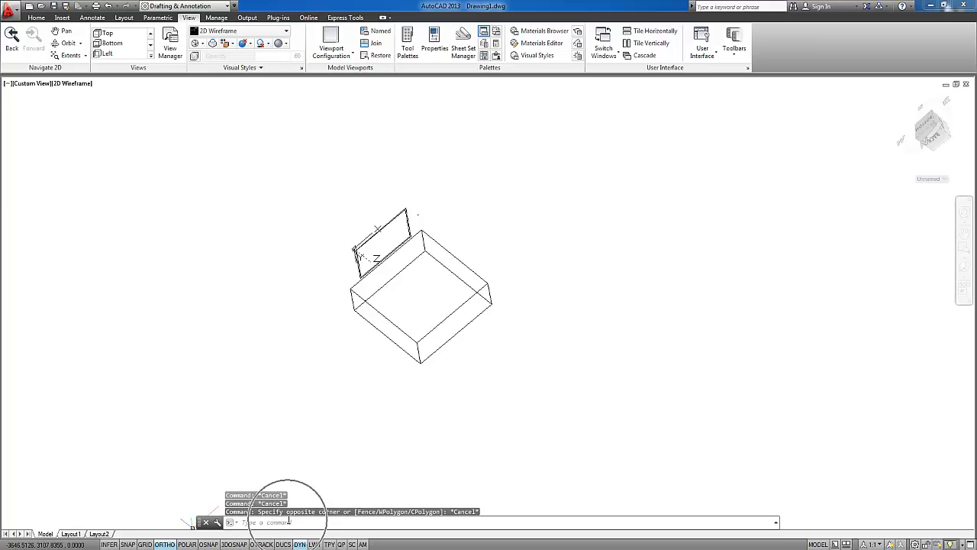
key("ctrl")
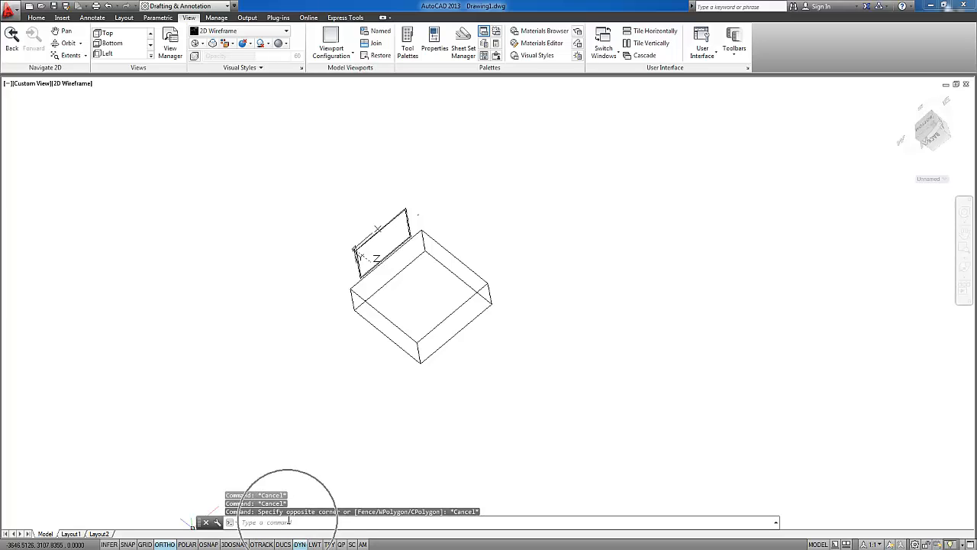
key("ctrl")
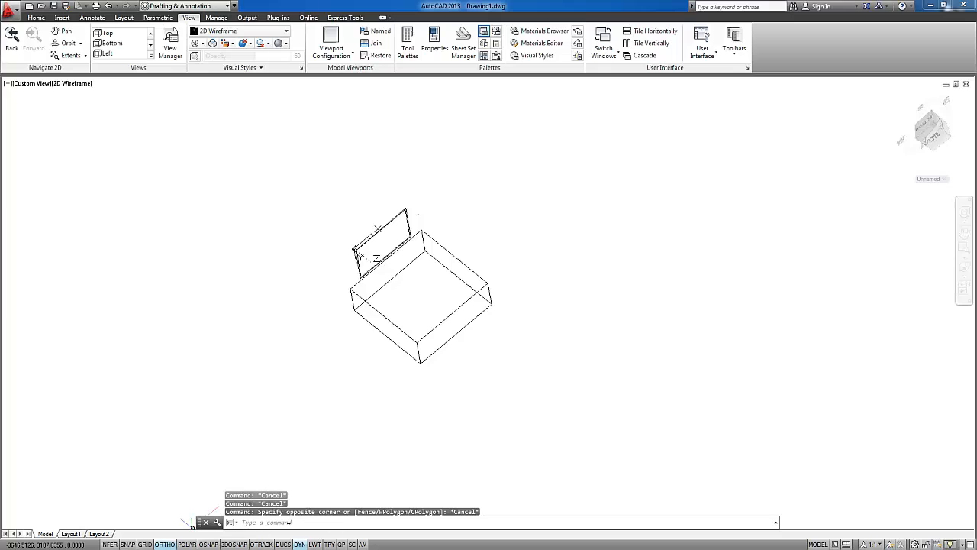
left_click(289, 522)
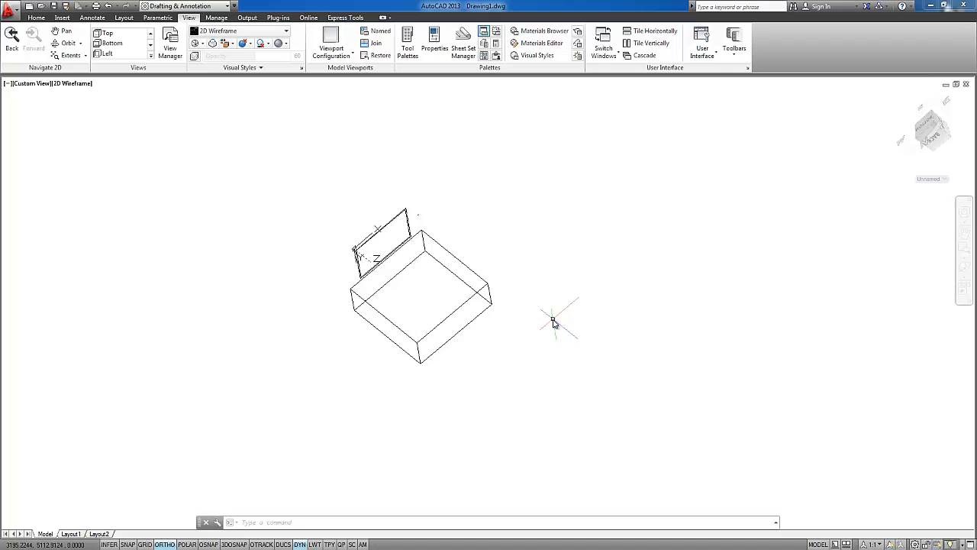
Draw an 8-sided polygon inscribed in a circle of about 4631 radius, centred in the empty space beside the box
type("POL")
key("Return")
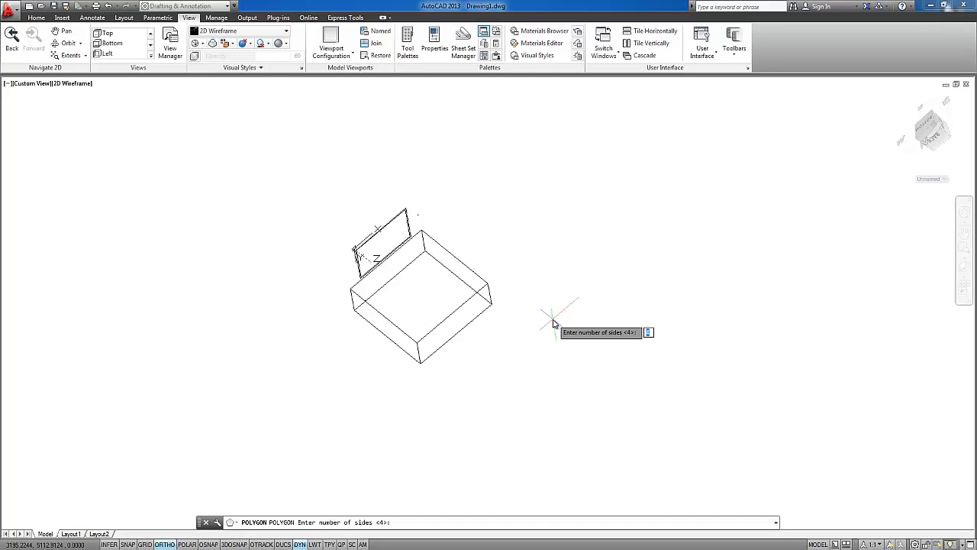
type("8")
key("Return")
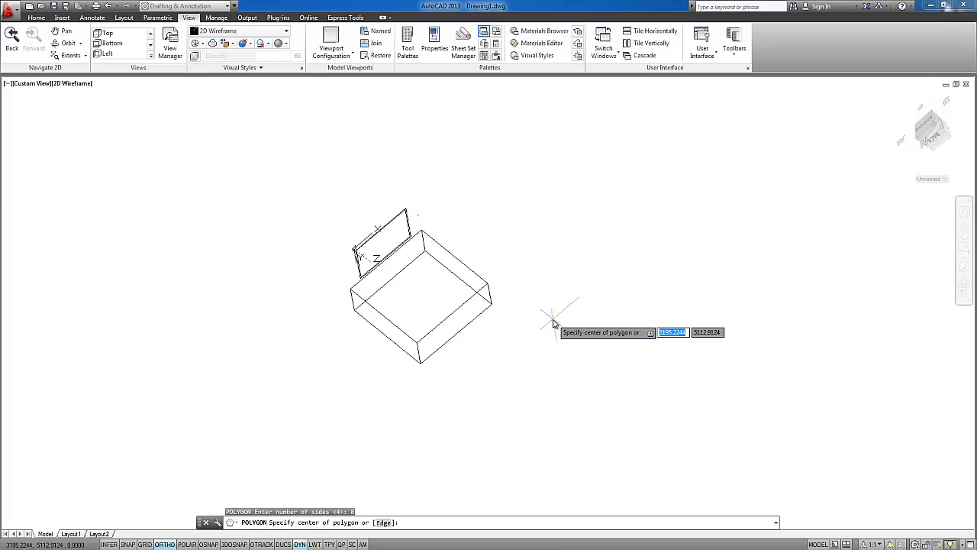
left_click(544, 230)
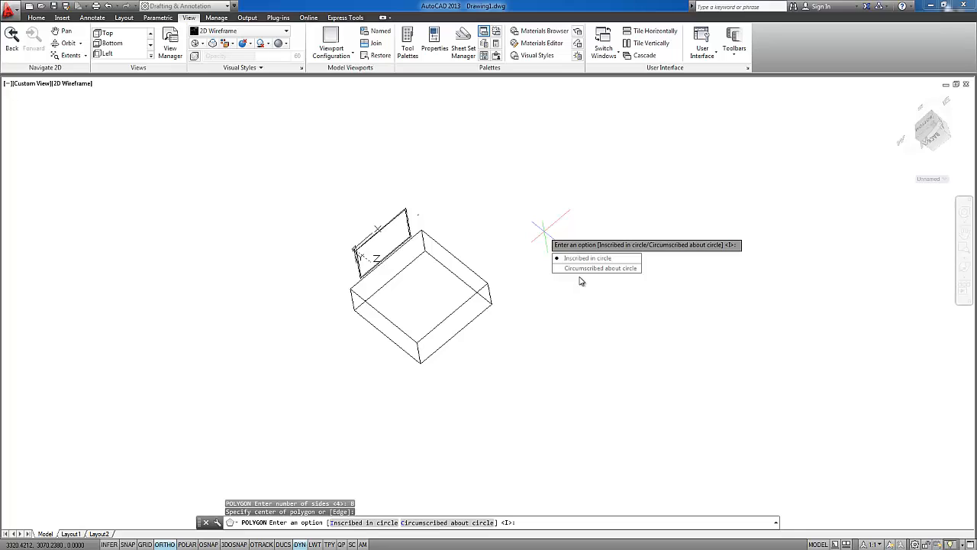
type("i")
key("Return")
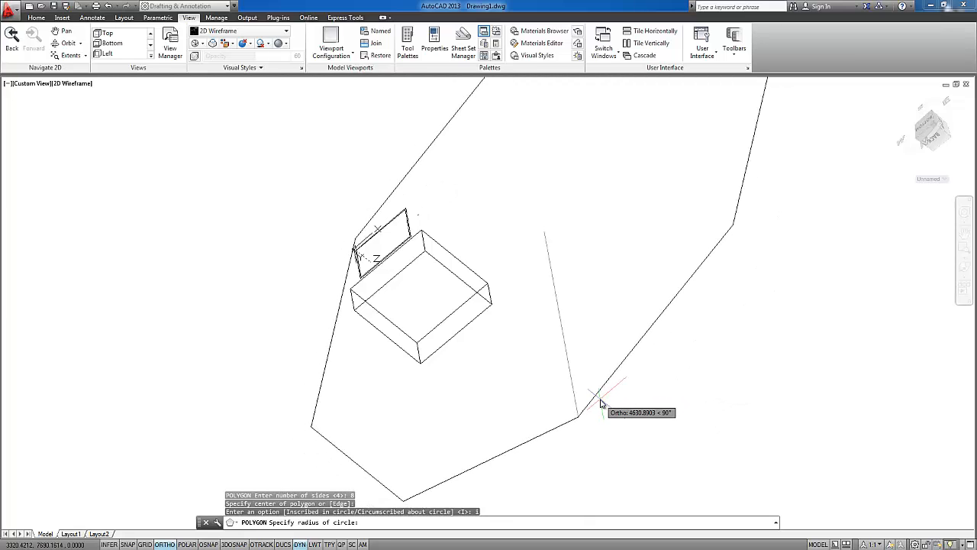
key("Escape")
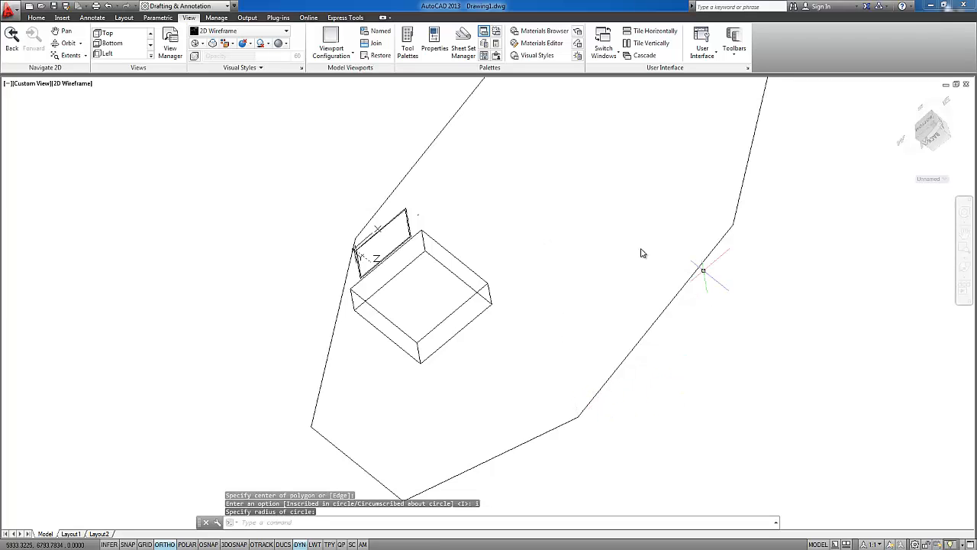
Switch to the preset Top view and erase the box and rectangles inside the octagon
left_click(29, 83)
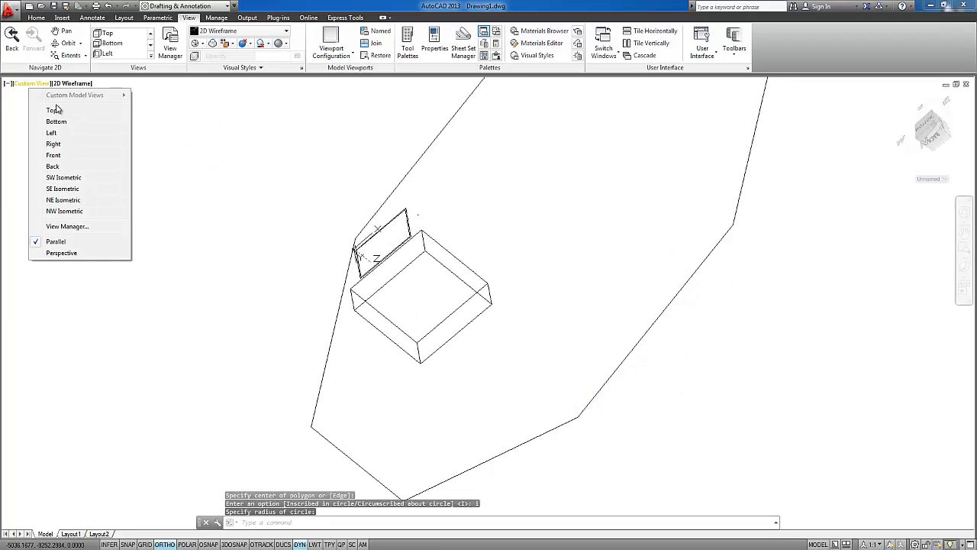
left_click(56, 110)
left_click(474, 295)
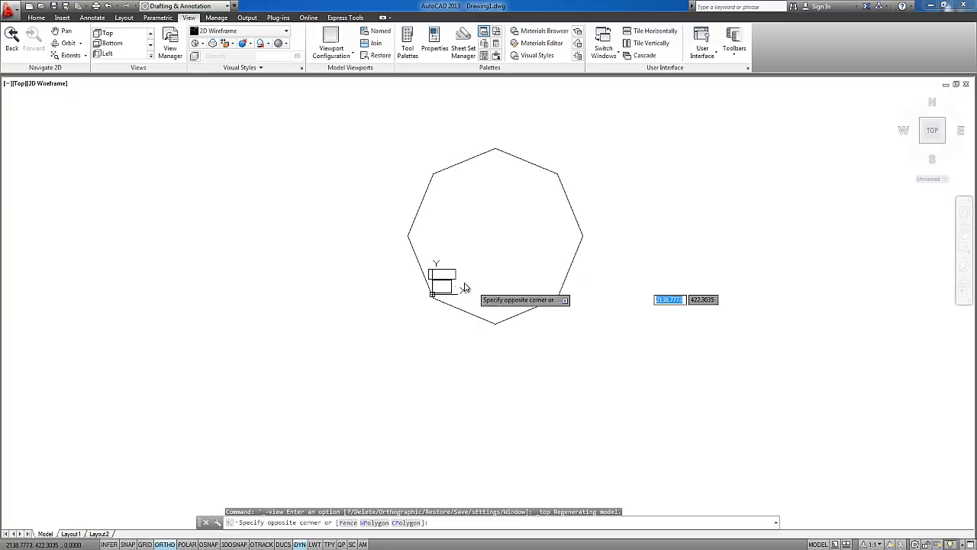
left_click(432, 266)
key("Delete")
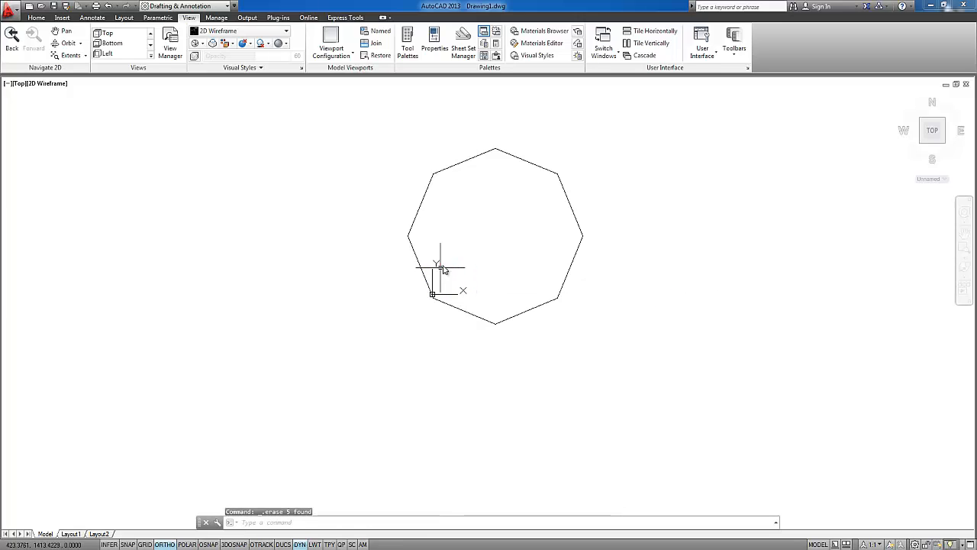
scroll(446, 260, "up", 2)
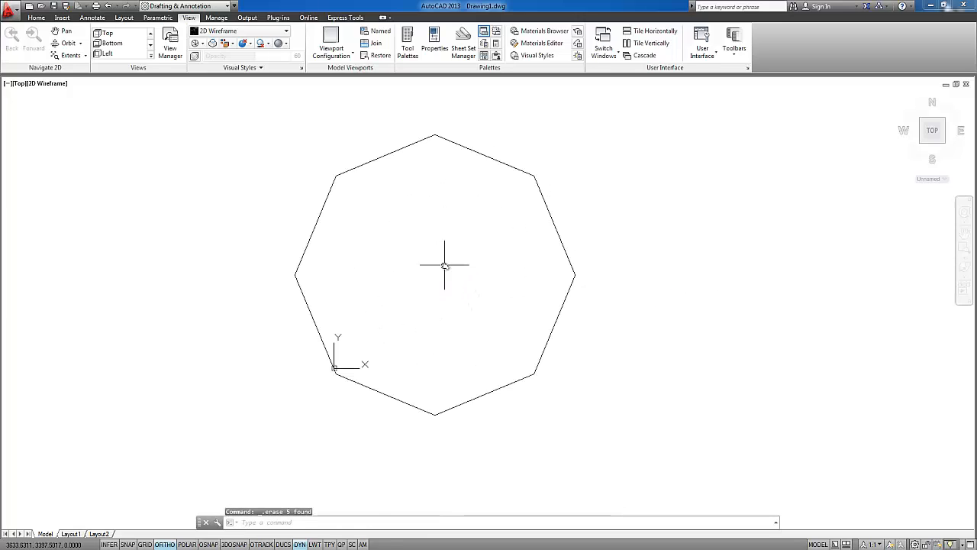
Draw a rectangle of about 9801 by 5568 units in the empty space to the right of the octagon
middle_click_drag(445, 265, 445, 273)
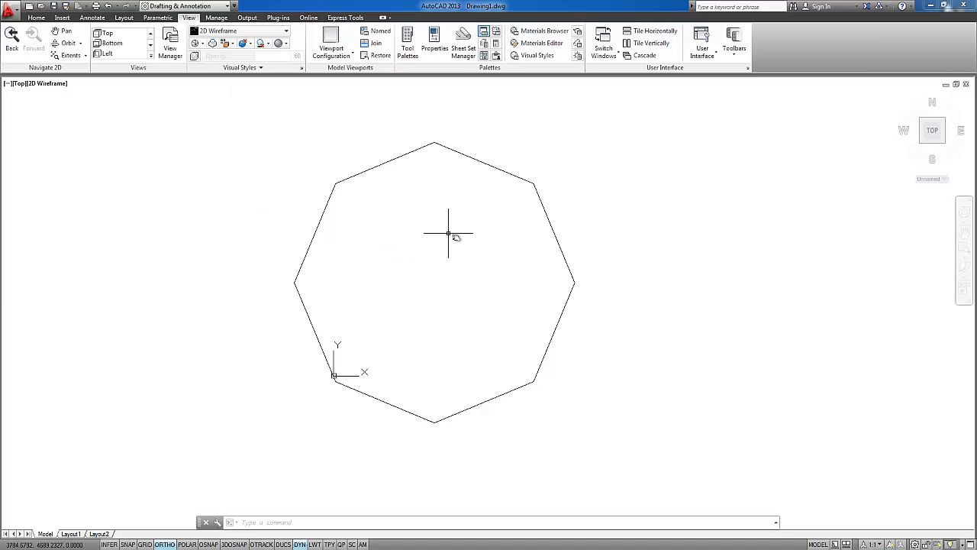
middle_click_drag(451, 231, 233, 231)
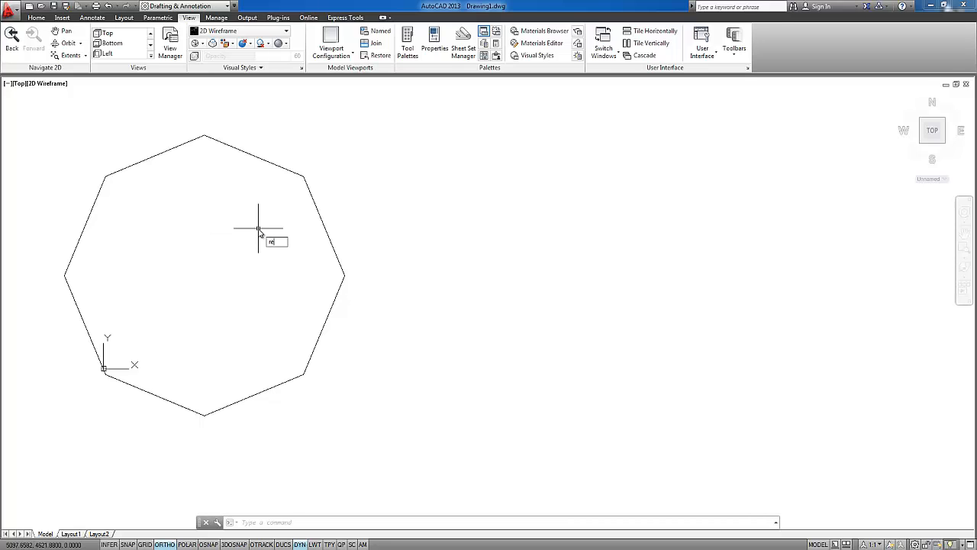
key("Return")
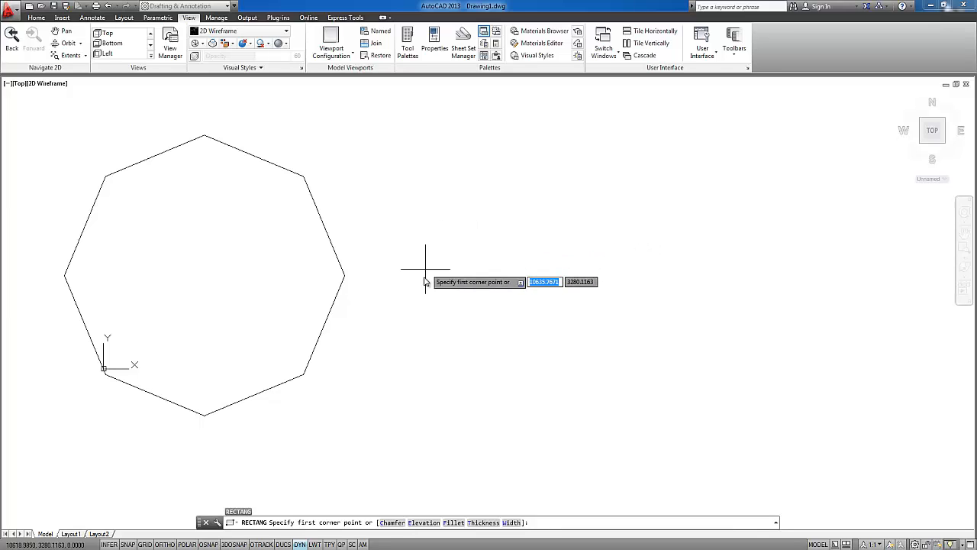
left_click(419, 305)
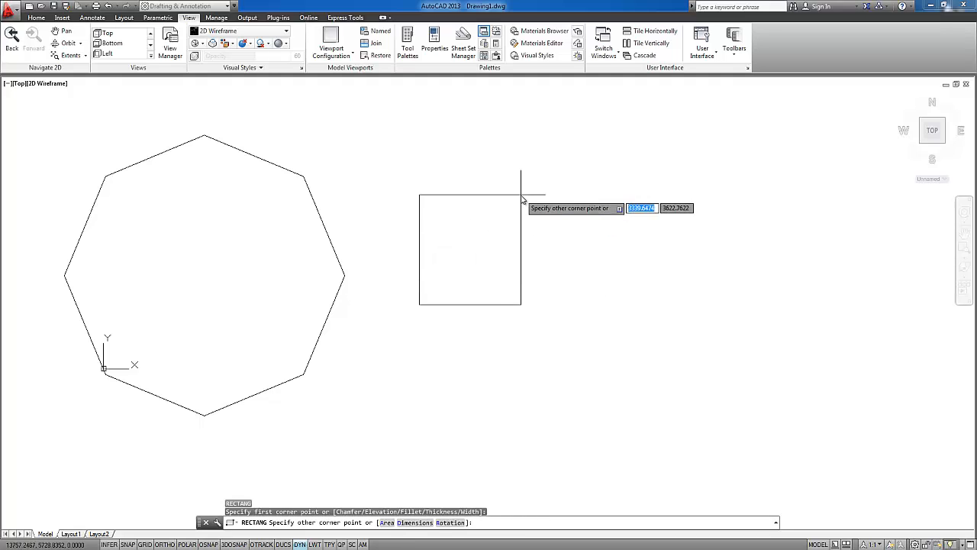
left_click(718, 139)
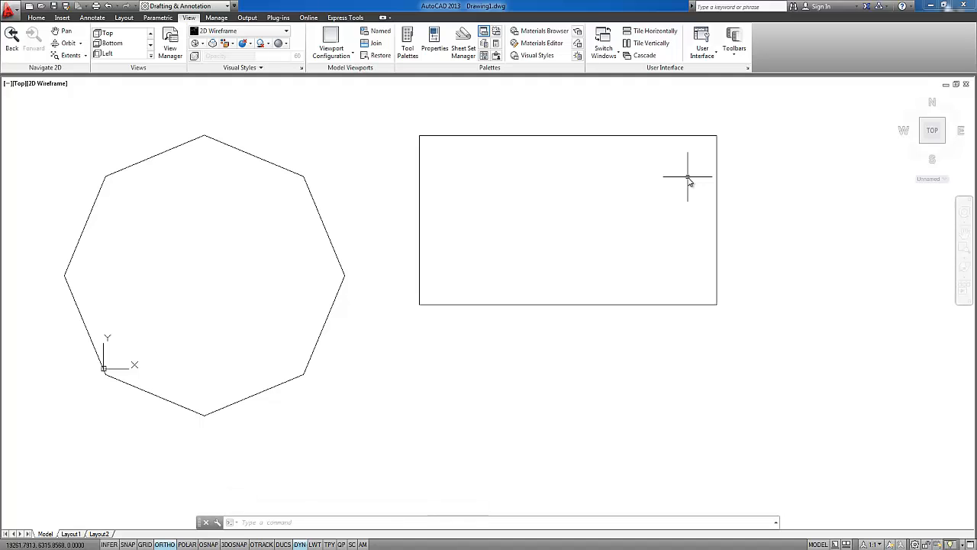
Erase the octagon and the rectangle together using a crossing selection
left_click(493, 171)
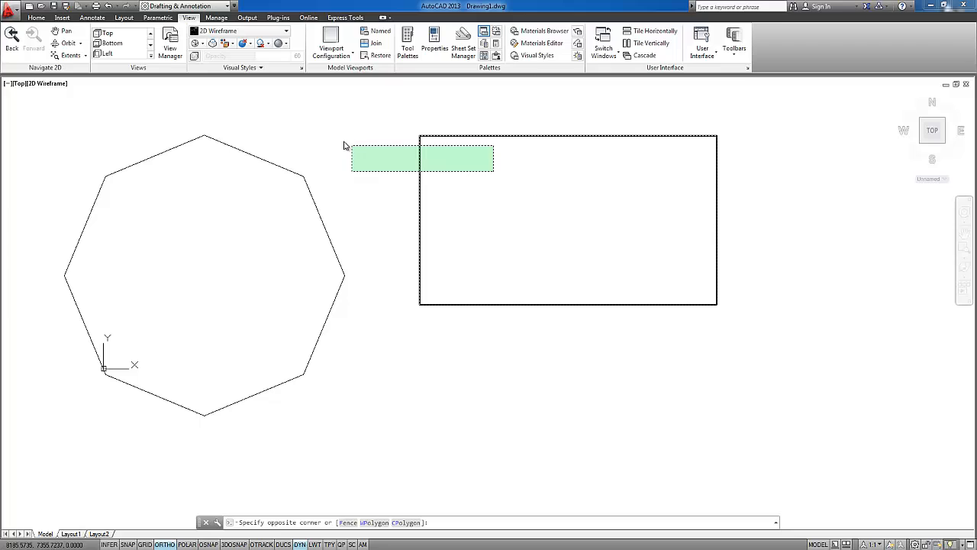
left_click(260, 141)
key("Delete")
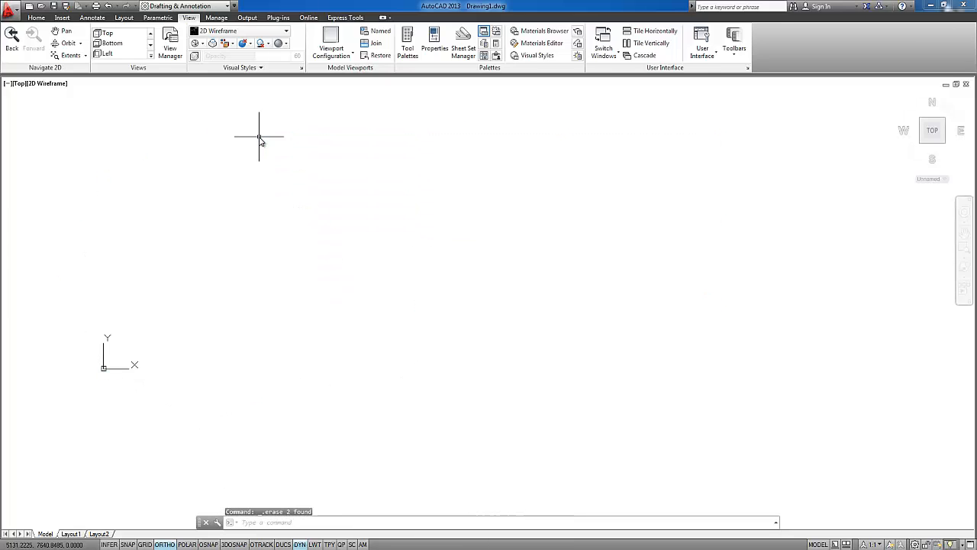
Turn off Dynamic Input while the POLYGON command asks for the number of sides, and cancel the command
type("pol")
key("Return")
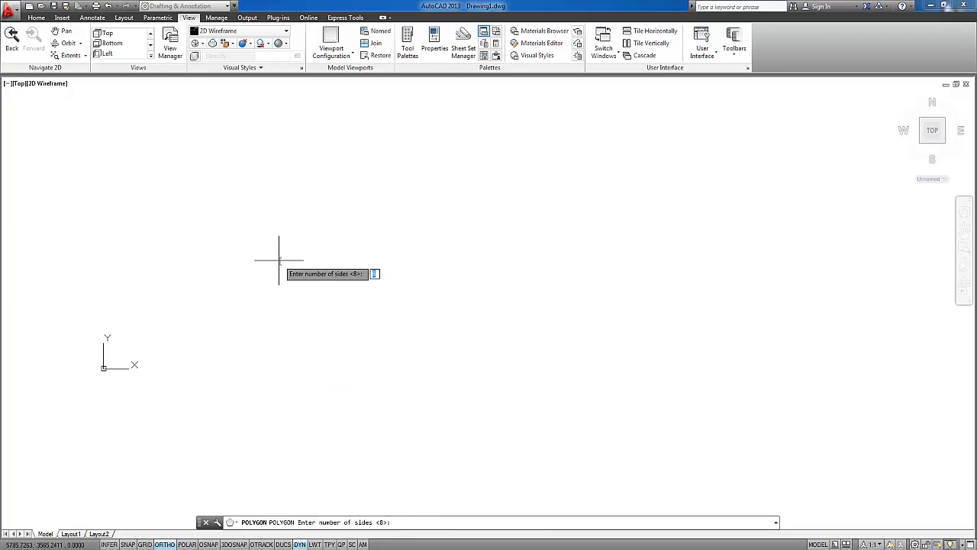
left_click(300, 544)
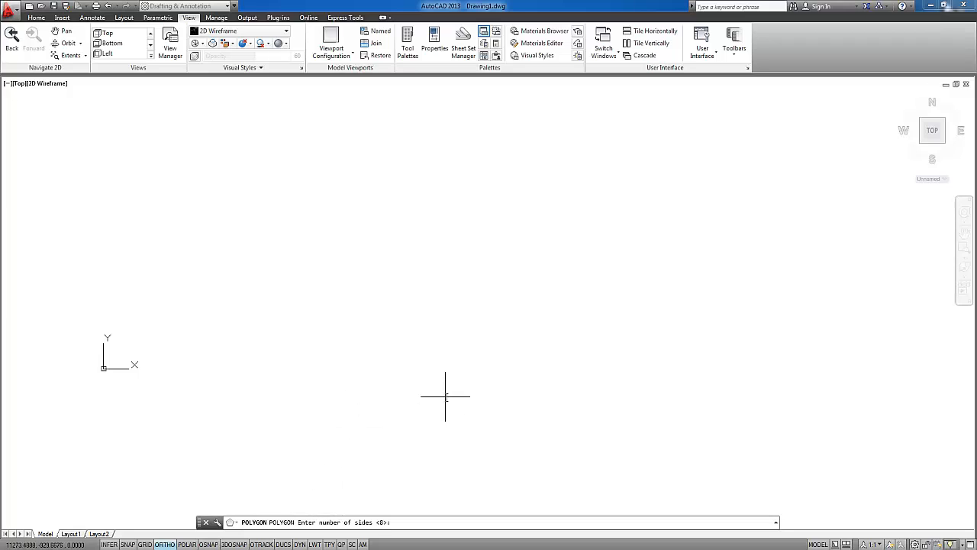
key("Escape")
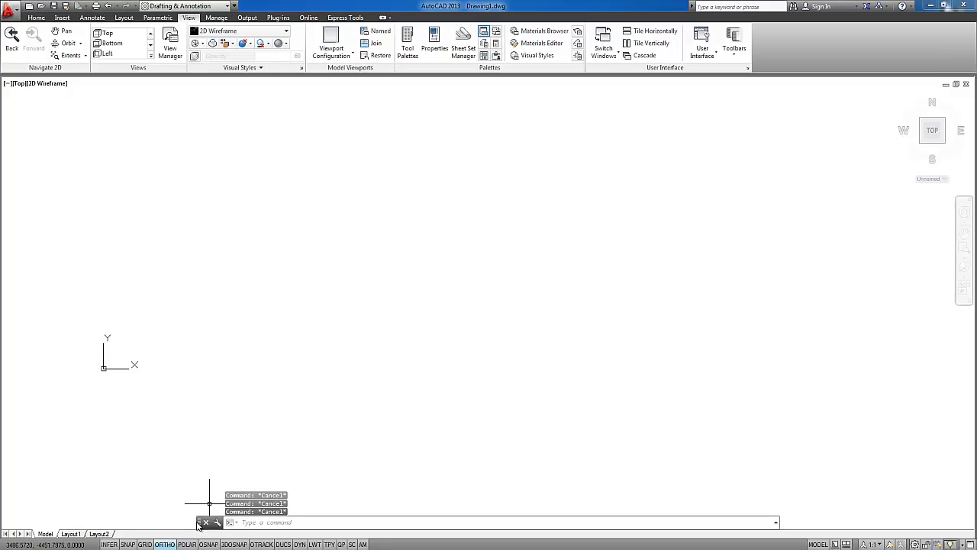
Dock the command line above the ribbon and float it again in the middle of the drawing area
left_click_drag(198, 523, 213, 22)
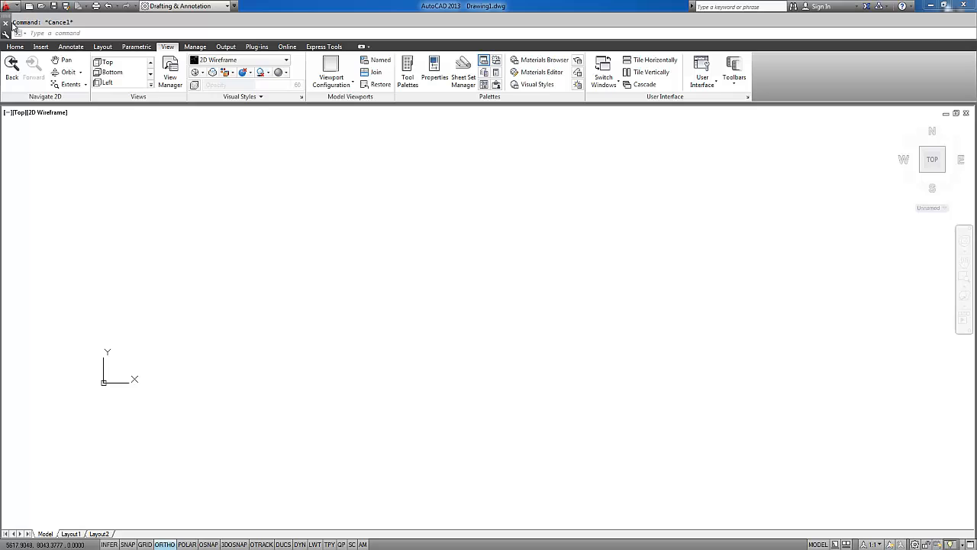
left_click_drag(12, 25, 258, 268)
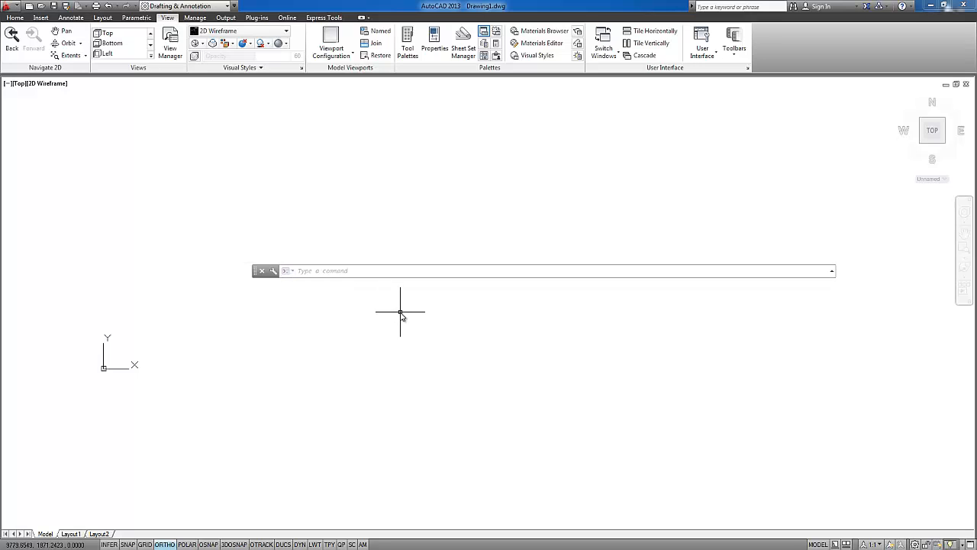
Hide the command line window, display it again, and place it along the lower edge of the drawing area
key("ctrl+9")
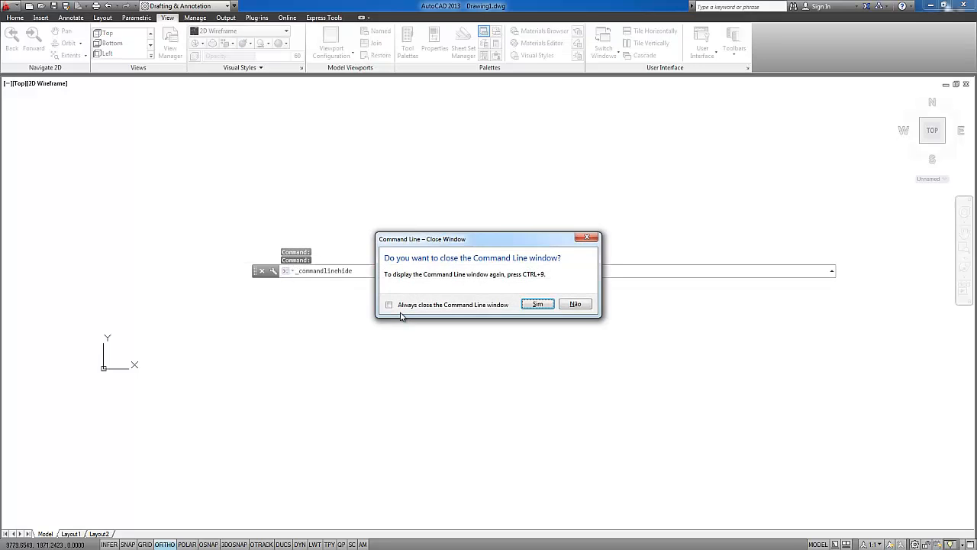
left_click(538, 305)
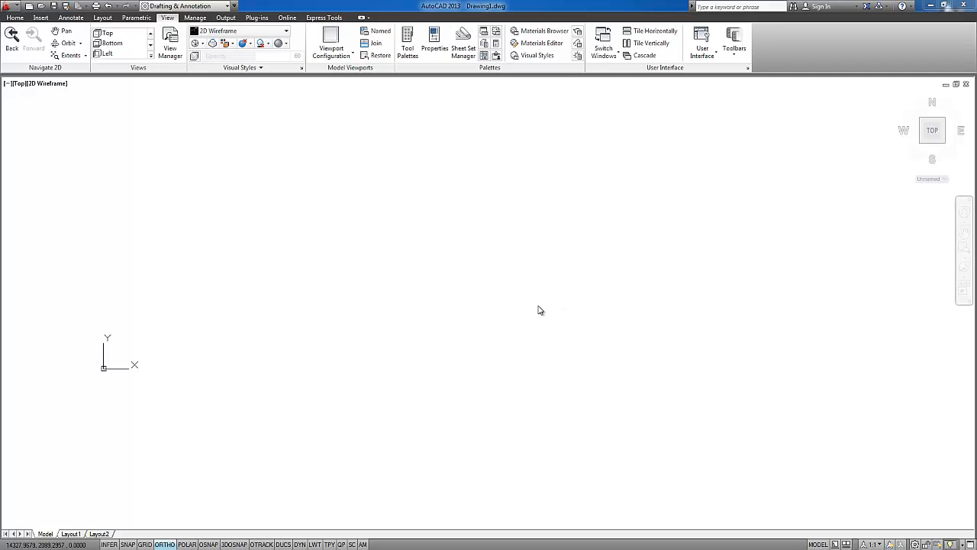
key("ctrl+9")
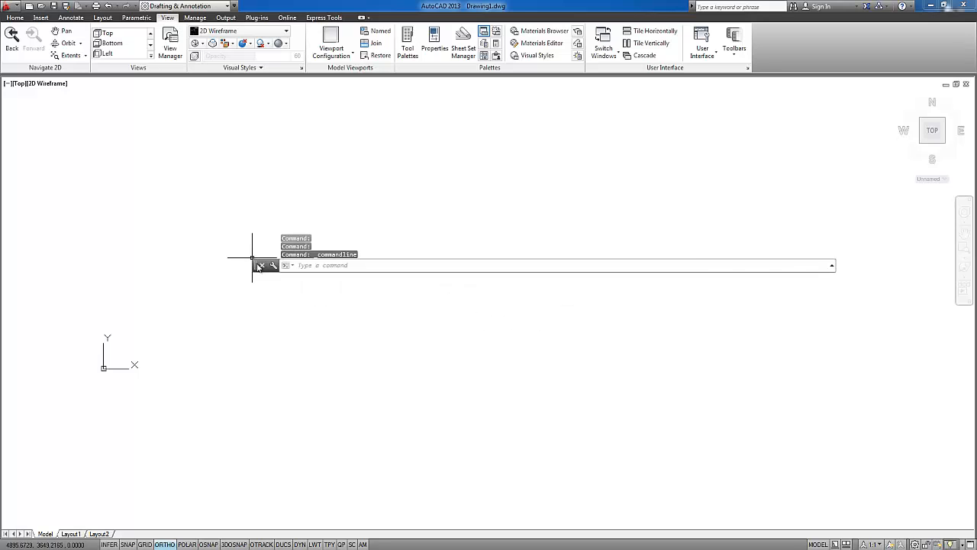
left_click_drag(260, 265, 271, 305)
left_click_drag(276, 339, 262, 516)
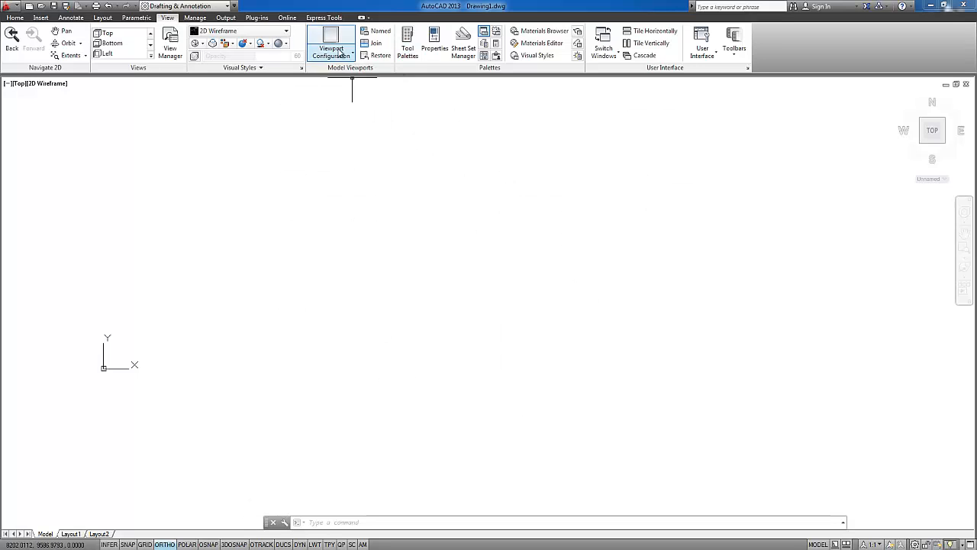
Cycle the ribbon through its panel buttons, panel titles and tabs-only states, and restore the full ribbon
left_click(363, 19)
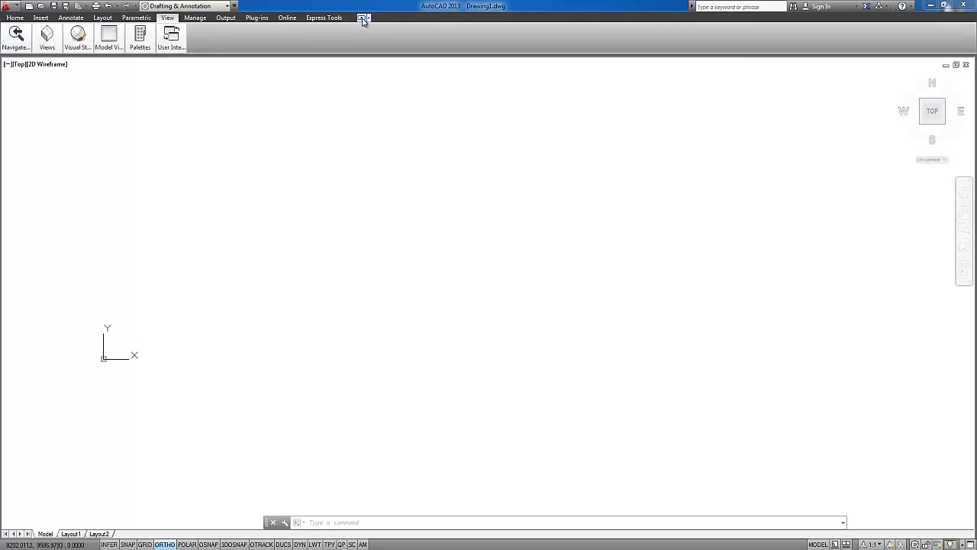
left_click(363, 19)
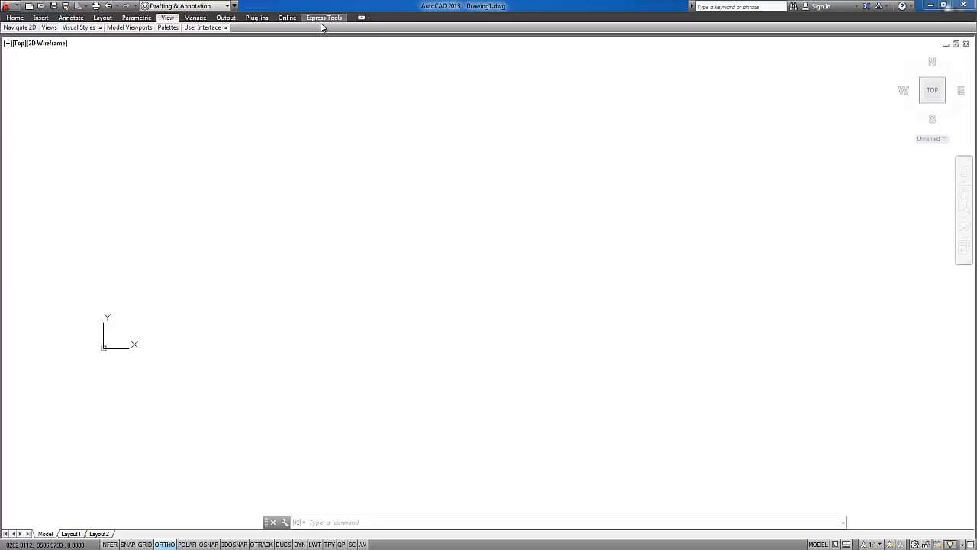
left_click(362, 17)
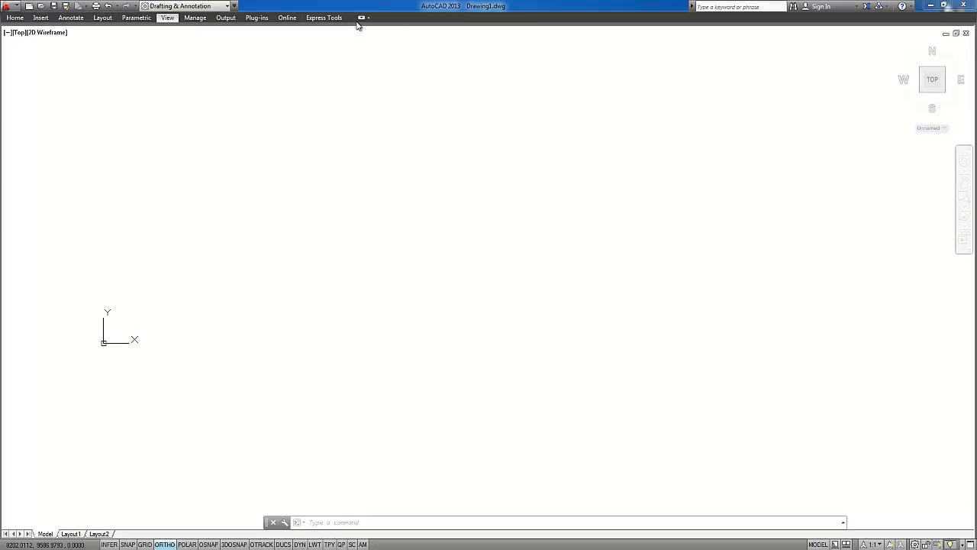
left_click(362, 19)
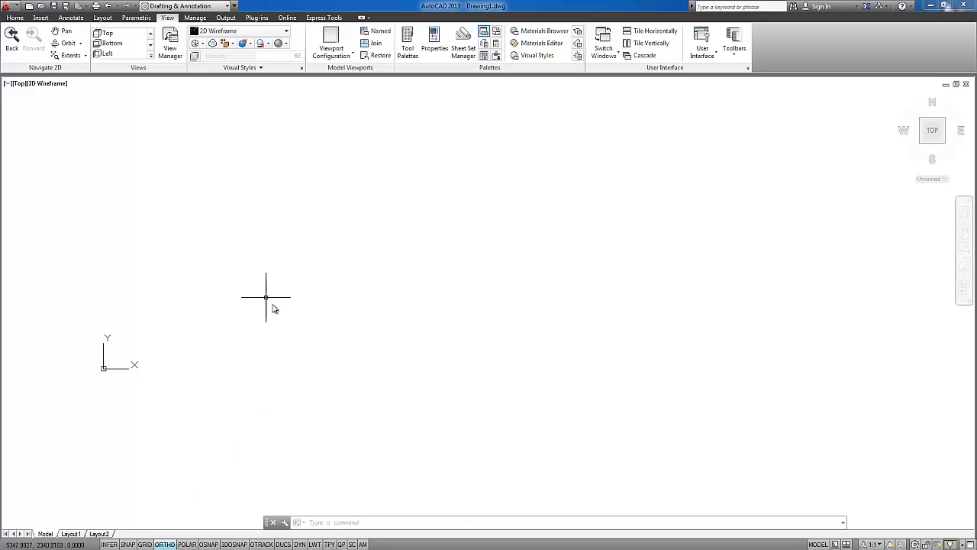
Draw a long, slightly rising line across the drawing area with Ortho off, briefly switching Ortho on and off before placing its endpoint
left_click(165, 545)
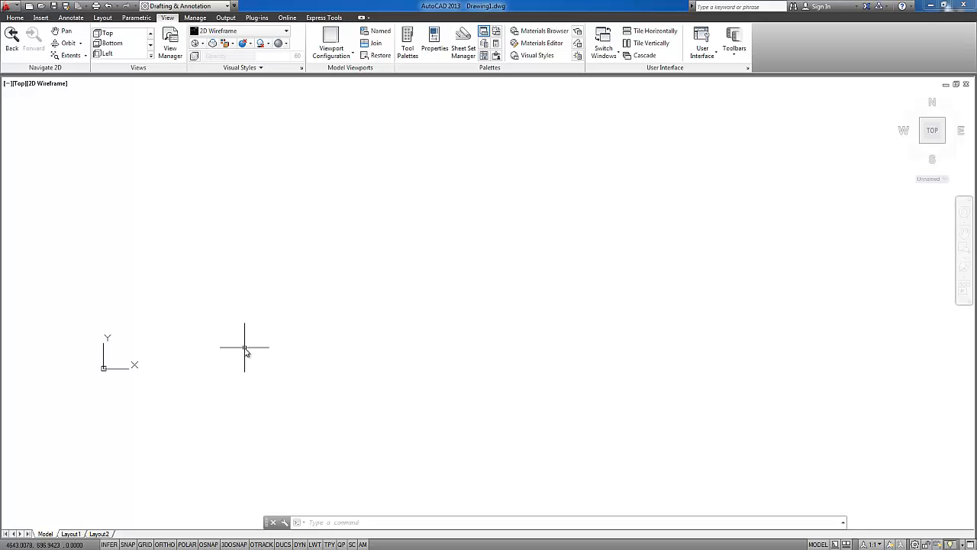
type("l")
key("Return")
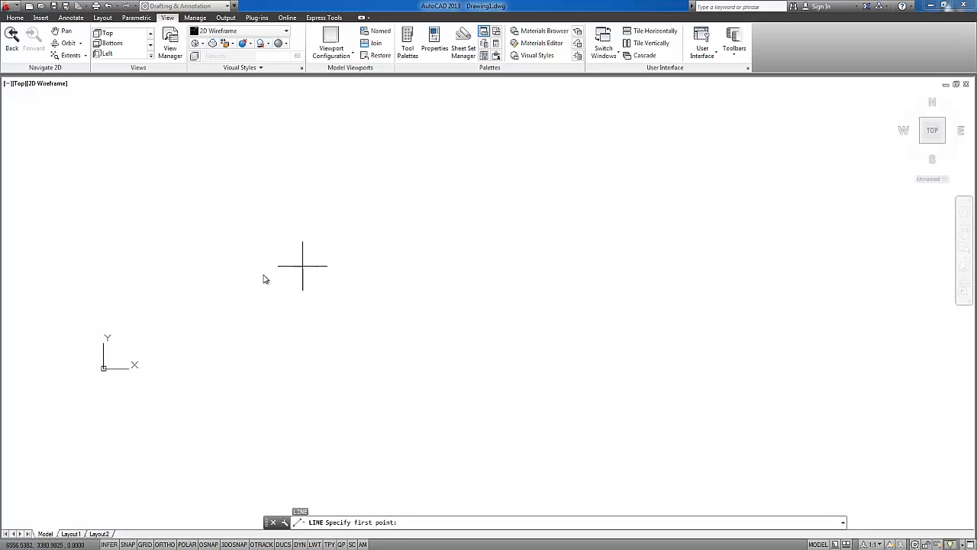
left_click(222, 274)
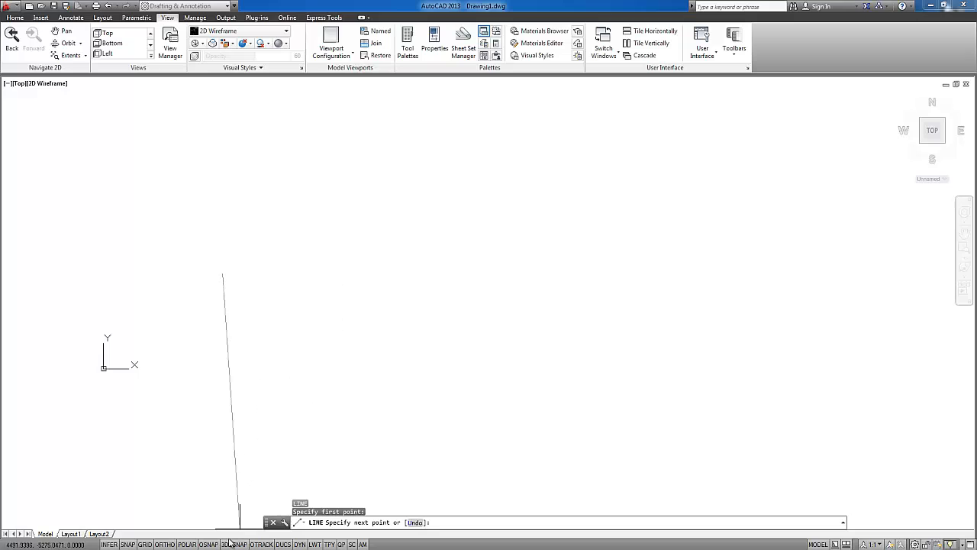
left_click(166, 545)
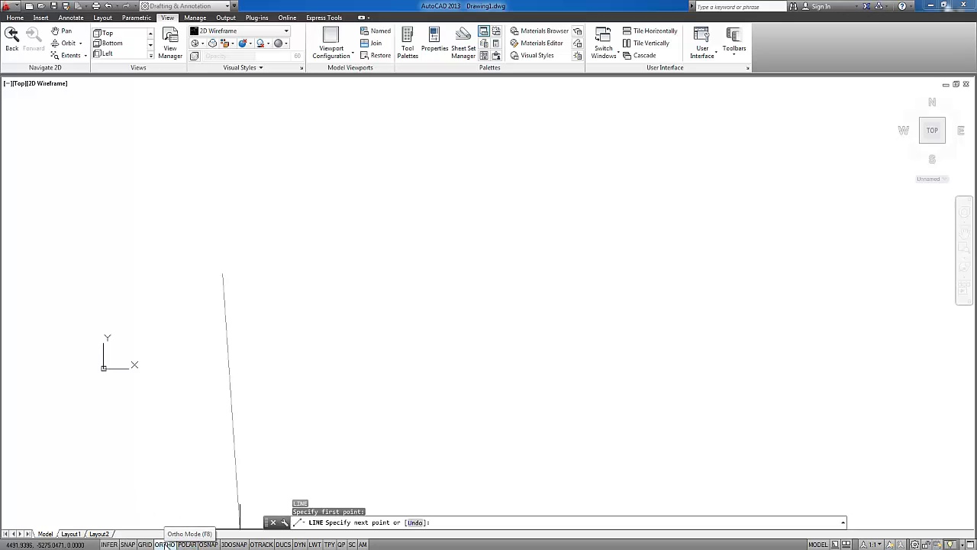
left_click(166, 545)
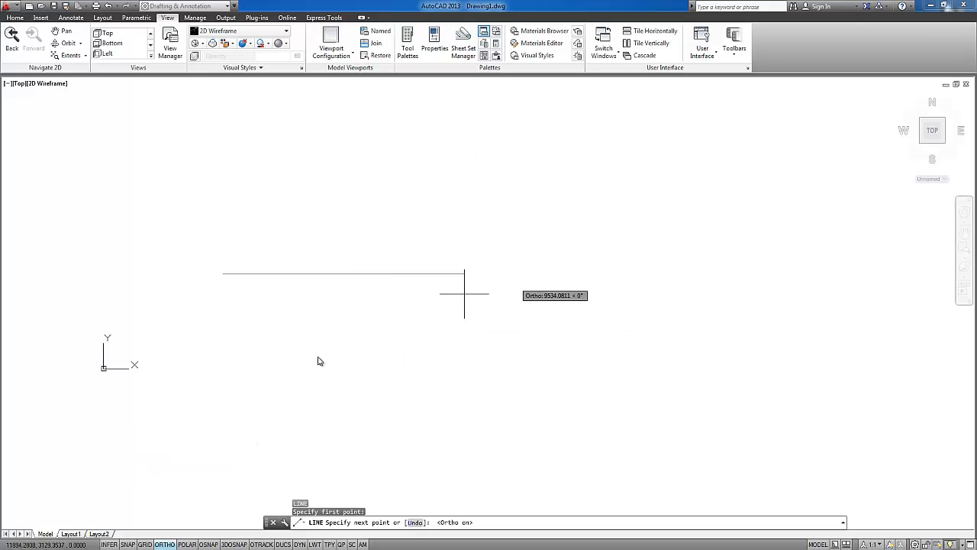
left_click(165, 544)
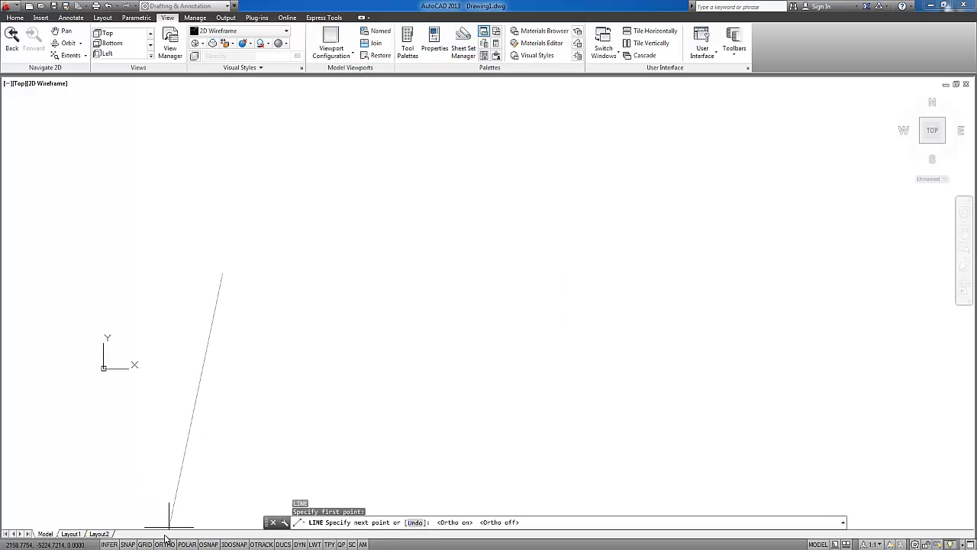
left_click(526, 257)
key("Return")
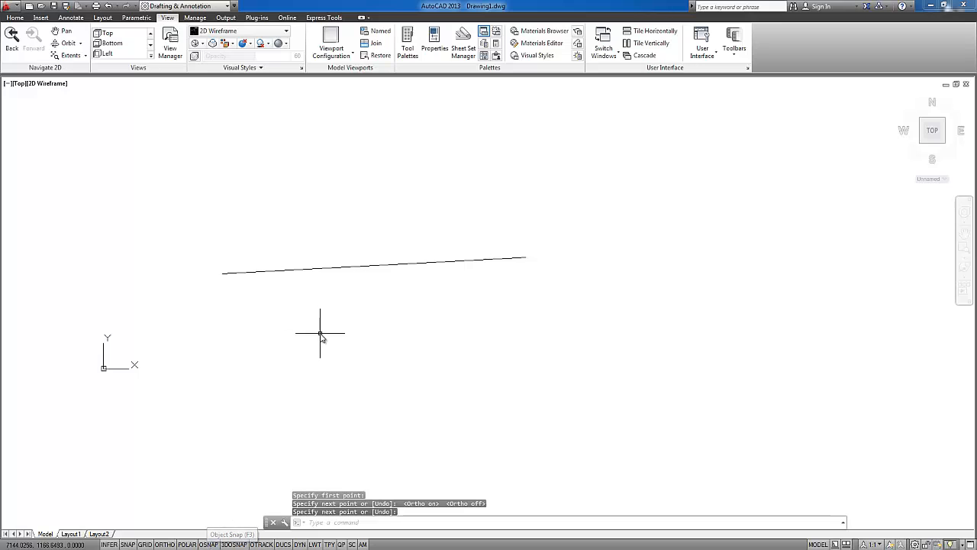
Draw a second line by eye, without object snap, from the first line's left end steeply up to the left
key("Return")
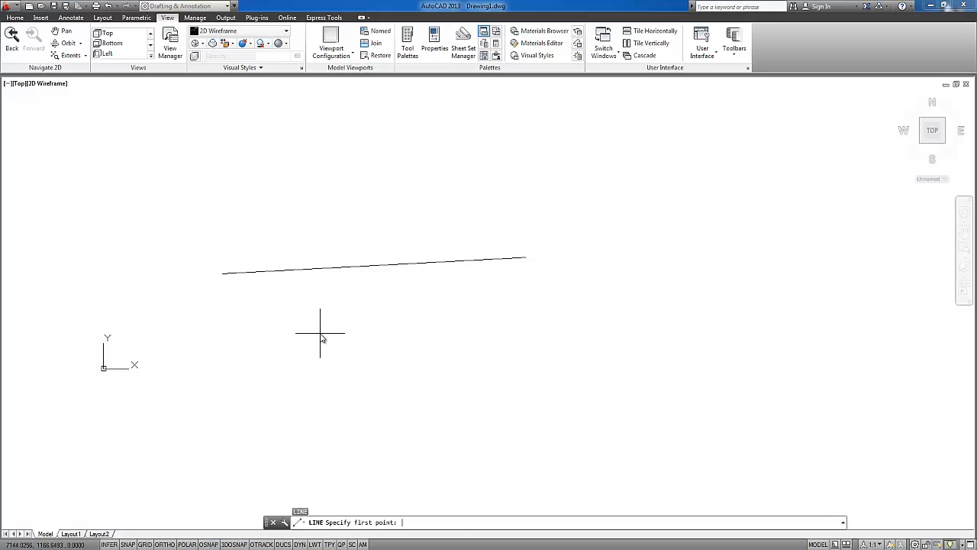
scroll(216, 279, "up", 3)
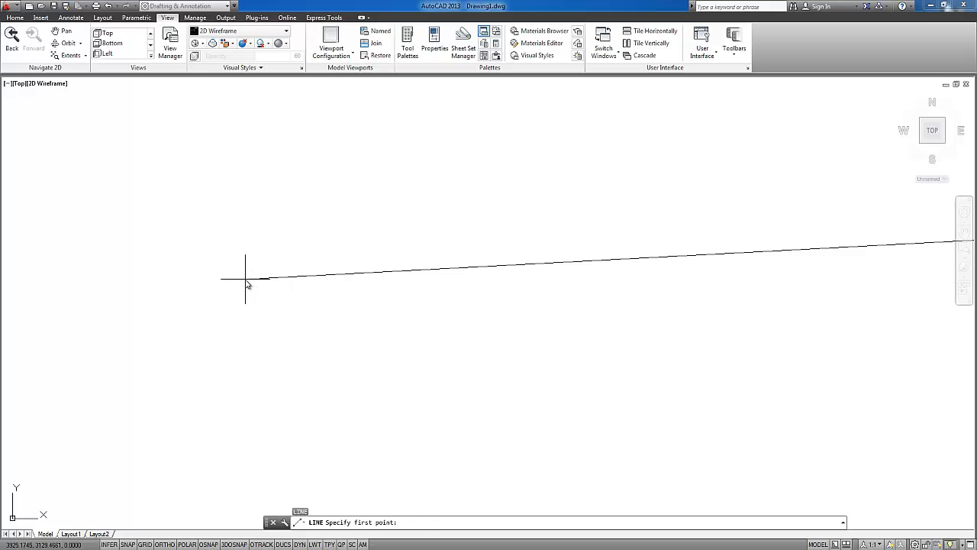
left_click(245, 279)
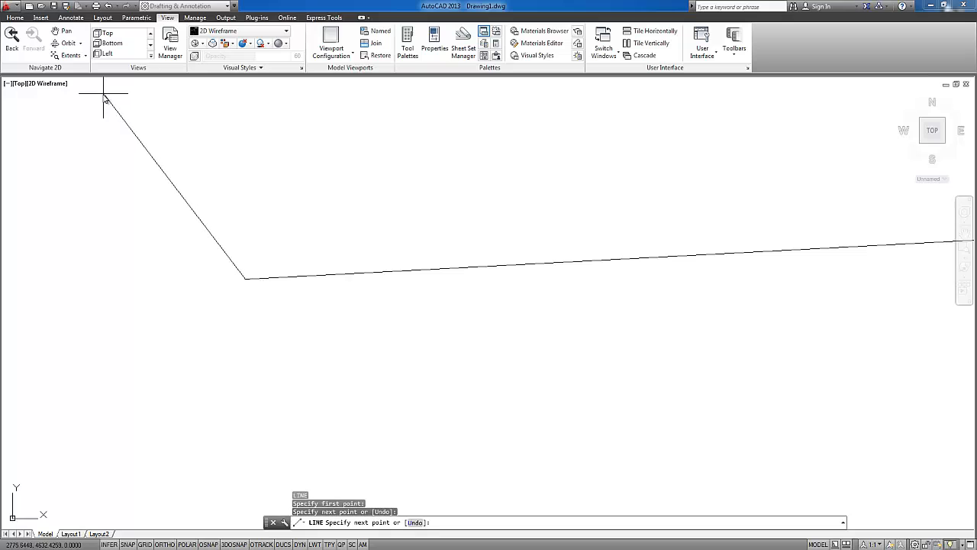
key("Return")
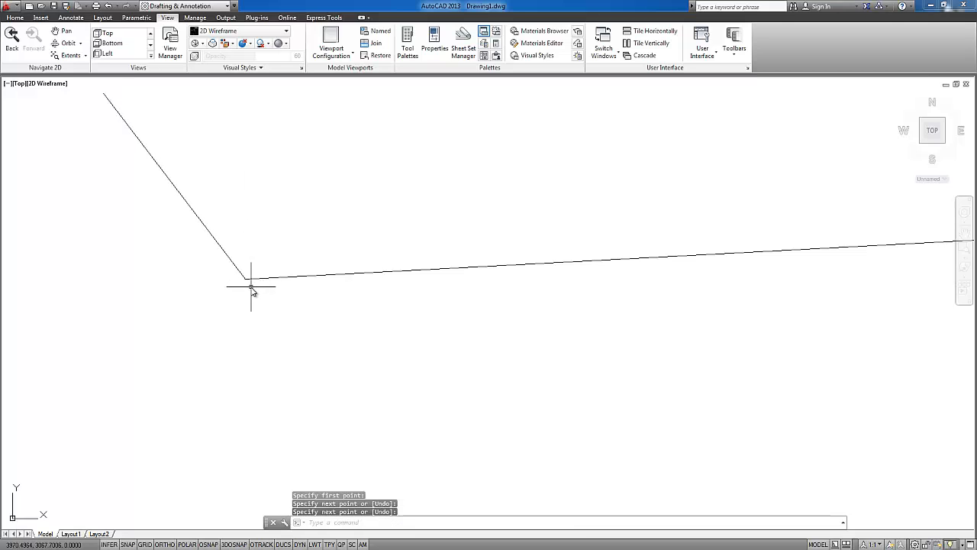
Examine the joint between the two lines up close and erase the steep second line
mouse_move(253, 286)
middle_mouse_down()
mouse_move(197, 259)
mouse_move(375, 321)
mouse_move(332, 277)
mouse_move(320, 246)
mouse_move(352, 293)
mouse_move(516, 280)
mouse_move(570, 234)
mouse_move(534, 278)
mouse_move(539, 266)
mouse_move(672, 212)
mouse_move(385, 239)
middle_mouse_up()
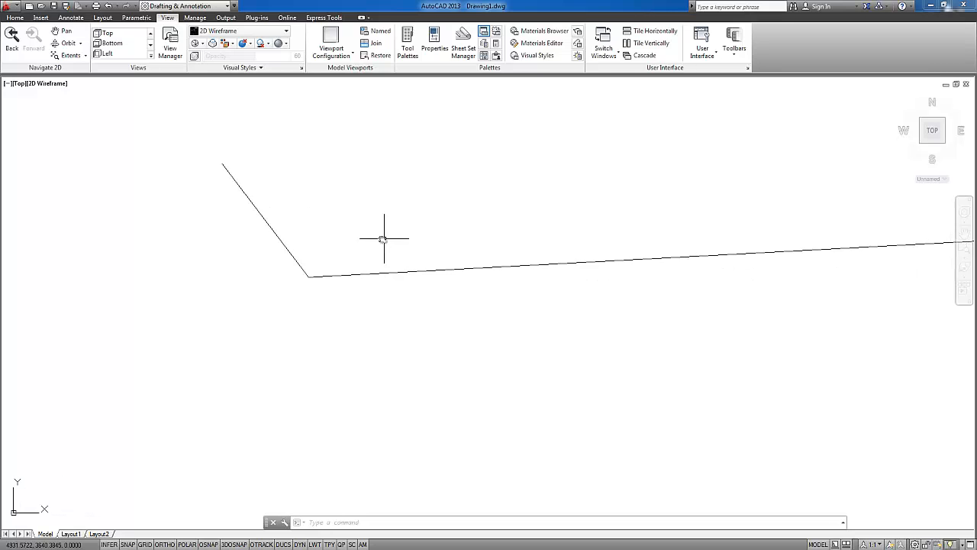
mouse_move(301, 275)
middle_mouse_down()
mouse_move(332, 237)
mouse_move(301, 207)
mouse_move(342, 328)
mouse_move(321, 236)
mouse_move(349, 292)
middle_mouse_up()
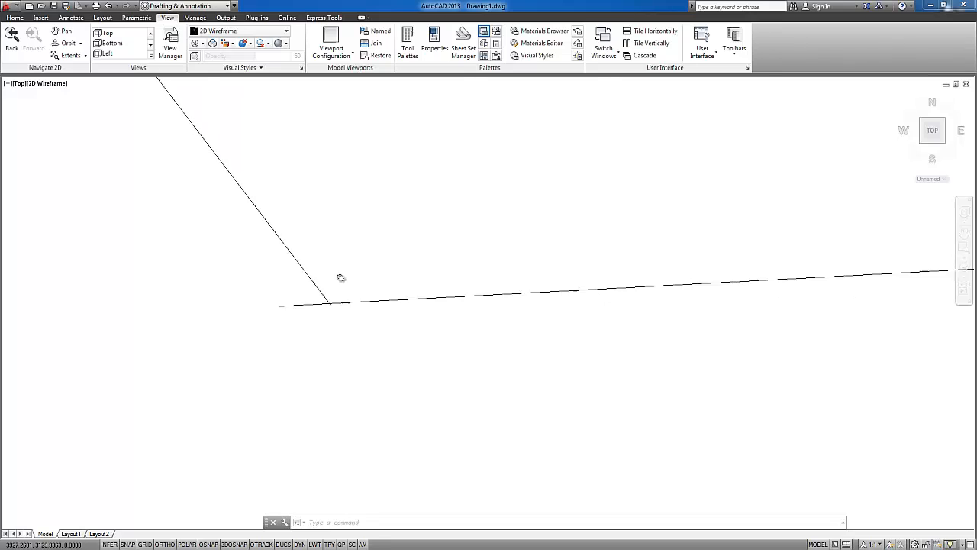
left_click(331, 255)
left_click(242, 234)
key("Delete")
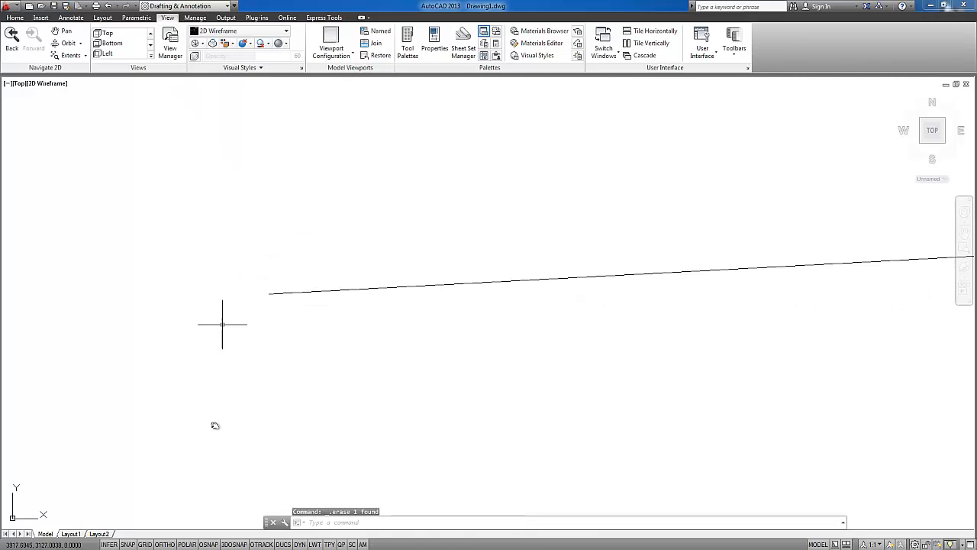
scroll(210, 545, "up", 2)
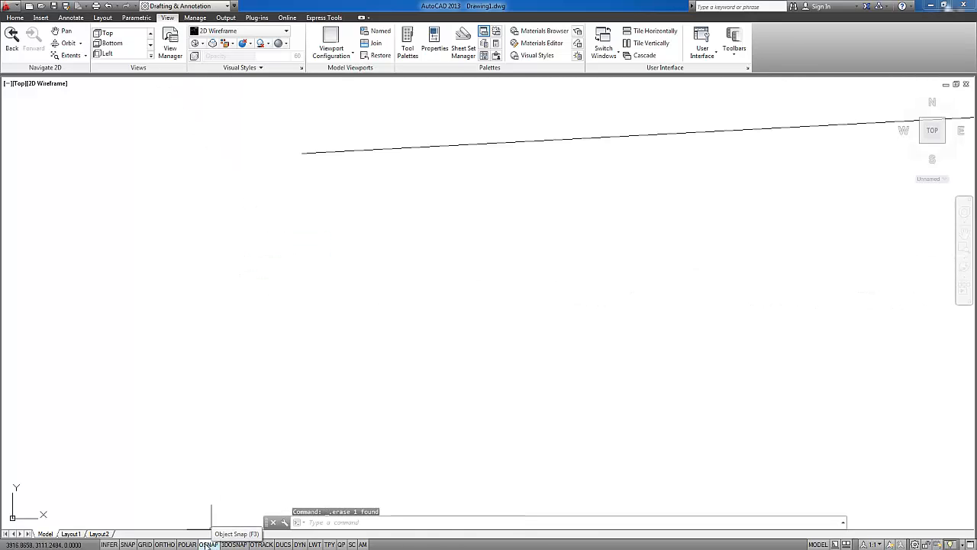
Turn on Object Snap and draw a line from the long line's left endpoint diagonally up to the left
left_click(210, 544)
middle_click_drag(317, 289, 339, 349)
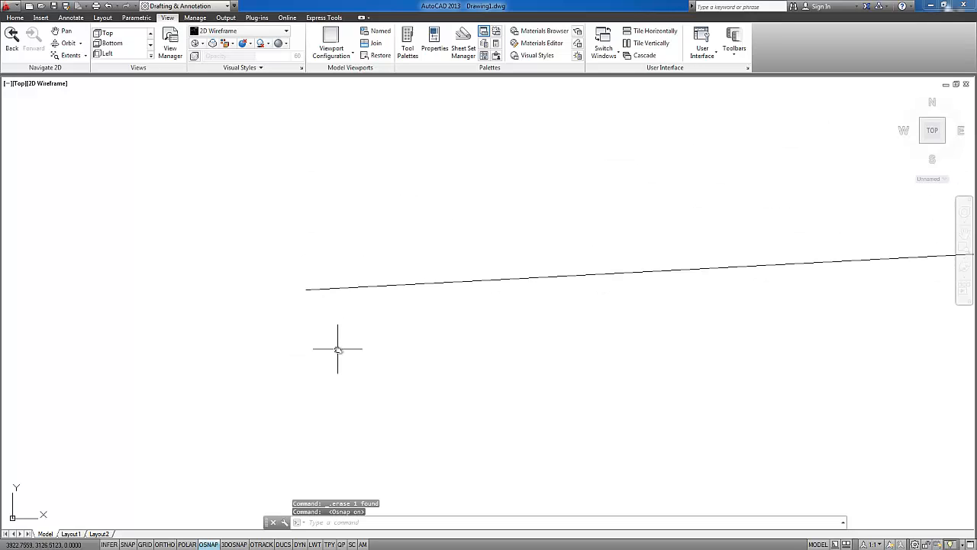
type("l")
key("Return")
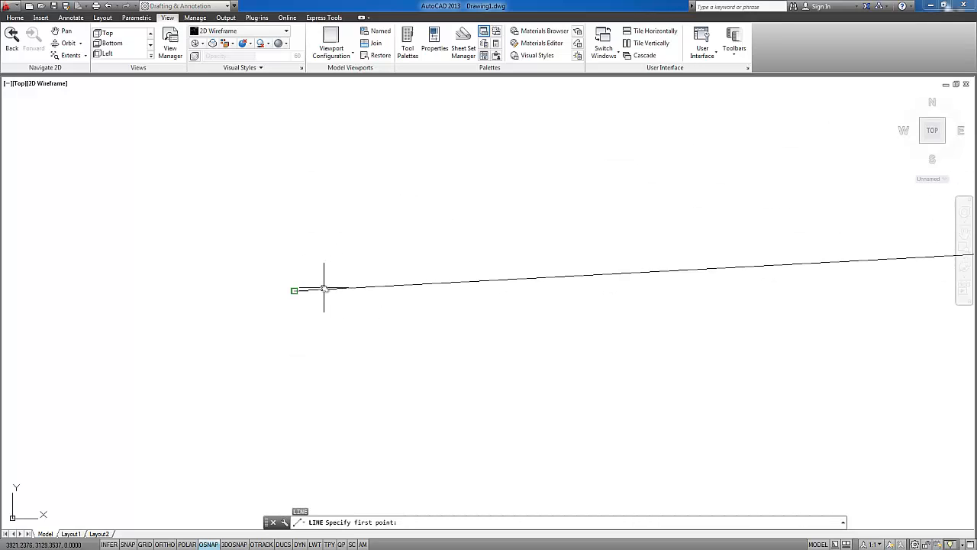
scroll(324, 288, "up", 2)
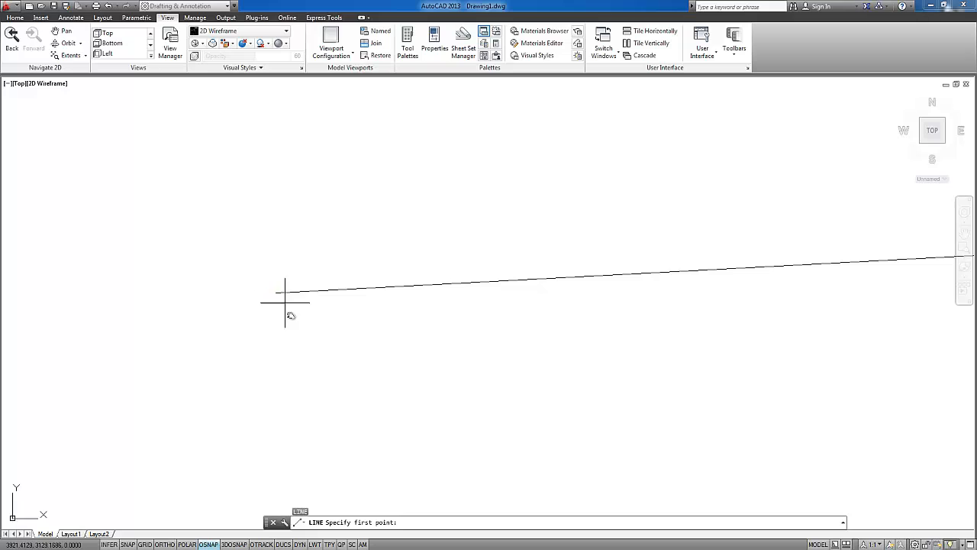
middle_click_drag(285, 302, 299, 330)
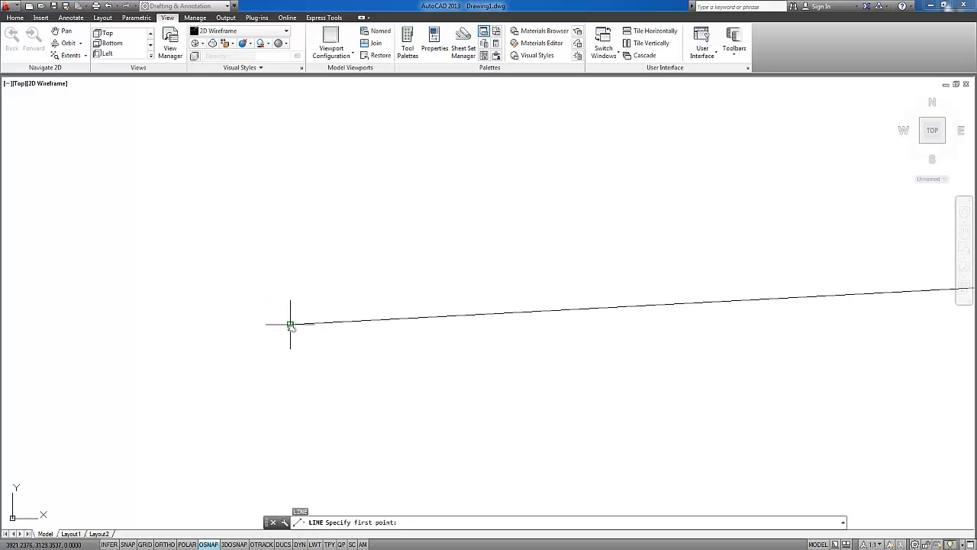
left_click(291, 324)
left_click(101, 154)
key("Return")
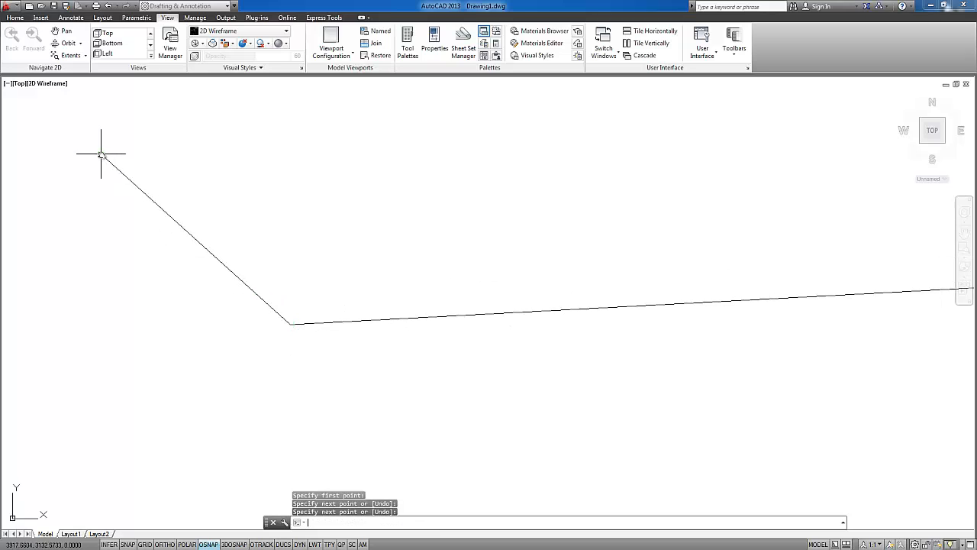
Examine the snapped joint between the two lines up close
scroll(296, 326, "up", 4)
scroll(296, 321, "up", 5)
scroll(166, 334, "up", 4)
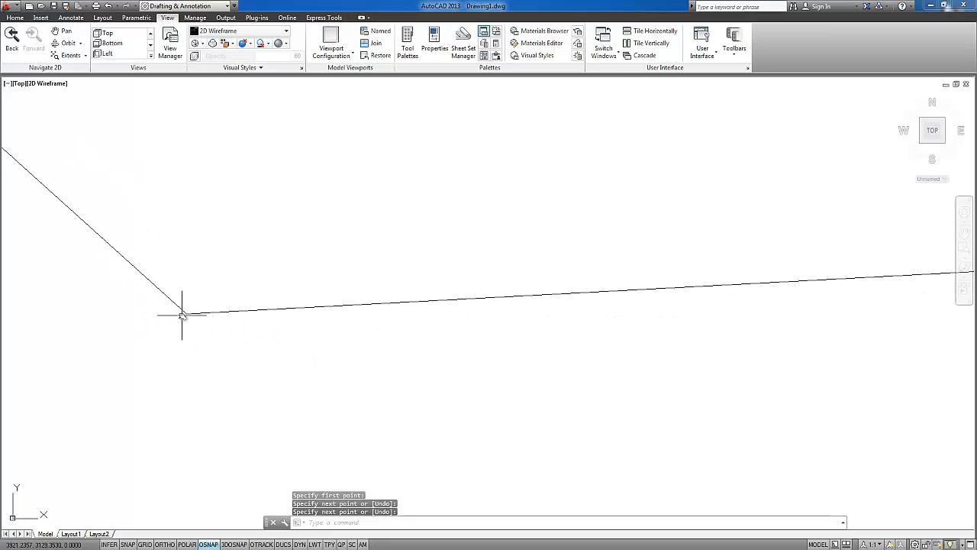
middle_click_drag(182, 313, 255, 321)
scroll(255, 320, "up", 3)
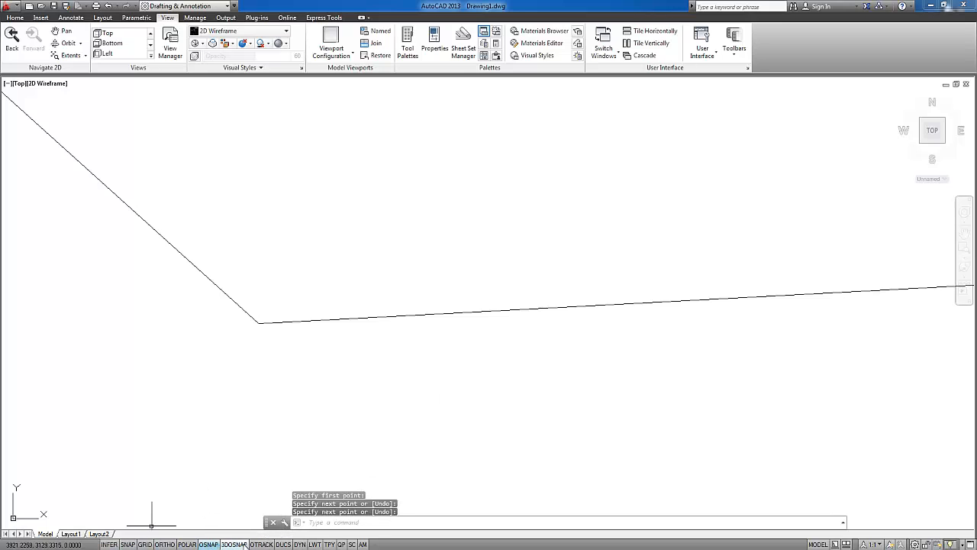
mouse_move(443, 328)
middle_mouse_down()
mouse_move(546, 328)
mouse_move(741, 407)
mouse_move(590, 398)
middle_mouse_up()
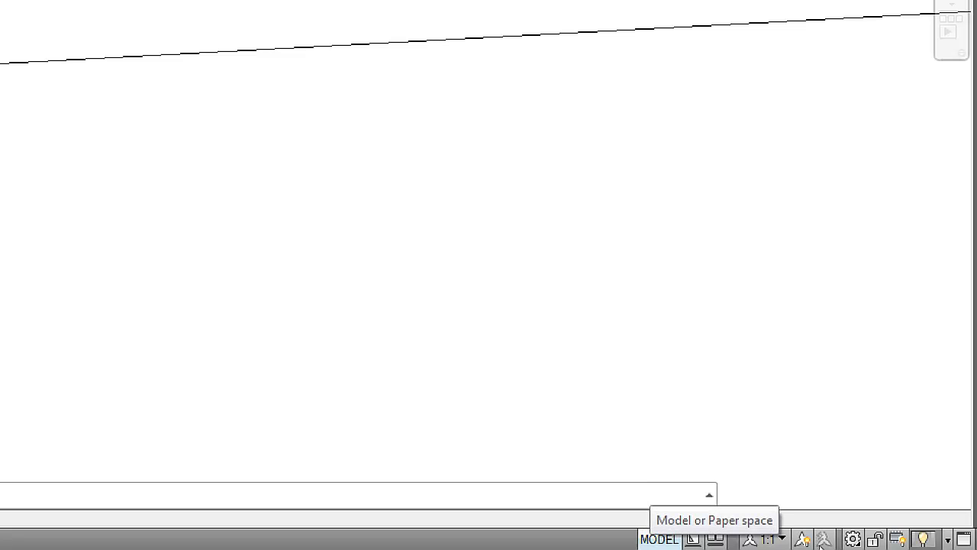
Switch to paper space, view Layout2 and Layout1, and return to the Model space
left_click(661, 539)
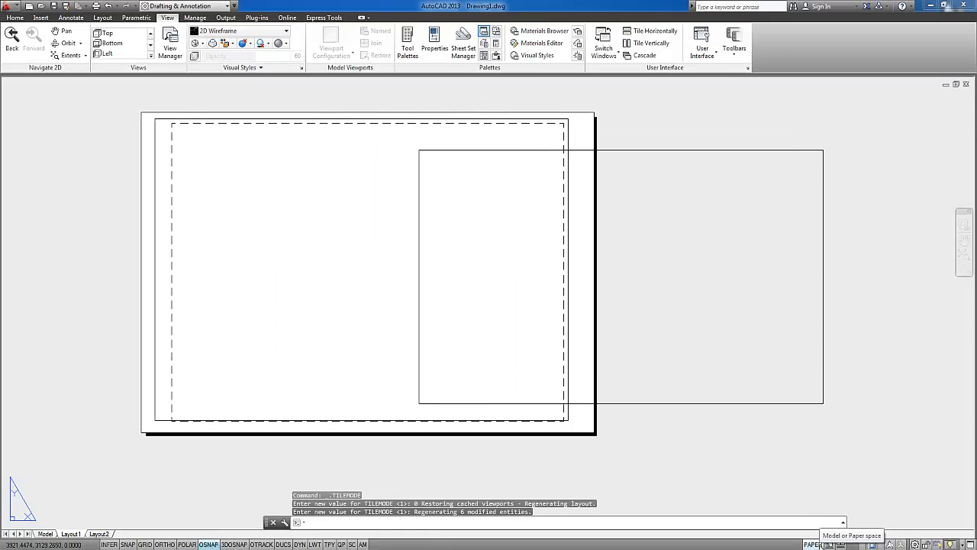
left_click(97, 534)
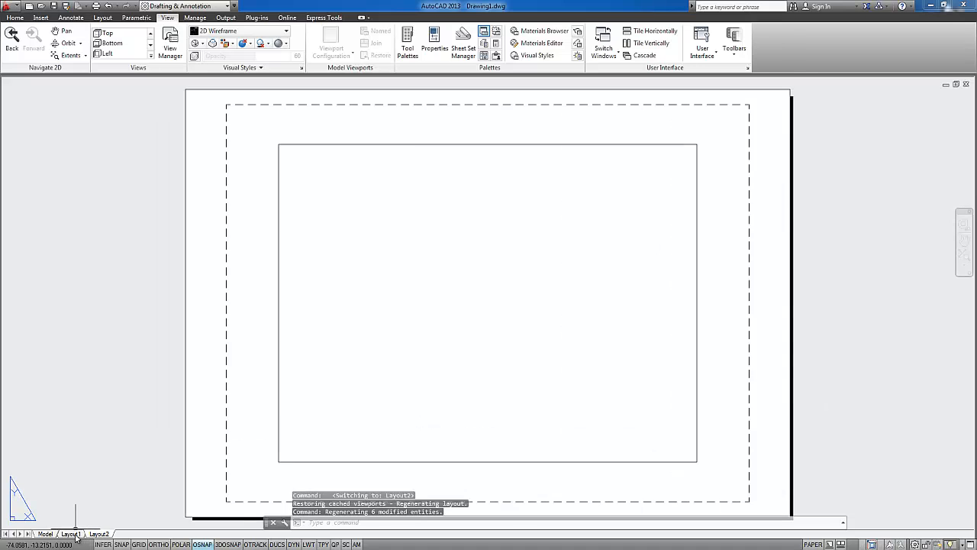
left_click(70, 534)
left_click(47, 536)
left_click(70, 536)
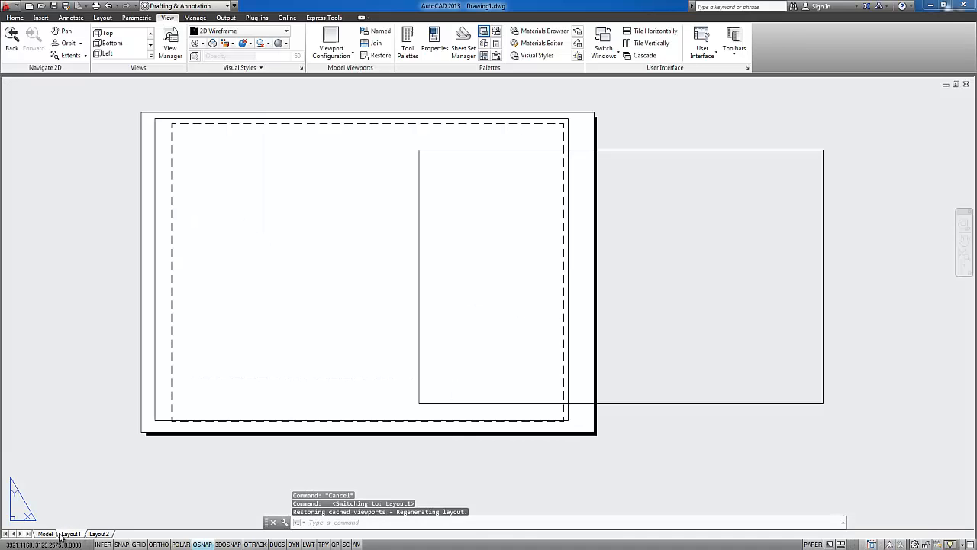
left_click(46, 536)
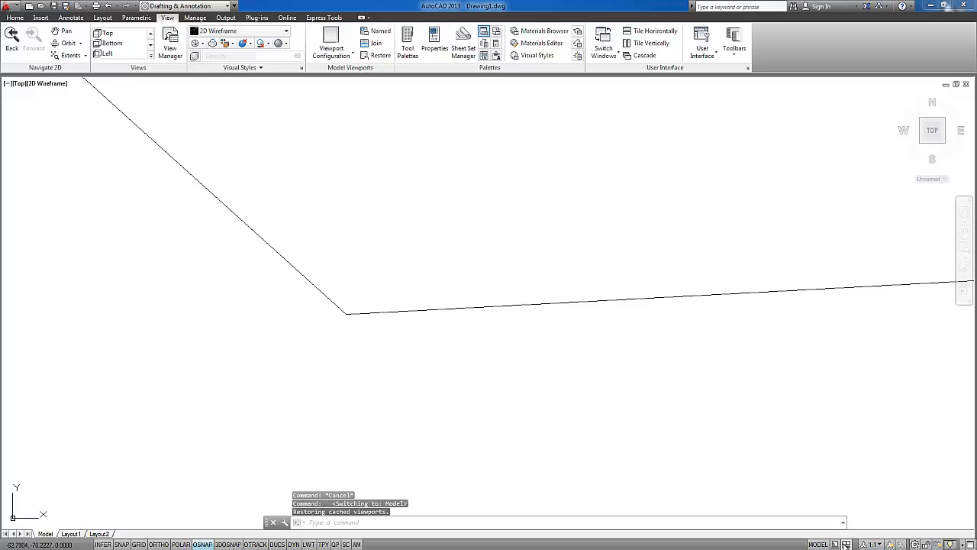
left_click(49, 534)
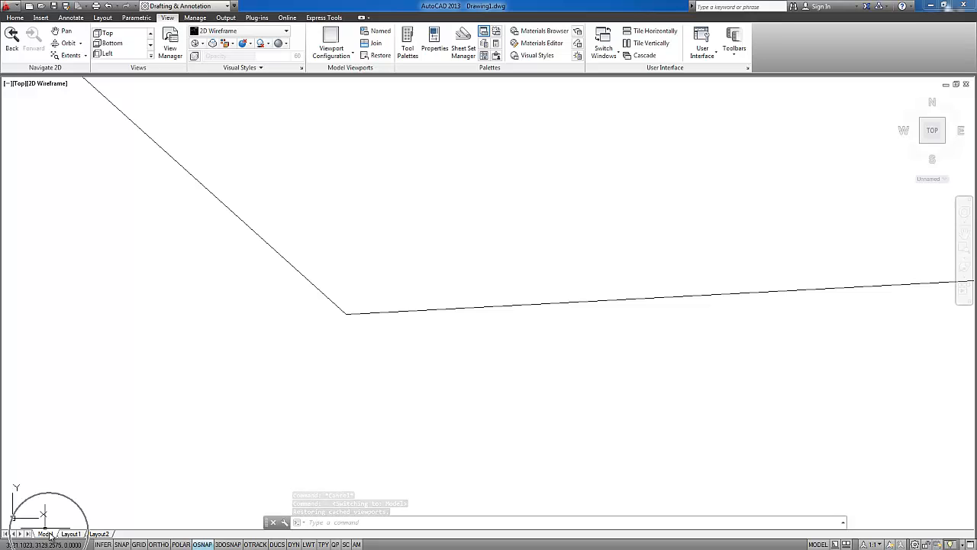
Activate model space inside Layout1's viewport, switch the layout back to paper space, and return to the Model drawing
left_click(817, 544)
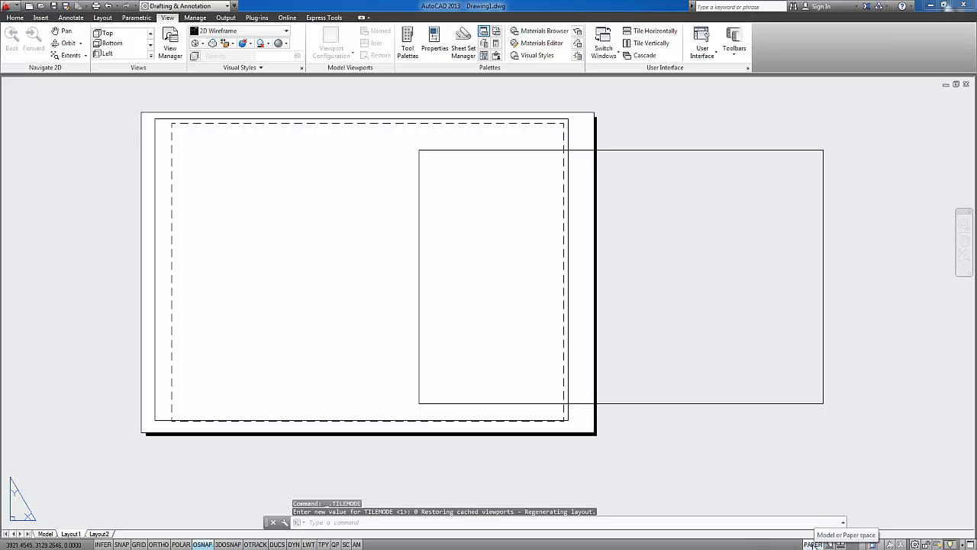
left_click(813, 543)
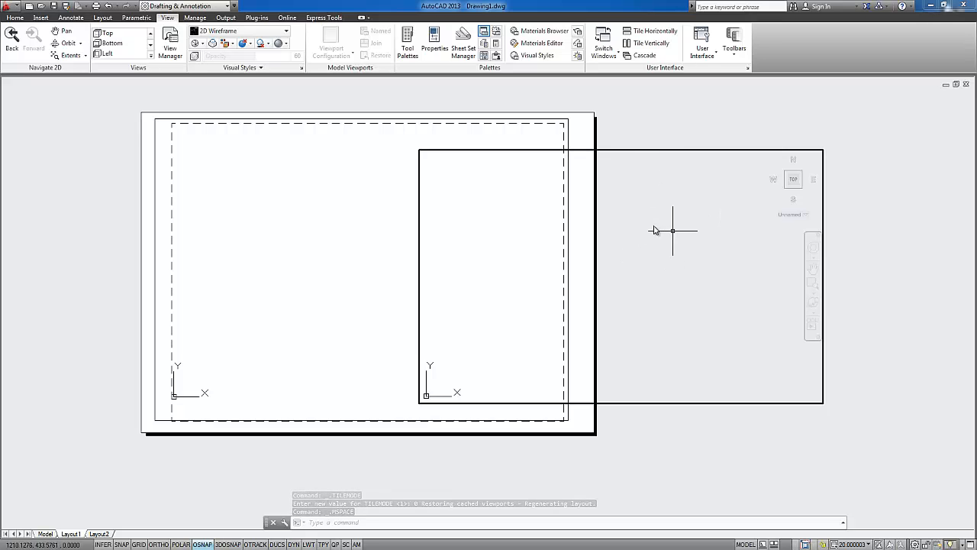
left_click(46, 533)
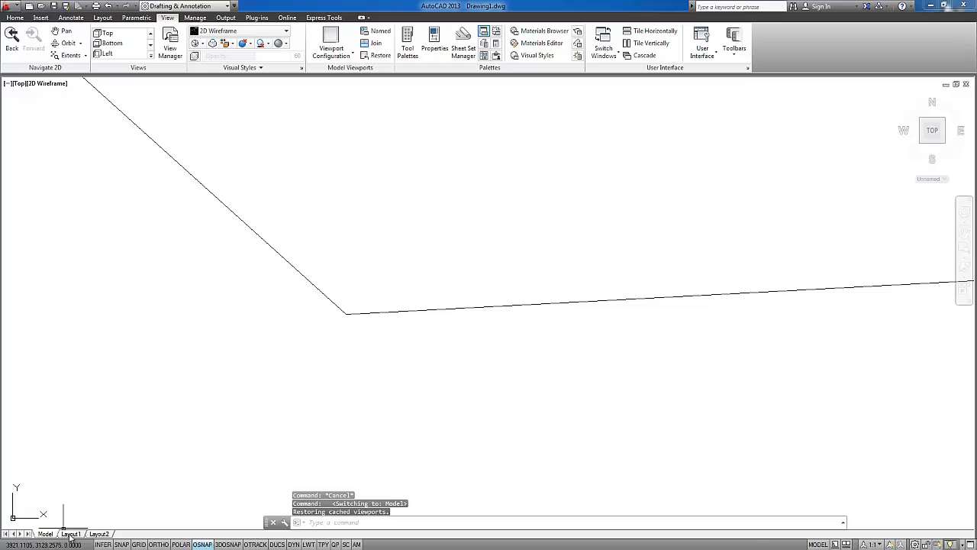
left_click(69, 534)
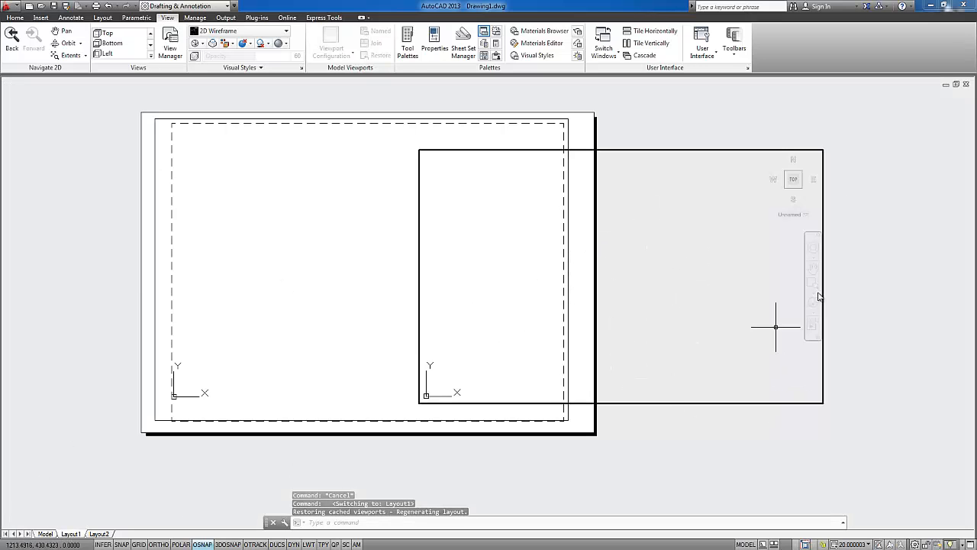
double_click(848, 196)
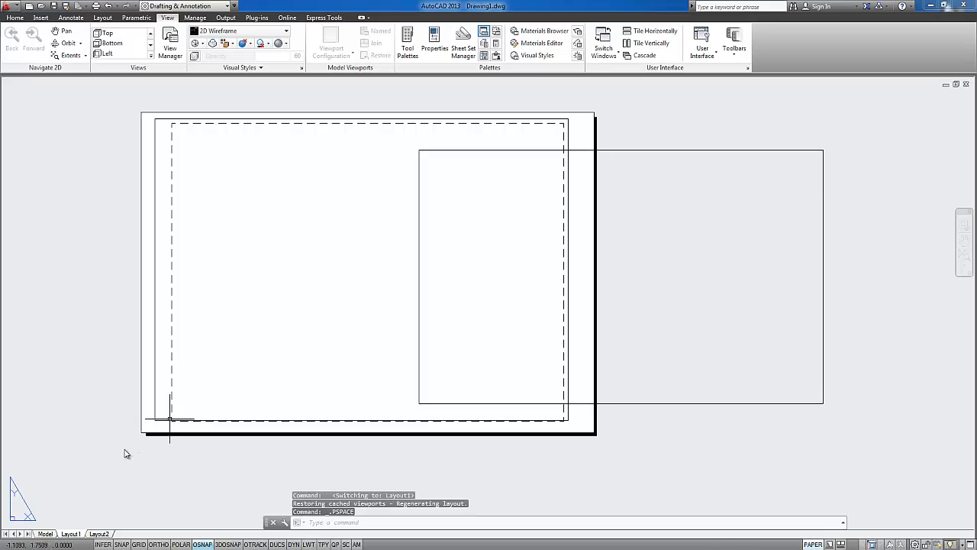
left_click(45, 534)
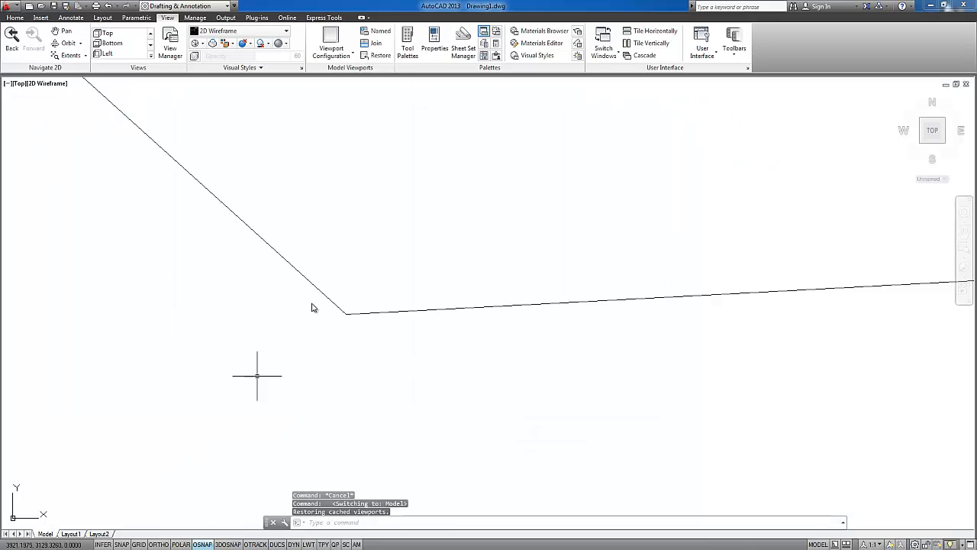
scroll(360, 268, "down", 8)
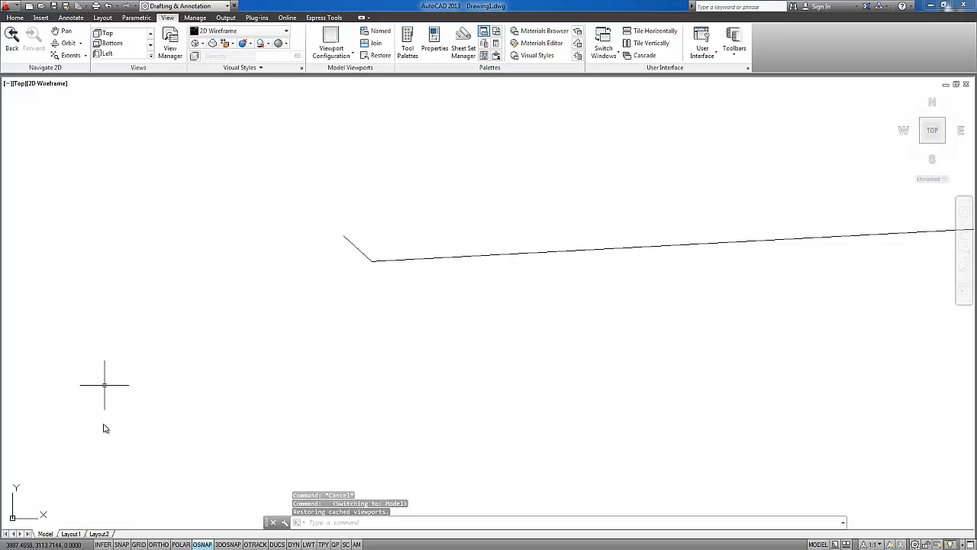
Open the list of annotation scales and close it without choosing a scale
left_click(875, 545)
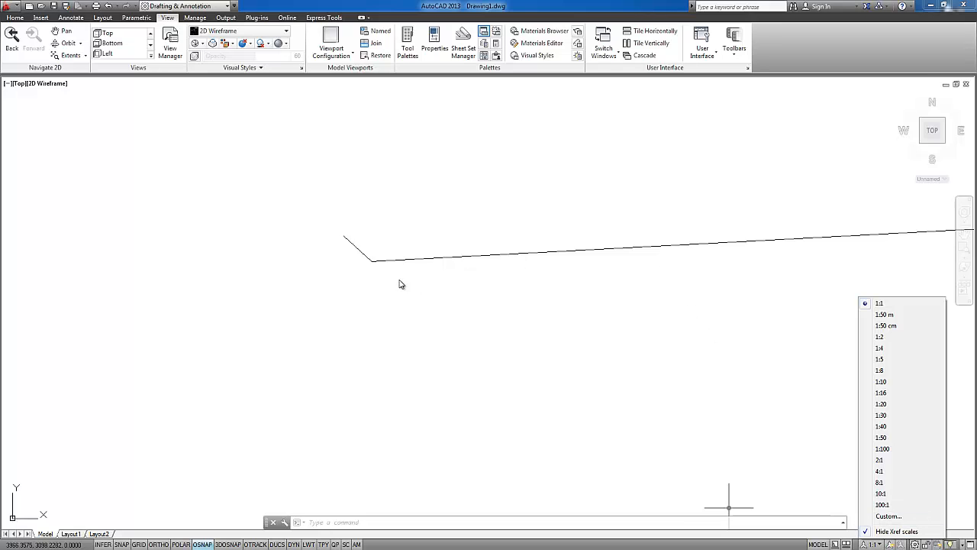
left_click(529, 296)
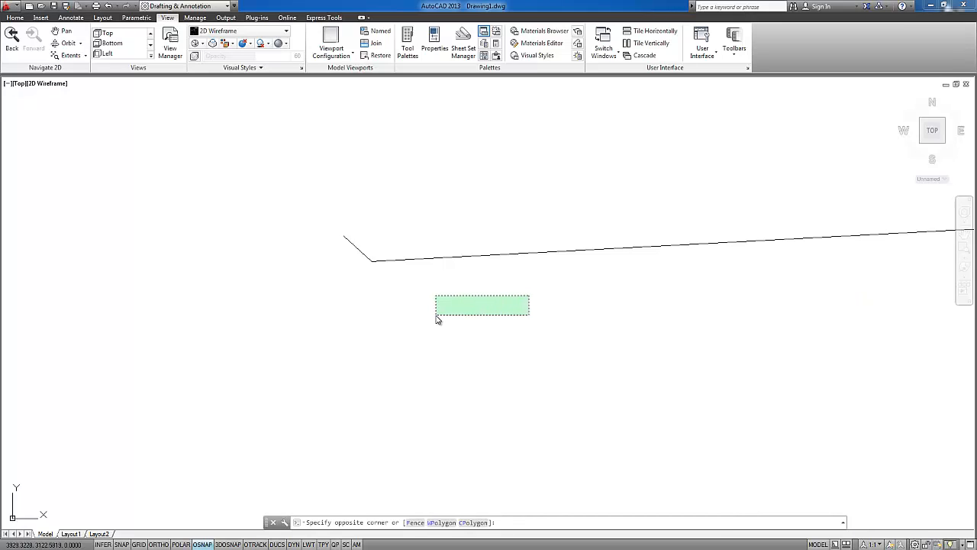
left_click(496, 312)
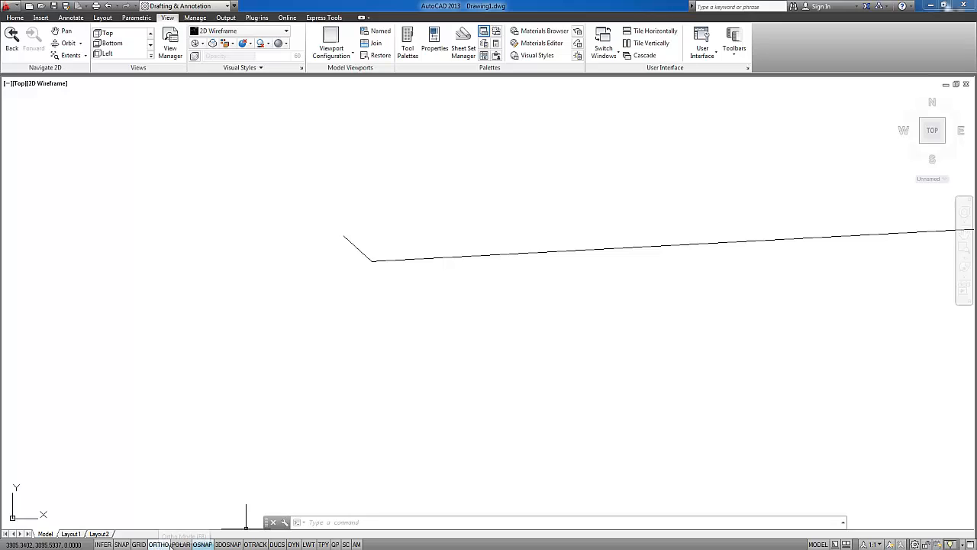
key("ctrl")
key("ctrl")
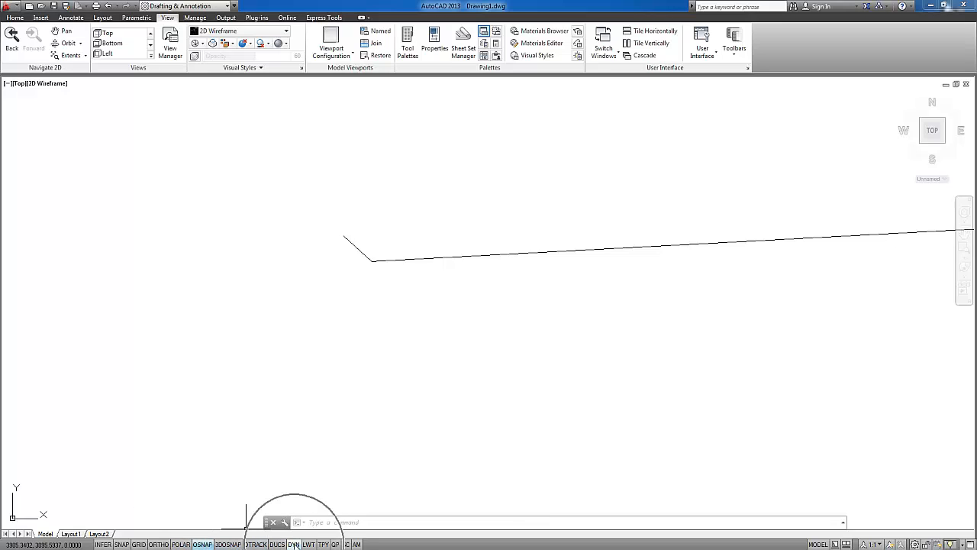
key("ctrl")
key("ctrl")
key("ctrl")
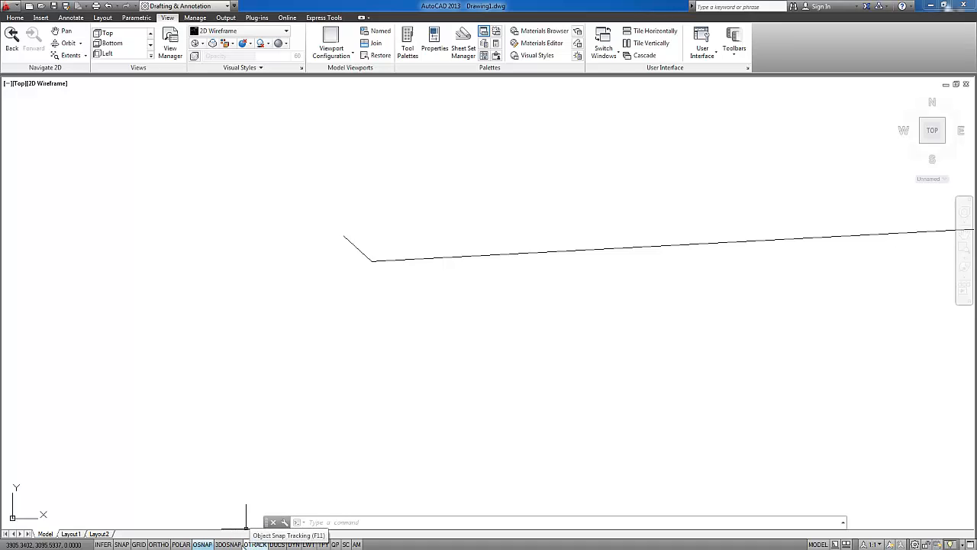
key("ctrl")
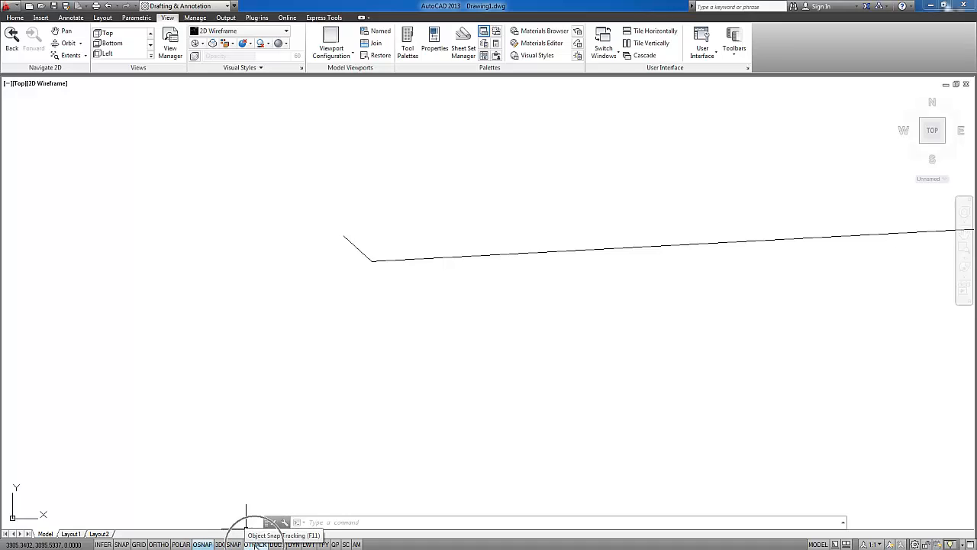